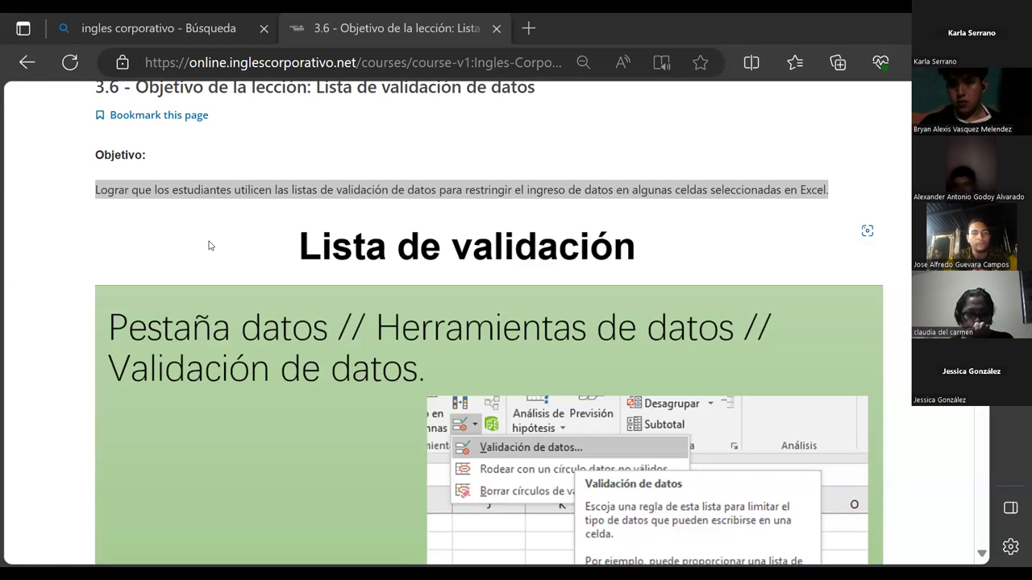
- Scroll the ExcelTotal data validation list article to the Datos tab's Herramientas de datos passage
scroll(417, 334, "up", 2)
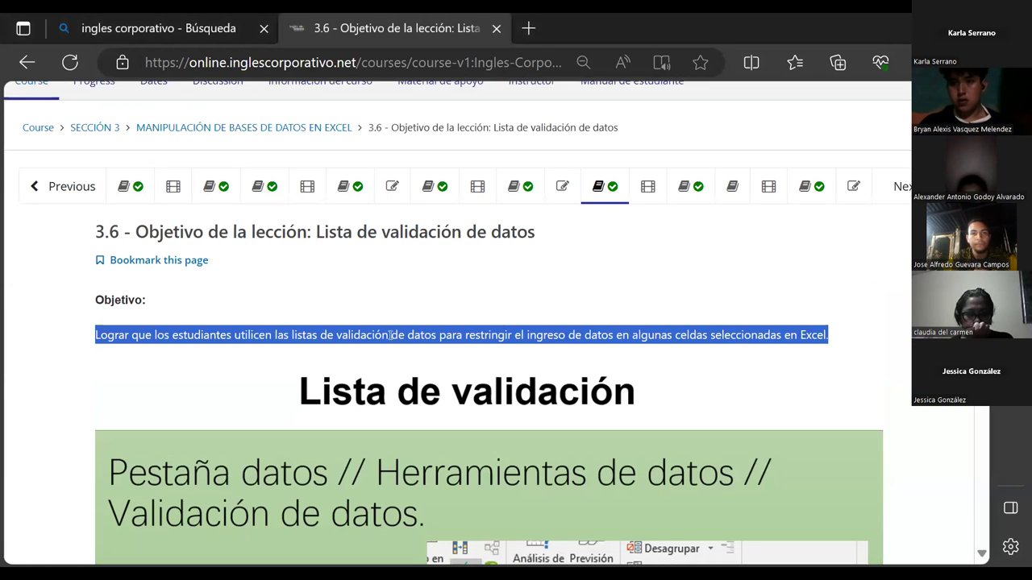
scroll(331, 347, "down", 2)
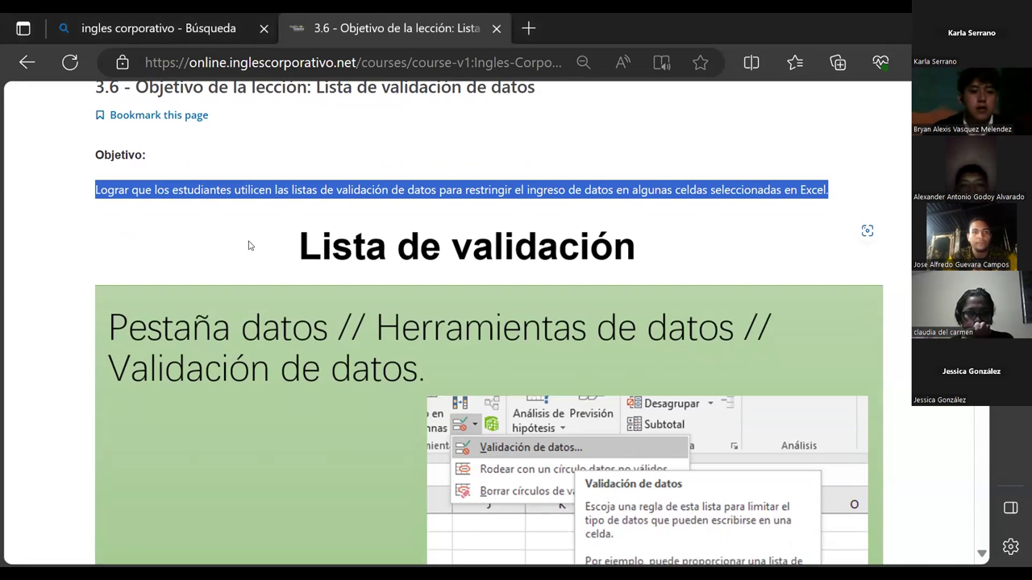
scroll(312, 344, "down", 1)
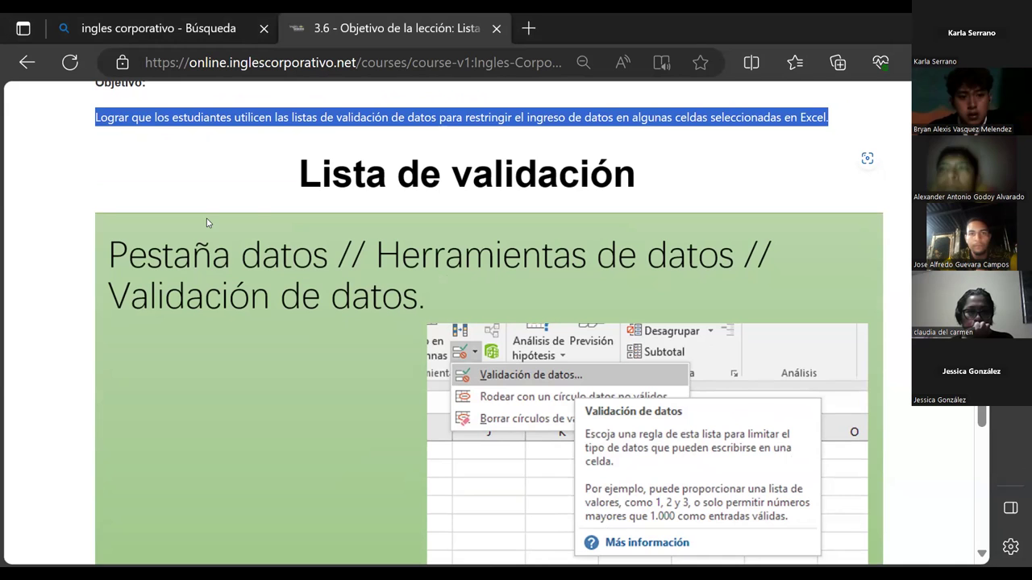
scroll(553, 360, "down", 1)
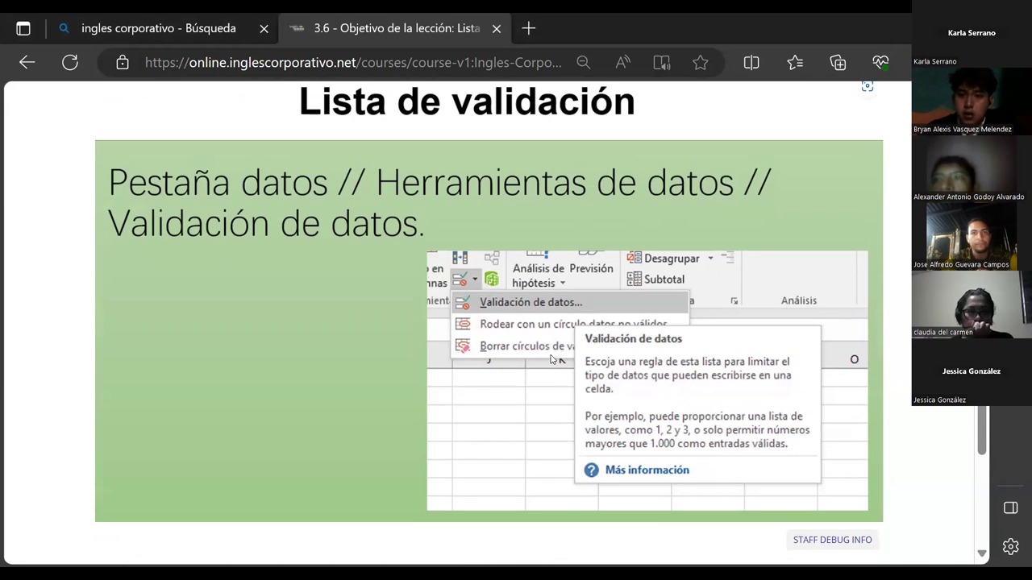
scroll(553, 360, "down", 1)
scroll(553, 359, "up", 1)
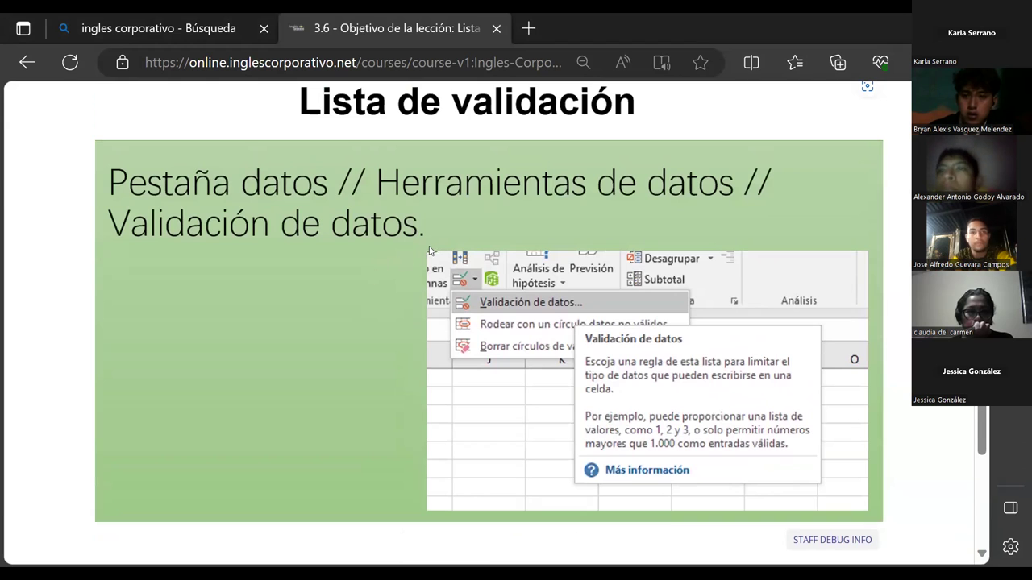
scroll(574, 389, "up", 2)
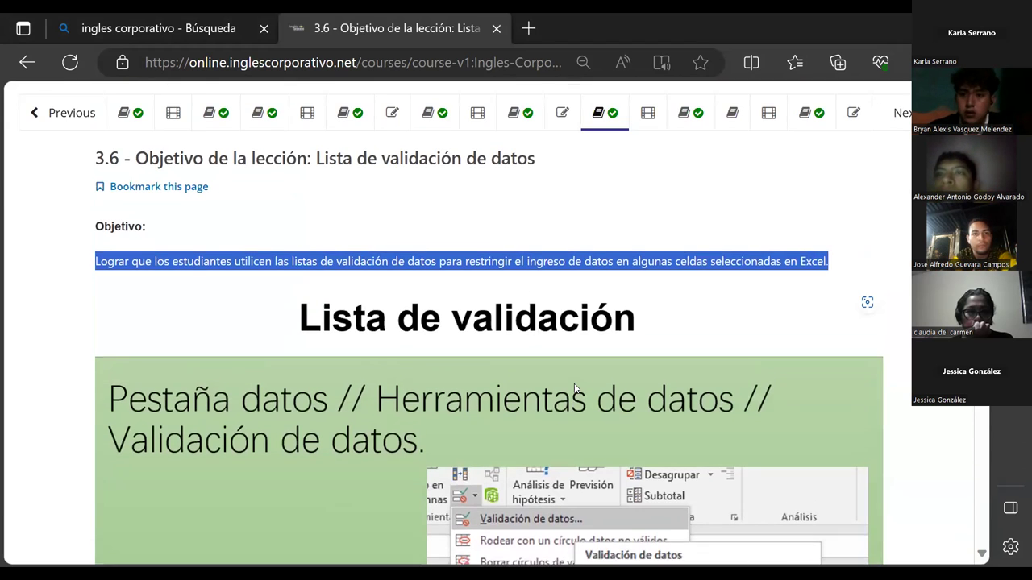
scroll(574, 389, "down", 1)
scroll(574, 391, "down", 3)
scroll(574, 390, "up", 2)
scroll(574, 390, "up", 5)
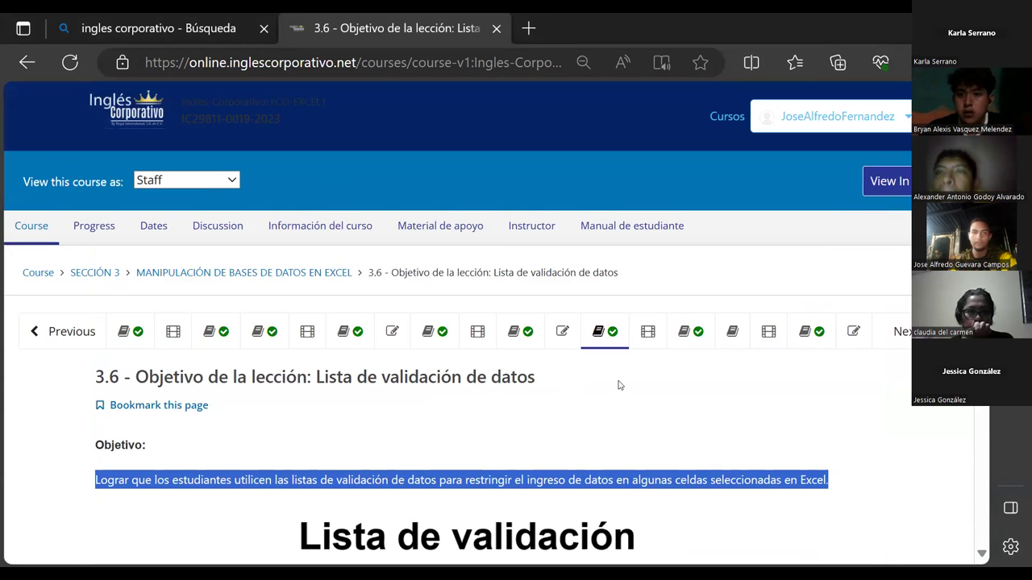
scroll(640, 380, "down", 3)
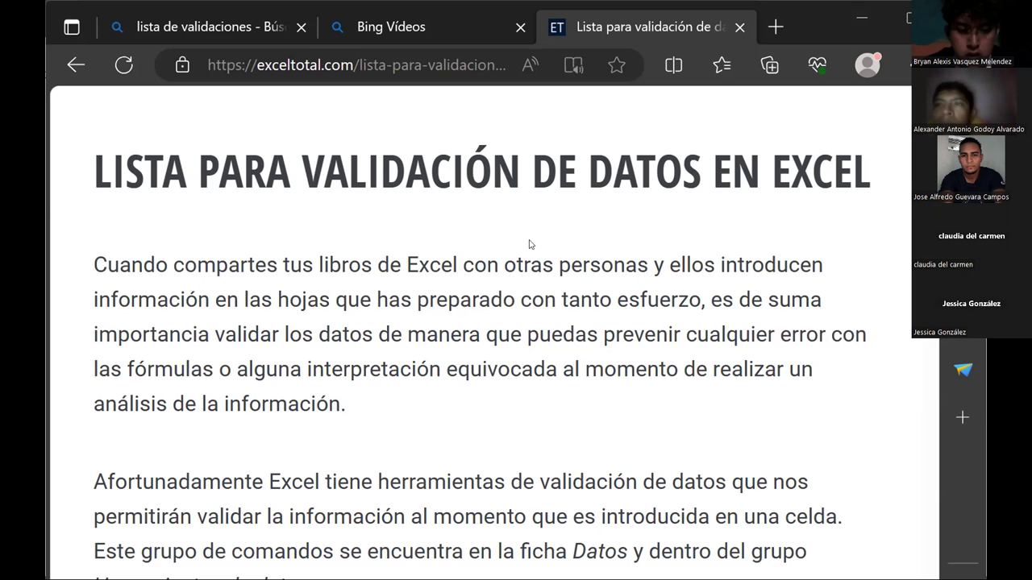
scroll(562, 299, "down", 3)
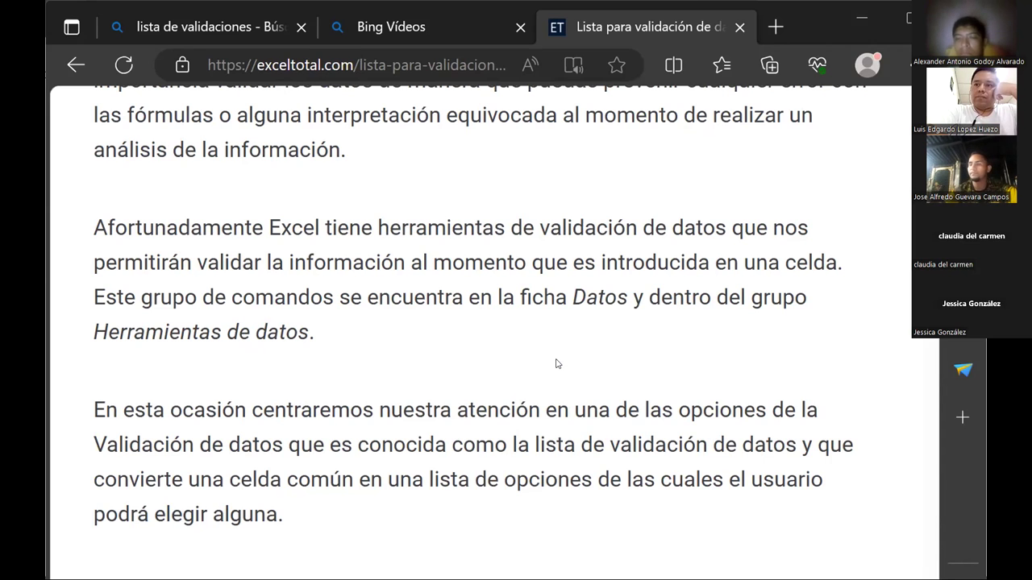
scroll(556, 363, "down", 1)
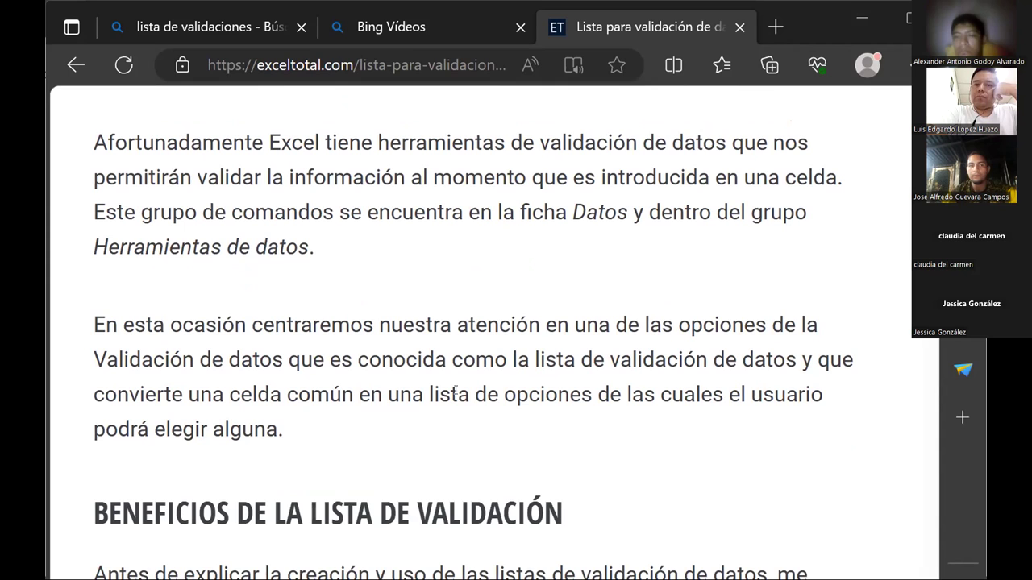
scroll(466, 392, "down", 1)
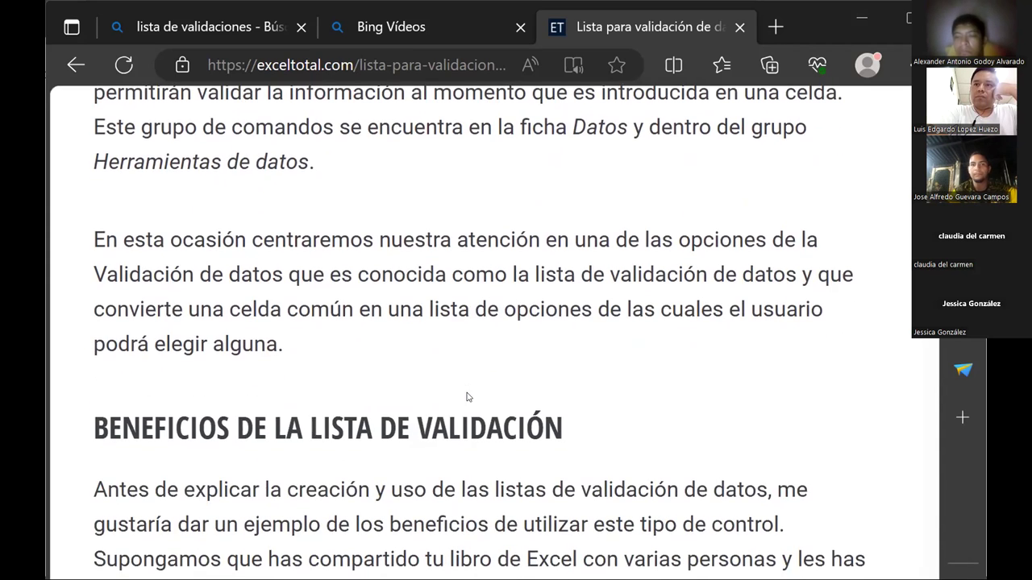
scroll(470, 397, "down", 1)
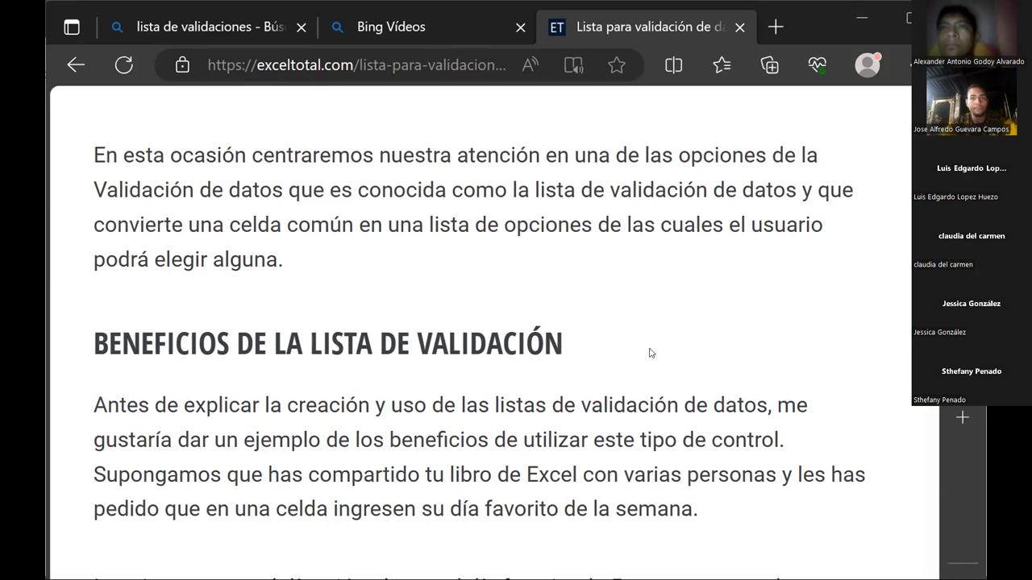
scroll(651, 353, "down", 3)
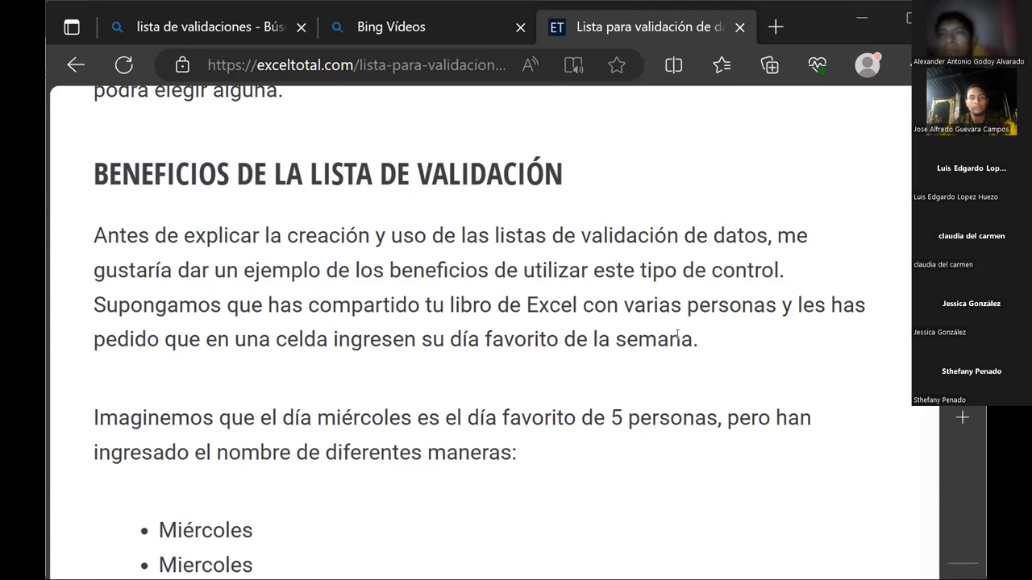
scroll(670, 339, "down", 5)
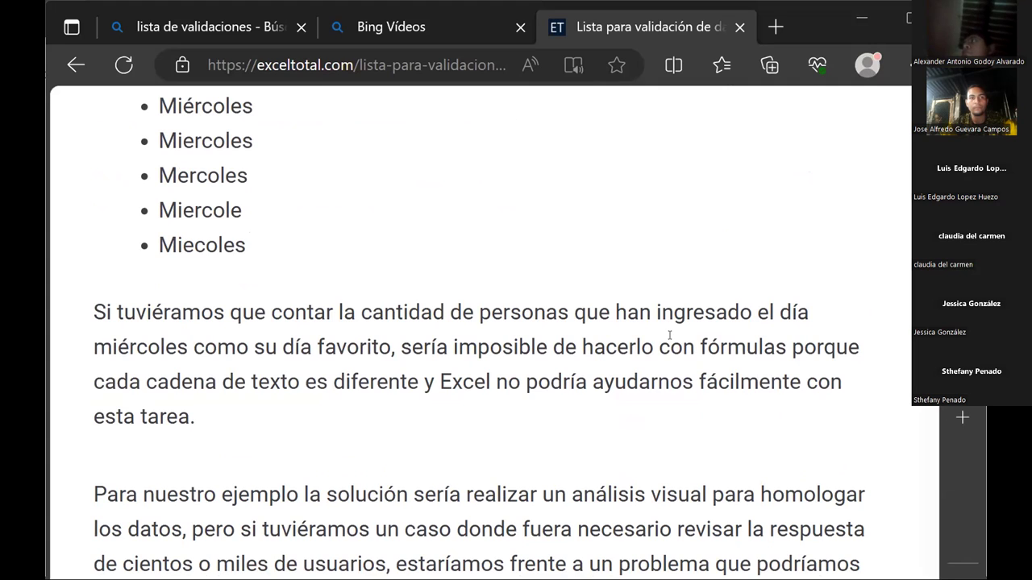
scroll(669, 334, "down", 3)
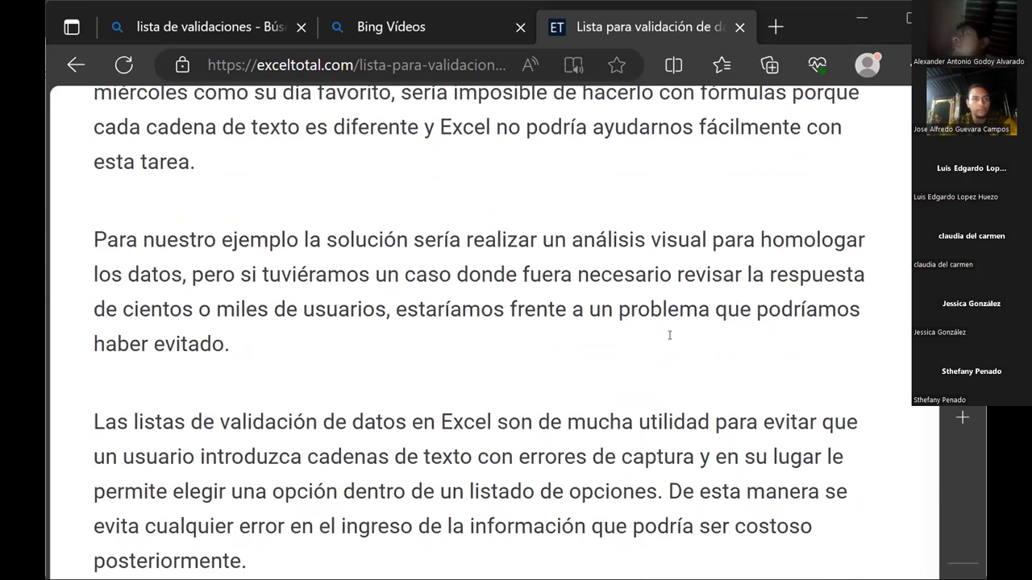
scroll(670, 335, "up", 1)
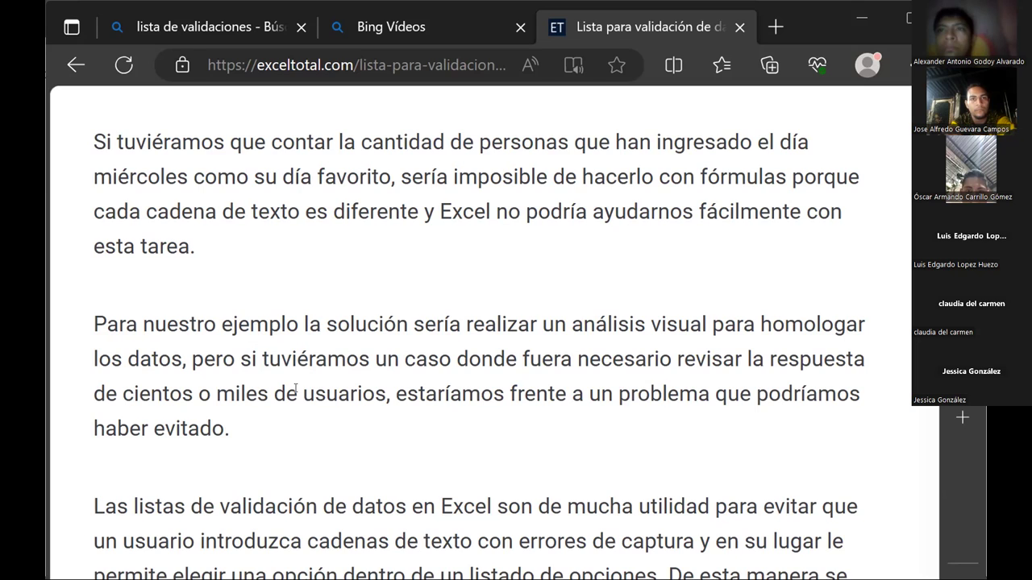
scroll(283, 395, "down", 1)
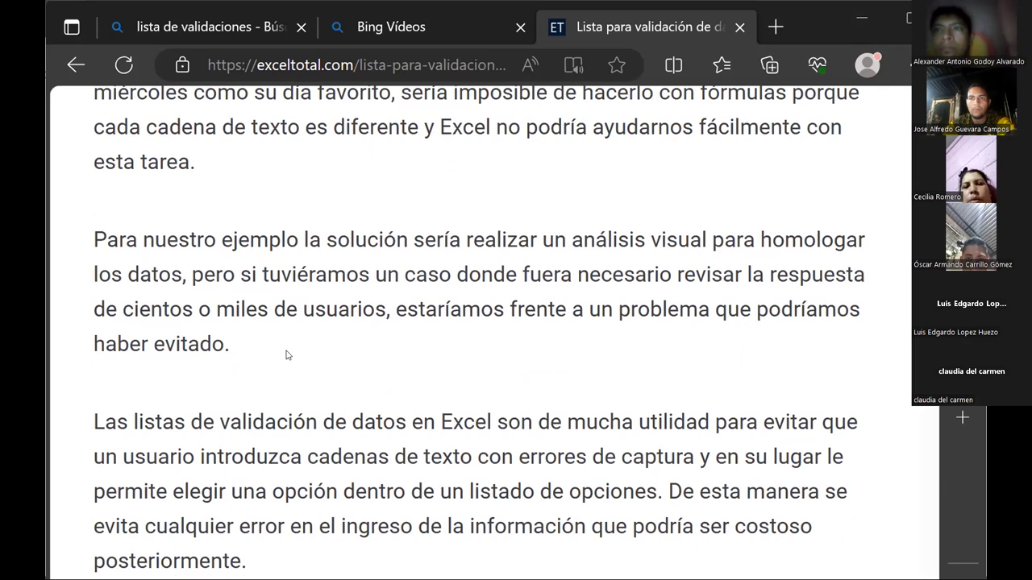
scroll(313, 370, "down", 2)
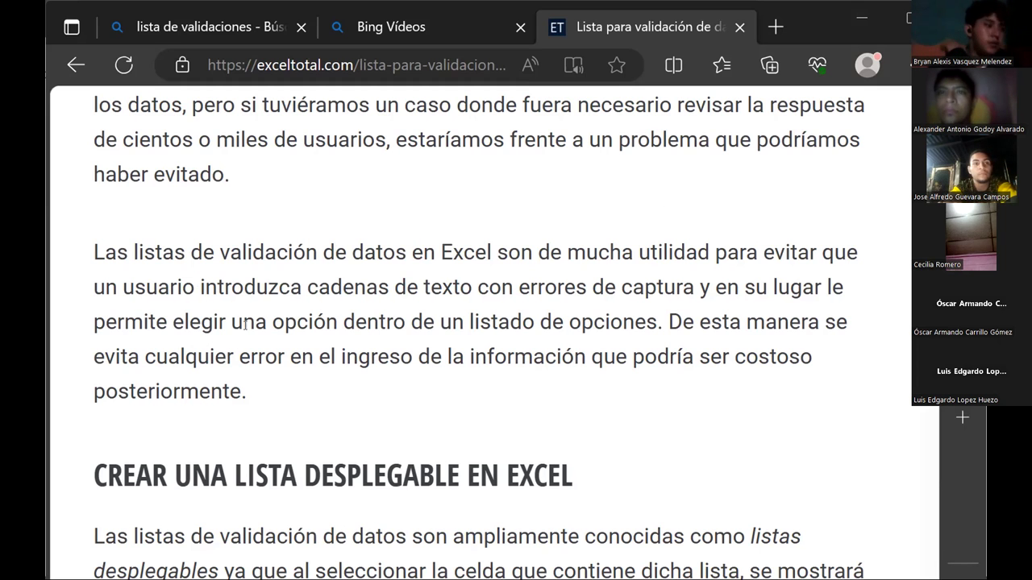
scroll(424, 304, "down", 3)
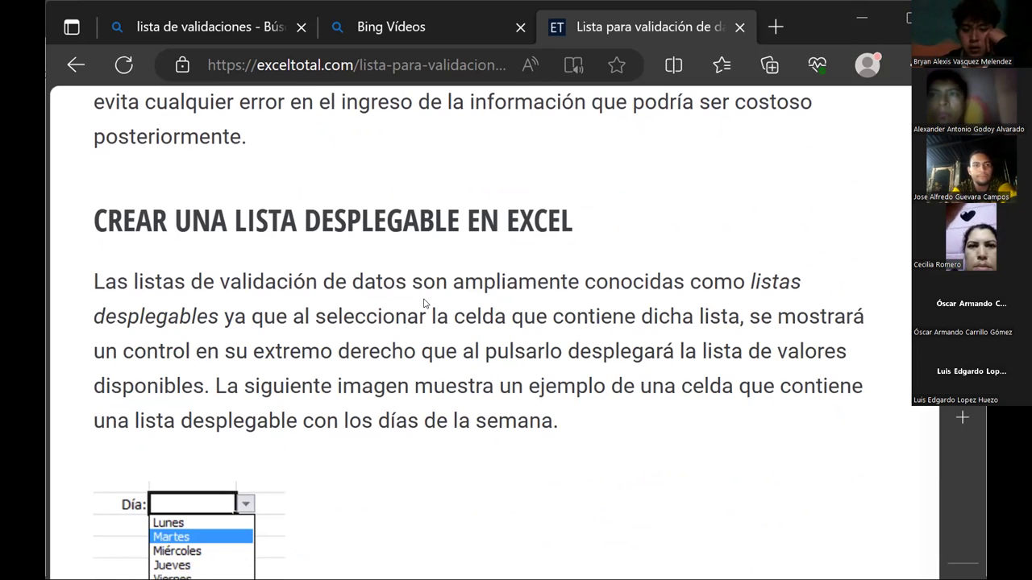
scroll(537, 417, "down", 4)
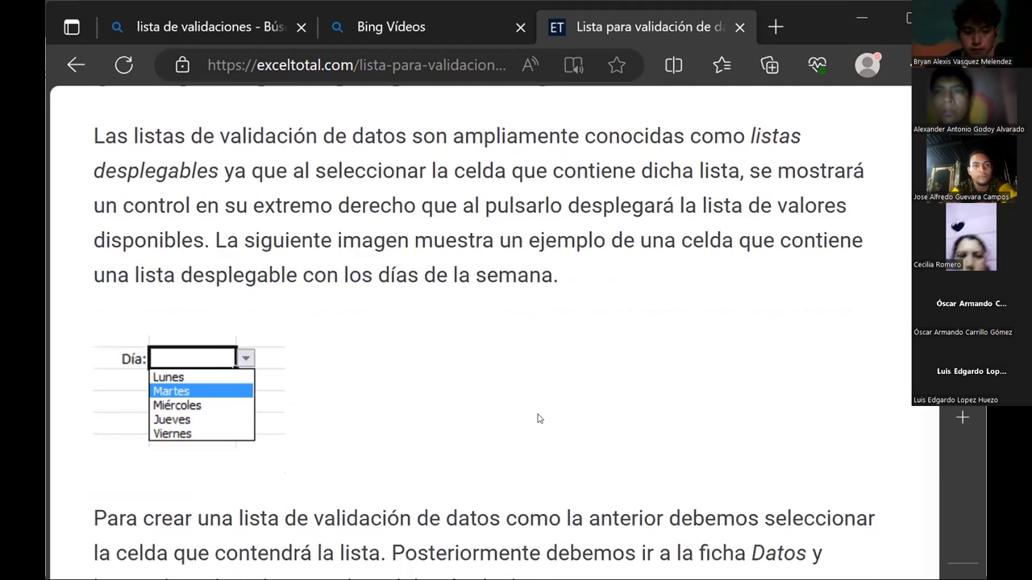
scroll(538, 418, "down", 1)
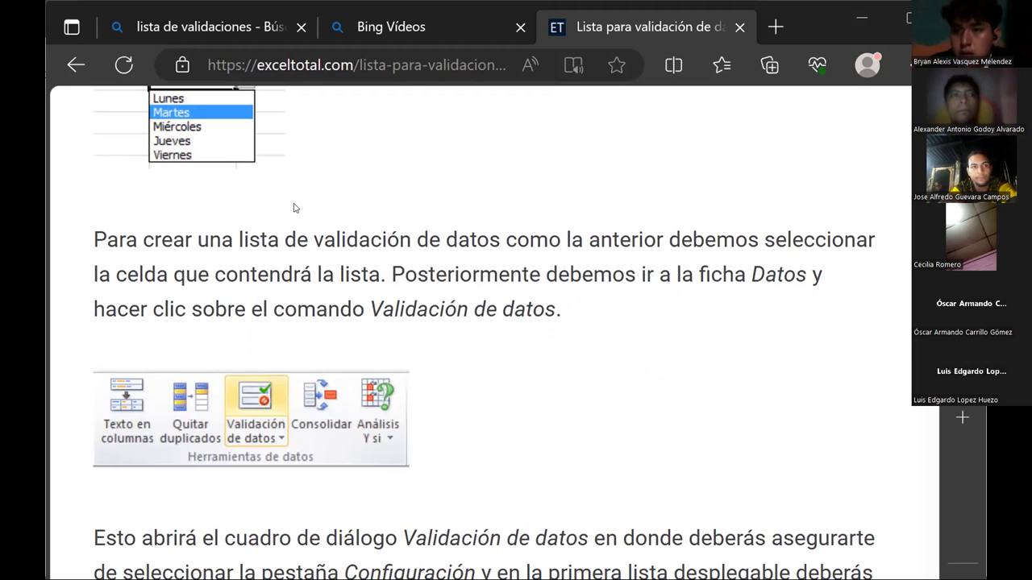
scroll(295, 208, "up", 1)
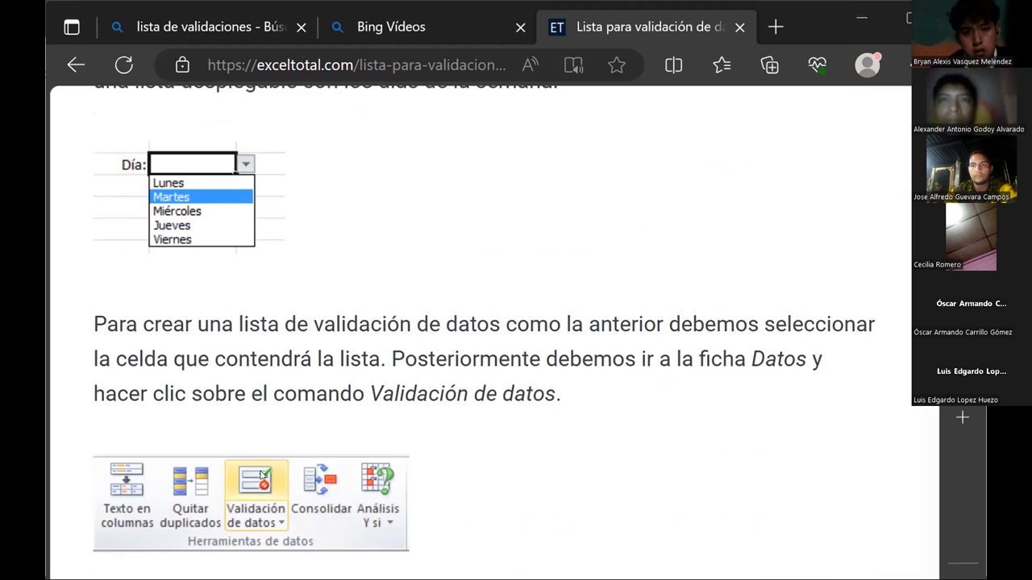
scroll(319, 377, "down", 5)
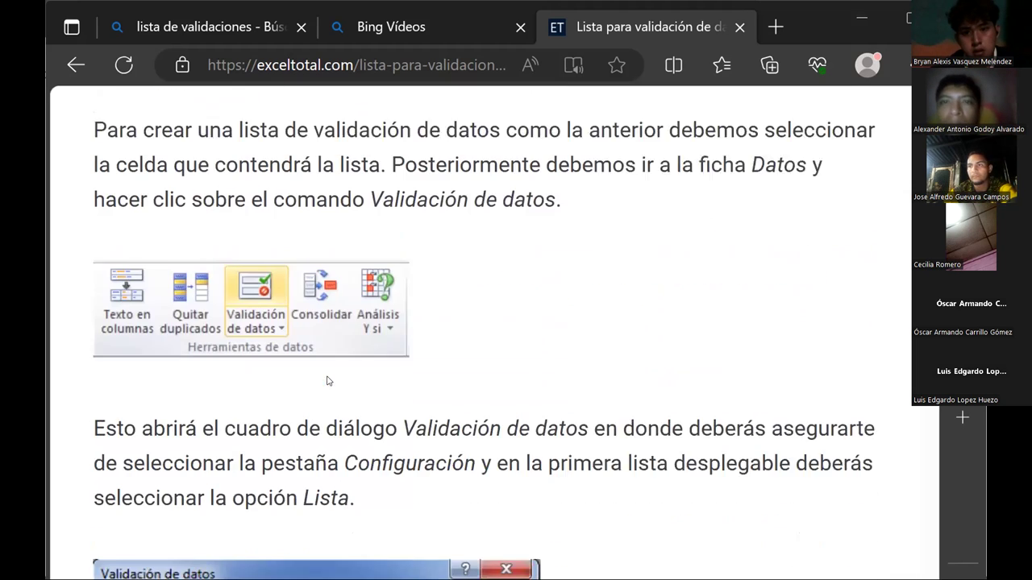
scroll(327, 379, "down", 2)
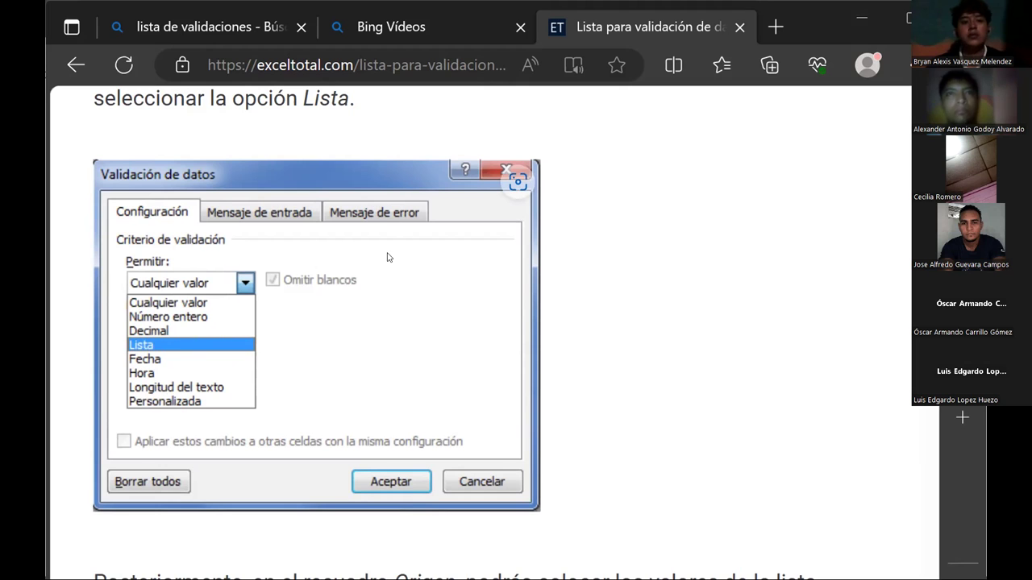
scroll(386, 236, "down", 3)
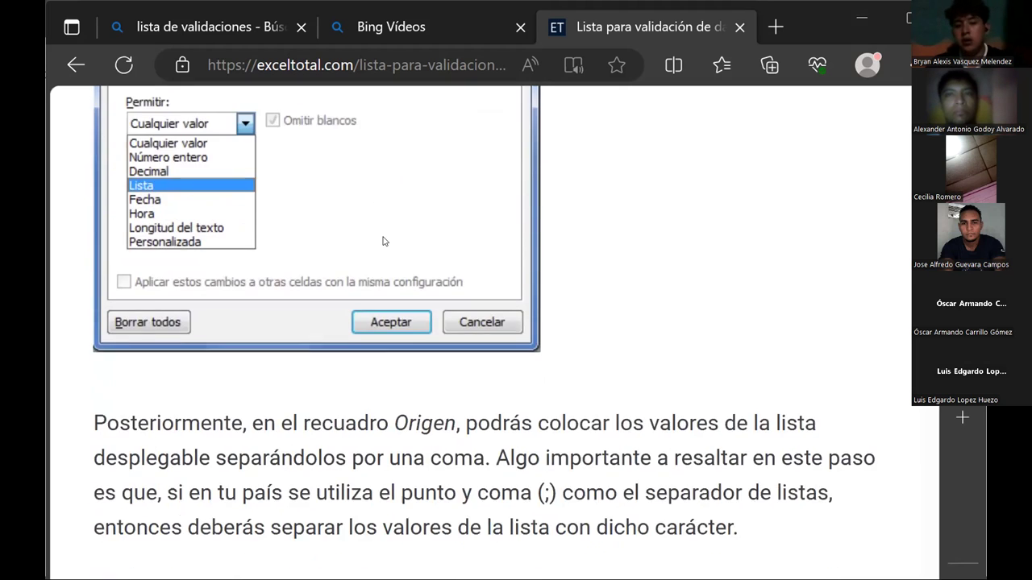
scroll(384, 242, "down", 1)
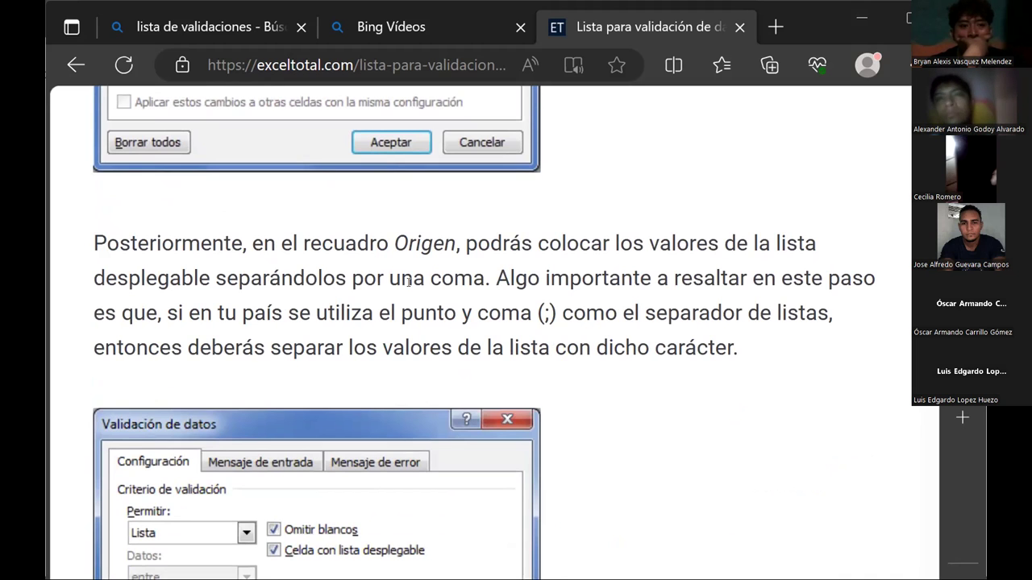
scroll(419, 290, "up", 3)
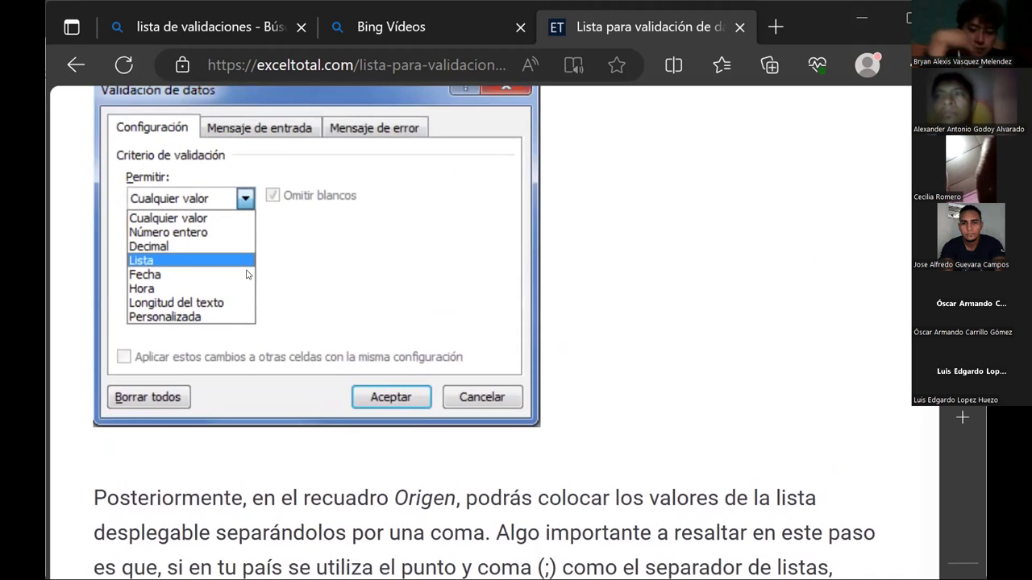
scroll(307, 323, "down", 1)
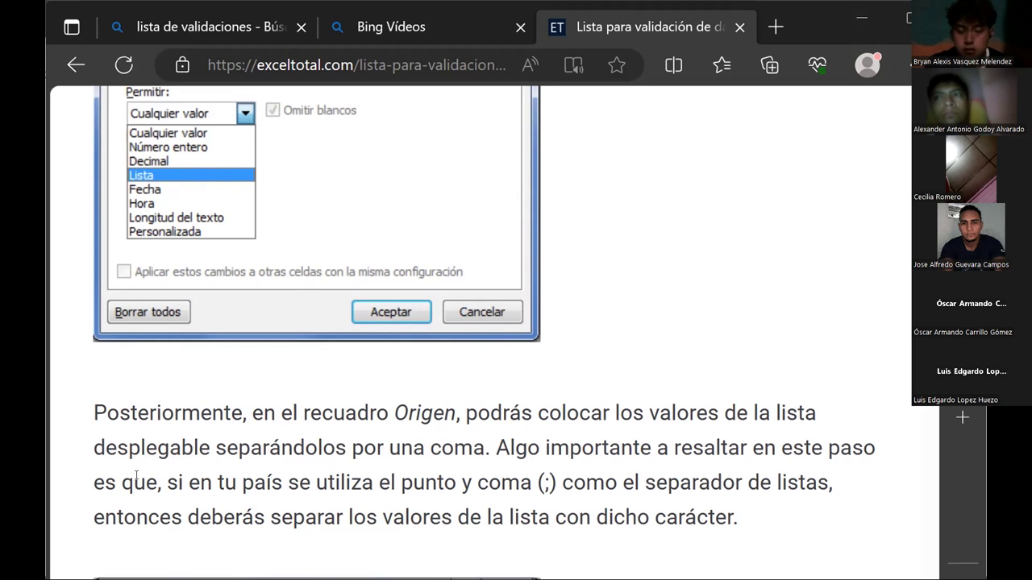
- Highlight the '(;)' separator note and scroll to the Lunes–Viernes Origen example
scroll(379, 407, "down", 4)
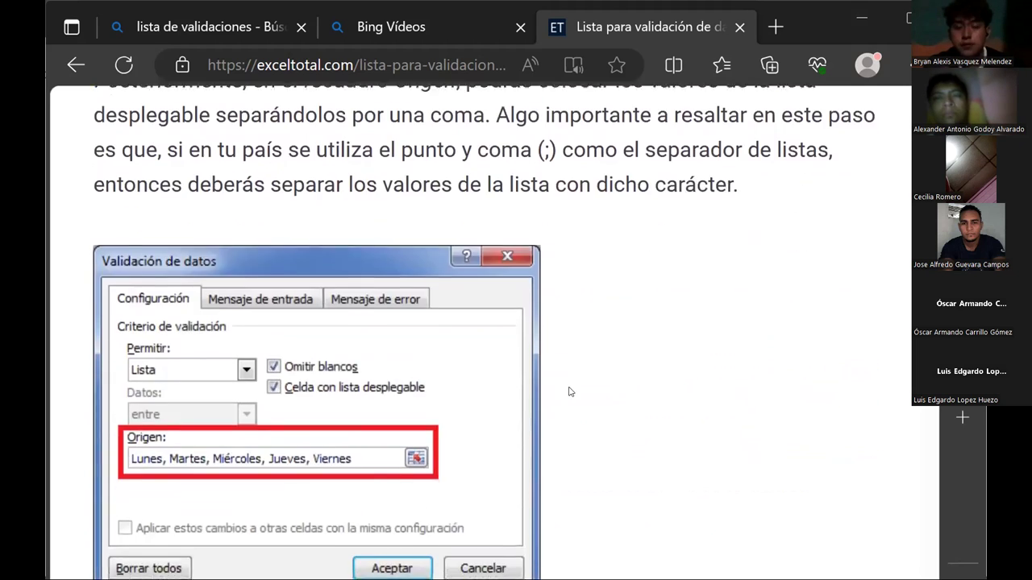
scroll(615, 353, "down", 1)
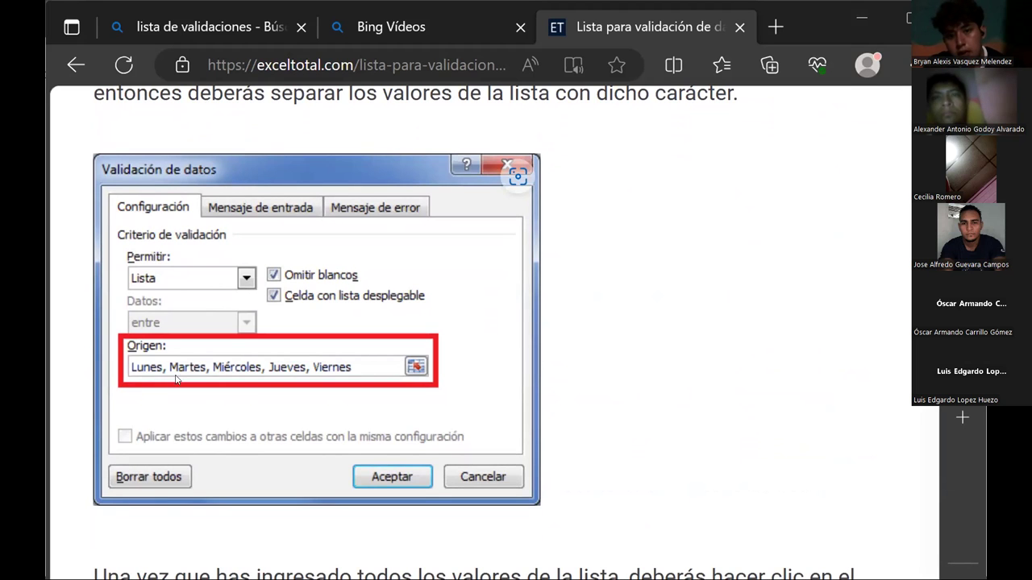
scroll(178, 380, "up", 3)
scroll(178, 380, "up", 3)
scroll(178, 379, "up", 2)
scroll(197, 384, "down", 2)
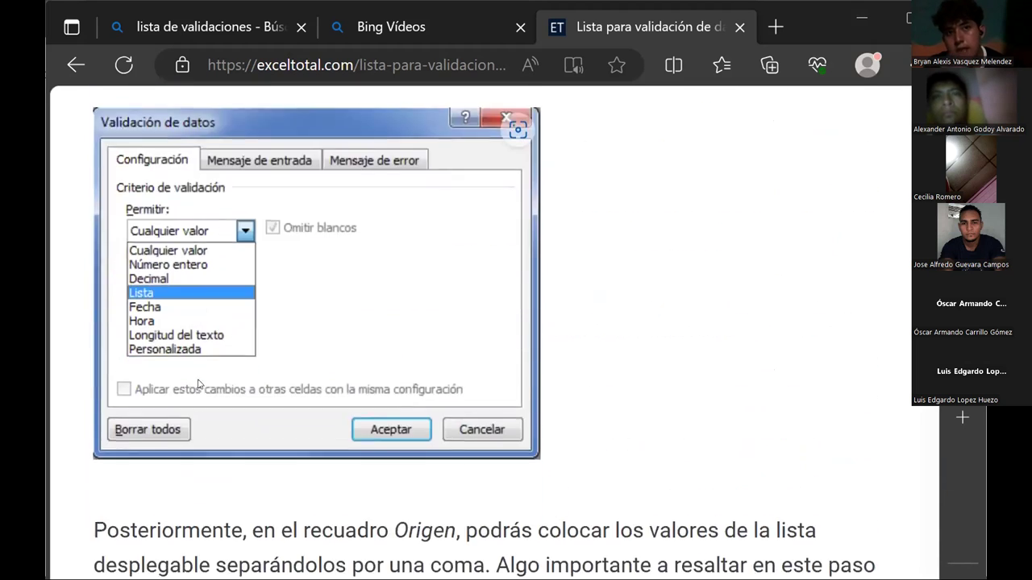
scroll(197, 384, "down", 2)
double_click(534, 396)
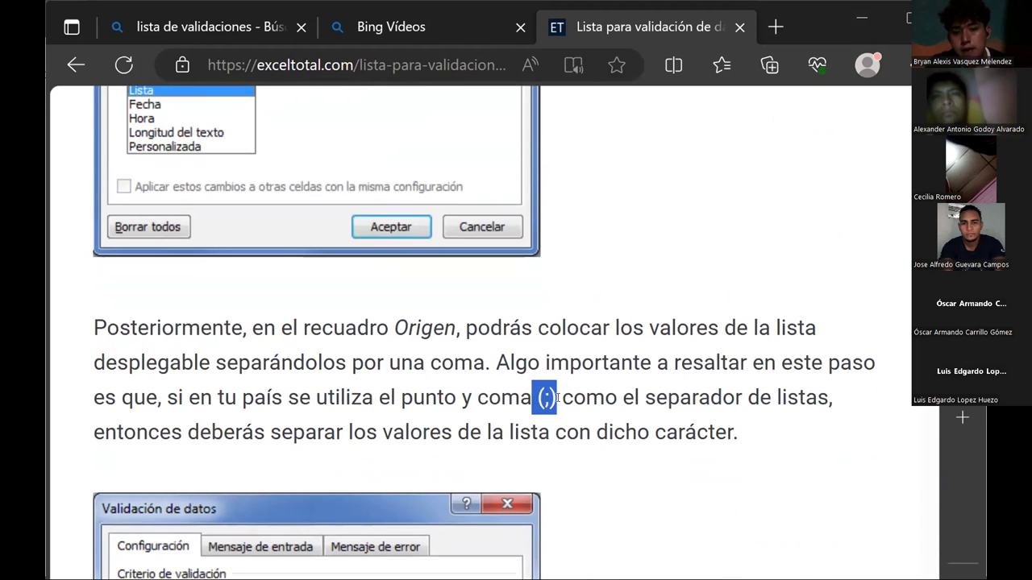
scroll(595, 426, "down", 4)
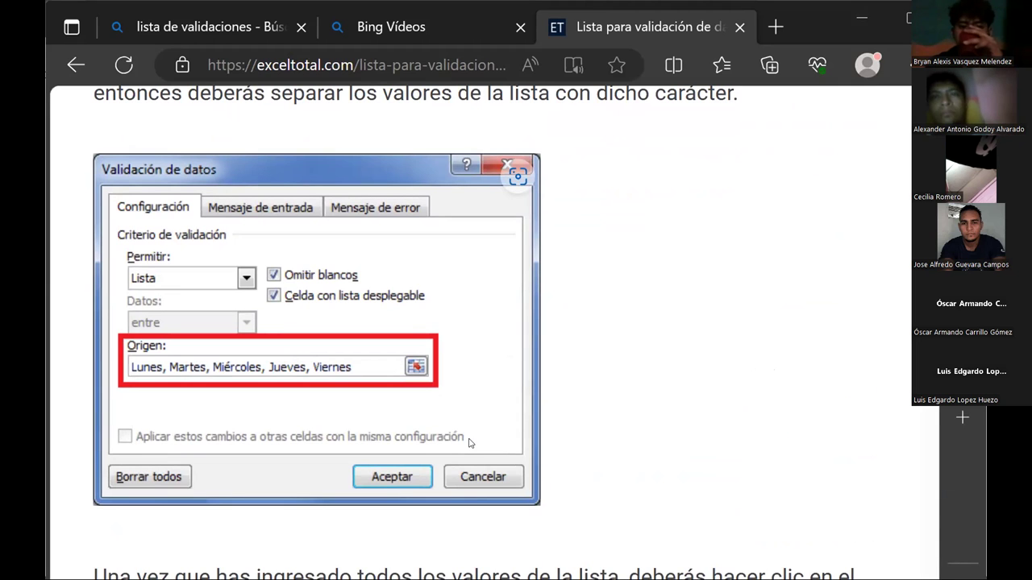
- Scroll to the five-weekday dropdown and the 'Valor no válido' error dialog image
scroll(337, 393, "down", 2)
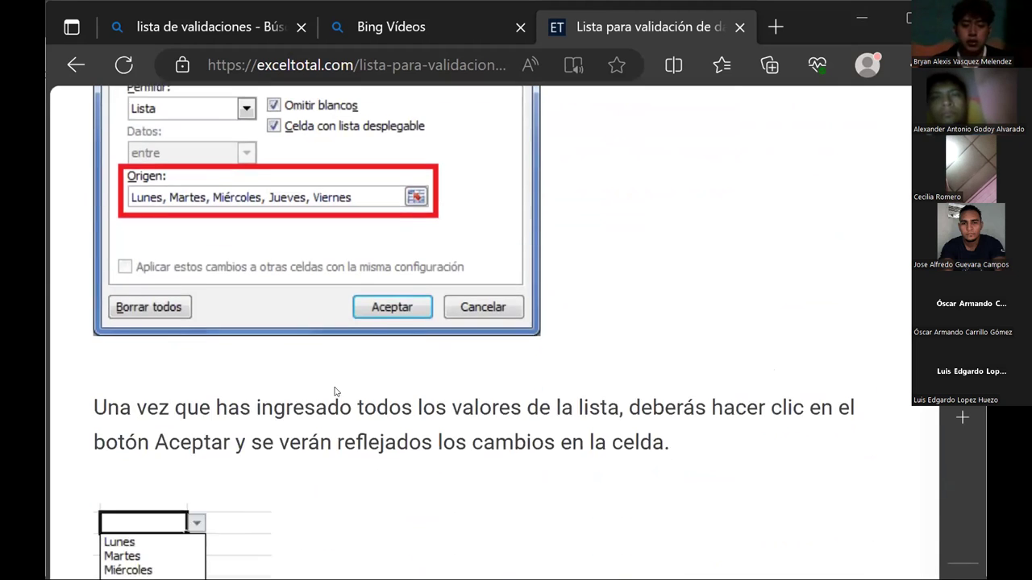
scroll(335, 392, "down", 2)
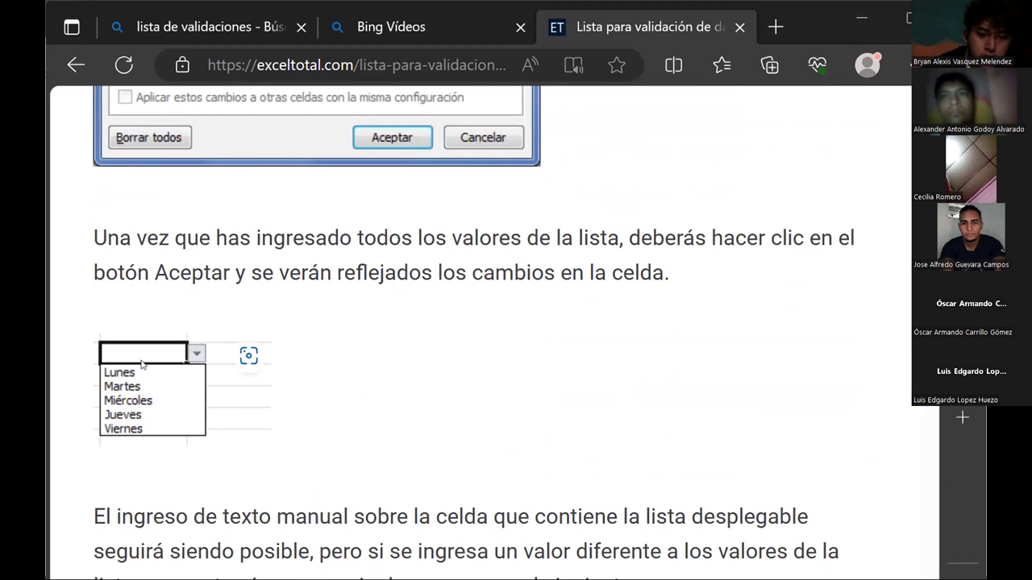
scroll(191, 410, "down", 1)
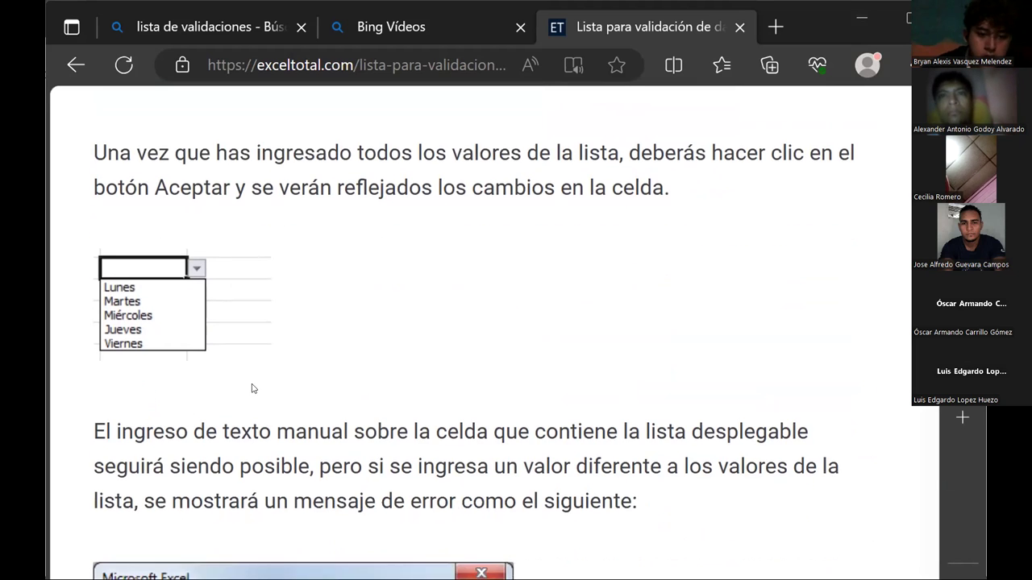
scroll(253, 387, "down", 2)
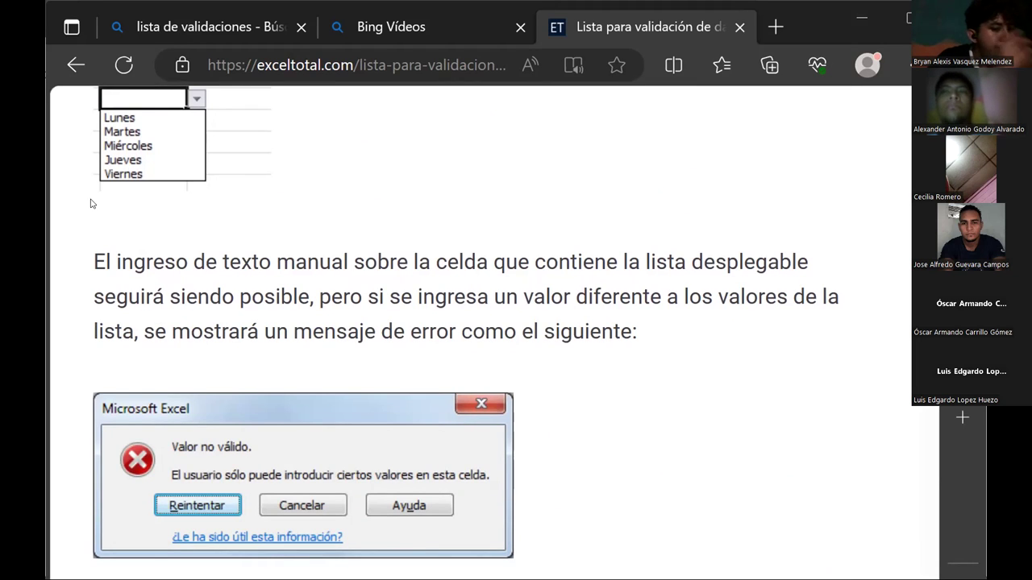
mouse_move(195, 174)
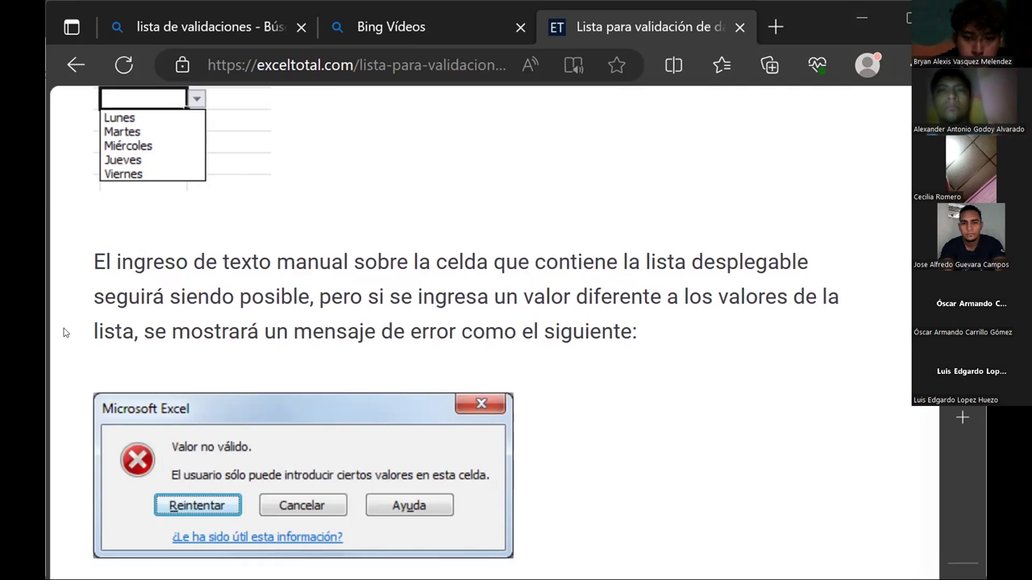
- Scroll past the E1:E5 range-as-source example to 'Lista desplegable con rangos nombrados'
scroll(367, 373, "down", 1)
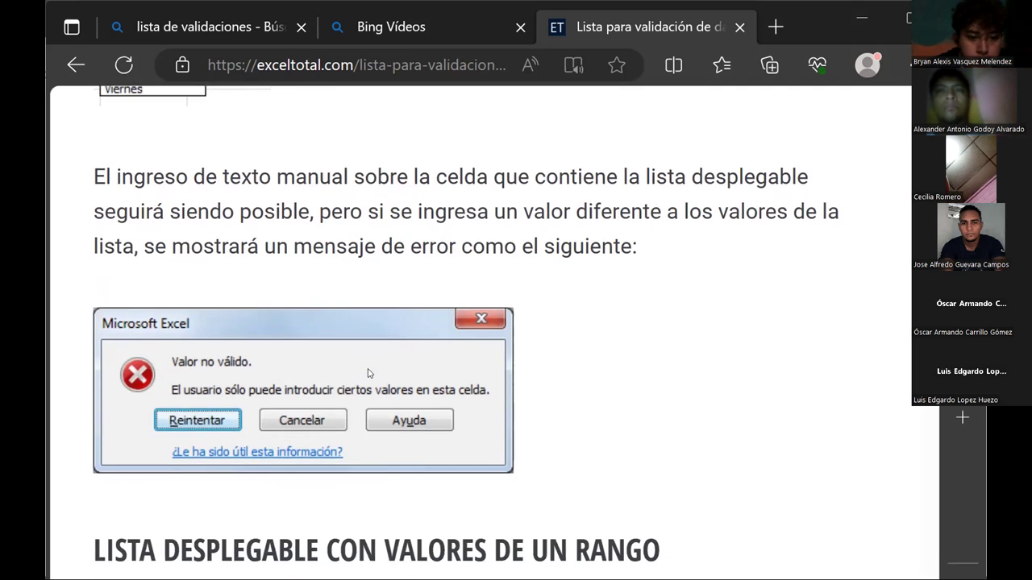
scroll(367, 371, "down", 1)
scroll(368, 368, "down", 1)
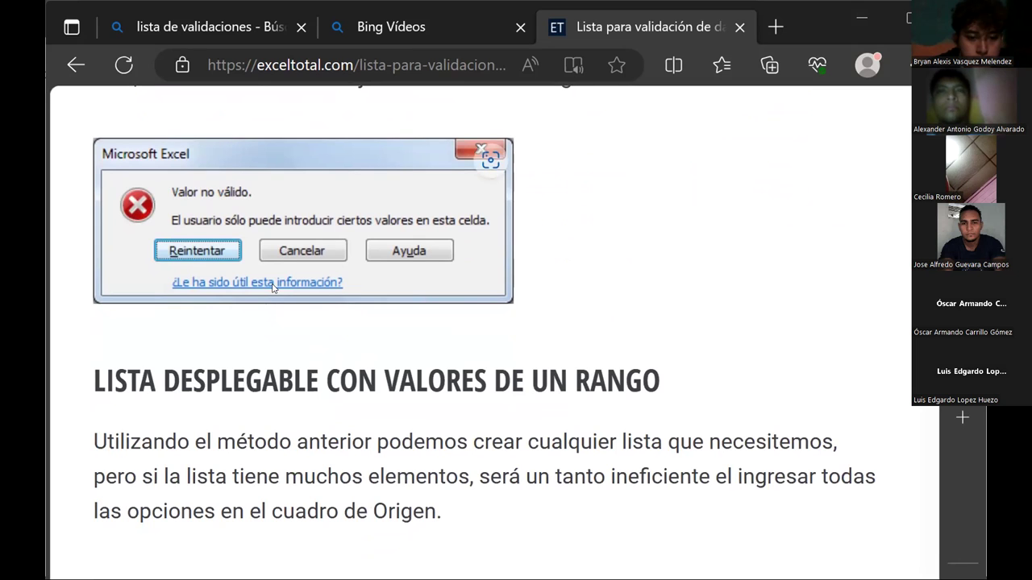
scroll(274, 289, "down", 1)
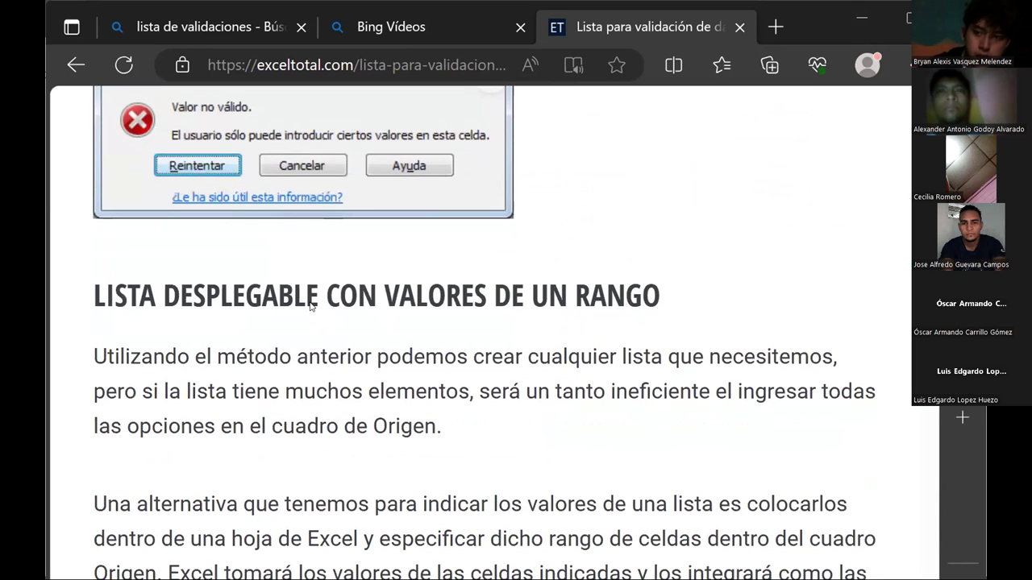
scroll(391, 288, "down", 1)
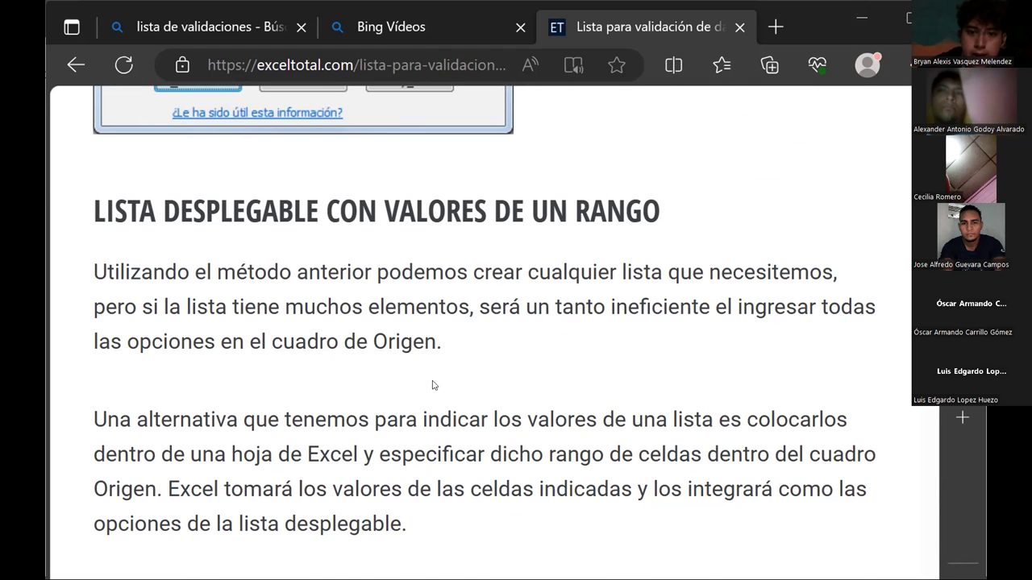
scroll(349, 393, "down", 1)
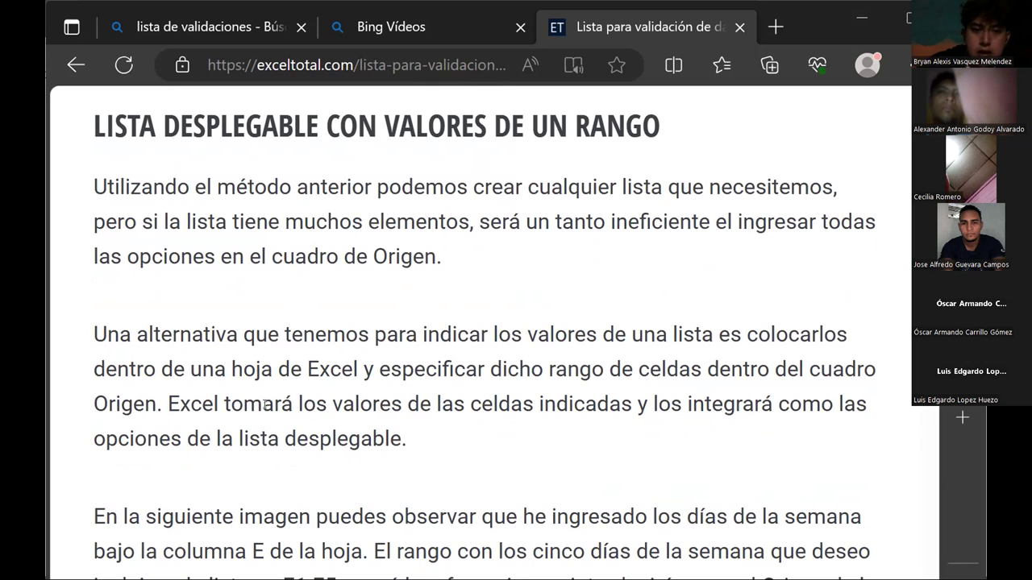
scroll(264, 399, "down", 1)
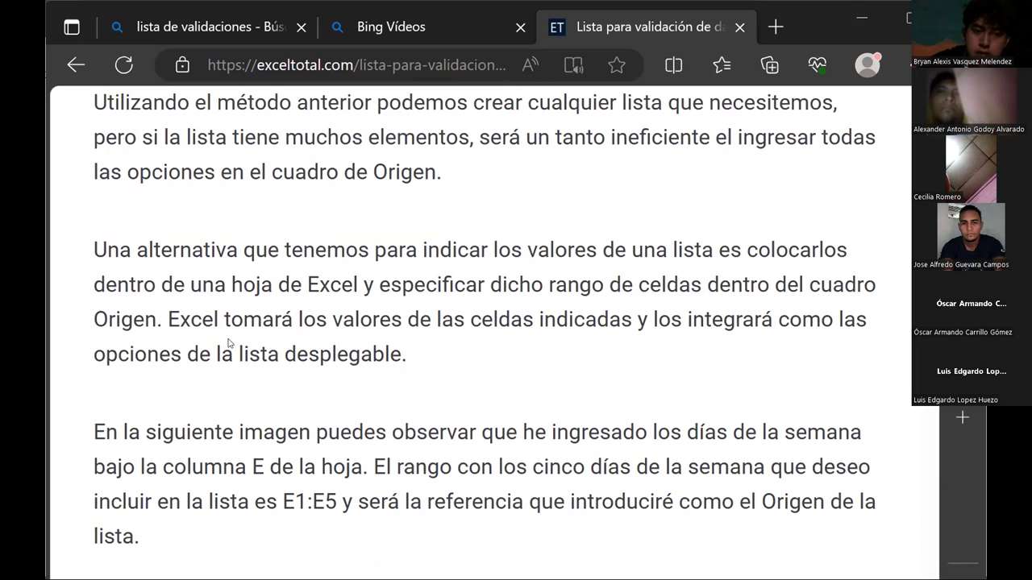
scroll(304, 349, "down", 4)
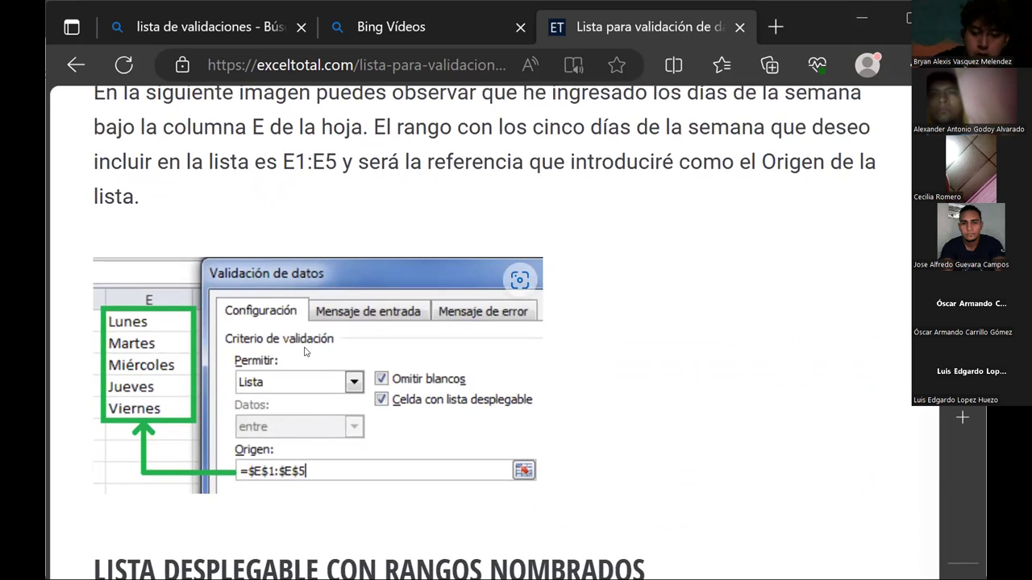
scroll(202, 436, "up", 1)
scroll(242, 452, "down", 1)
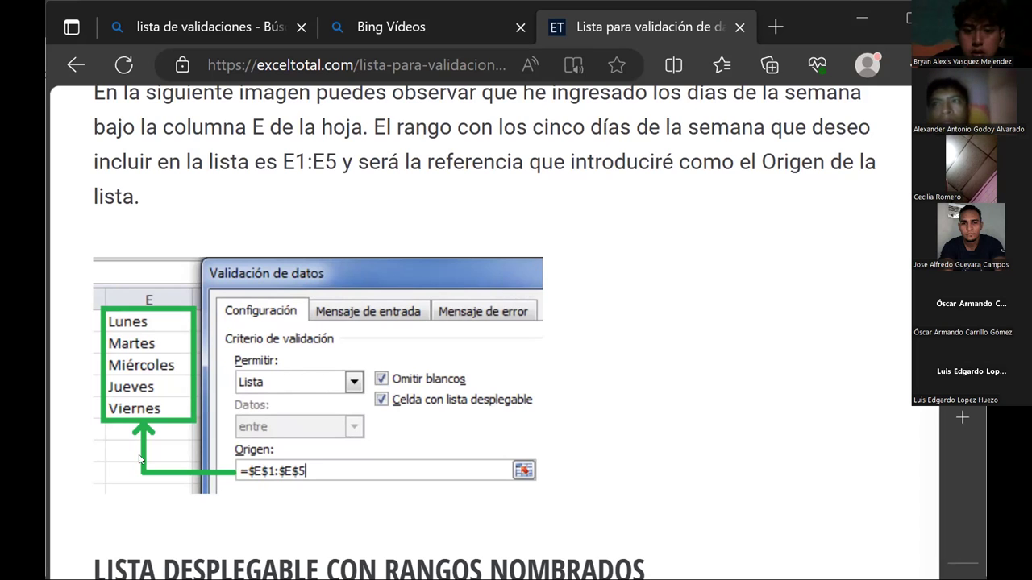
scroll(340, 442, "down", 2)
scroll(216, 426, "down", 1)
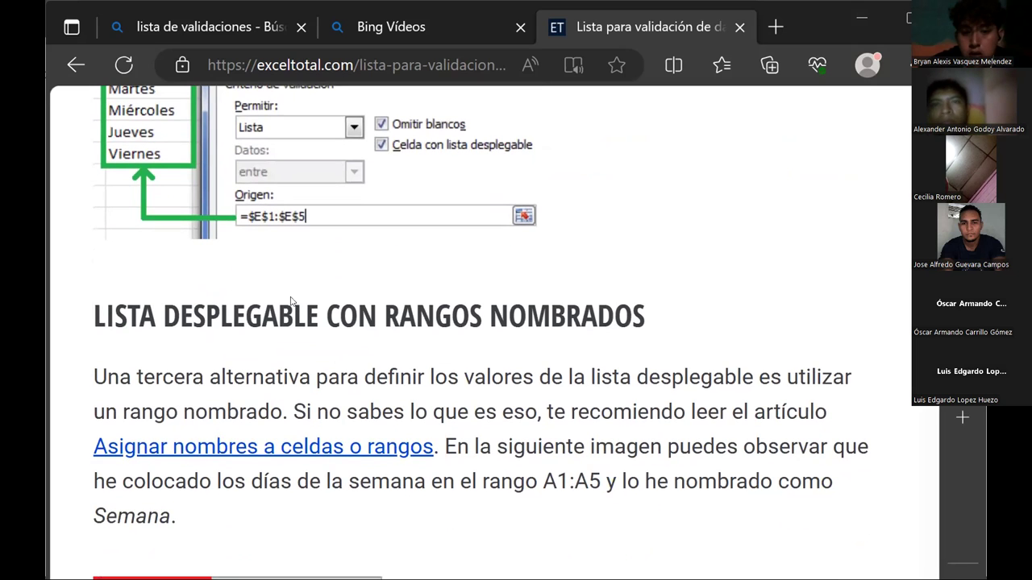
- Scroll past the Semana range and Origen =Semana dialog to 'Celda con lista desplegable'
scroll(229, 307, "up", 2)
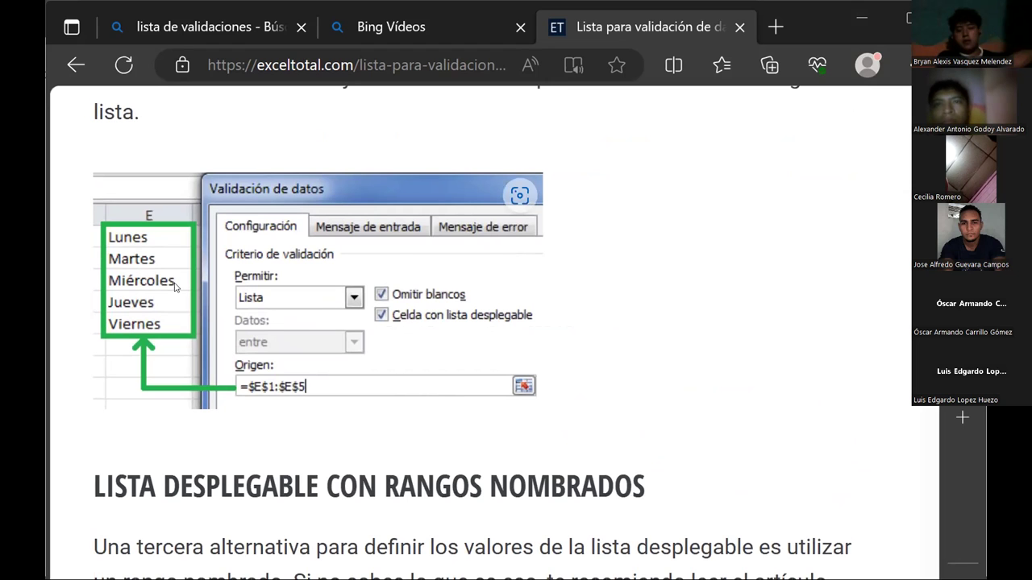
scroll(175, 288, "down", 3)
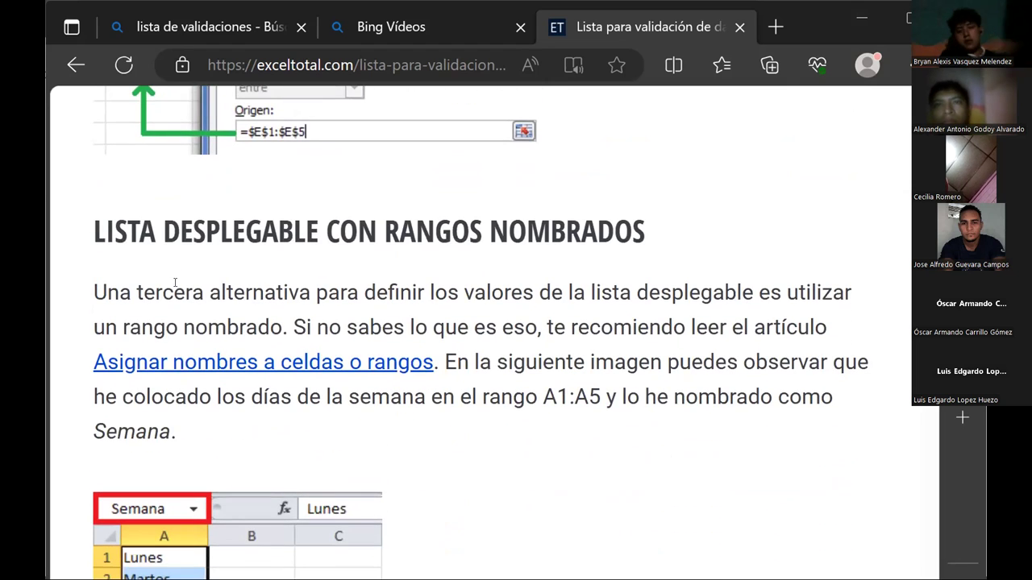
scroll(209, 433, "down", 1)
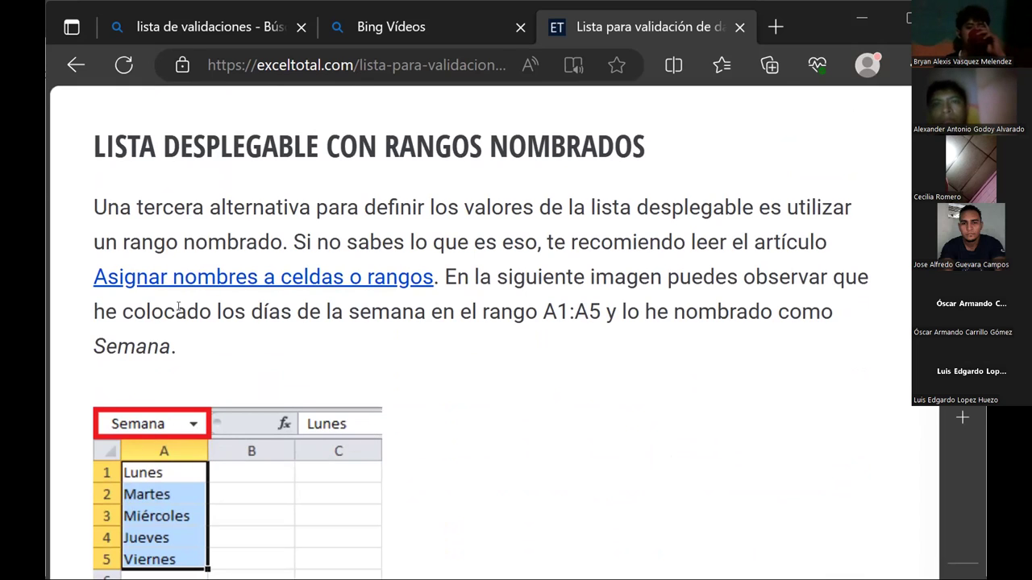
scroll(141, 379, "down", 1)
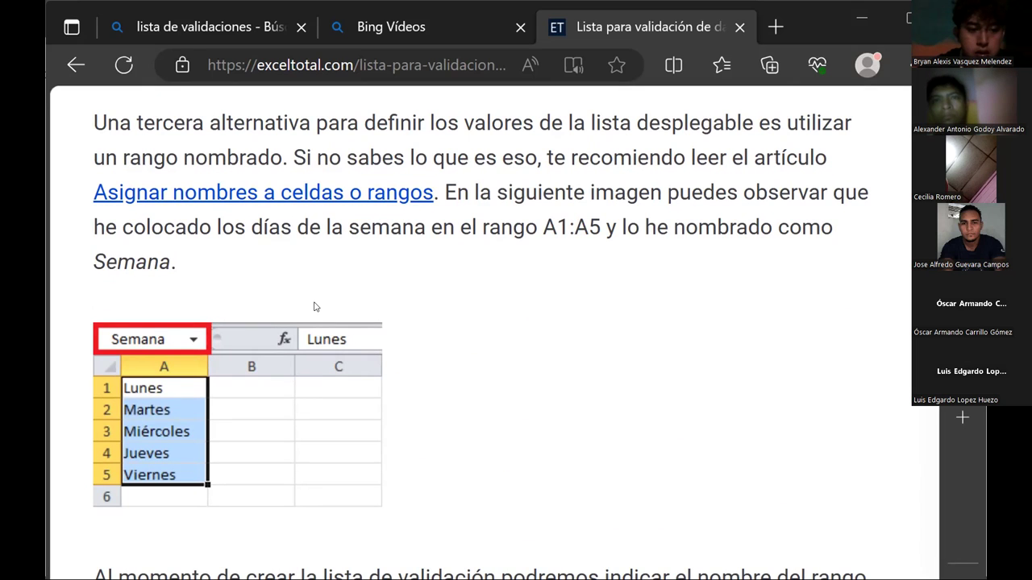
scroll(315, 307, "up", 2)
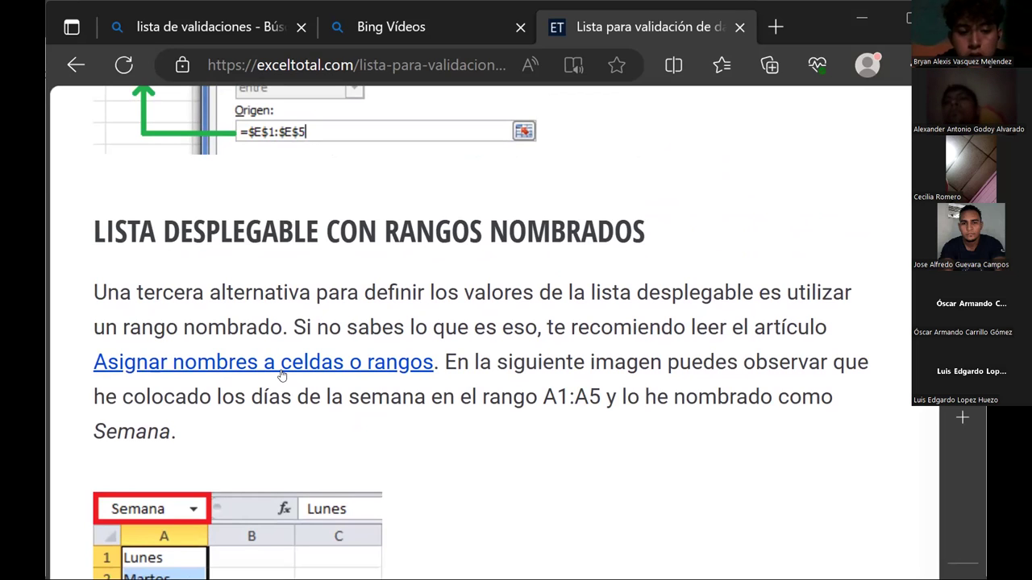
scroll(351, 263, "down", 2)
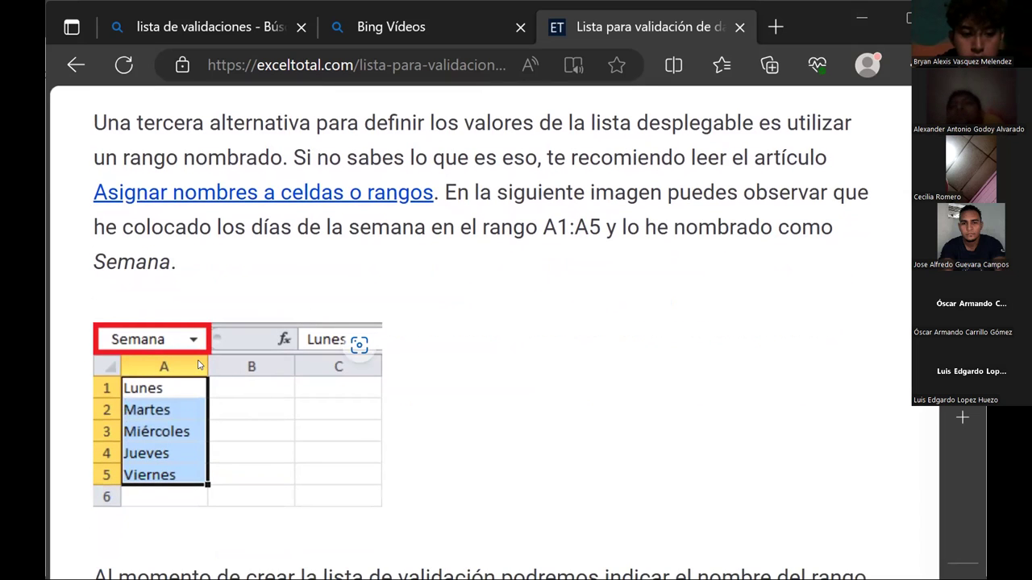
scroll(201, 367, "down", 1)
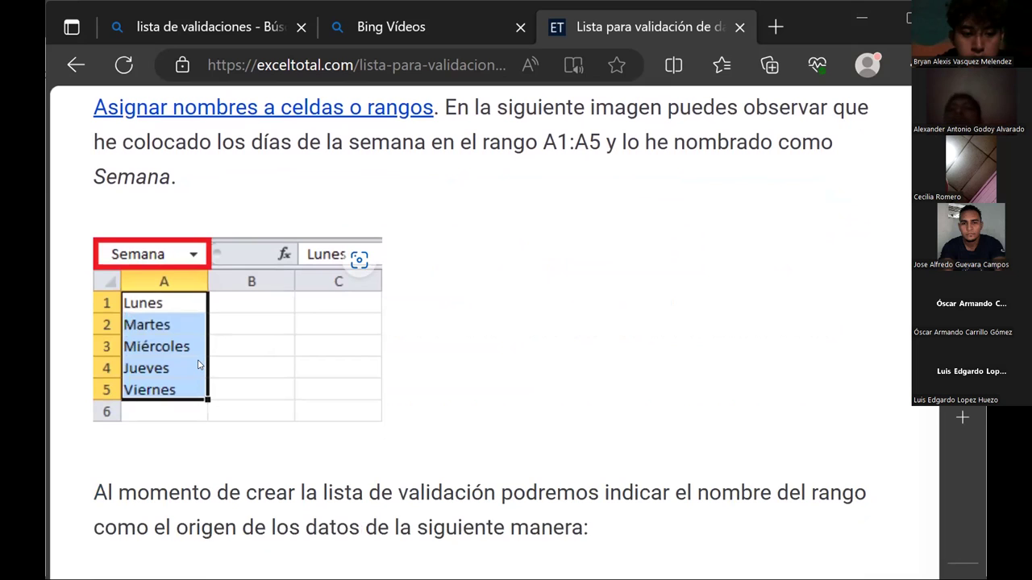
scroll(281, 362, "down", 1)
scroll(338, 350, "down", 1)
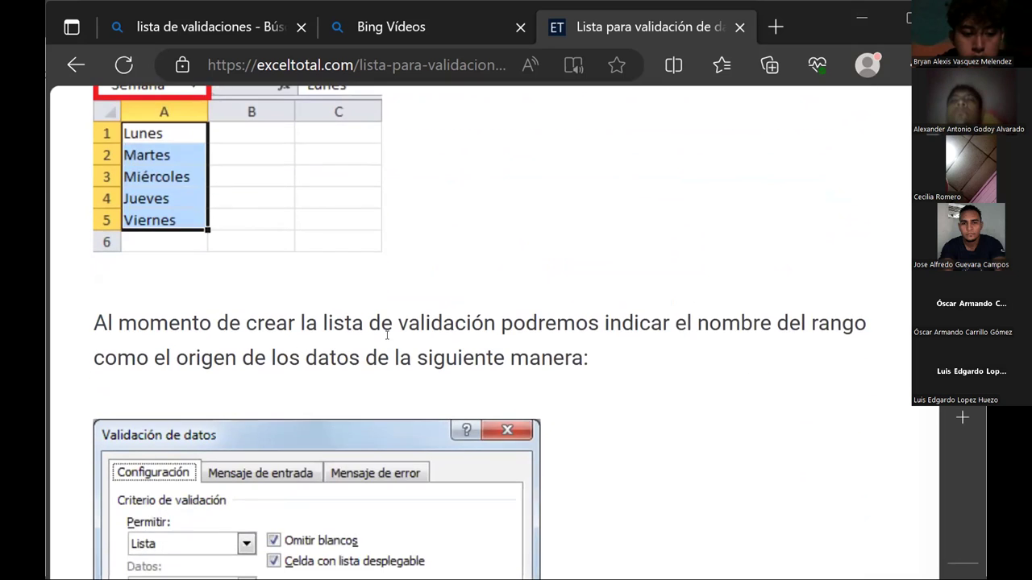
scroll(386, 339, "down", 1)
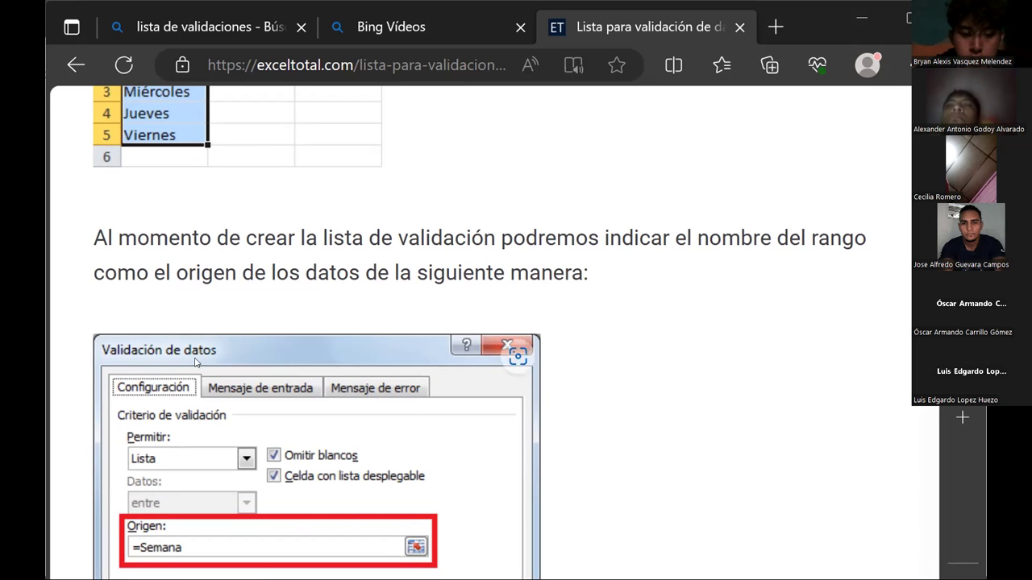
scroll(362, 295, "down", 1)
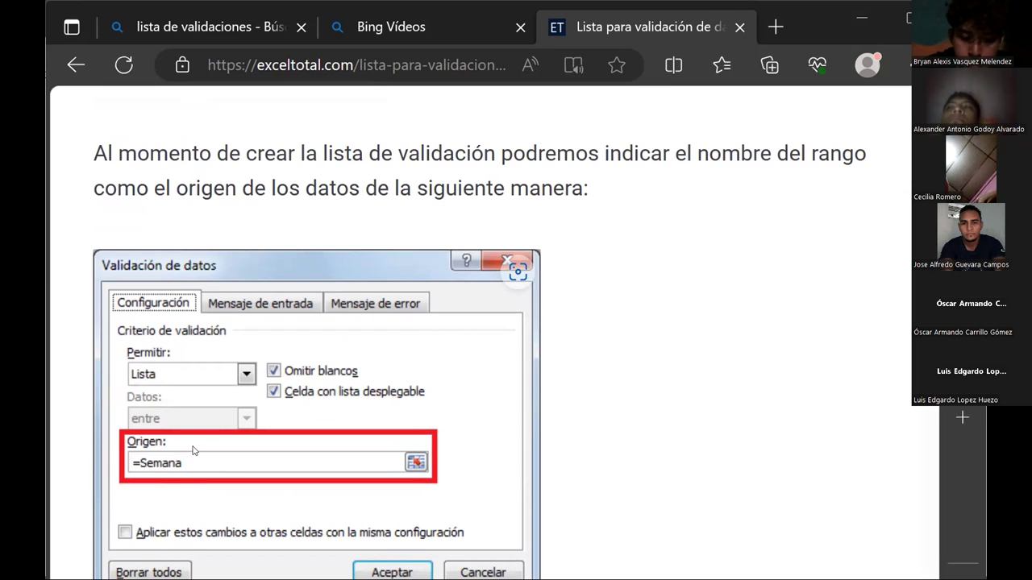
scroll(212, 436, "down", 1)
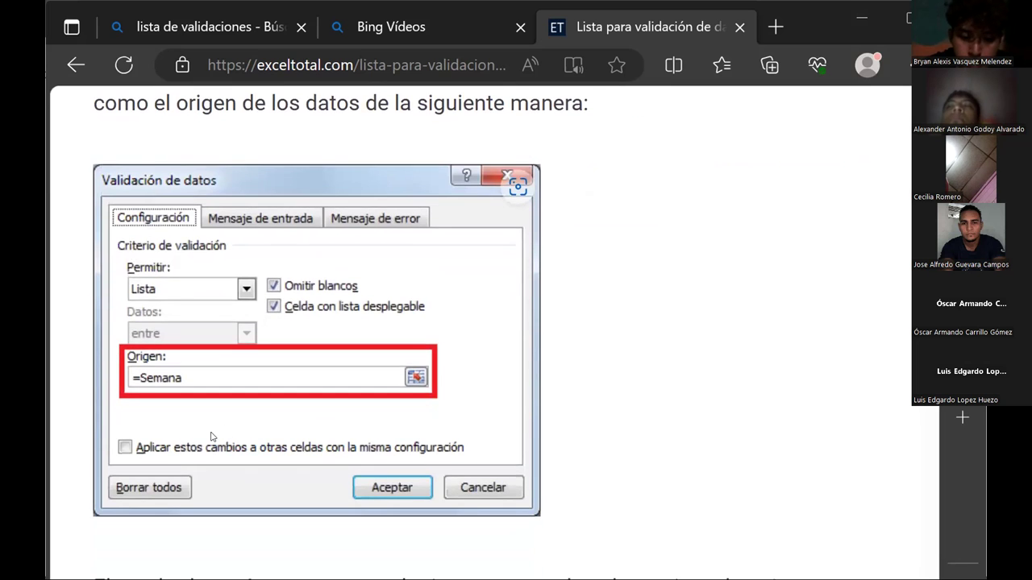
scroll(308, 425, "down", 1)
scroll(308, 426, "down", 1)
scroll(310, 425, "down", 1)
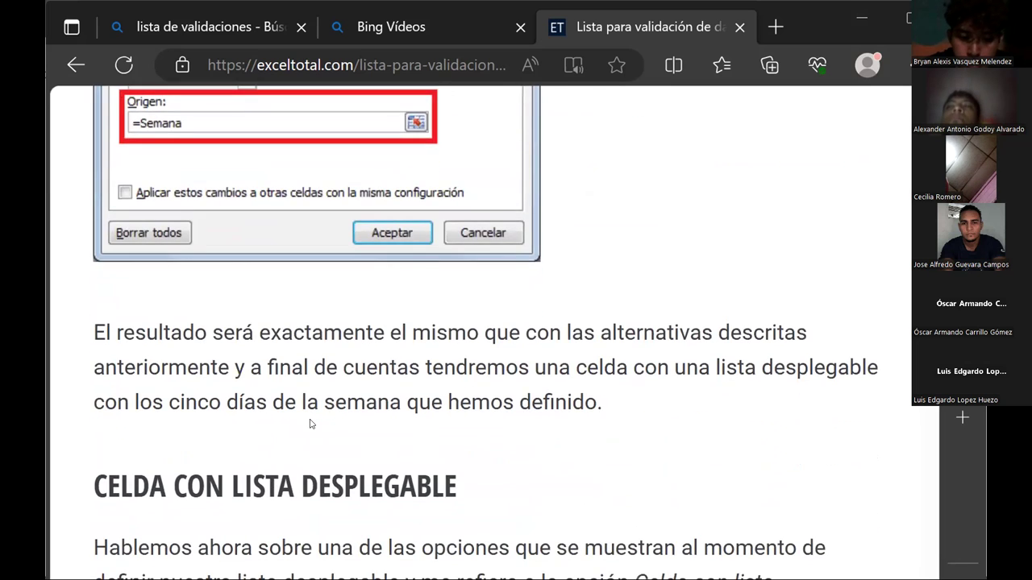
- Highlight the dropdown-arrow sentence and scroll to the 'Omitir blancos en la lista desplegable' heading
scroll(310, 424, "down", 2)
scroll(310, 424, "down", 1)
scroll(310, 424, "down", 1)
scroll(310, 424, "down", 1)
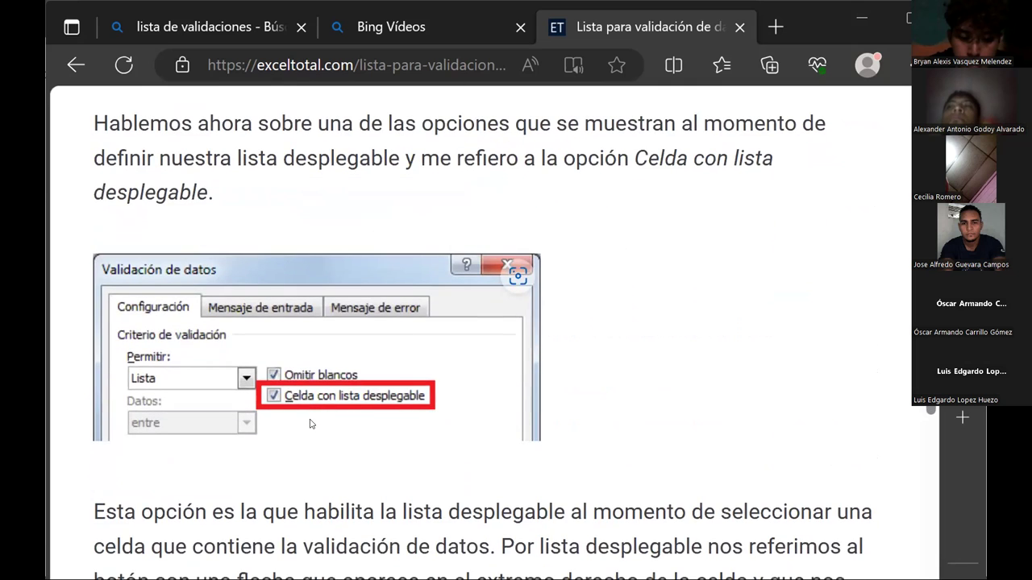
scroll(366, 362, "up", 2)
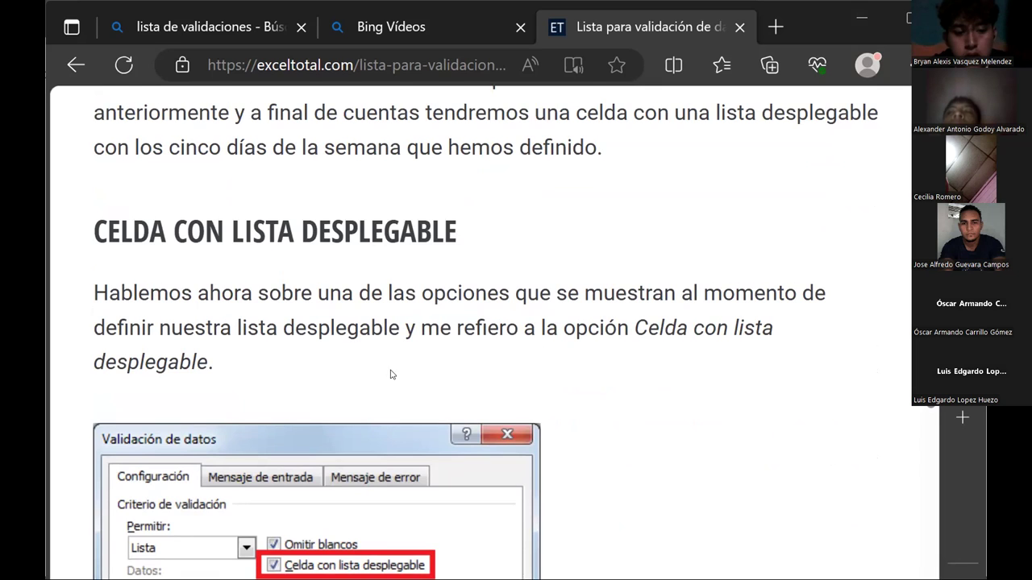
scroll(392, 373, "down", 1)
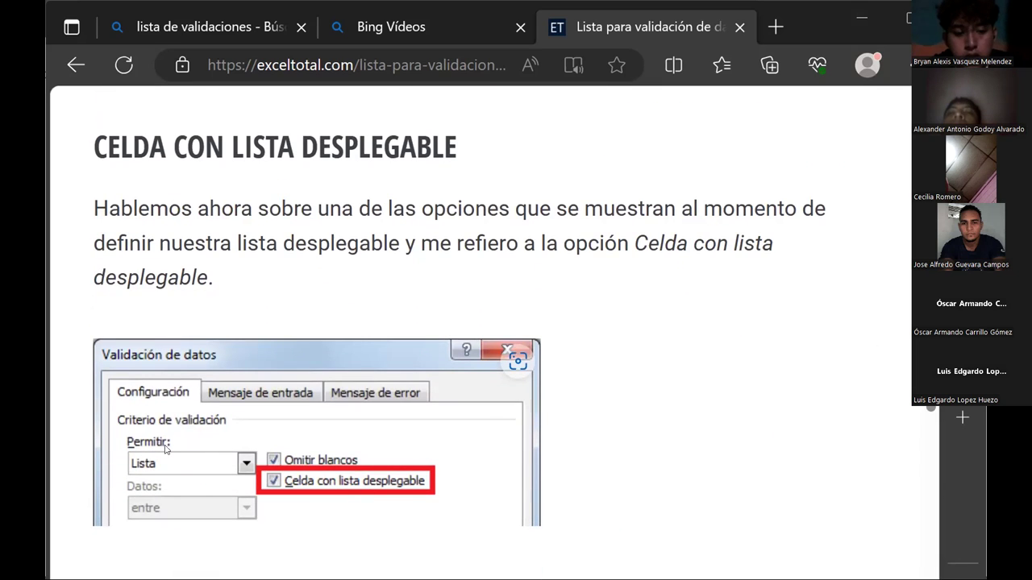
scroll(226, 475, "down", 3)
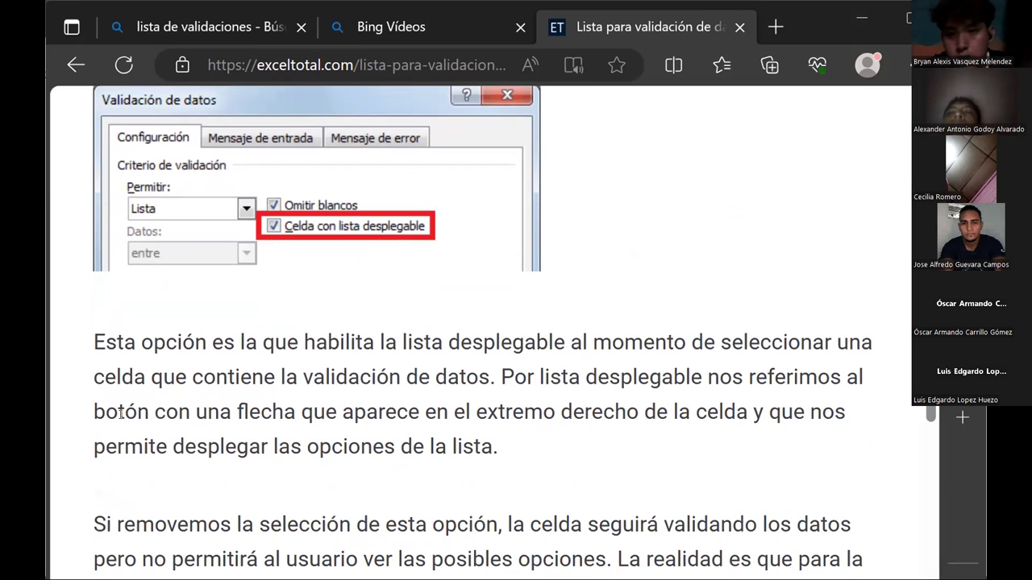
left_click_drag(90, 413, 657, 413)
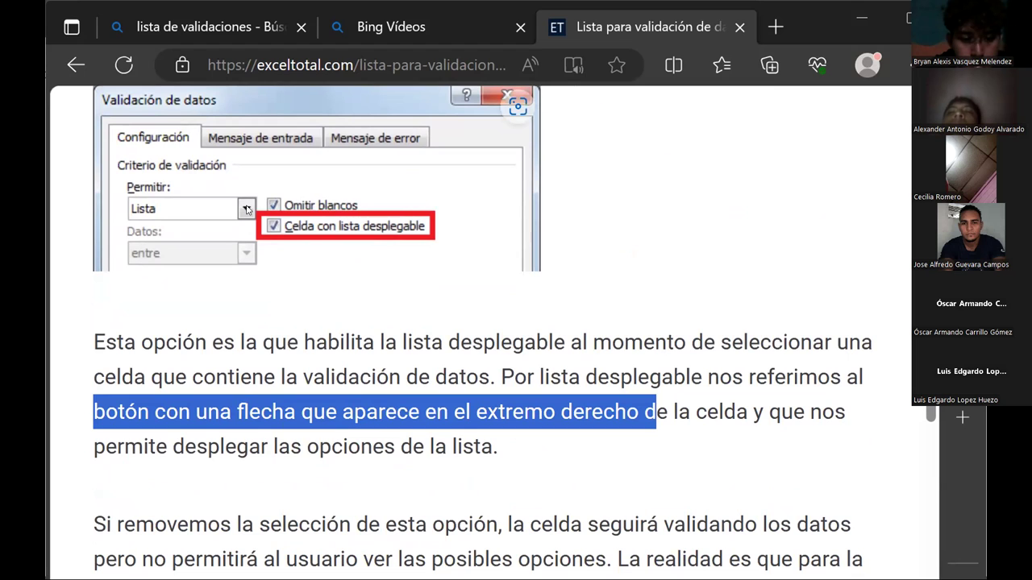
scroll(315, 476, "down", 3)
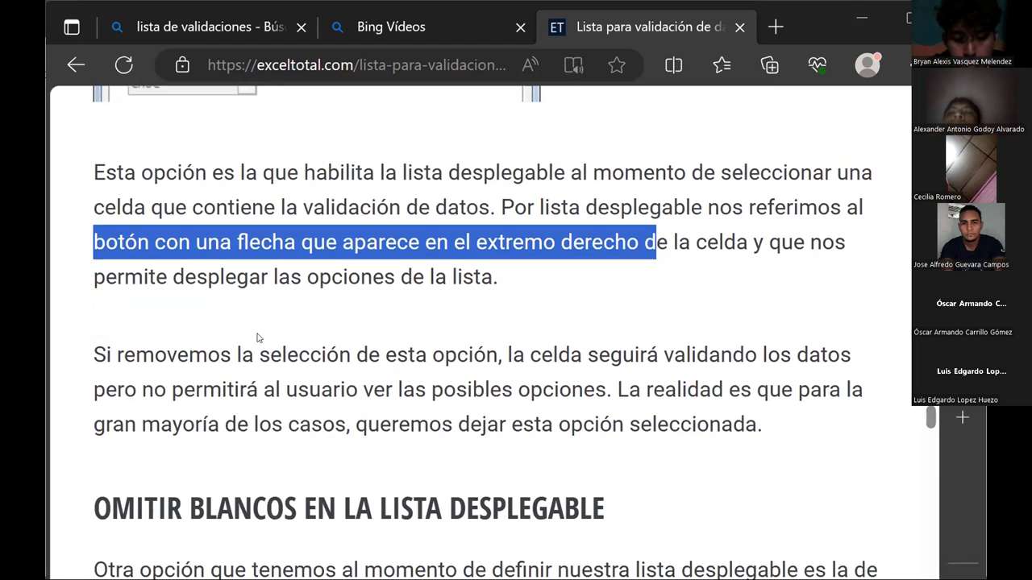
scroll(280, 315, "down", 5)
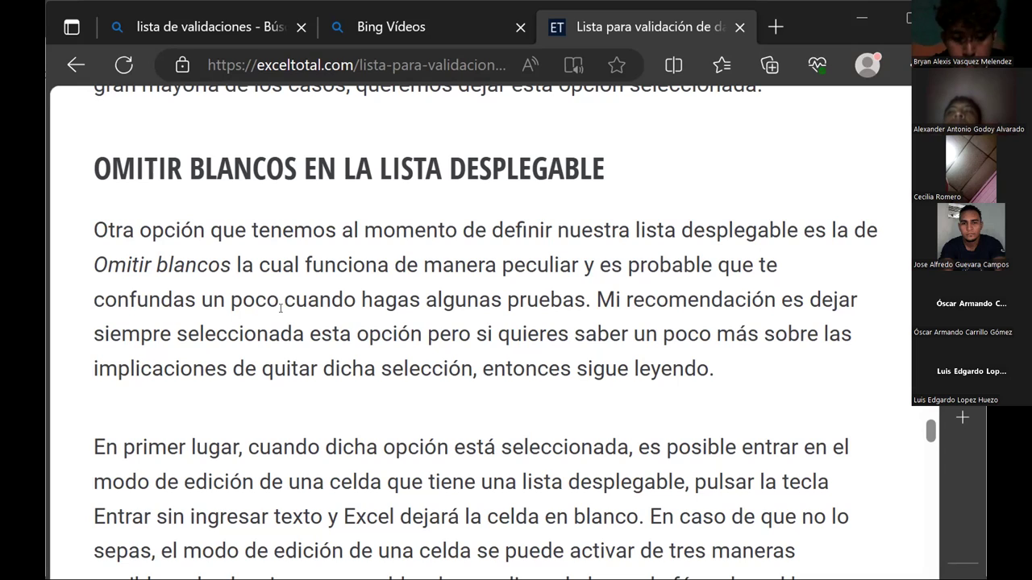
scroll(280, 308, "up", 2)
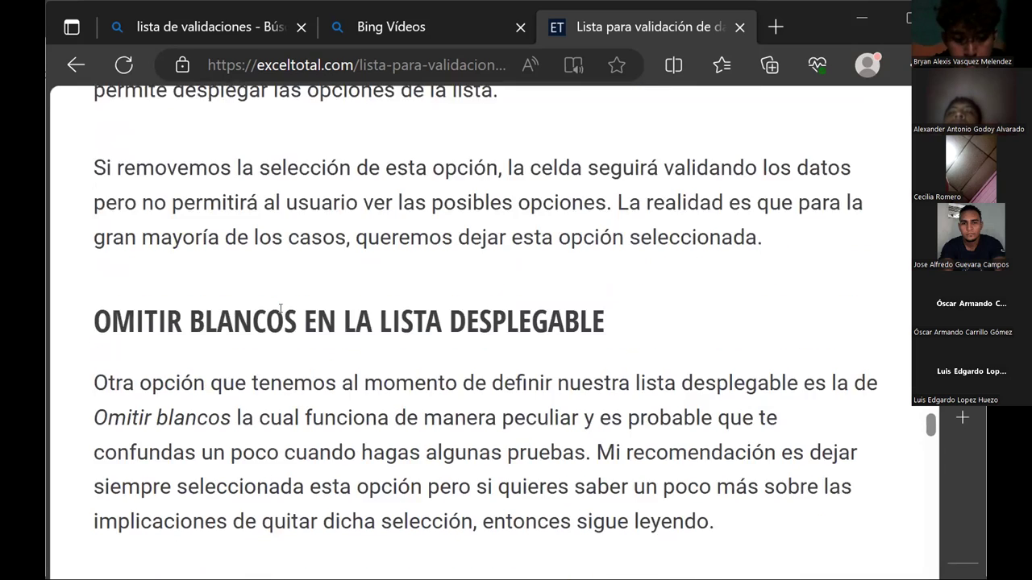
scroll(281, 308, "up", 5)
scroll(281, 308, "up", 5)
scroll(280, 308, "up", 4)
scroll(281, 308, "up", 5)
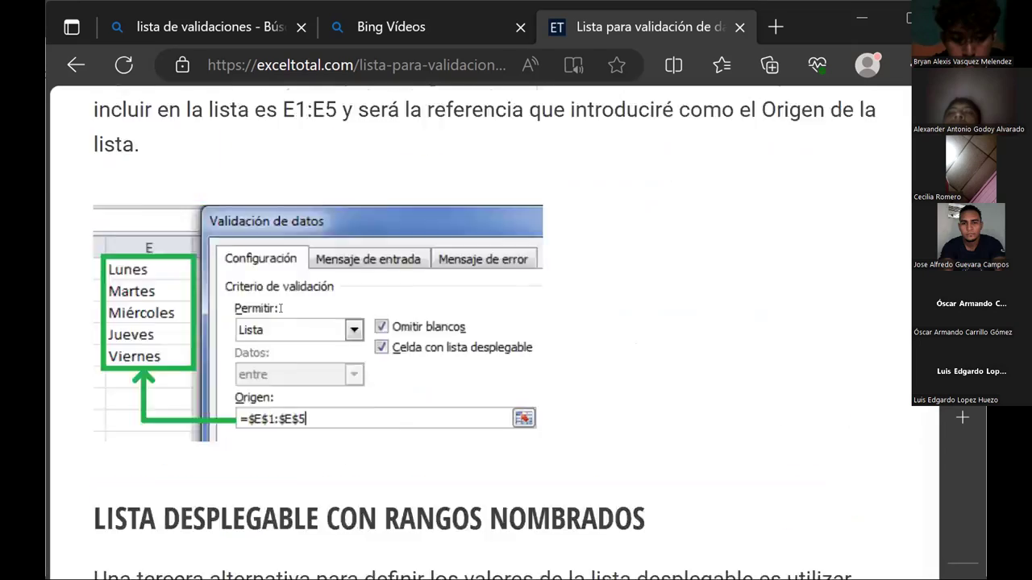
scroll(280, 308, "up", 3)
scroll(278, 310, "up", 1)
scroll(278, 310, "up", 5)
scroll(281, 313, "up", 3)
scroll(284, 315, "up", 4)
scroll(289, 318, "up", 4)
scroll(288, 318, "up", 4)
scroll(288, 323, "up", 4)
scroll(288, 331, "down", 1)
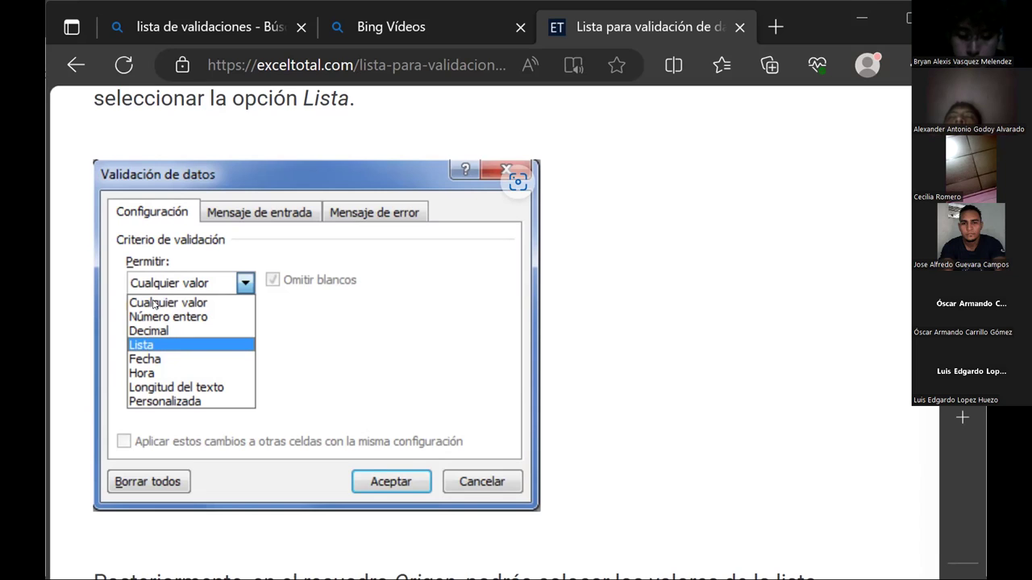
scroll(153, 304, "down", 5)
scroll(201, 322, "down", 5)
scroll(250, 347, "down", 5)
scroll(297, 367, "down", 5)
scroll(296, 367, "down", 5)
scroll(297, 367, "down", 5)
scroll(297, 367, "down", 5)
scroll(298, 371, "down", 5)
scroll(299, 371, "down", 2)
scroll(298, 371, "down", 2)
scroll(299, 371, "down", 3)
scroll(299, 370, "down", 2)
scroll(299, 369, "down", 2)
scroll(298, 370, "down", 1)
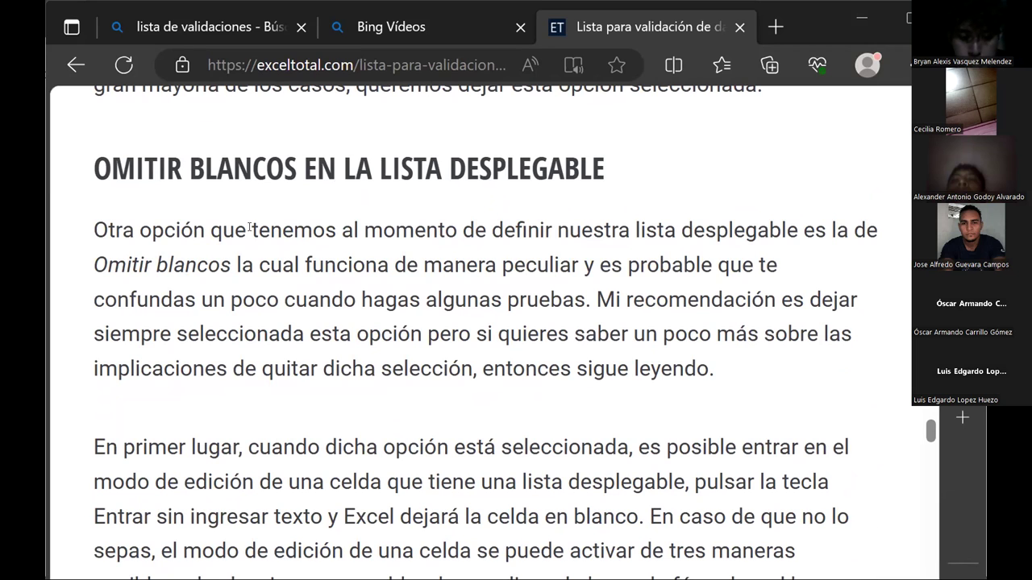
- Scroll past the Omitir blancos examples to 'Remover lista de validación de datos' and the conclusion
scroll(277, 286, "down", 2)
scroll(277, 286, "down", 2)
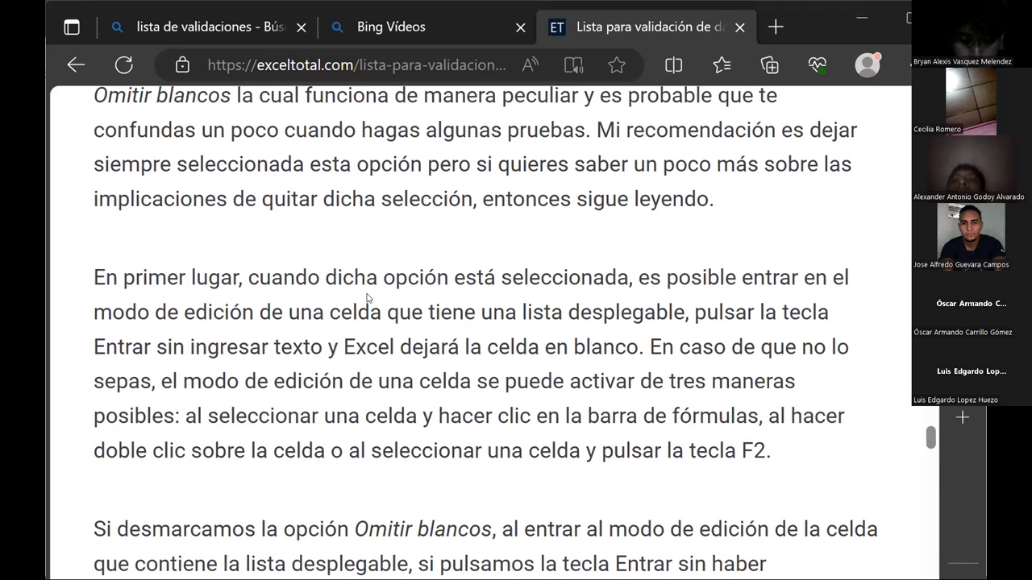
scroll(367, 298, "down", 1)
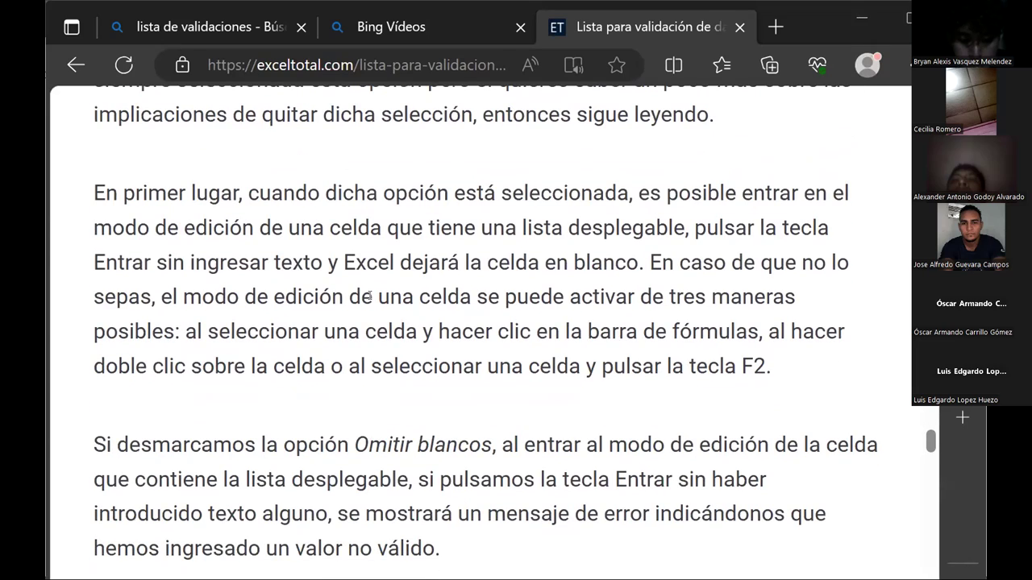
scroll(405, 273, "down", 3)
scroll(405, 272, "down", 2)
scroll(405, 273, "down", 4)
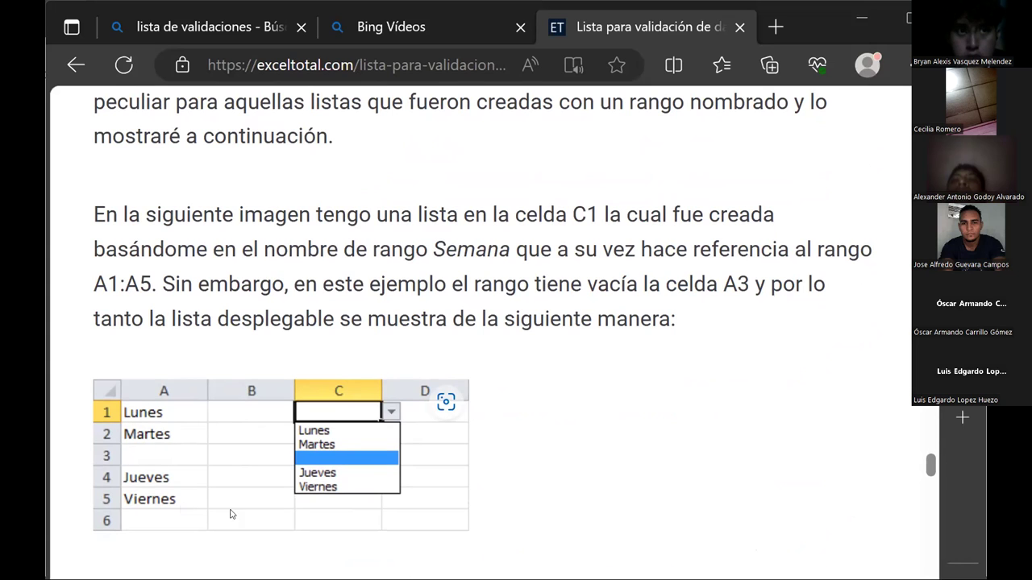
scroll(289, 437, "down", 3)
scroll(289, 437, "down", 1)
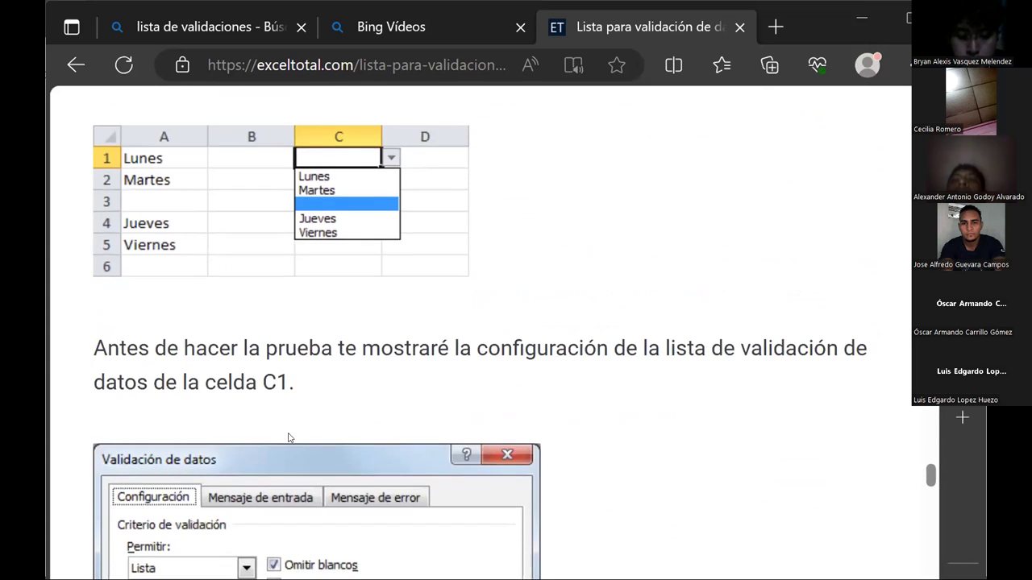
scroll(288, 437, "down", 1)
scroll(289, 437, "down", 1)
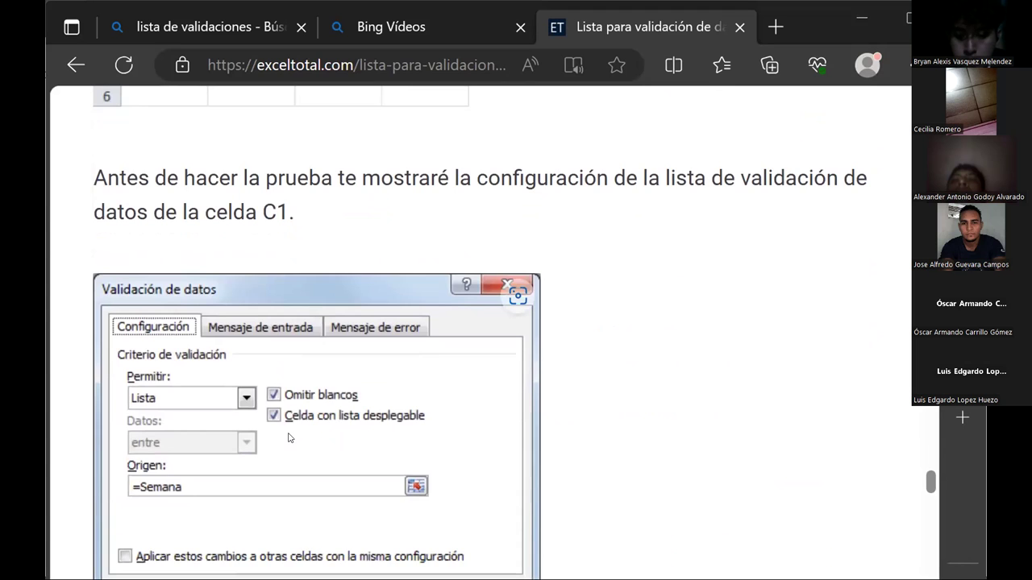
scroll(288, 437, "down", 1)
scroll(289, 438, "down", 2)
scroll(286, 440, "down", 2)
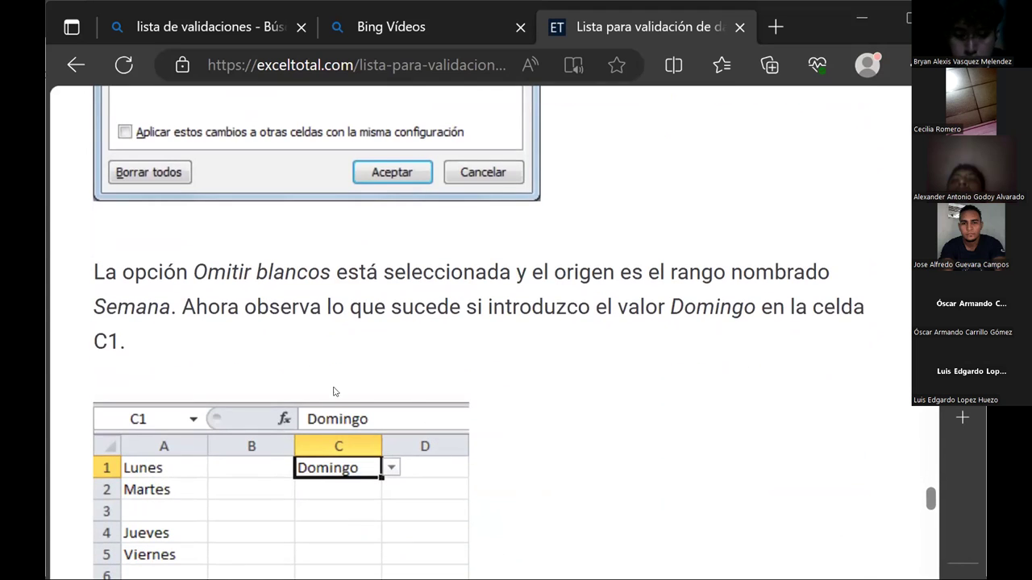
scroll(334, 392, "down", 2)
scroll(336, 394, "down", 3)
scroll(336, 394, "down", 2)
scroll(336, 394, "down", 2)
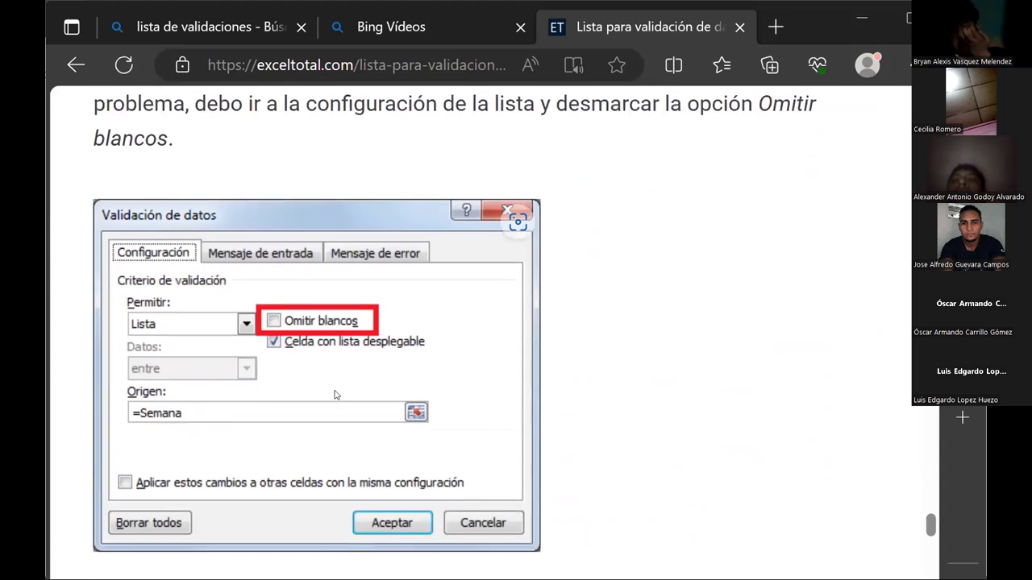
scroll(316, 320, "down", 2)
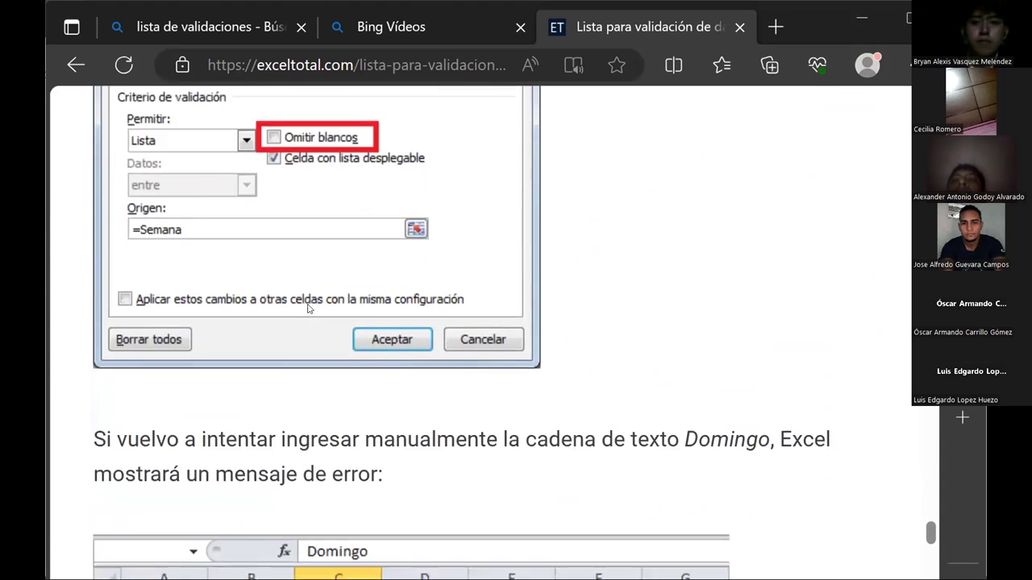
scroll(309, 309, "down", 1)
scroll(308, 309, "down", 2)
scroll(308, 309, "down", 3)
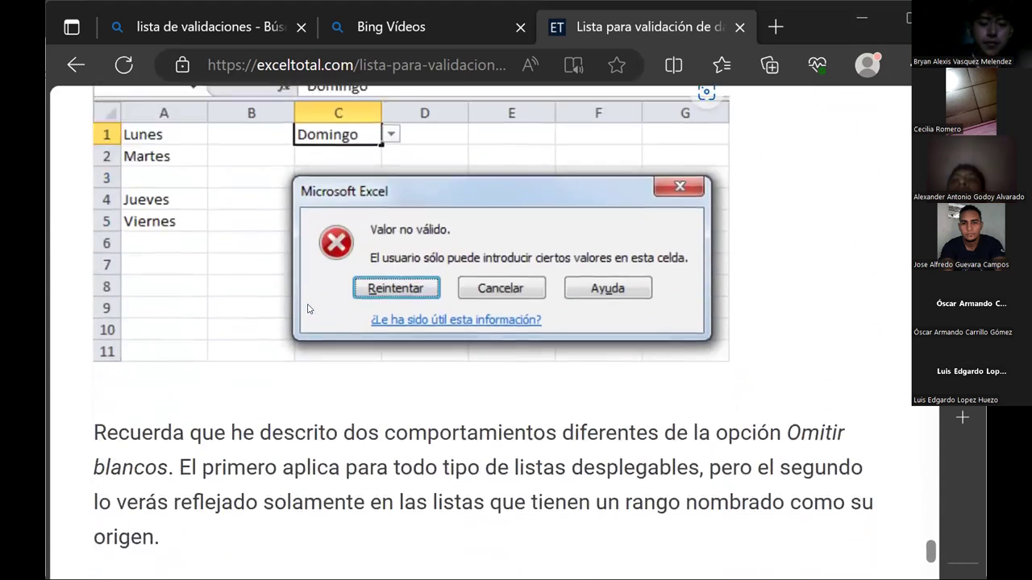
scroll(308, 309, "down", 4)
scroll(308, 309, "down", 2)
scroll(307, 309, "down", 1)
scroll(307, 308, "down", 2)
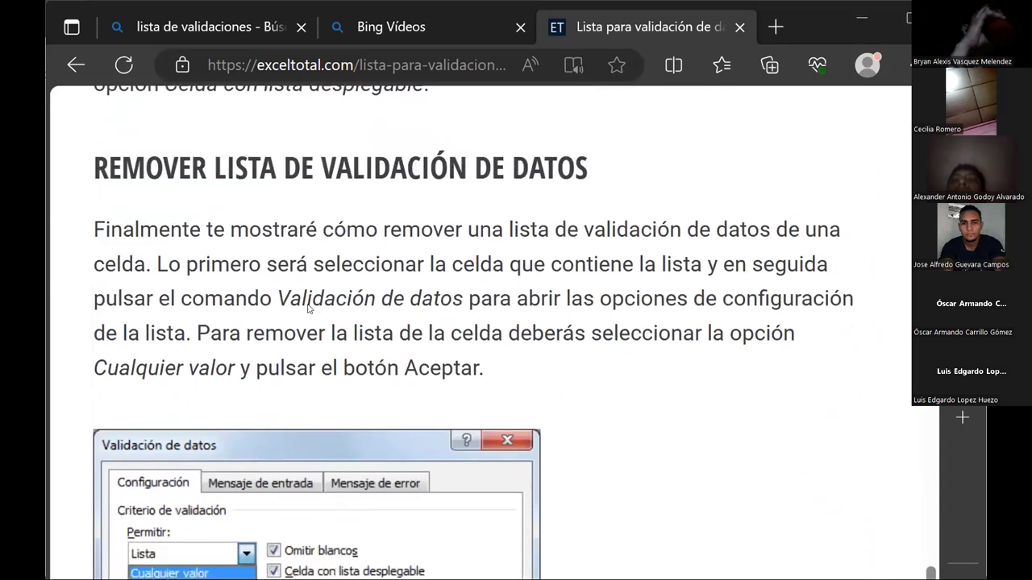
scroll(307, 308, "down", 2)
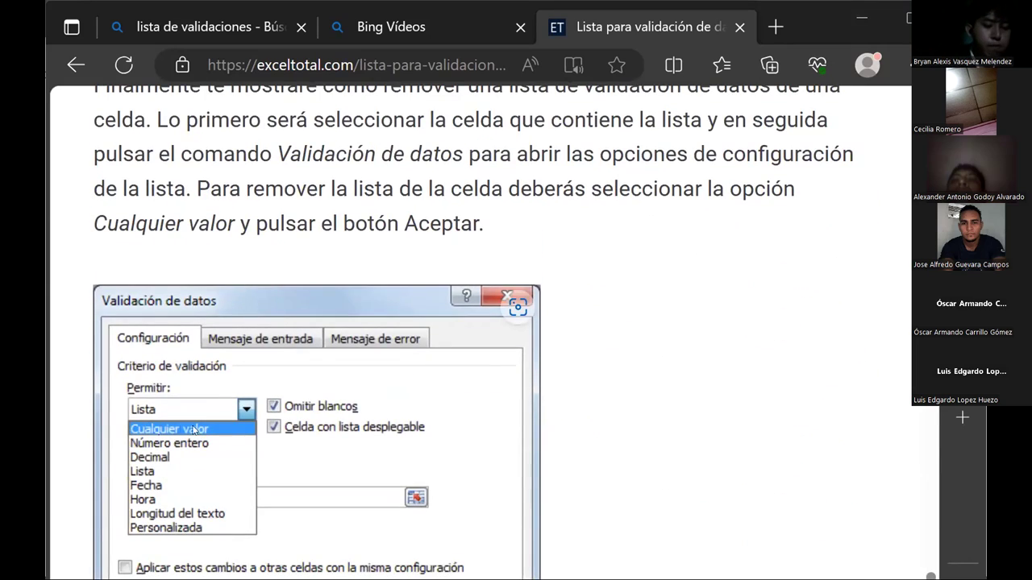
scroll(214, 425, "down", 2)
scroll(216, 423, "down", 2)
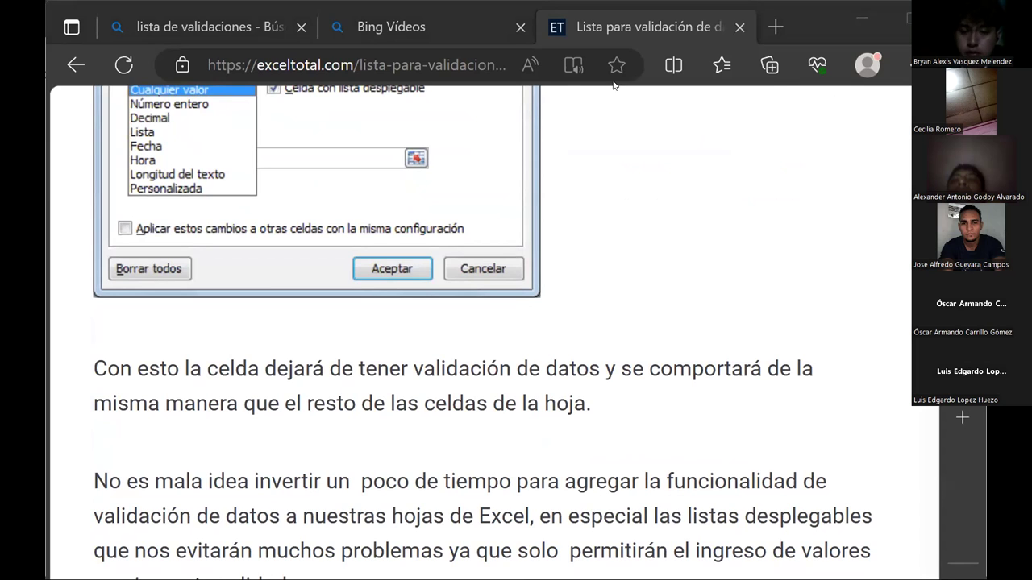
- Back in the clase14 workbook, fill the title cells C3:E3 with yellow
key("alt+Tab")
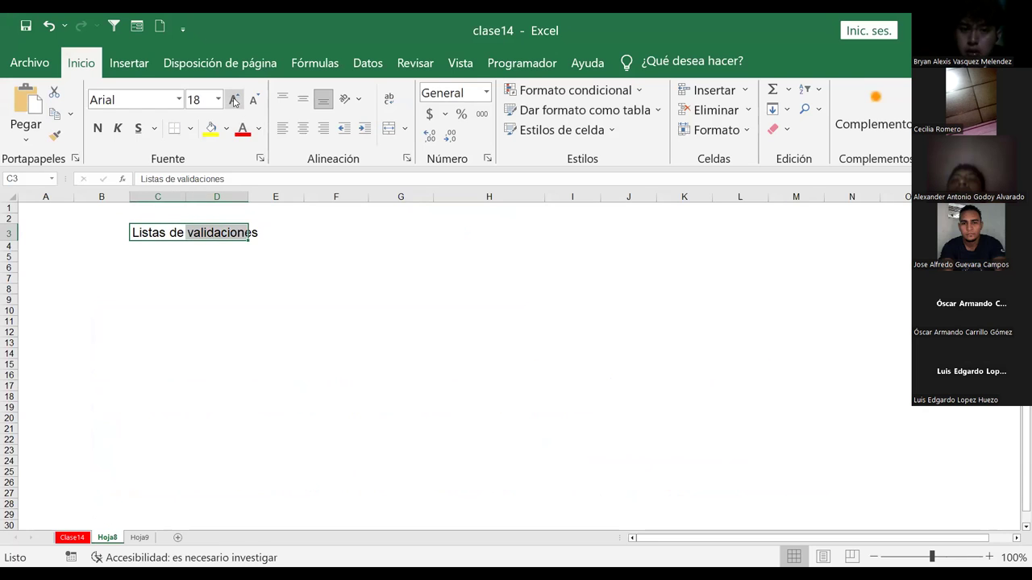
left_click(216, 135)
left_click(276, 286)
left_click_drag(148, 235, 290, 234)
left_click(211, 129)
- Add 'Curriculum sobre' in front of the existing 'nuevas plazas' text in G6
left_click(149, 281)
key("Left")
key("Left")
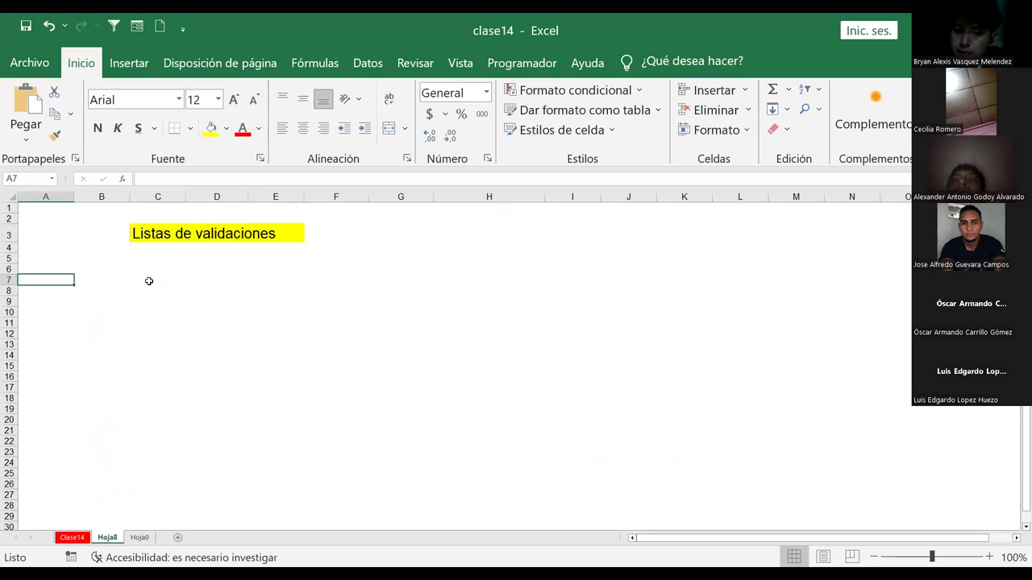
key("Right")
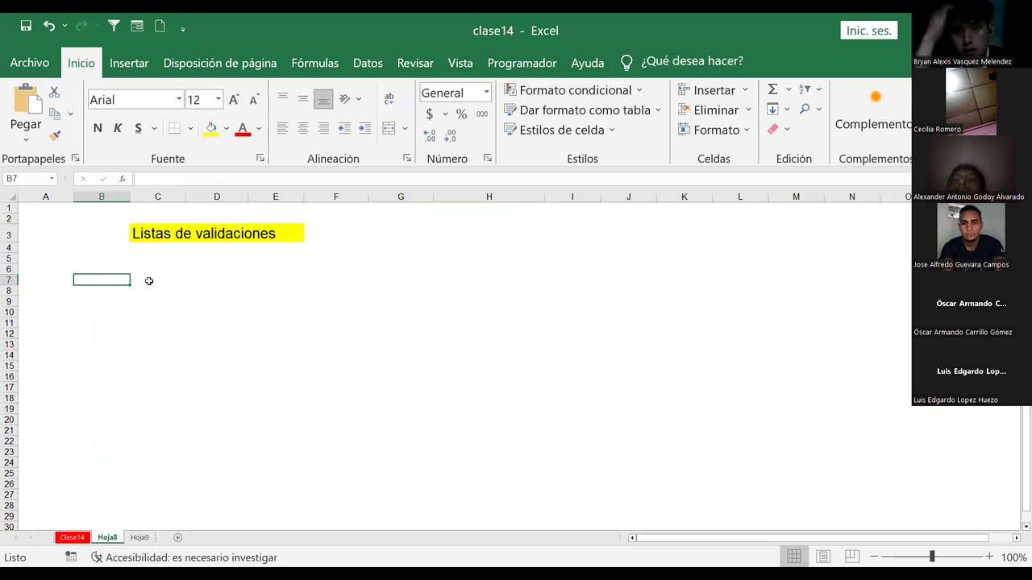
left_click(80, 269)
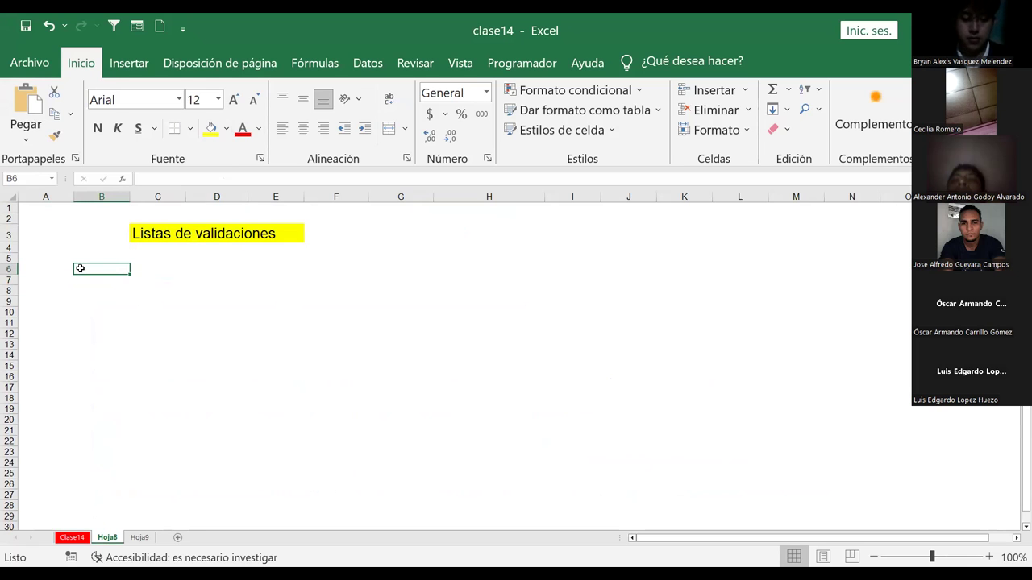
left_click(370, 267)
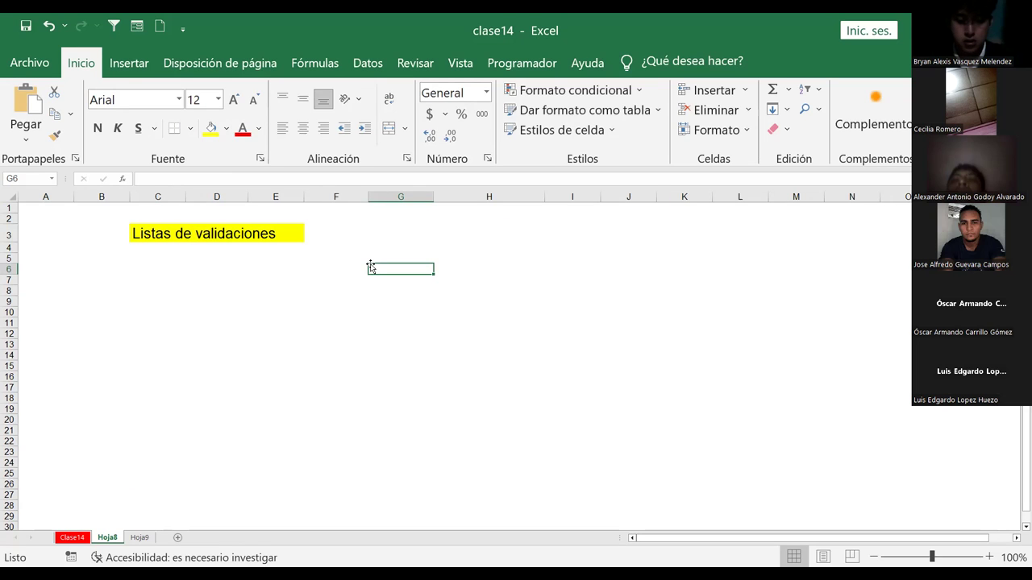
type("nueva")
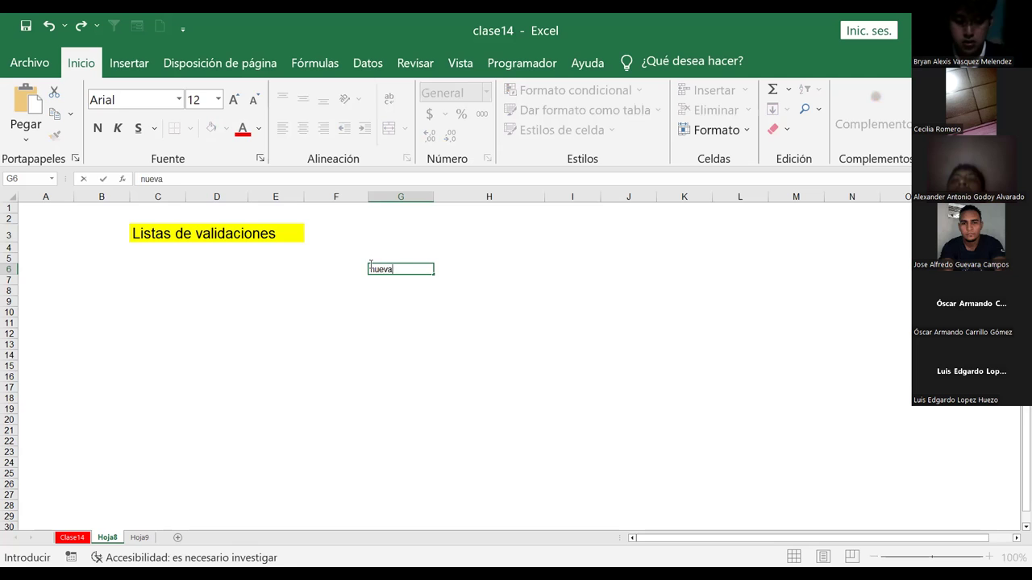
type("s plazas")
key("F2")
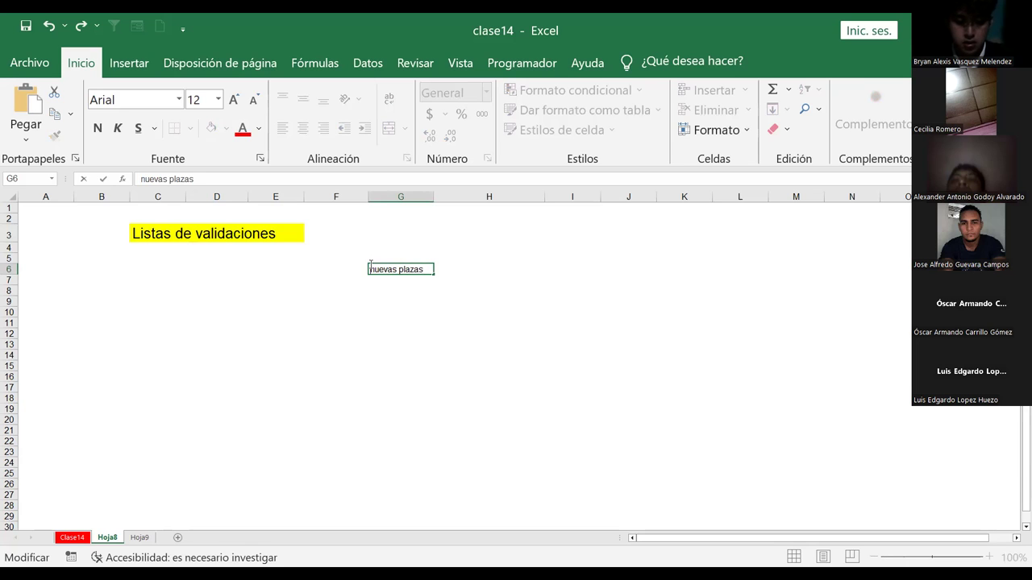
type("Curriculum")
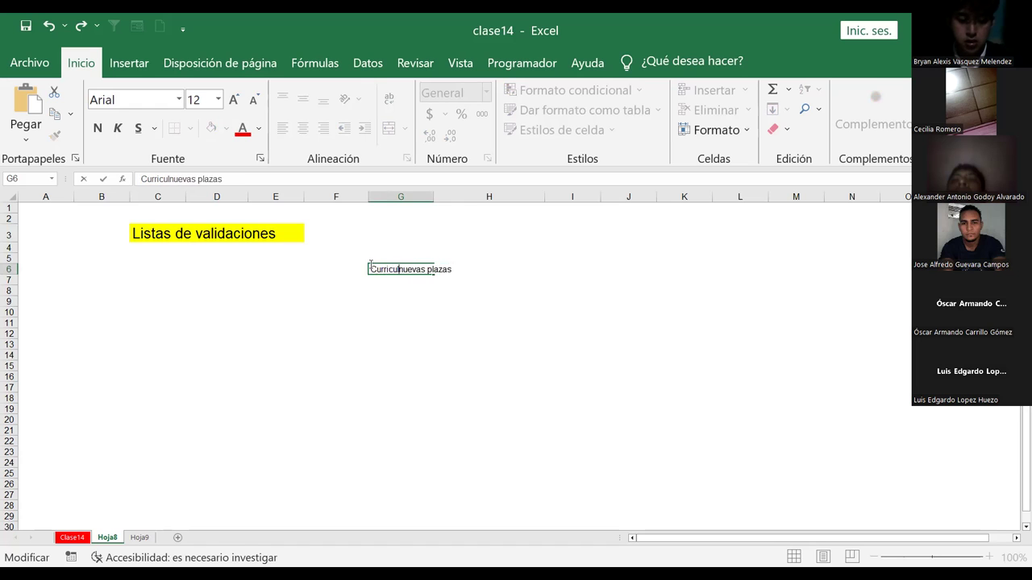
type(" sobre")
key("Return")
- Correct and confirm G6 so it reads 'Curriculum sobre nuevas plazas'
left_click(370, 264)
double_click(370, 265)
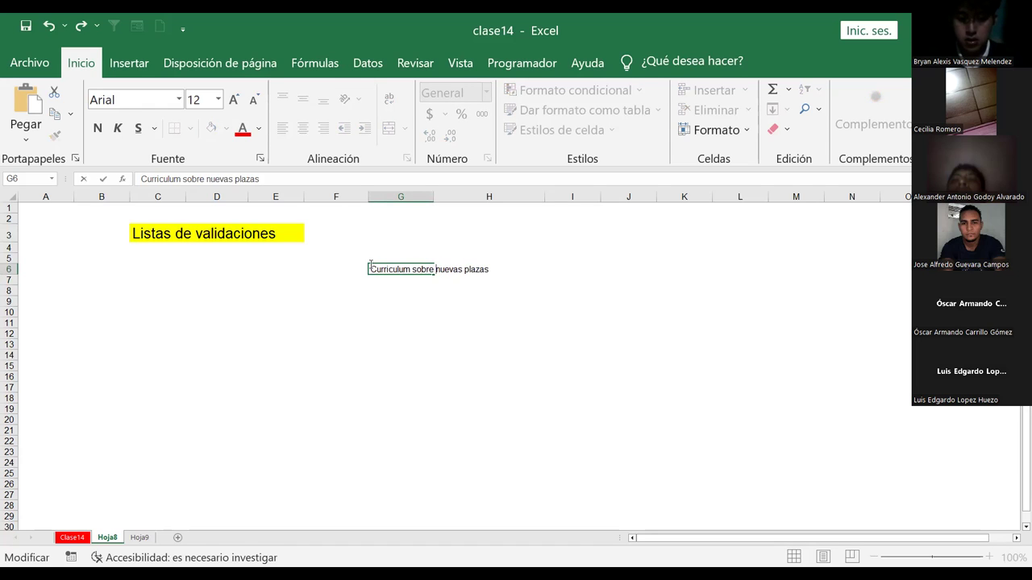
key("Return")
key("Left")
key("Left")
key("Left")
key("Left")
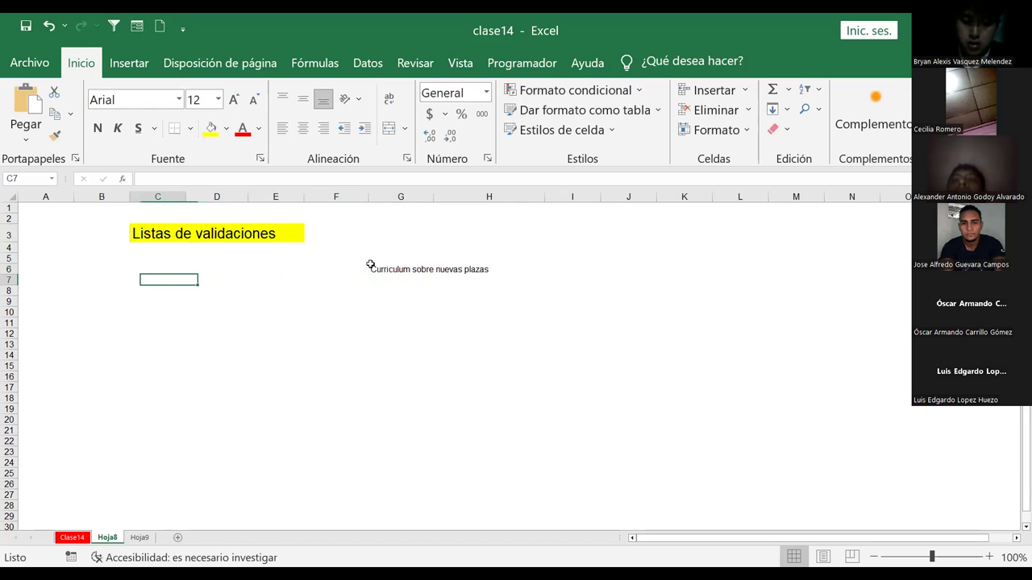
key("Left")
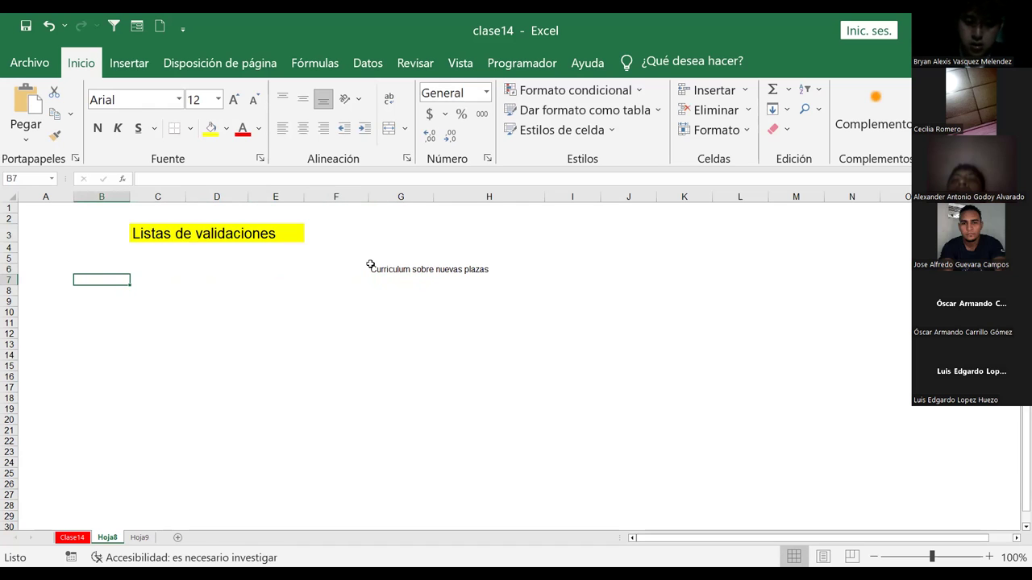
- Enter Profesor, Ingeniero, Admon de Empresa, Enfermera, Mecánico soldador and Contador in B6:B11
key("Up")
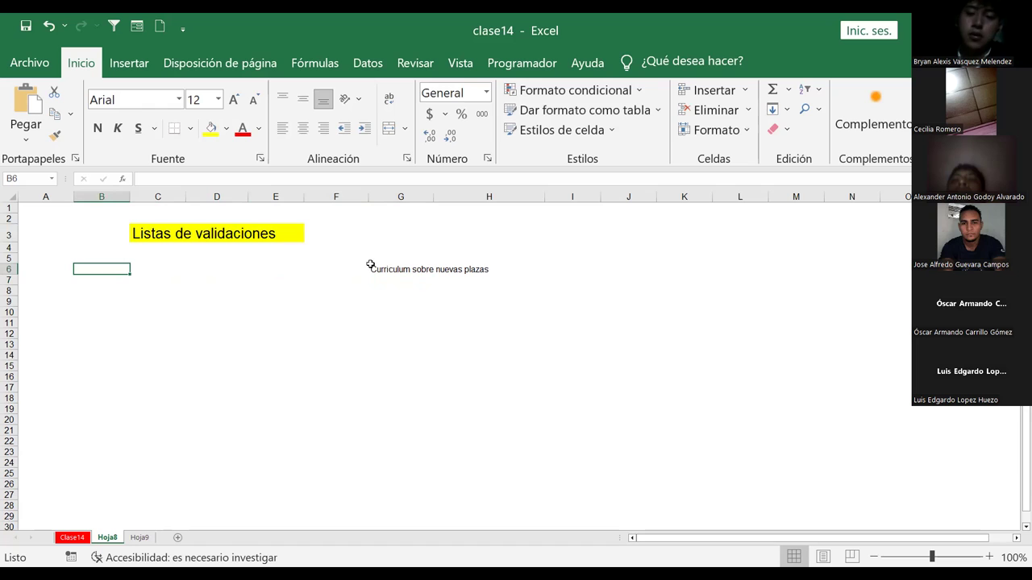
type("Profeso")
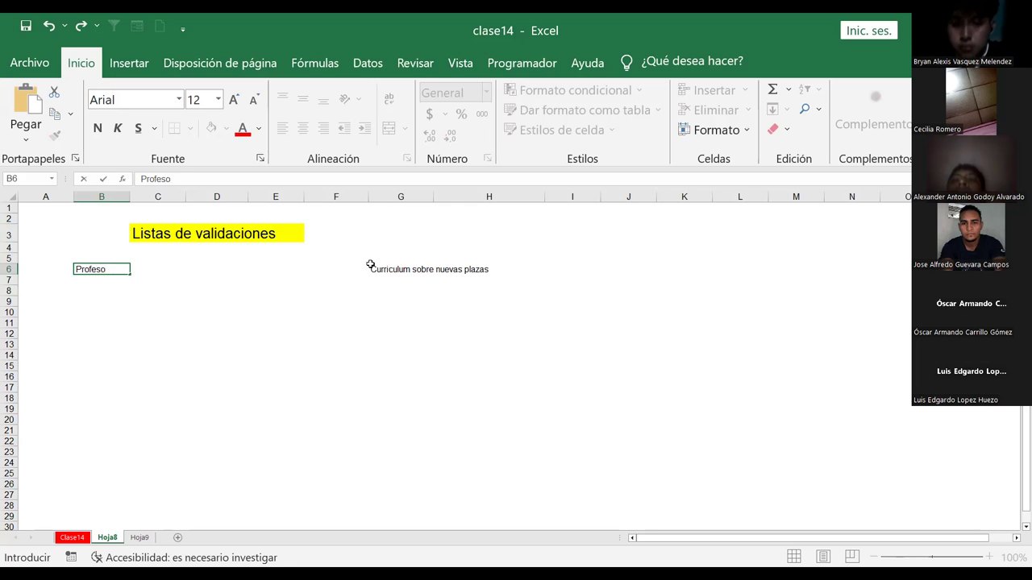
type("prr")
key("Return")
type("IN")
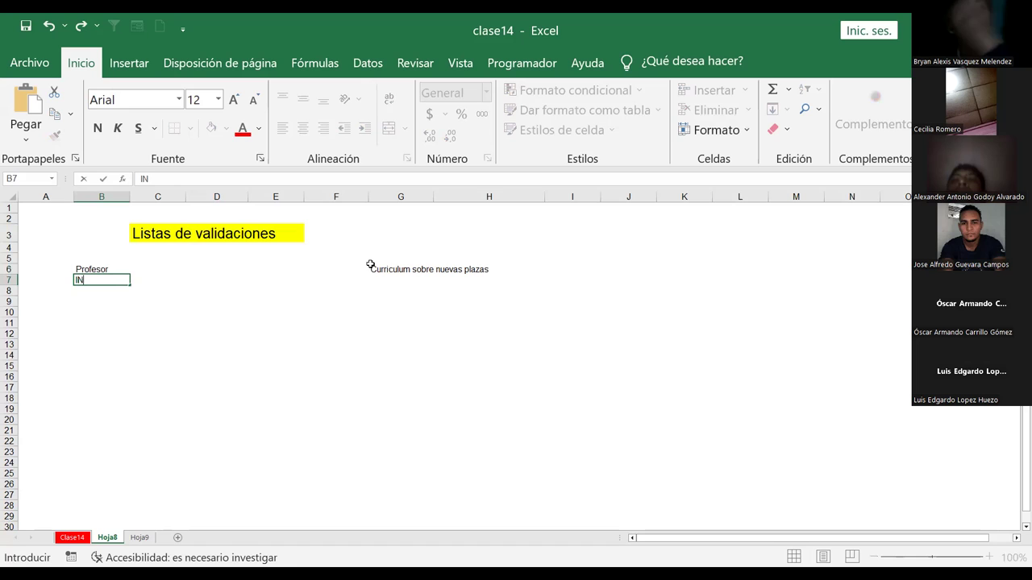
type("GENIERO")
key("Return")
key("Up")
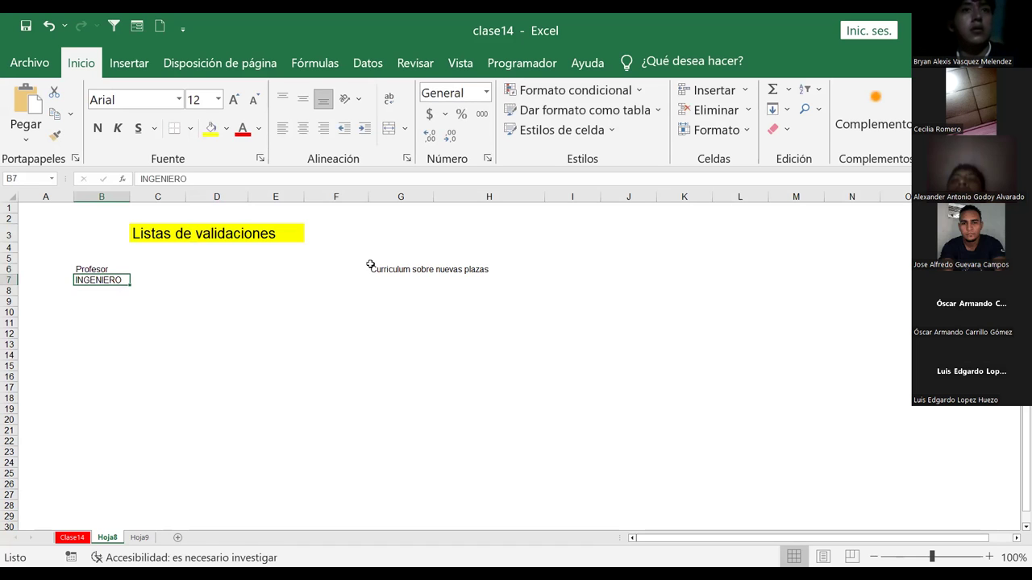
key("F2")
key("BackSpace")
key("BackSpace")
key("BackSpace")
key("BackSpace")
key("BackSpace")
key("BackSpace")
key("BackSpace")
key("BackSpace")
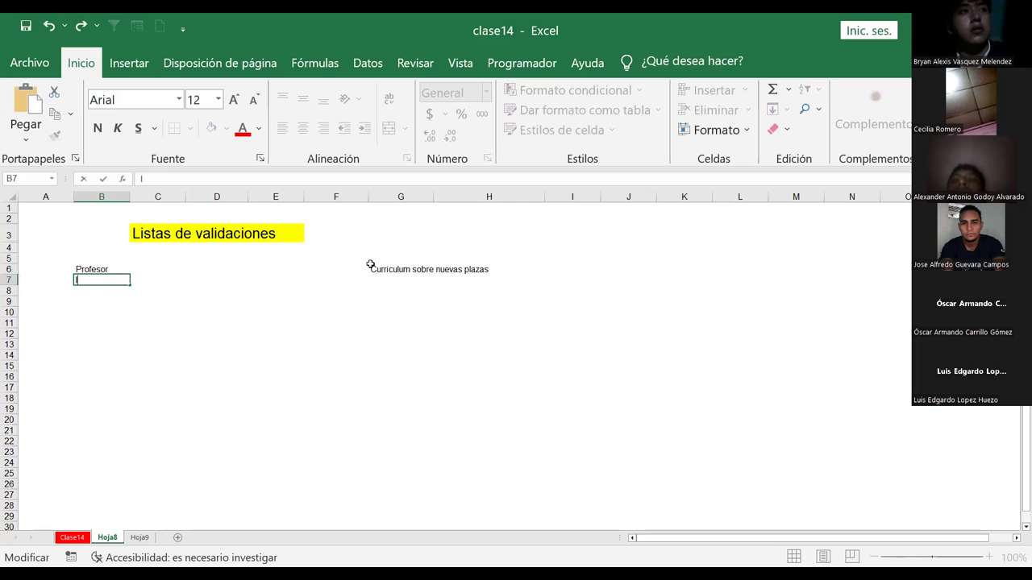
type("ngeniero")
key("Return")
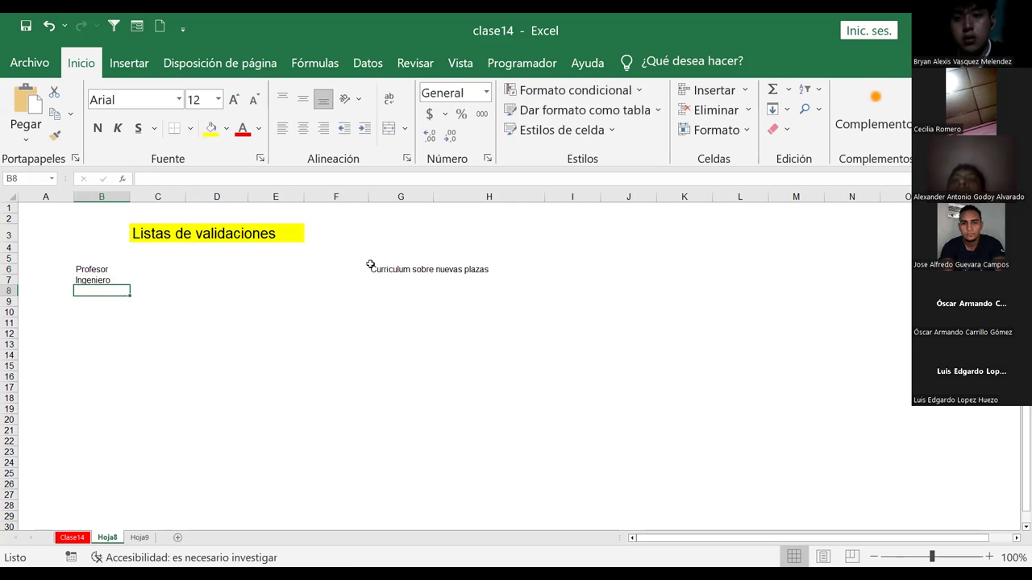
type("Admon de Empresa")
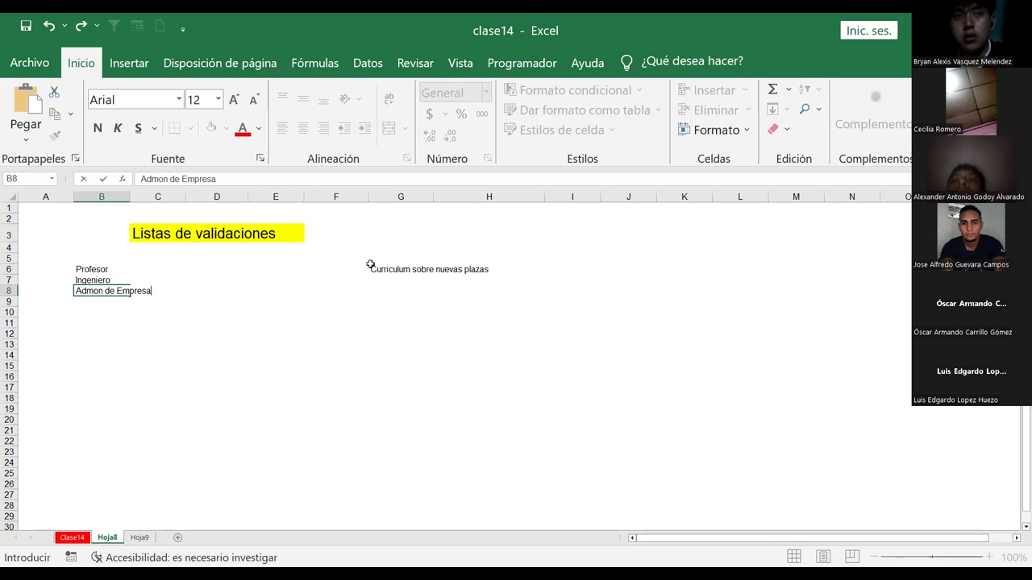
key("Return")
type("Enfermed")
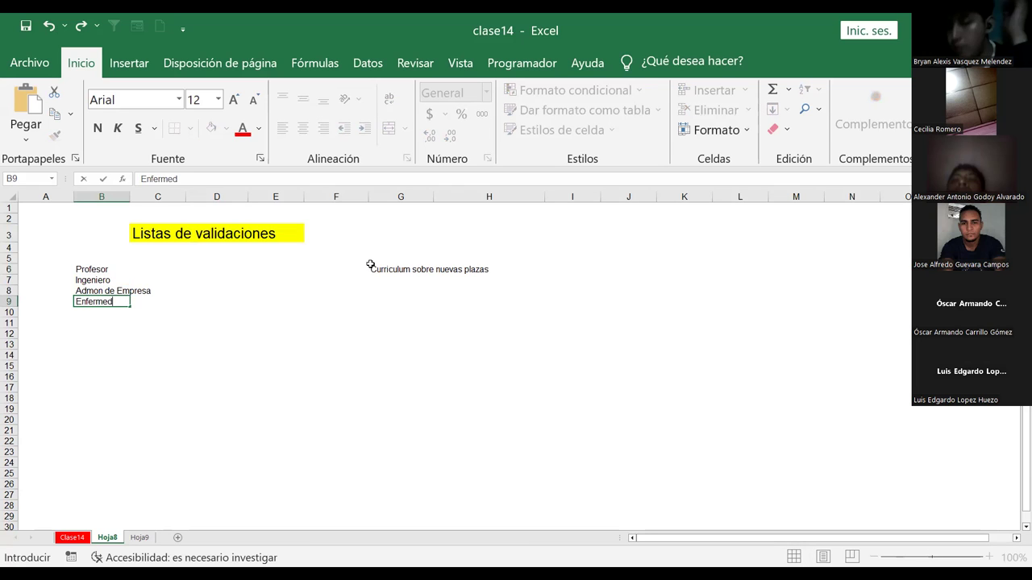
key("BackSpace")
type("ra")
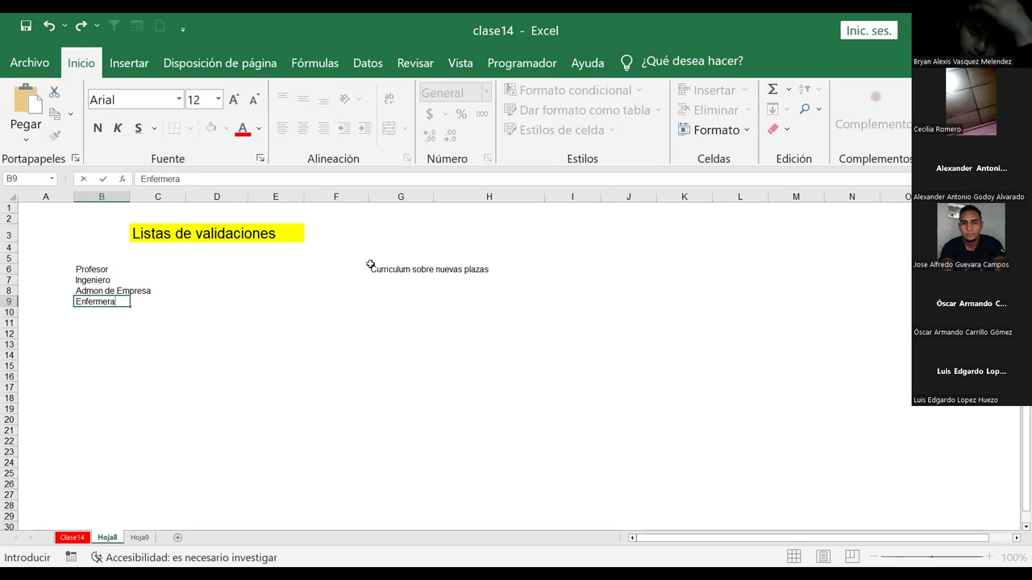
key("Return")
type("Mec")
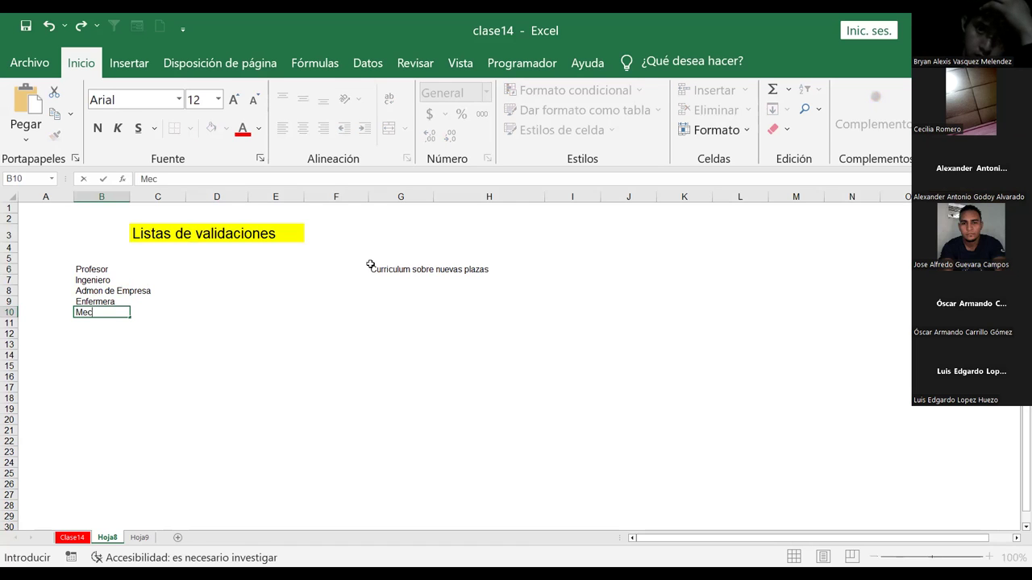
type("ánico soldador")
key("Return")
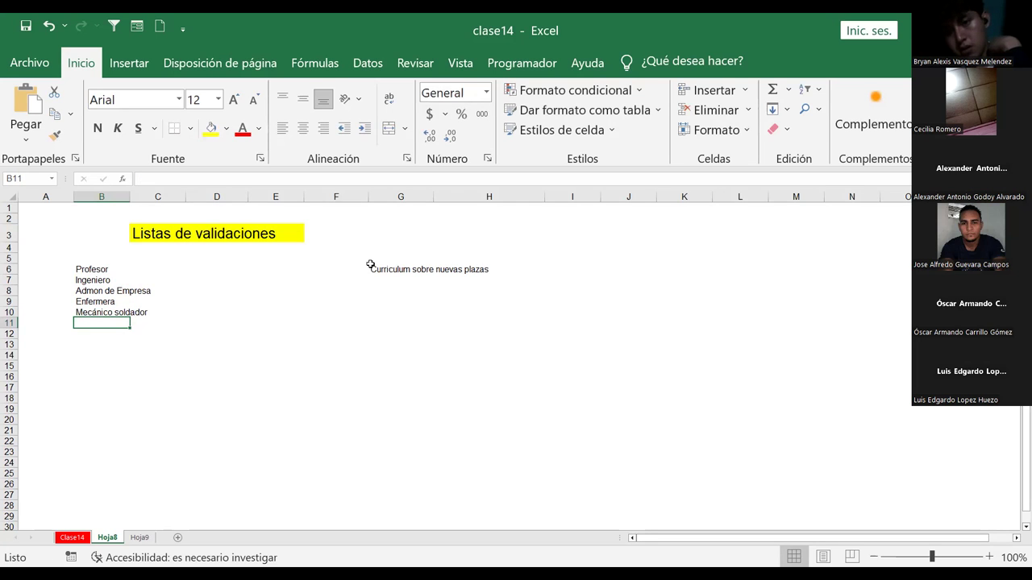
type("Contador")
key("Return")
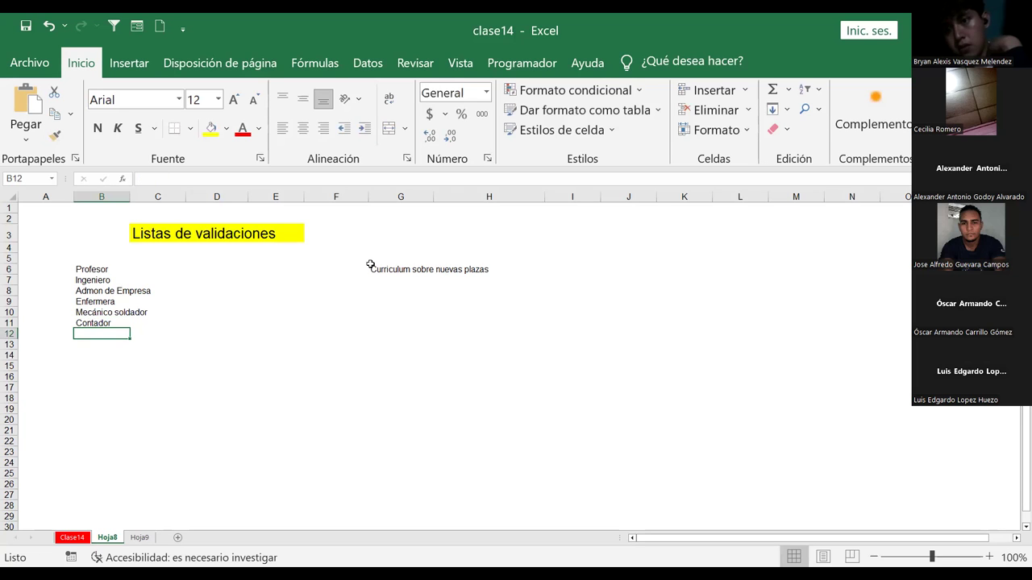
- Continue the list with Abogado, Chef, Arquitecto, Doctor, Mercadólogo and Psicologo in B12:B17
type("AbogaD")
key("BackSpace")
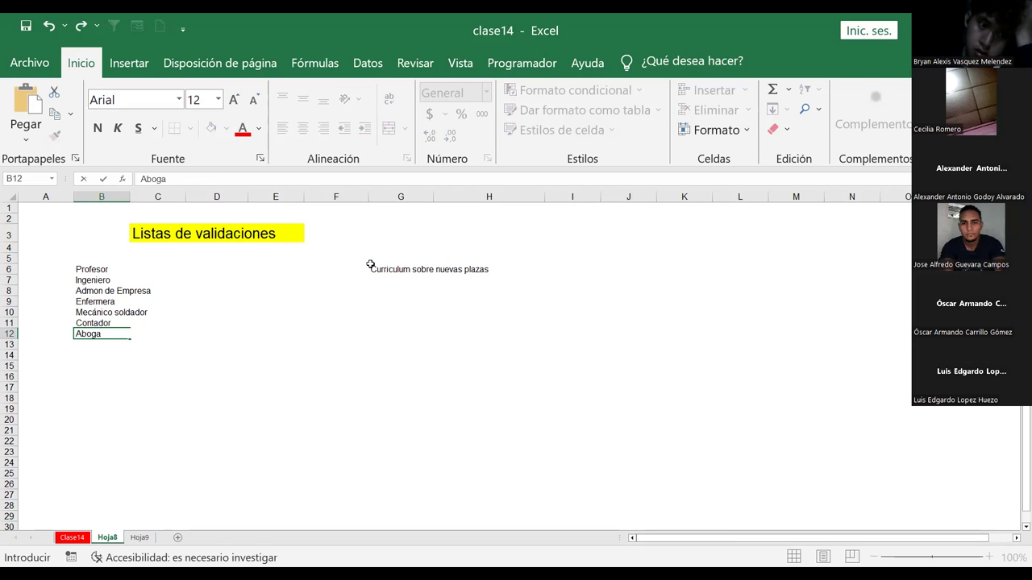
key("Return")
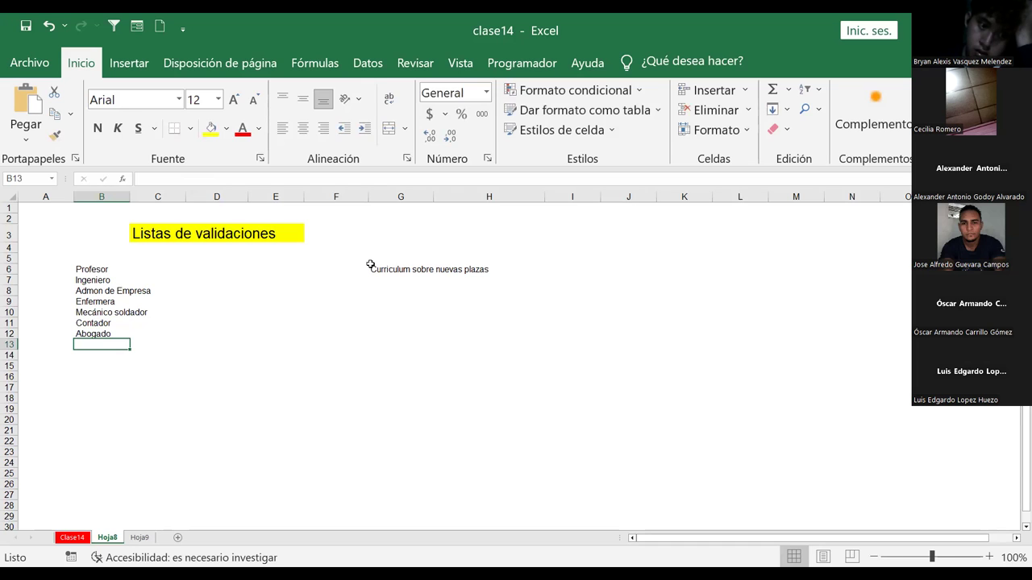
type("che")
key("BackSpace")
key("BackSpace")
key("BackSpace")
type("Chef")
key("Return")
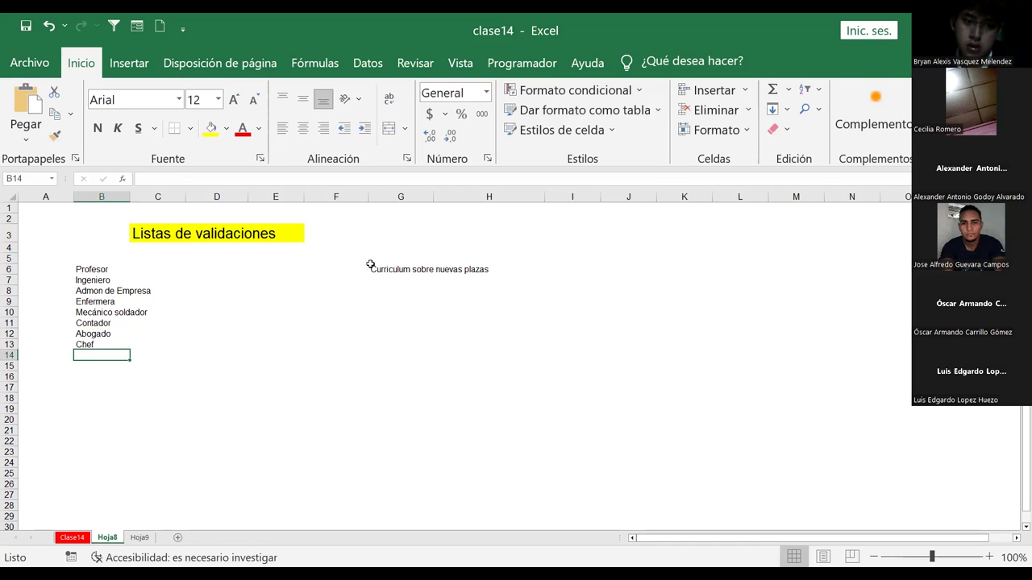
type("Arquitecto")
key("Return")
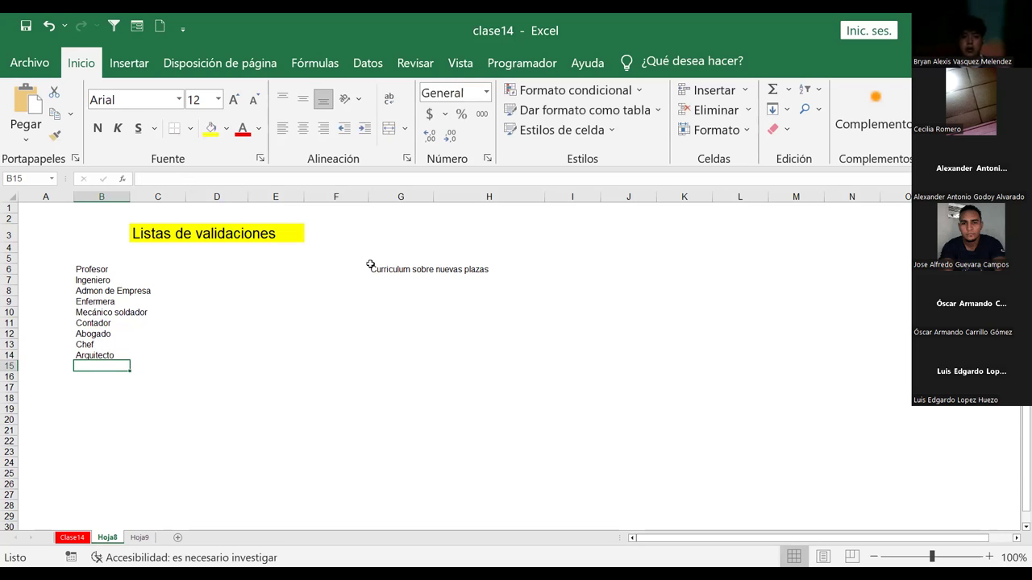
type("Doctor")
key("Return")
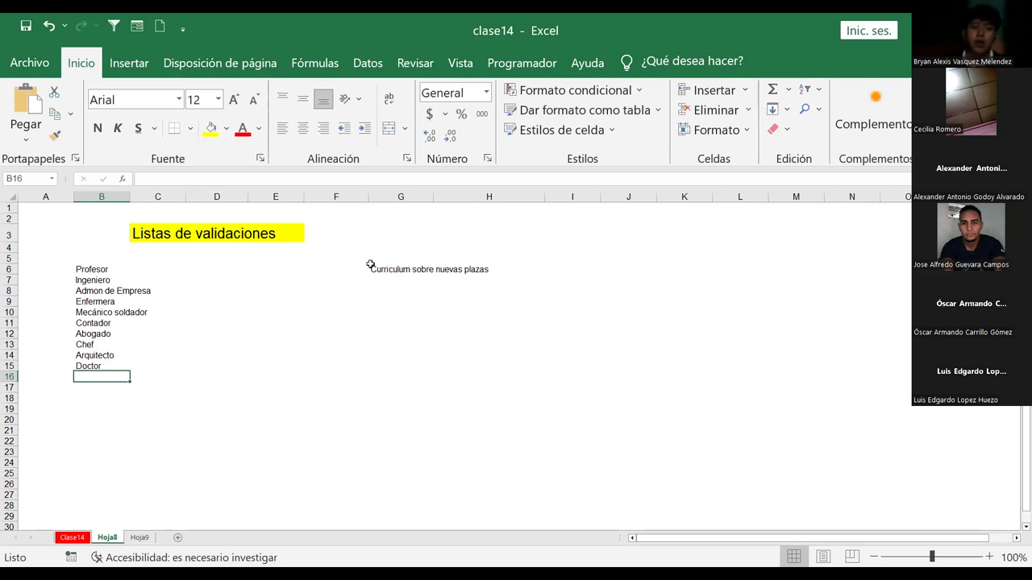
type("Mercva")
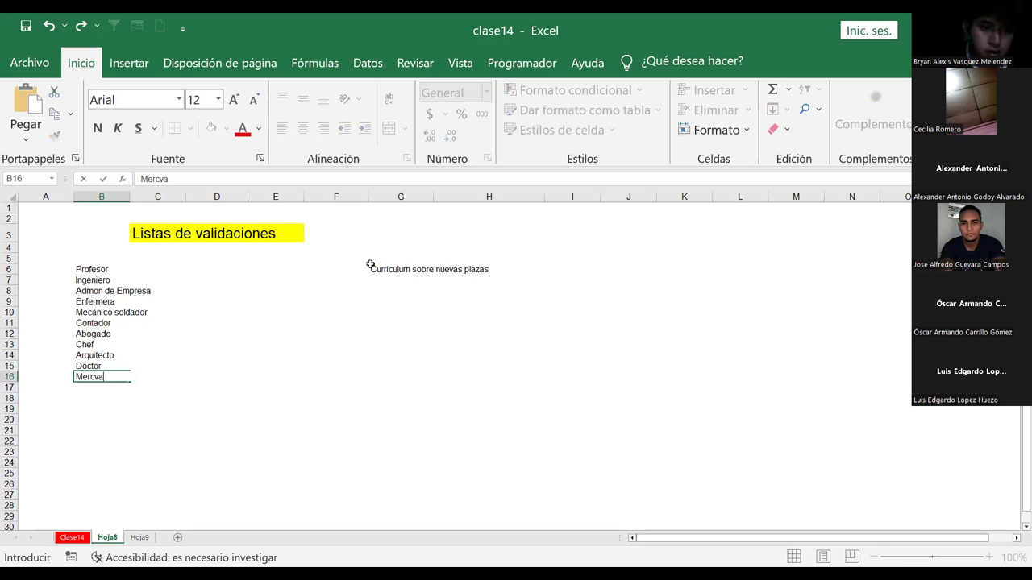
key("BackSpace")
key("BackSpace")
type("ado")
key("BackSpace")
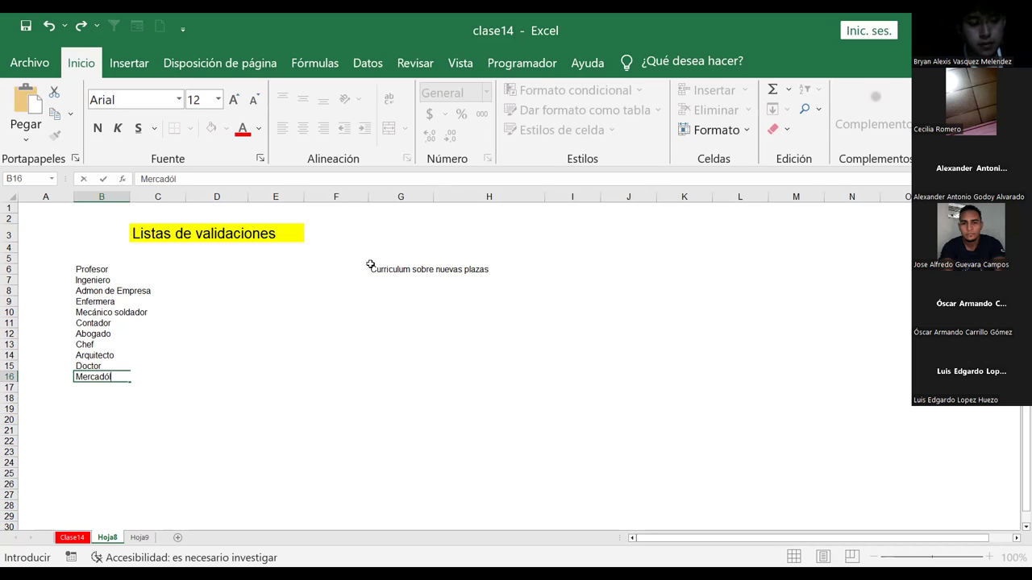
type("go")
key("Return")
type("Psicol")
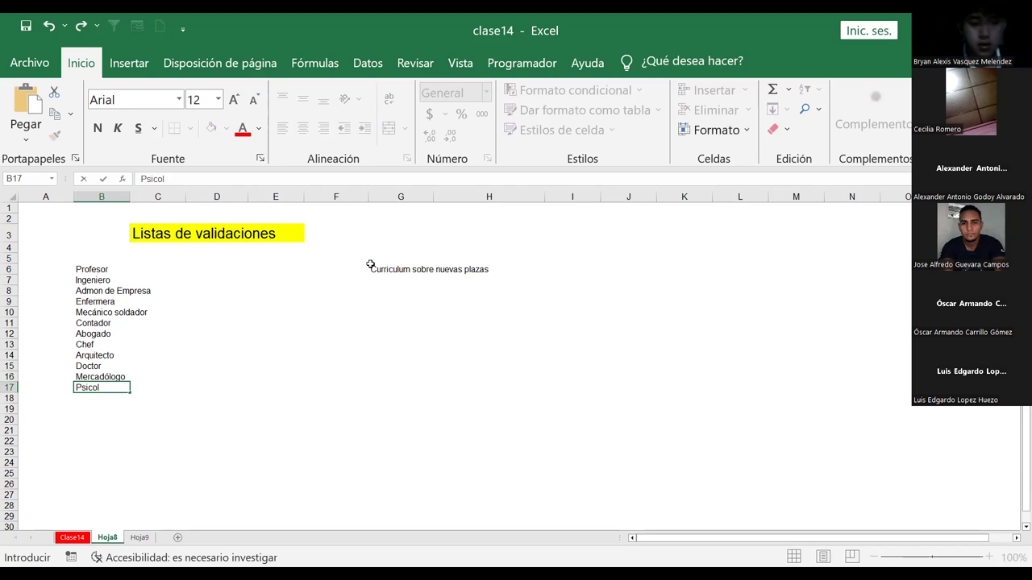
type("ogo")
key("Return")
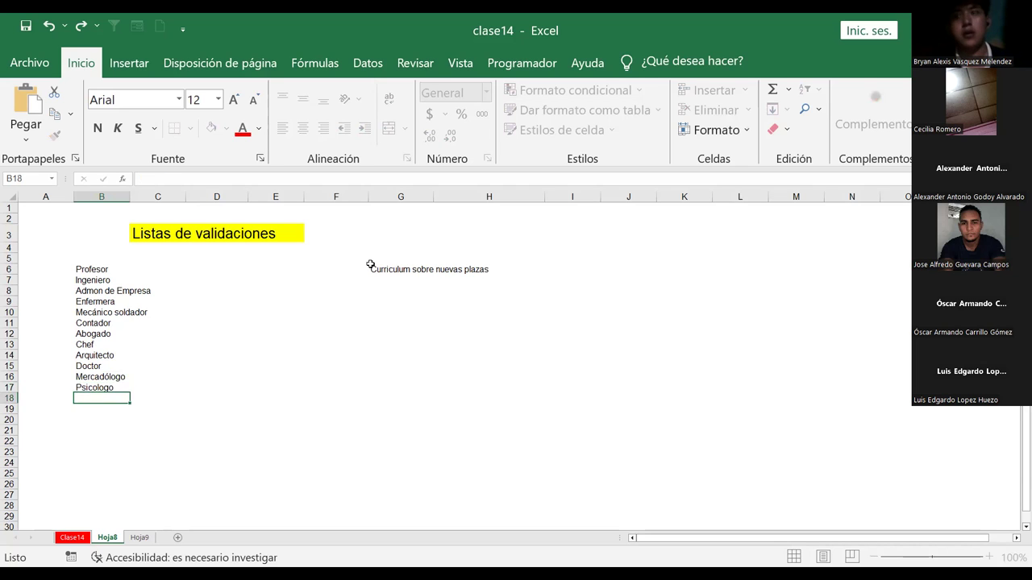
key("Up")
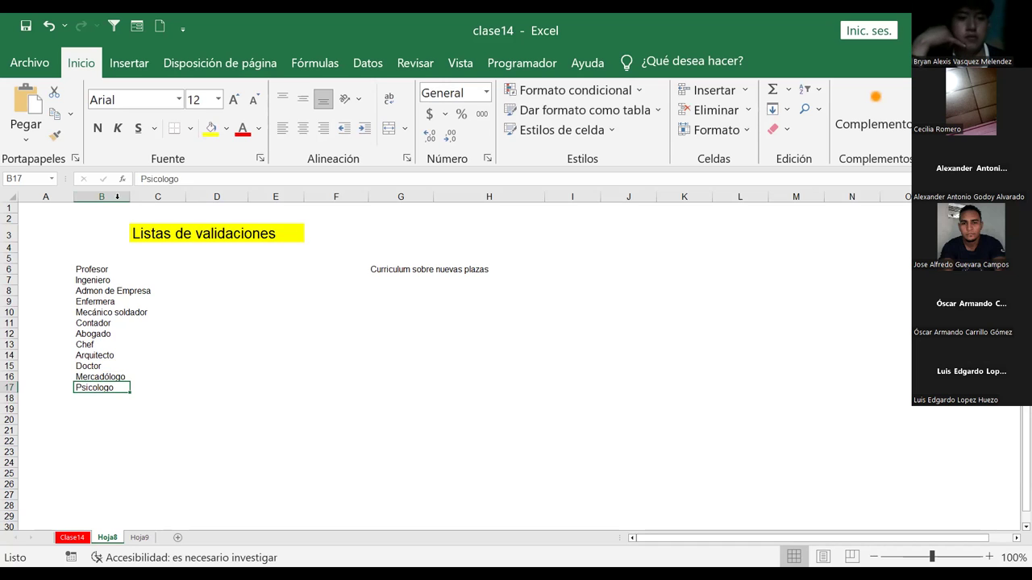
- Widen column B and give B6:B18 a light orange fill, bold text and all borders
left_click_drag(129, 196, 173, 197)
left_click_drag(99, 270, 101, 280)
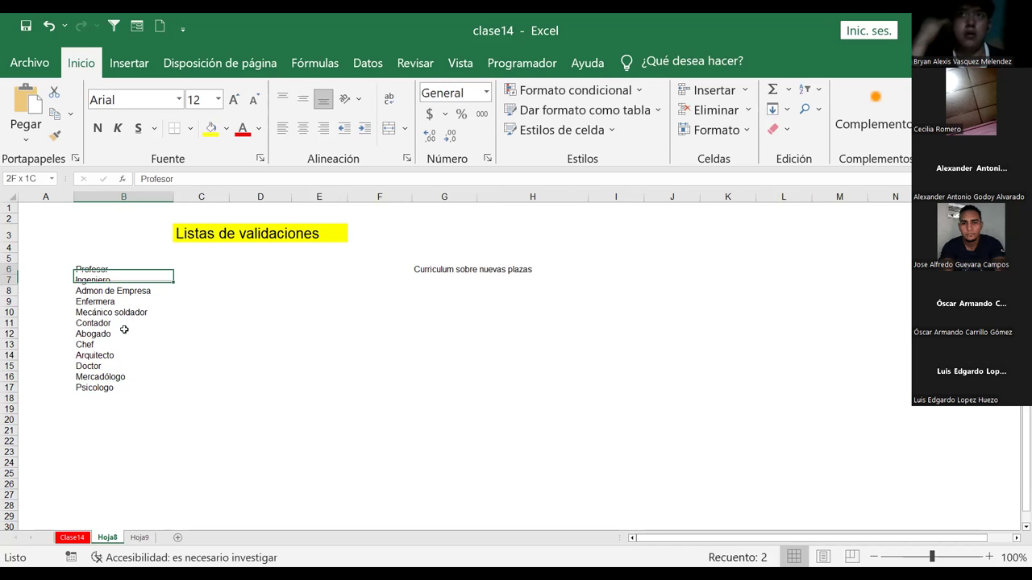
left_click_drag(125, 329, 129, 398)
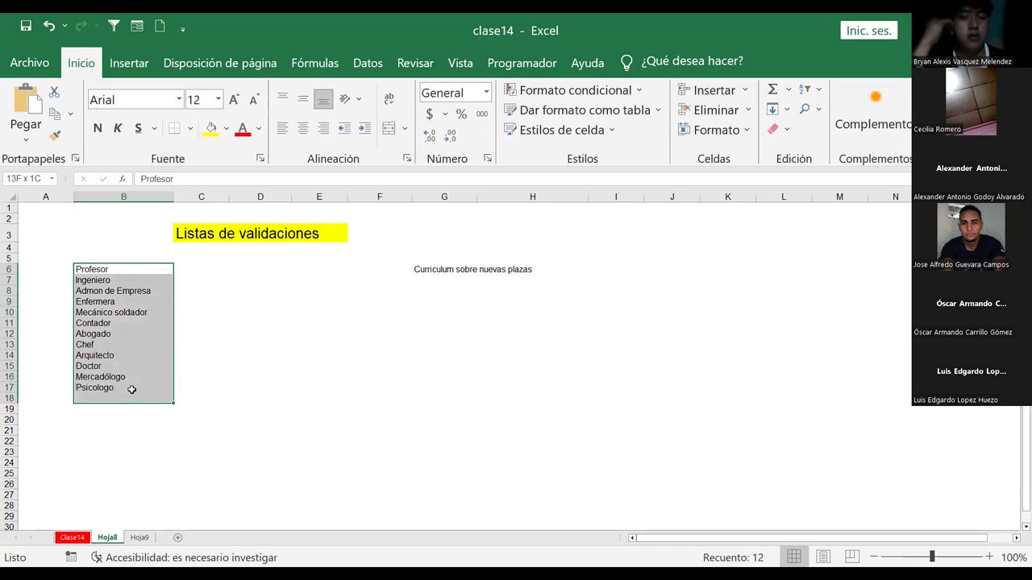
left_click(229, 130)
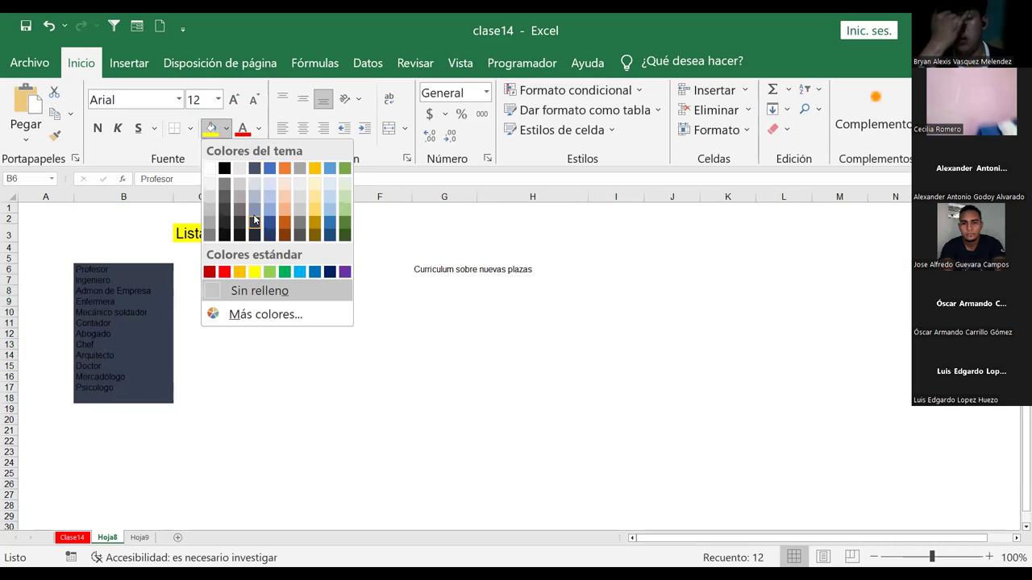
left_click(291, 184)
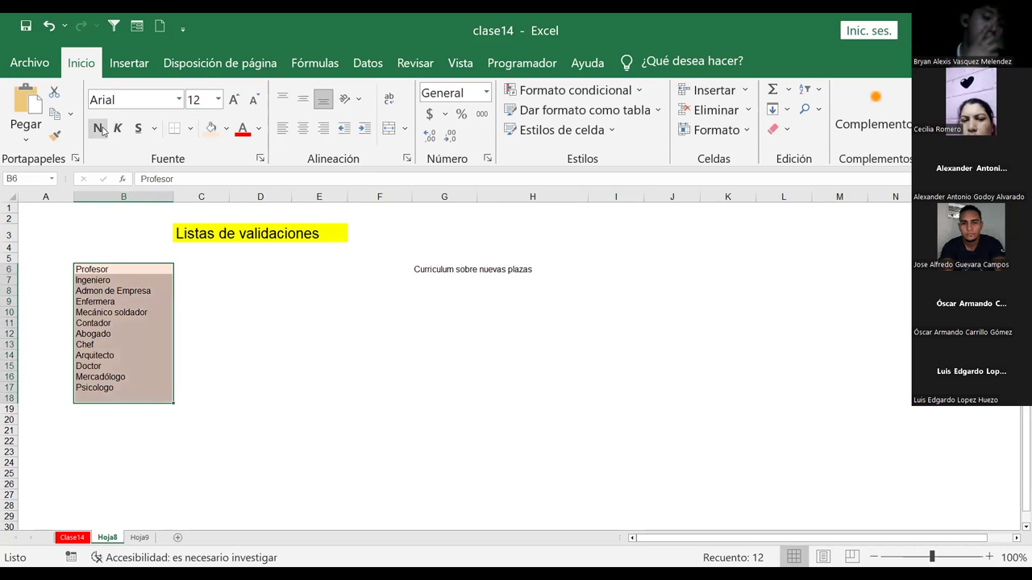
left_click(100, 129)
left_click(191, 129)
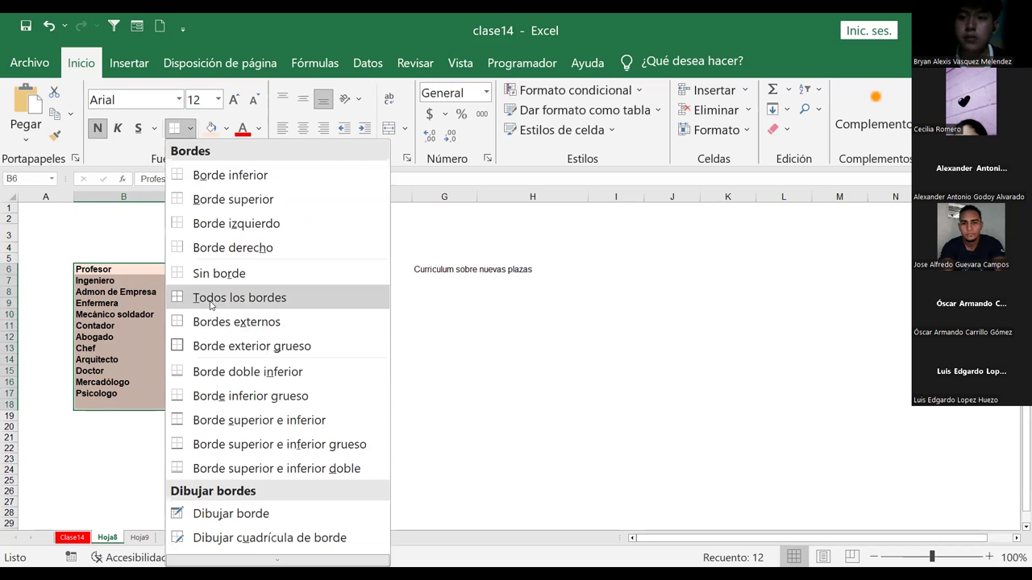
left_click(211, 305)
left_click(444, 292)
- Enter 1- in cell F7
left_click(401, 283)
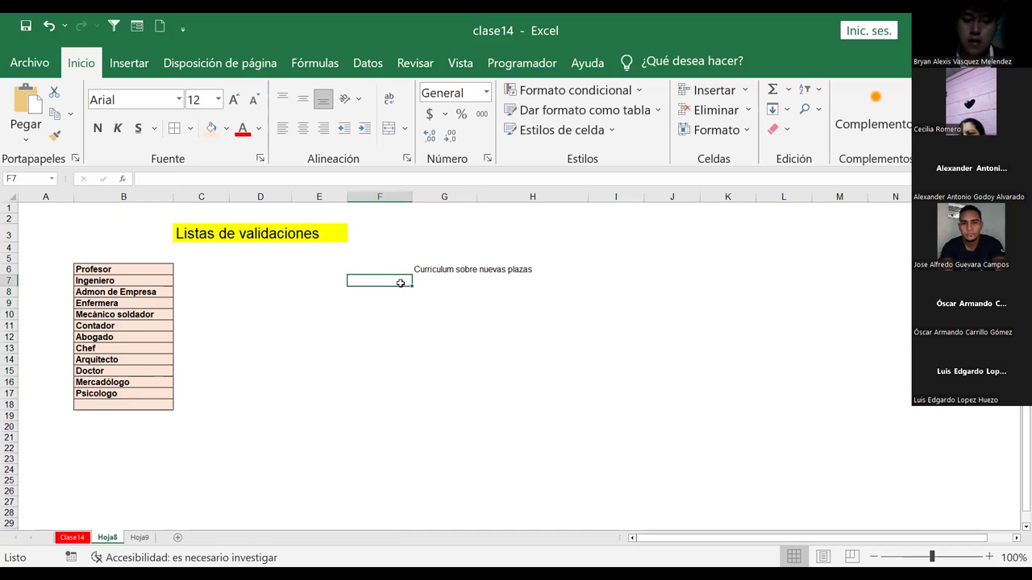
type("1-")
key("Tab")
- Narrow column F to fit the number and widen column G for the entries
left_click(401, 283)
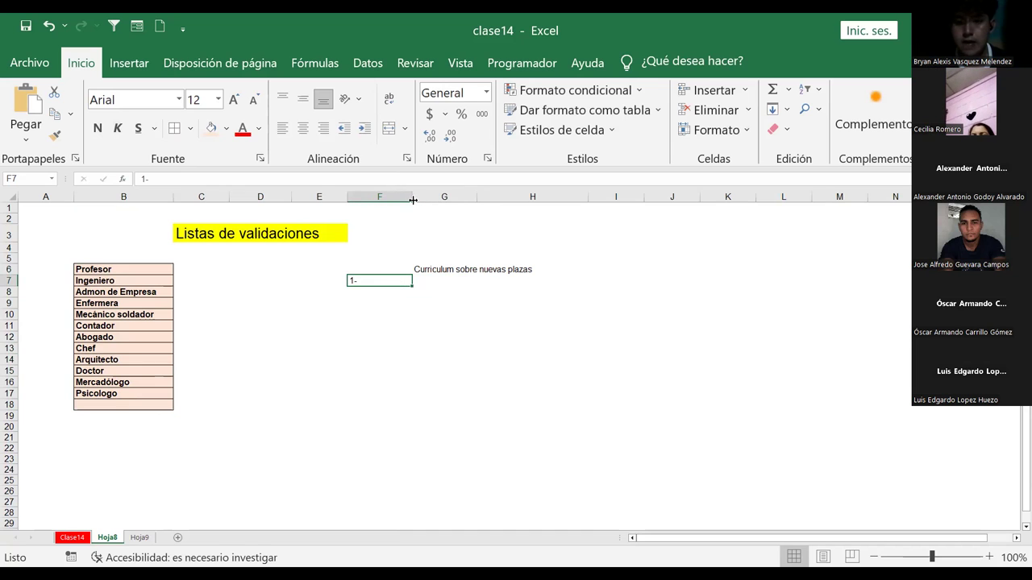
left_click_drag(412, 197, 367, 197)
left_click(375, 282)
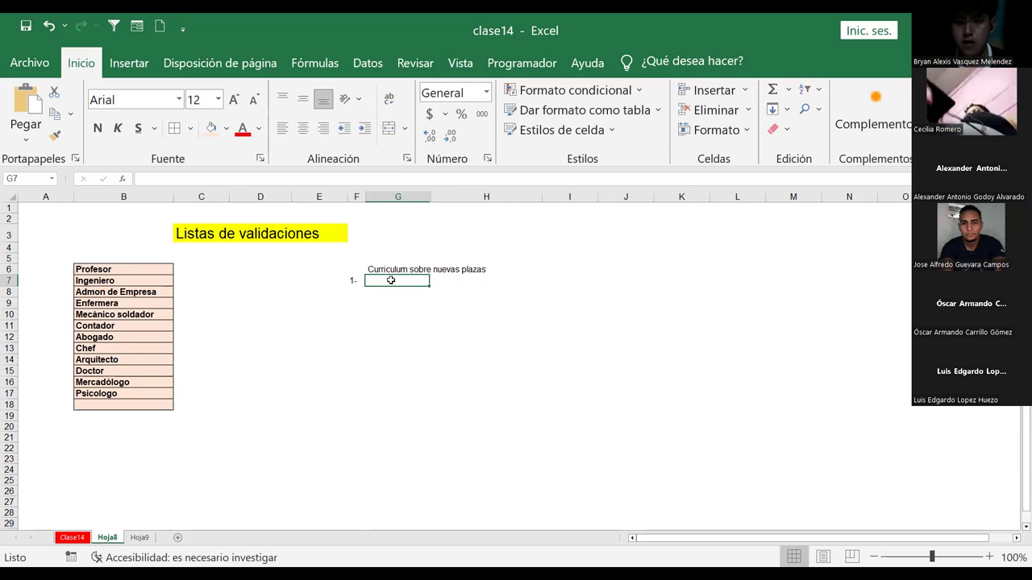
left_click(488, 300)
left_click(385, 283)
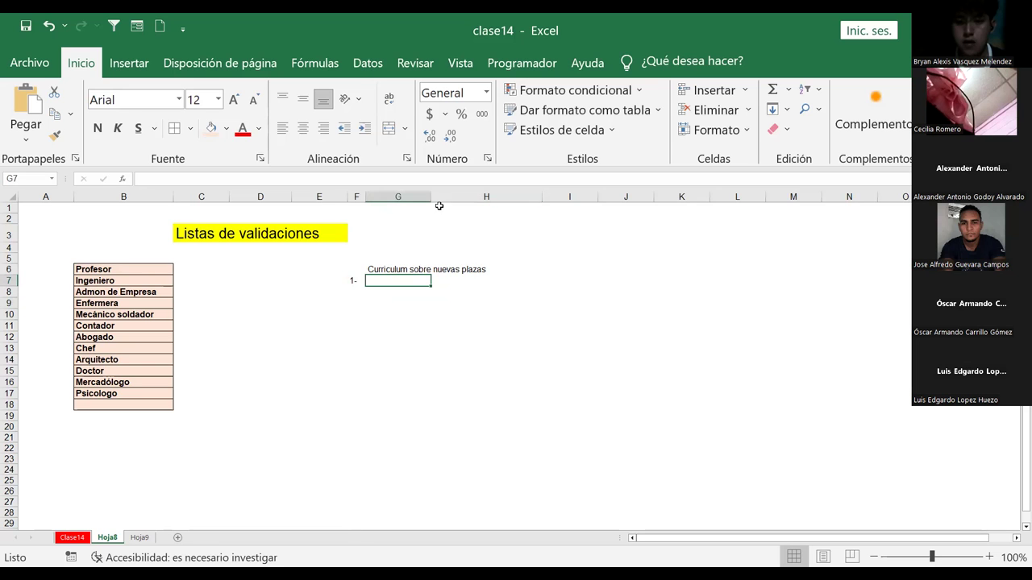
left_click_drag(431, 197, 572, 197)
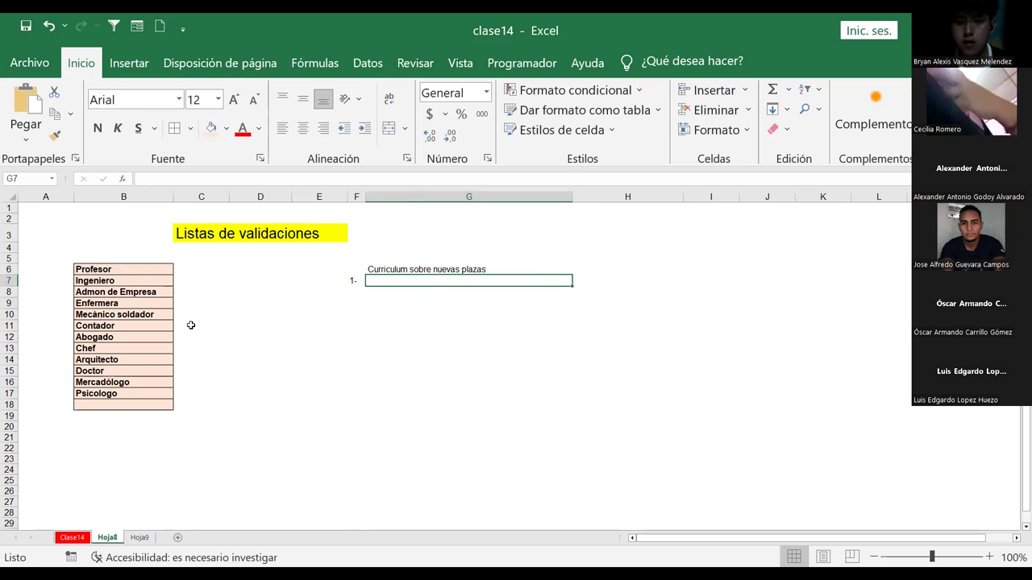
- Apply All Borders to F7:G17 and resize column G to a width of 28.00
left_click(159, 307)
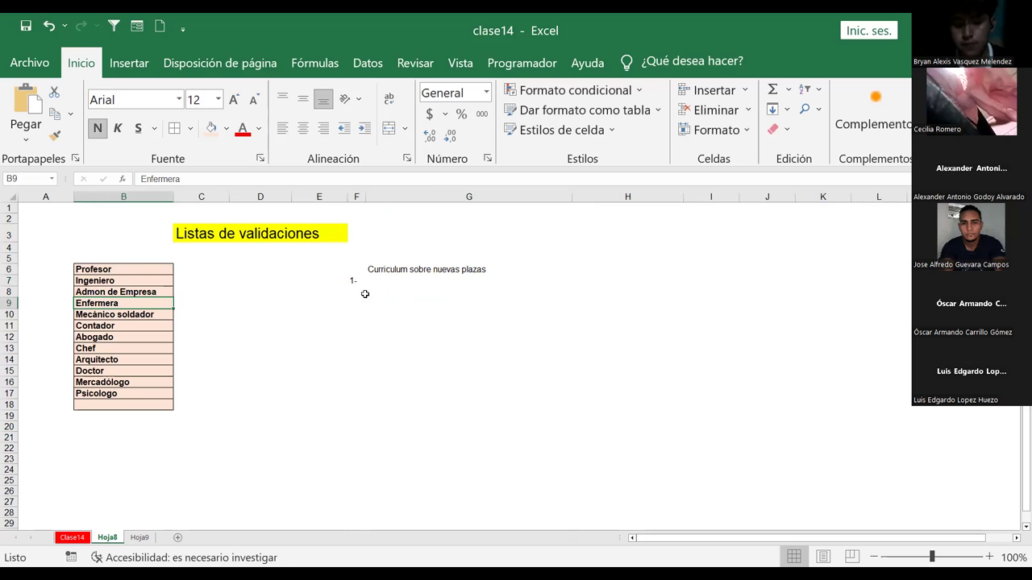
mouse_move(355, 279)
left_mouse_down()
mouse_move(445, 381)
mouse_move(445, 394)
left_mouse_up()
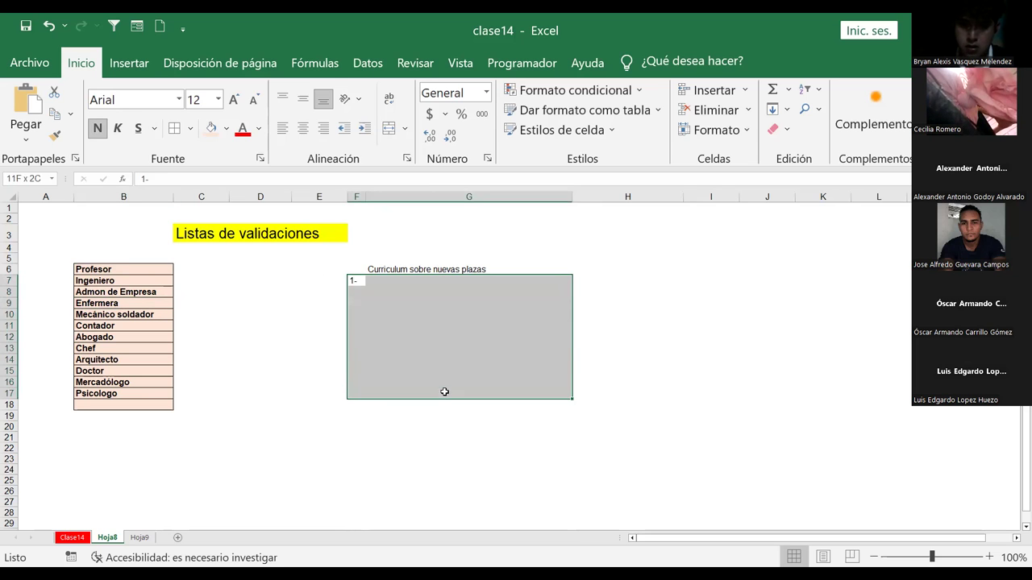
left_click(176, 129)
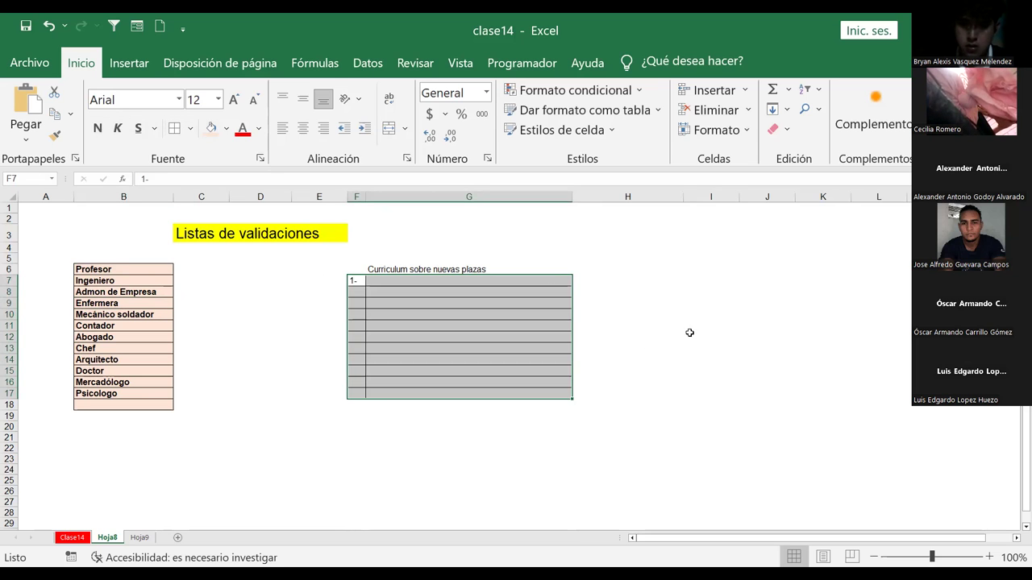
left_click(709, 302)
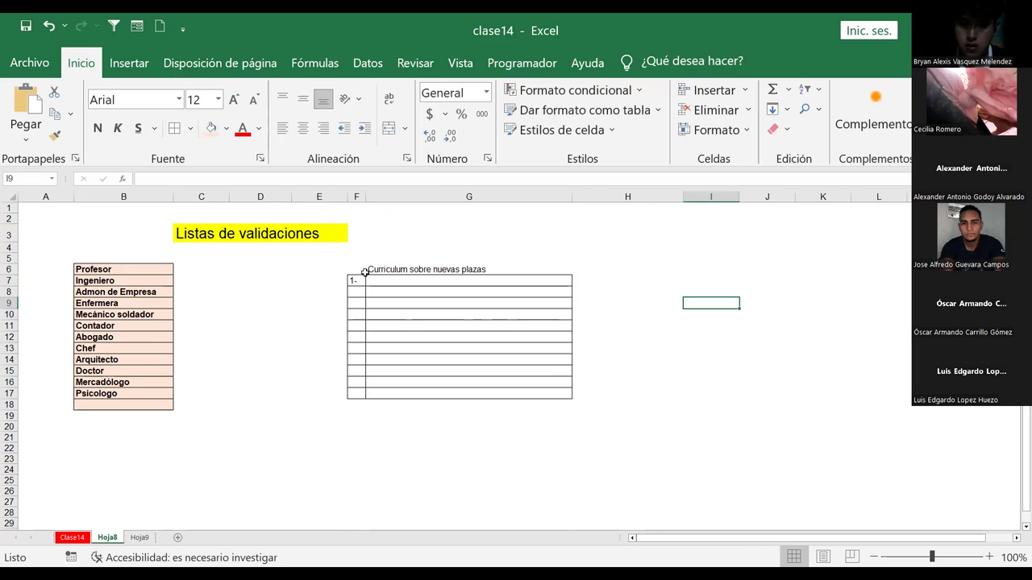
left_click_drag(360, 270, 525, 394)
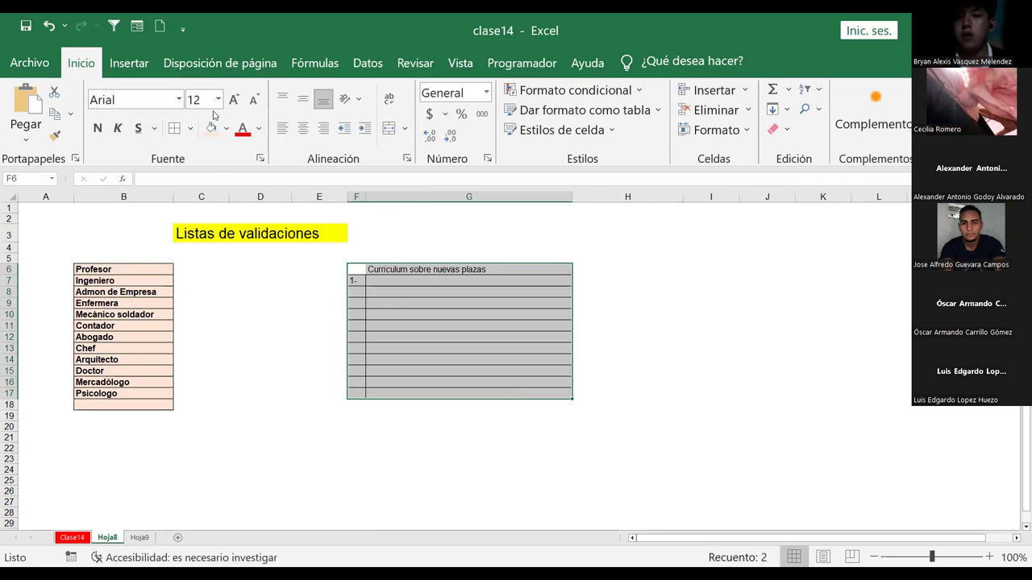
left_click(374, 281)
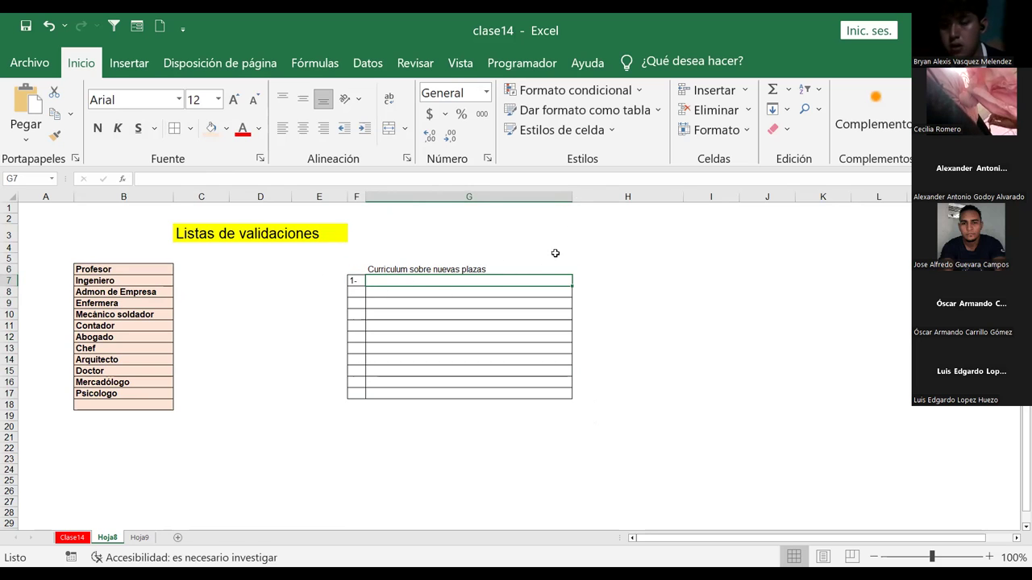
left_click_drag(572, 200, 504, 223)
- Replace the G6 title with the header NOMBRE and put PROFESION in H6
left_click(370, 270)
key("Delete")
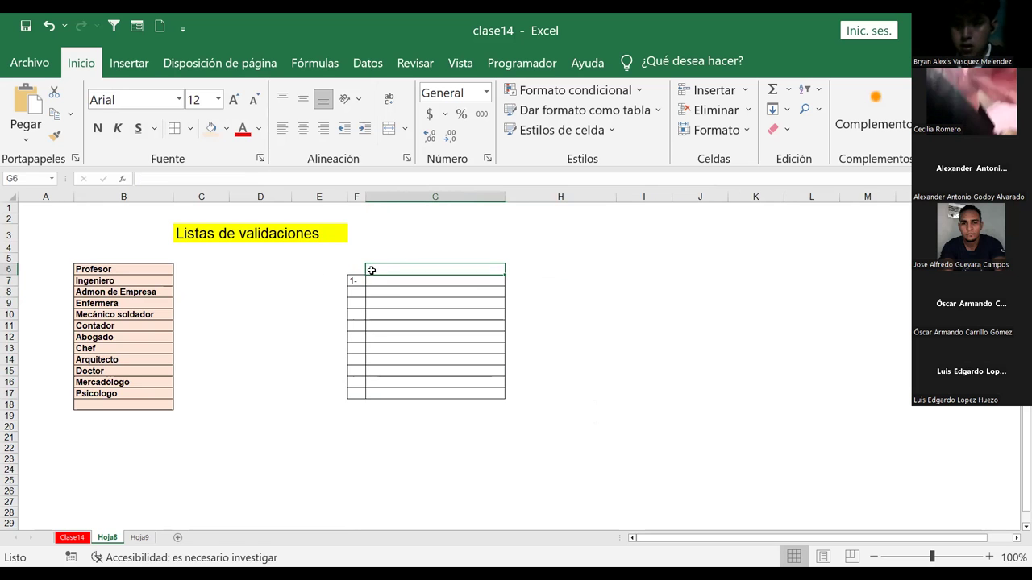
type("NomNuevo")
key("BackSpace")
key("BackSpace")
key("BackSpace")
key("BackSpace")
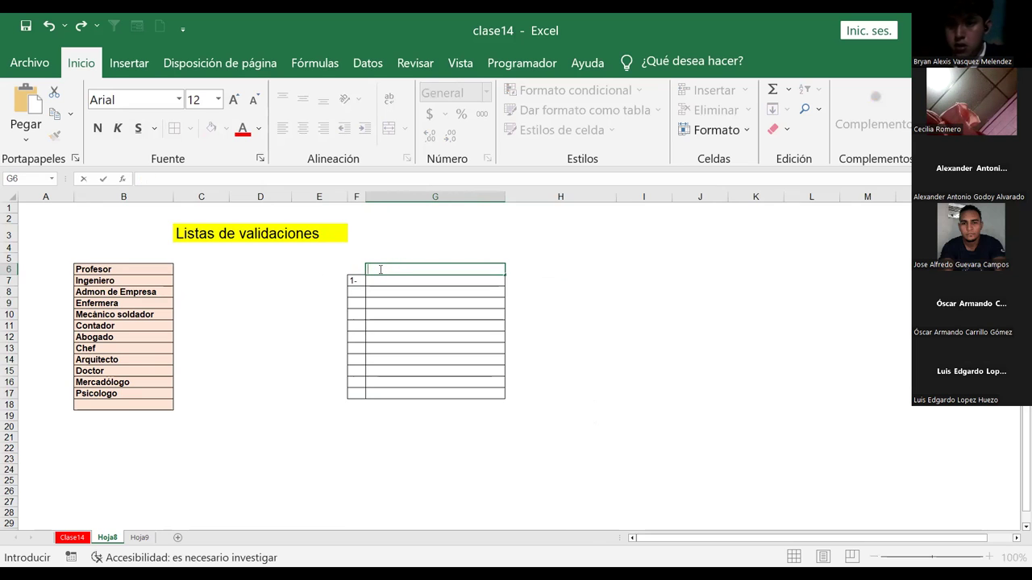
type("NOMBRE")
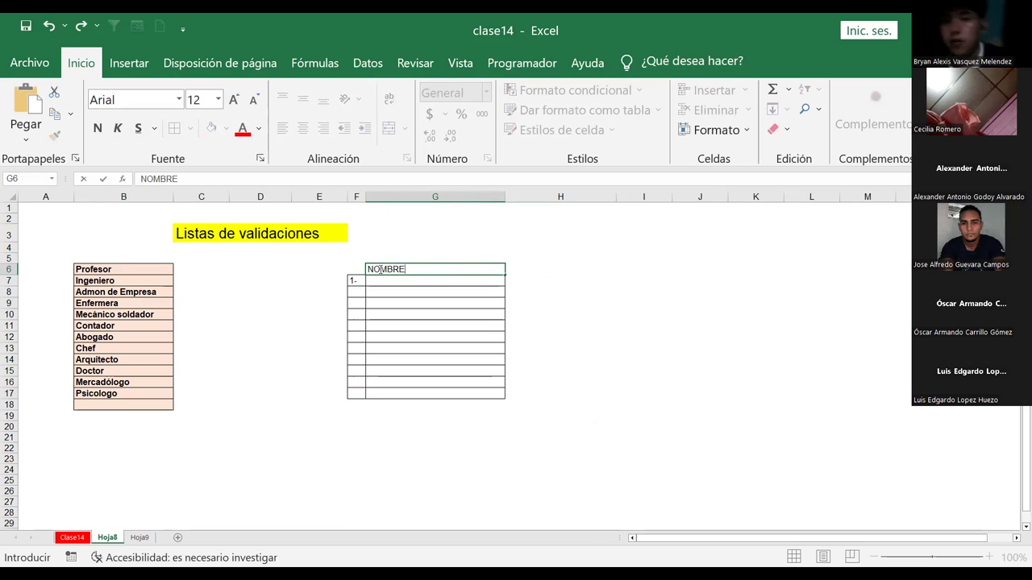
key("Tab")
type("PROFESION")
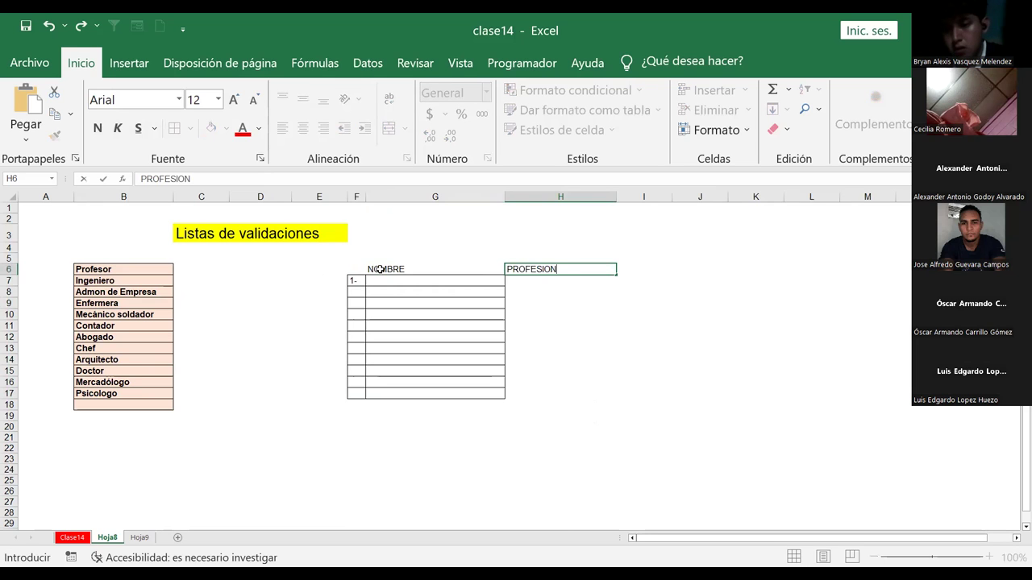
left_click(380, 270)
- Apply All Borders to the whole F6:H17 table
key("Left")
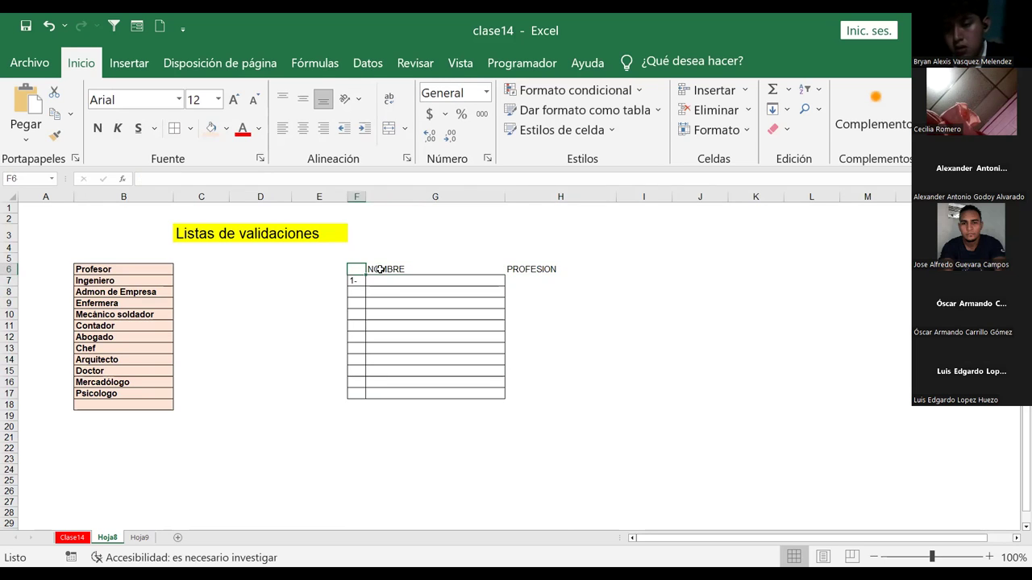
key("shift+Right")
key("shift+Right")
key("shift+Down")
key("shift+Down")
key("shift+Left")
key("shift+Right")
key("shift+Down")
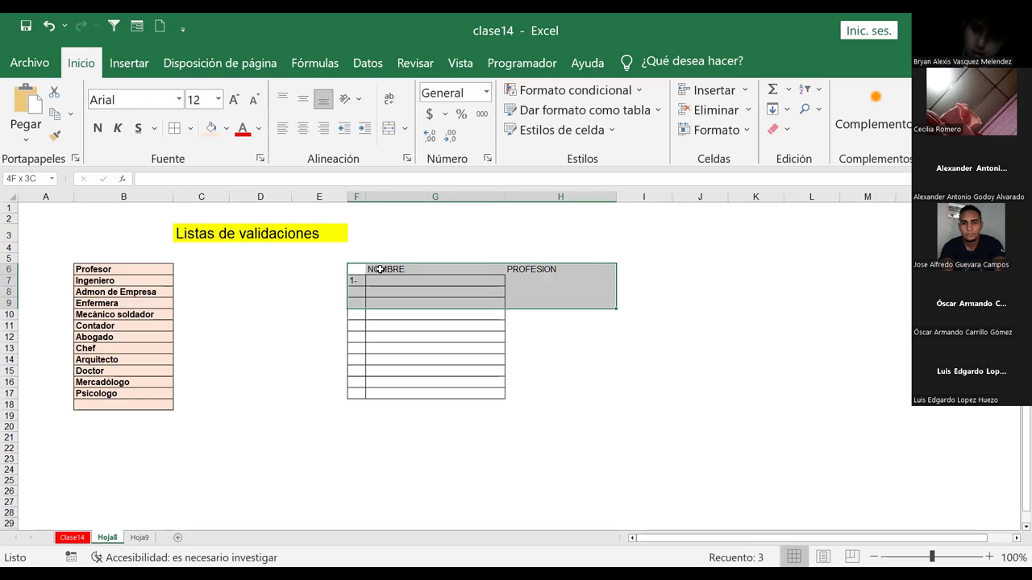
key("shift+Down")
key("shift+Down")
key("shift+Down")
key("shift+Down")
key("shift+Down")
key("shift+Down")
key("shift+Down")
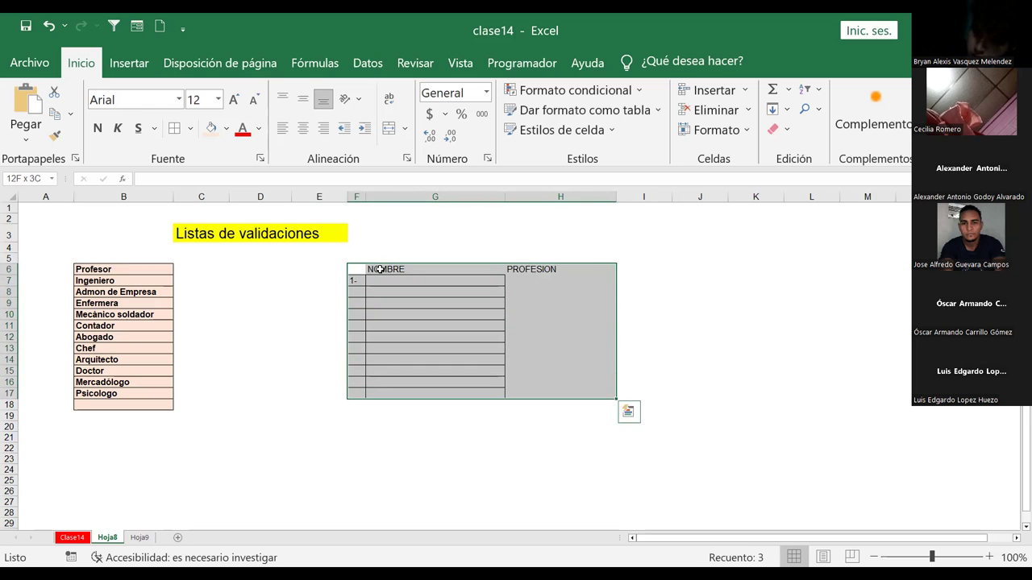
left_click(174, 129)
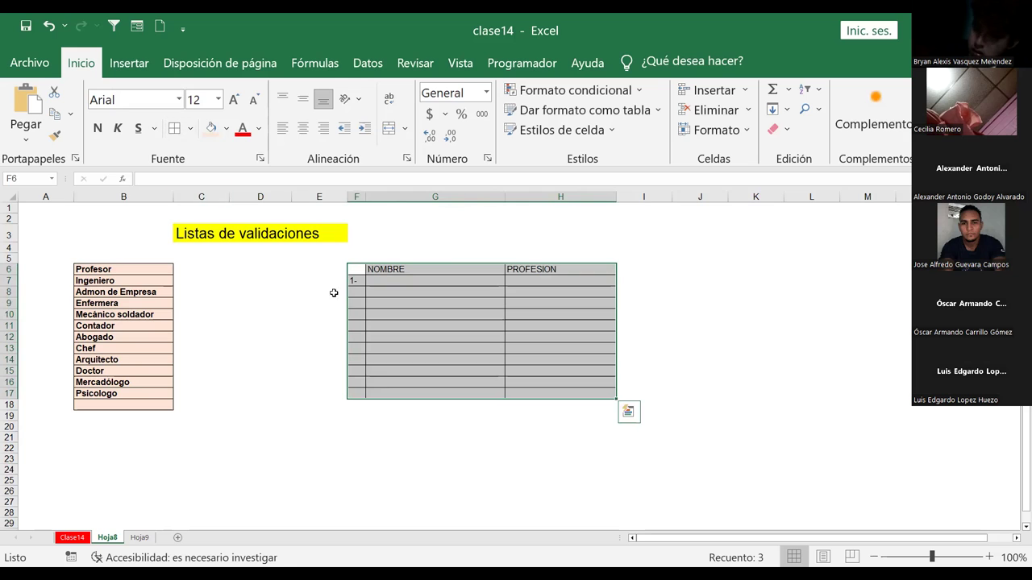
left_click(357, 281)
- Fill F7:F17 with a linear series from 1 to 11, step 1
type("1")
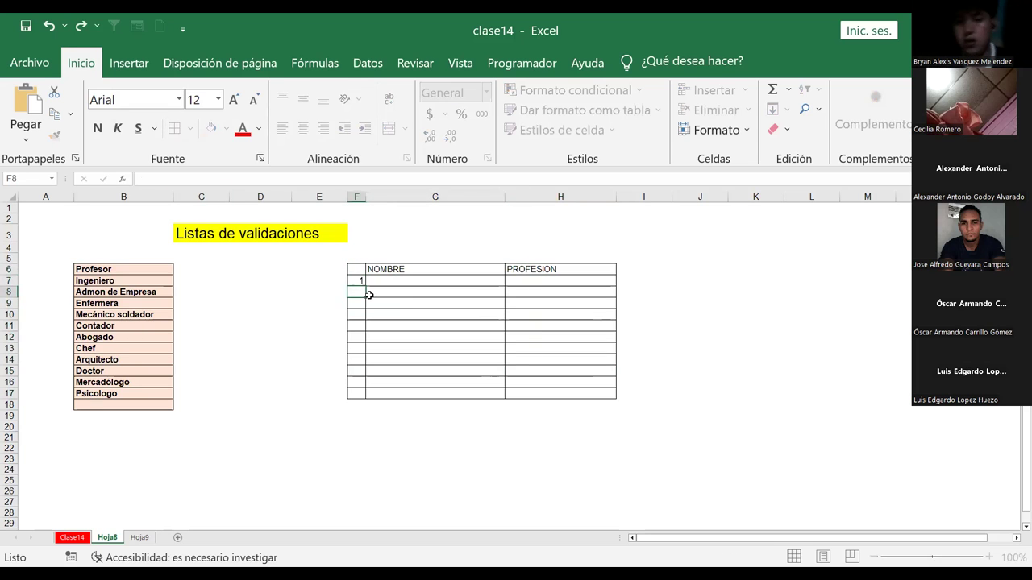
key("Return")
left_click(365, 286)
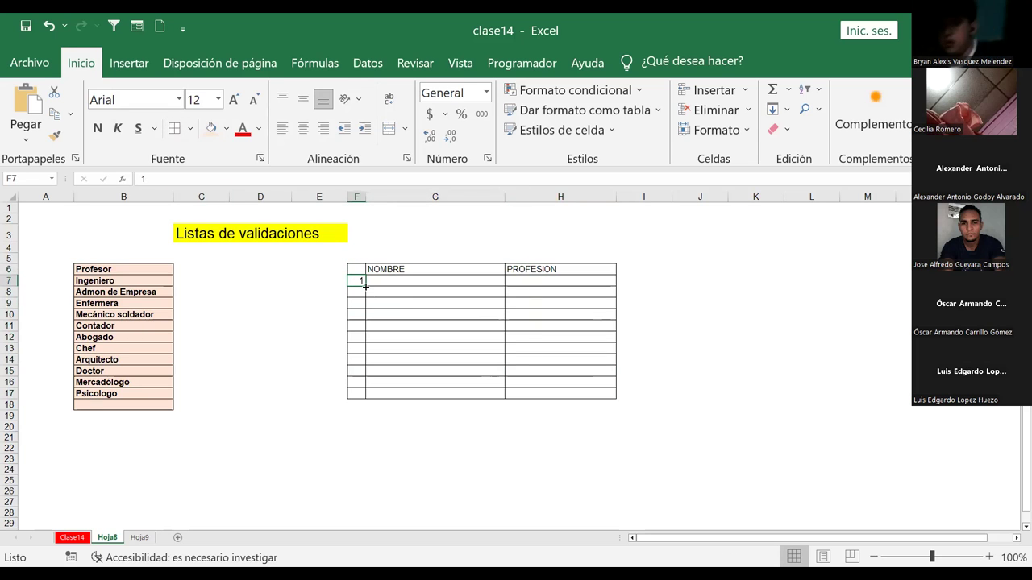
mouse_move(365, 286)
left_mouse_down()
mouse_move(367, 404)
mouse_move(442, 392)
left_mouse_up()
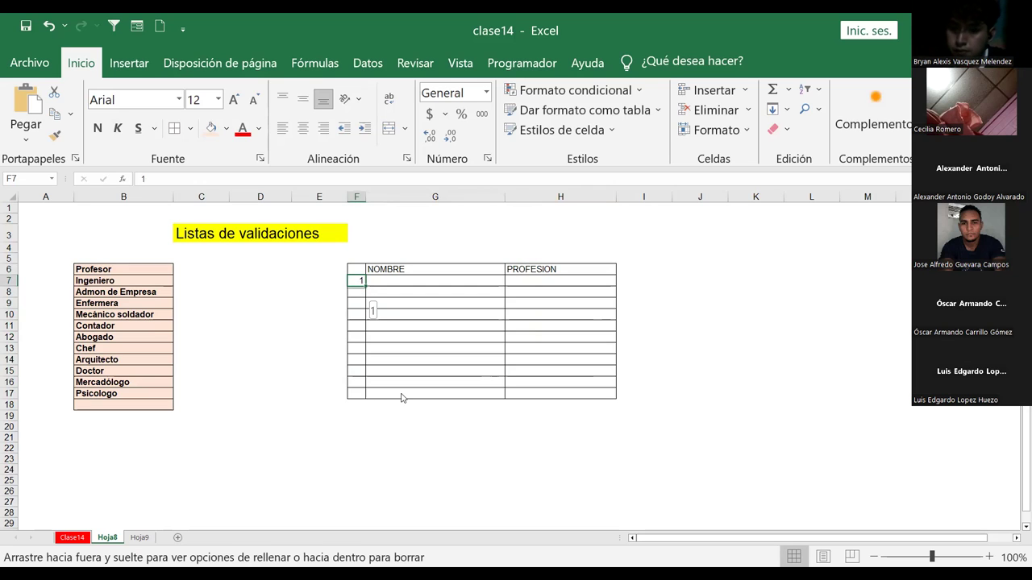
left_click(516, 401)
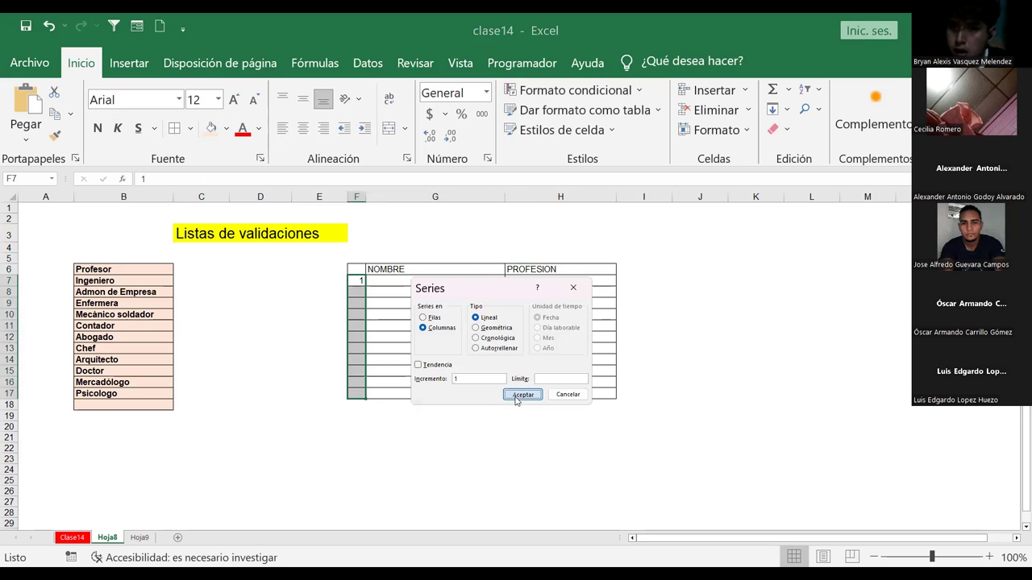
key("Return")
left_click(508, 469)
left_click(407, 280)
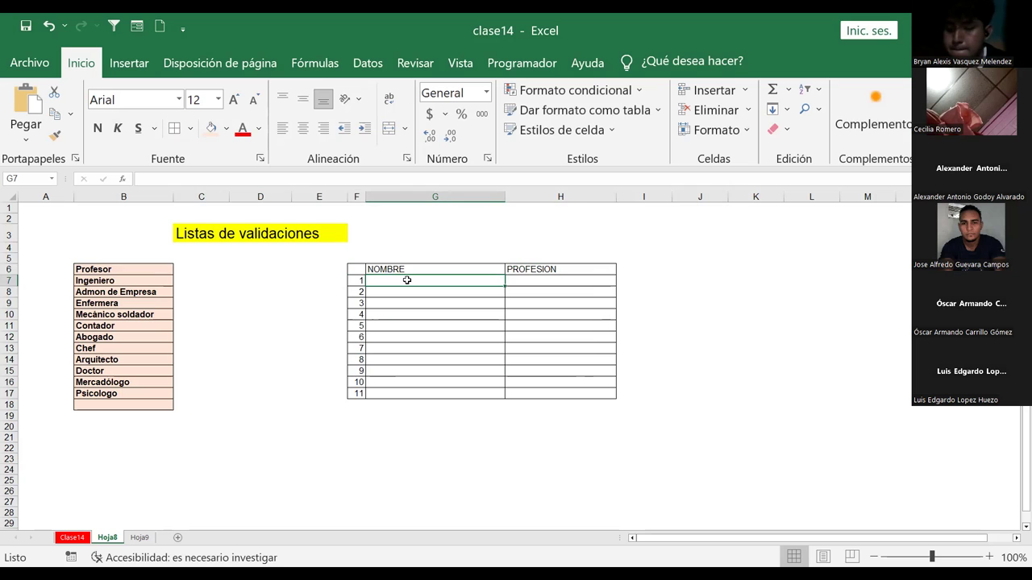
- Type the note '5 Plazas disponibles' into cell J4 above the table
key("Up")
key("Up")
key("Up")
key("Right")
key("Right")
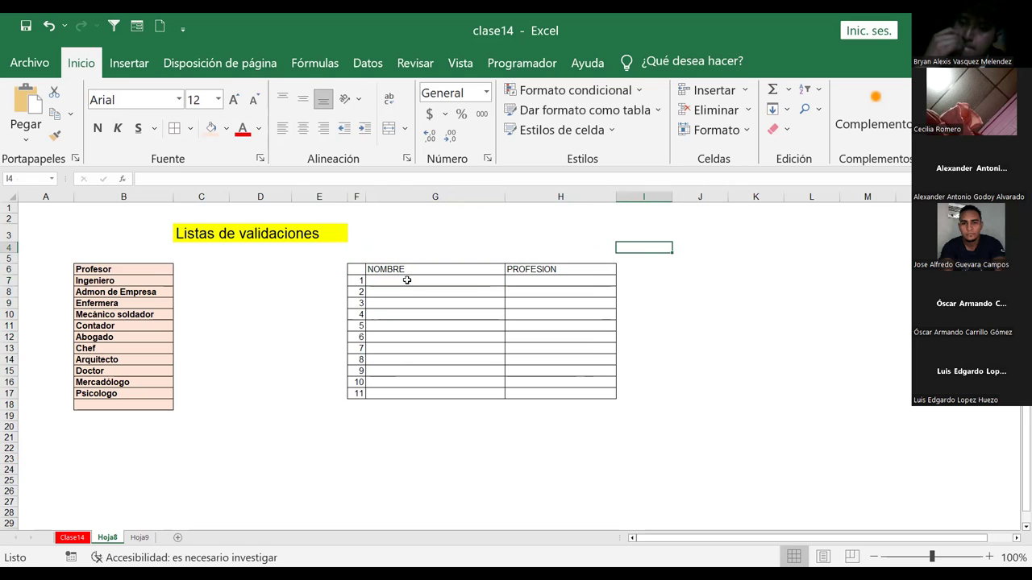
key("Right")
type("5")
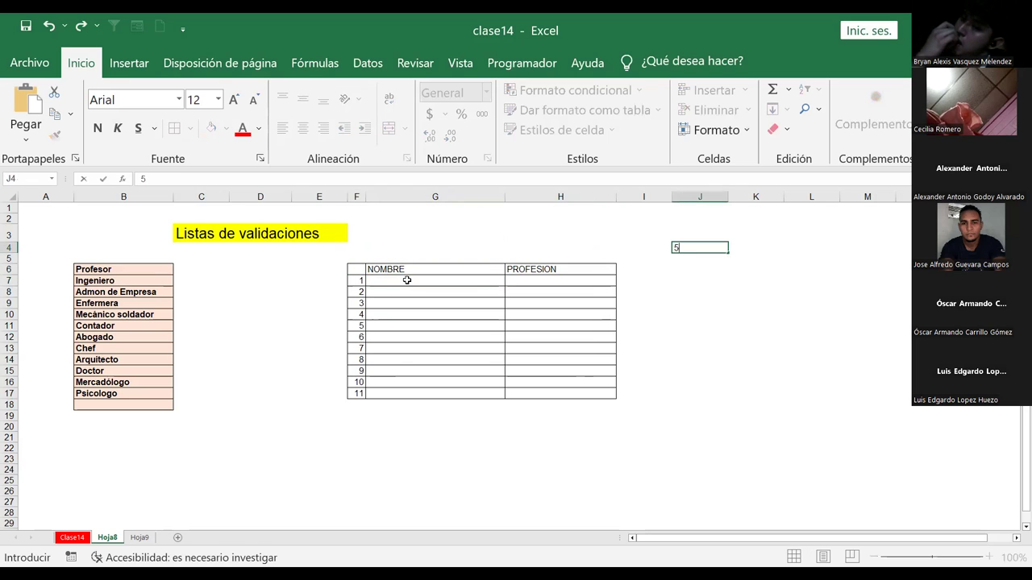
type(" P")
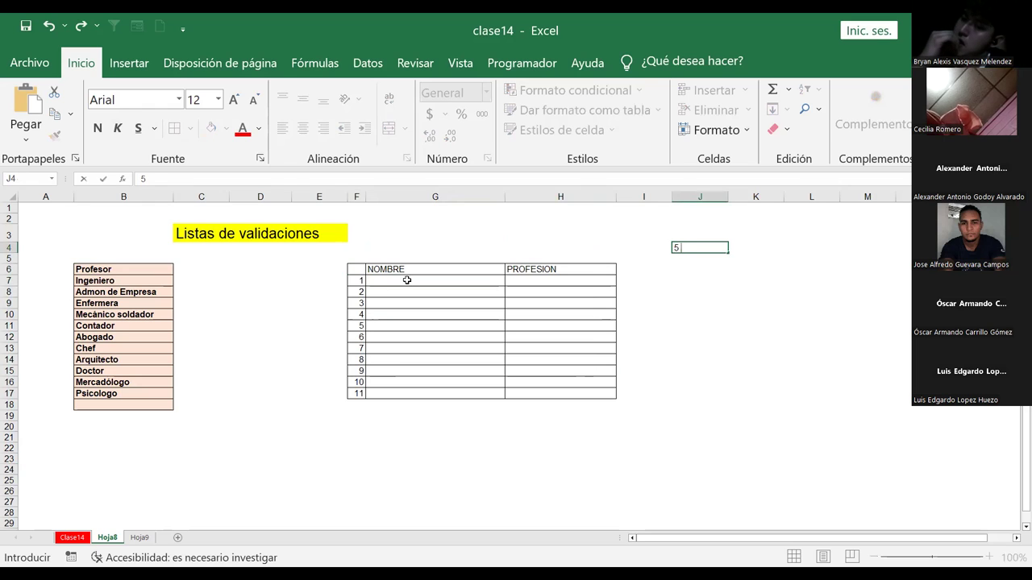
type("lazas disponibles")
key("ctrl+Return")
key("Left")
key("Left")
key("Left")
key("Down")
key("Down")
key("Down")
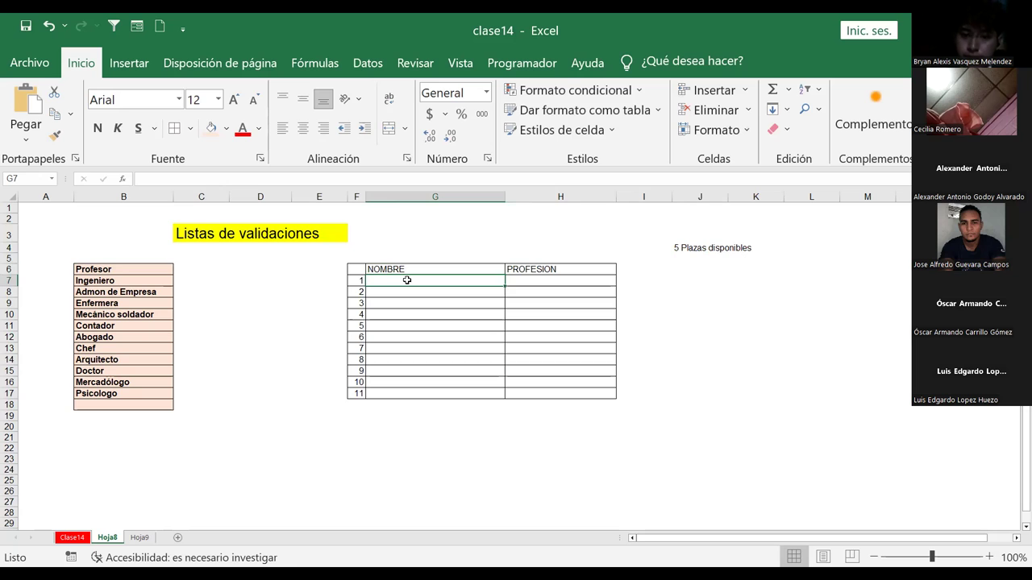
- Enter the first participant's name in G7 with profession Mecánico Automotriz in H7
type("O")
type("cart")
type(" Arm,ando")
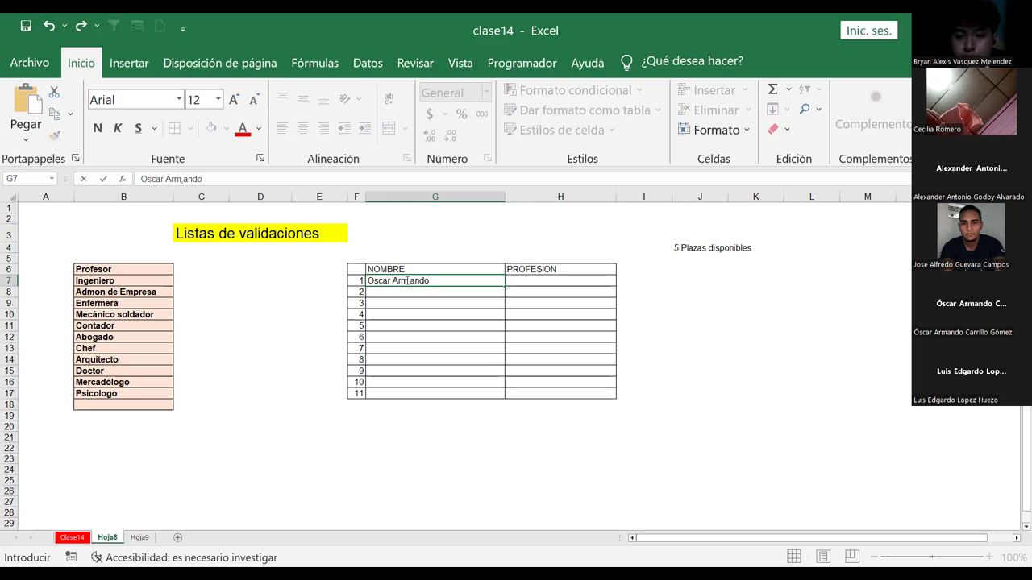
key("BackSpace")
key("BackSpace")
key("BackSpace")
type("ando")
key("Tab")
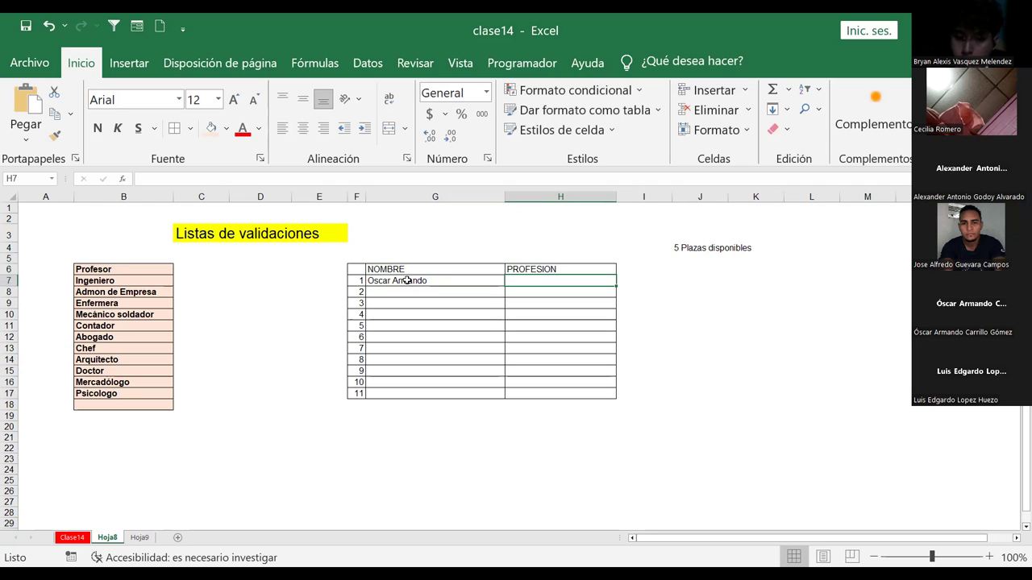
type("M")
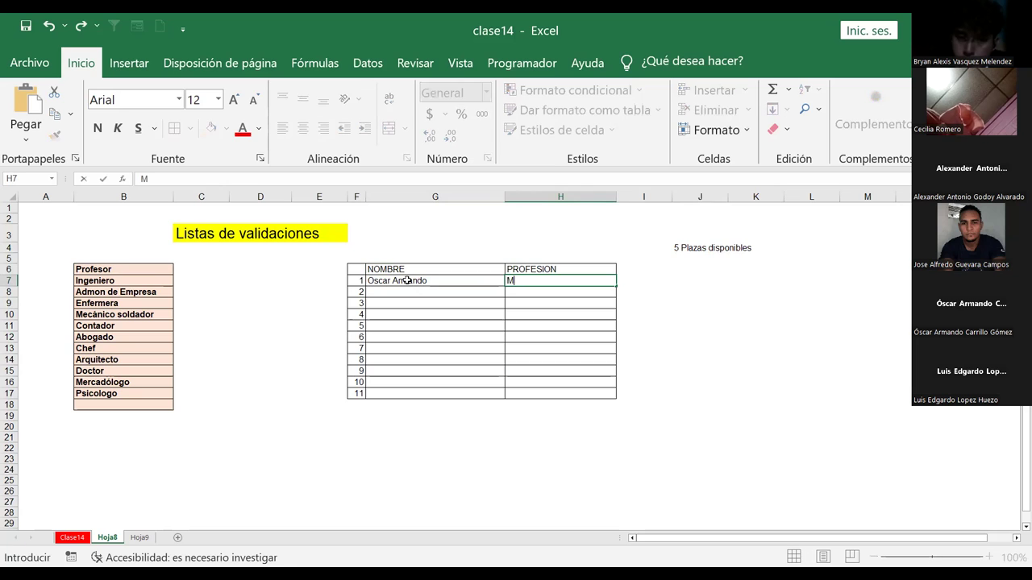
type("ecánico Automotriz")
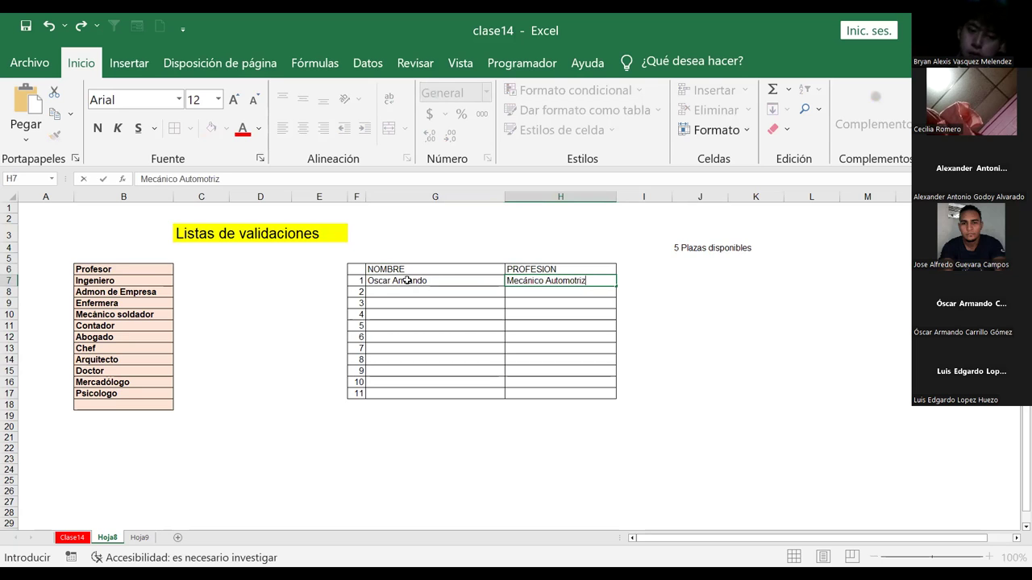
key("Return")
- Enter the second participant's name in G8 and Enfermera in H8
key("Up")
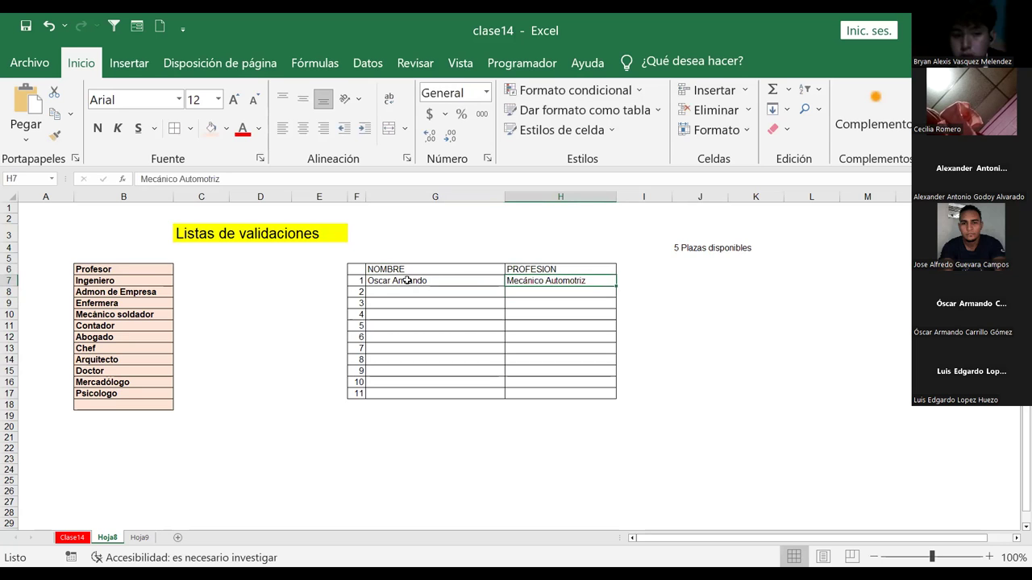
key("Left")
key("Left")
key("Left")
key("Left")
key("Left")
key("Left")
key("Up")
key("Down")
key("Down")
key("Down")
key("Down")
key("Down")
key("Down")
key("Down")
key("Down")
key("Down")
key("Down")
key("Up")
key("Up")
key("Up")
key("Up")
key("Up")
key("Up")
key("Up")
key("Up")
key("Up")
key("Up")
key("Up")
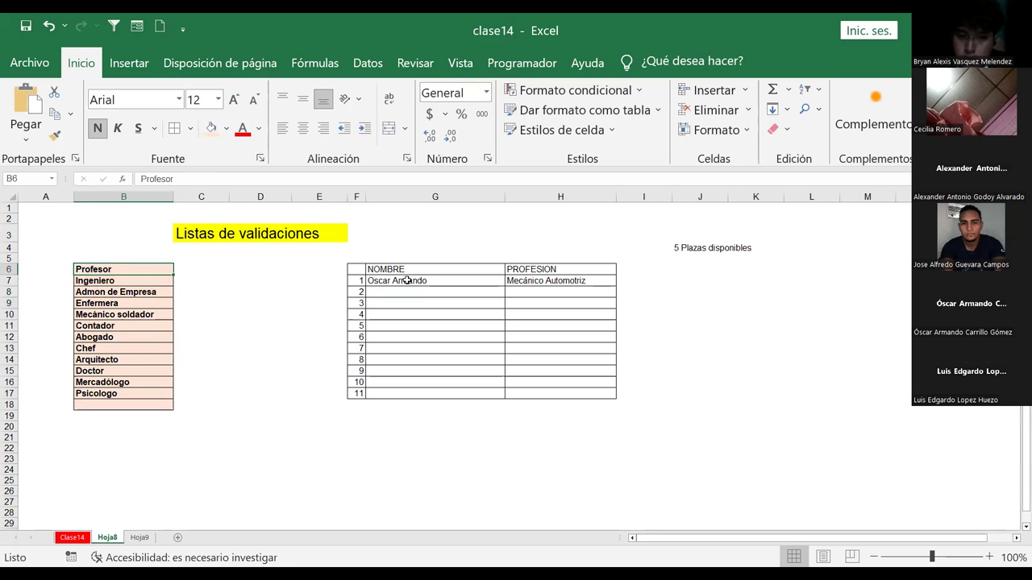
key("Right")
key("Right")
key("Right")
key("Right")
key("Down")
key("Right")
key("Down")
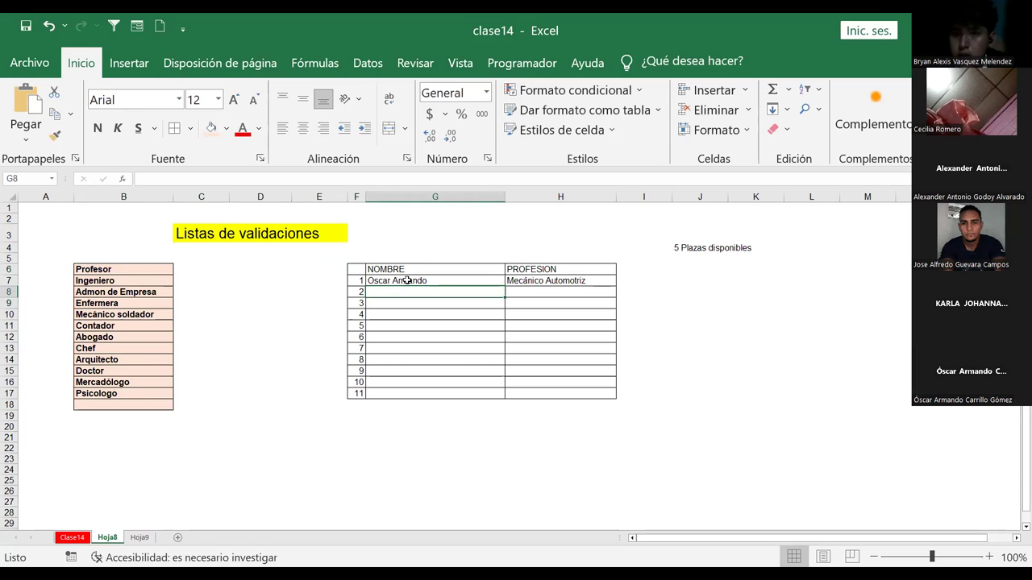
type("Karla ")
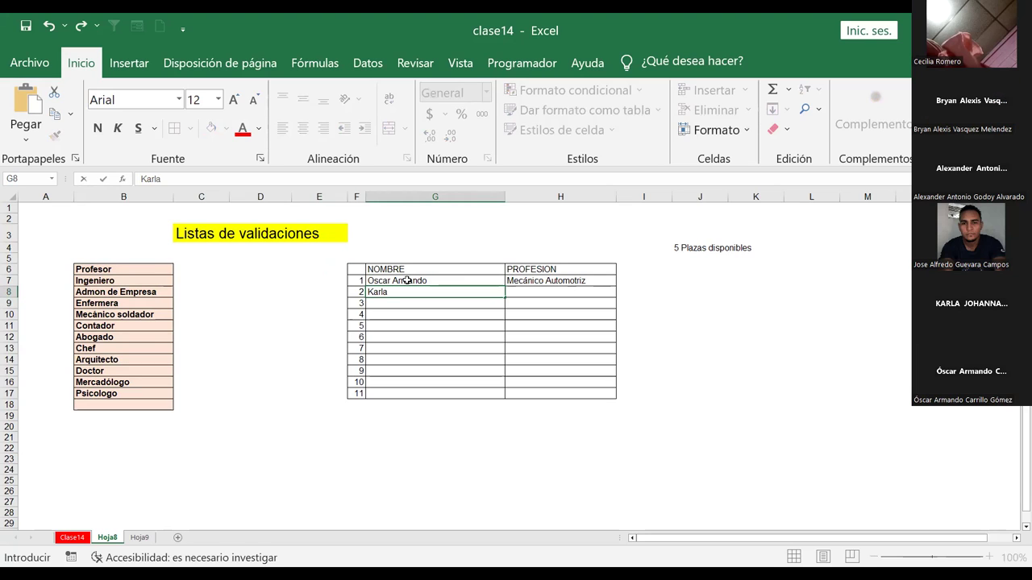
type("Johama")
key("BackSpace")
type("na")
key("Tab")
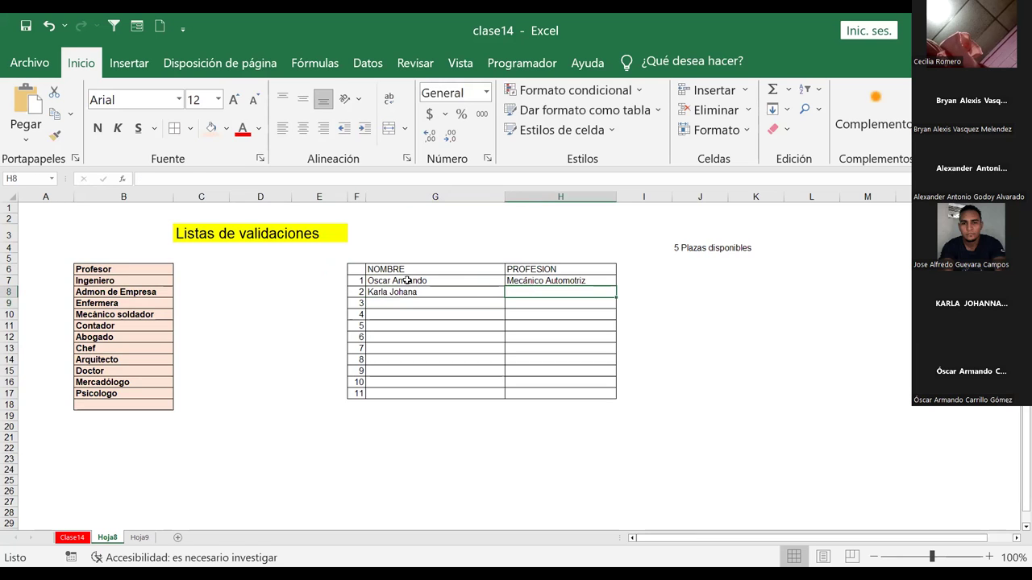
type("Enfermera")
key("Return")
key("Up")
key("Down")
key("Down")
key("Up")
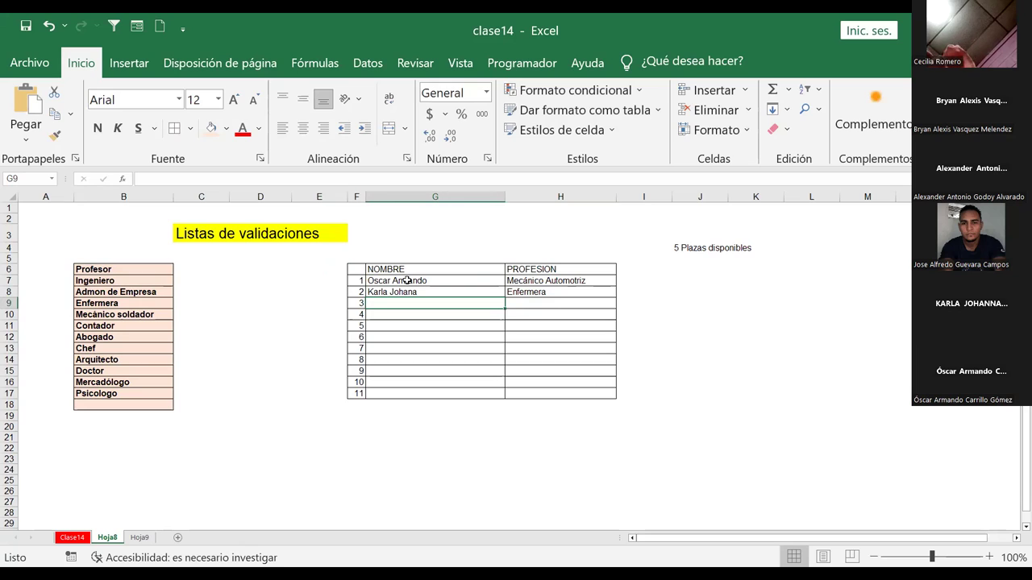
- Enter the third participant's name with the profession Arquitecto
type("B")
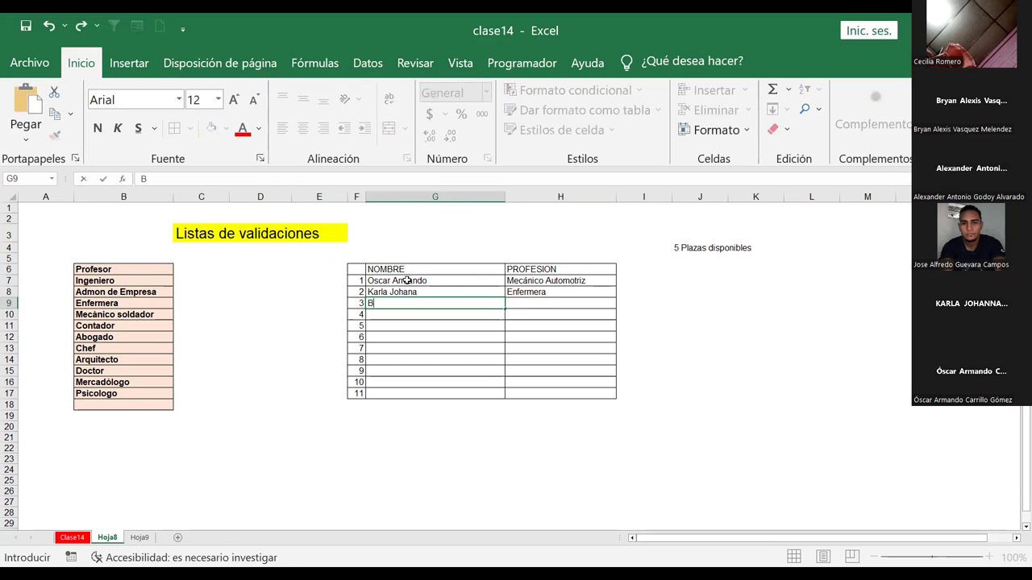
type("ayanAlexis")
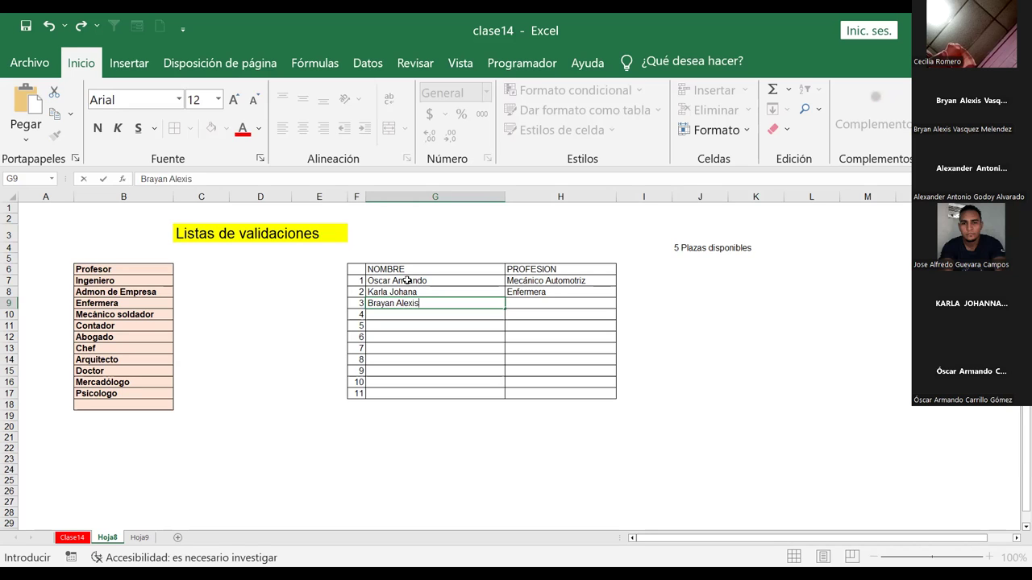
key("Tab")
type("Arquitecto")
key("Return")
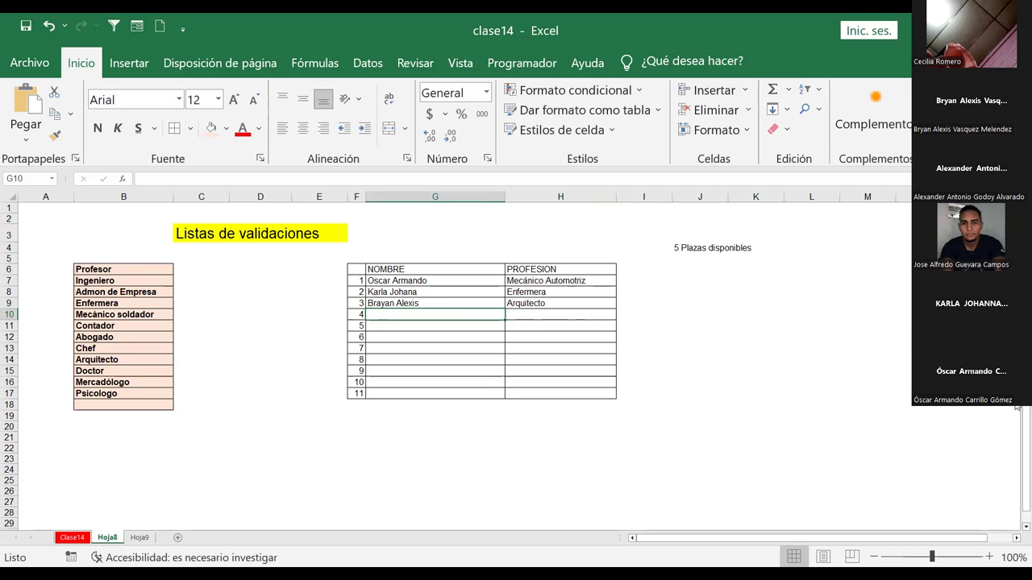
scroll(1016, 407, "down", 4)
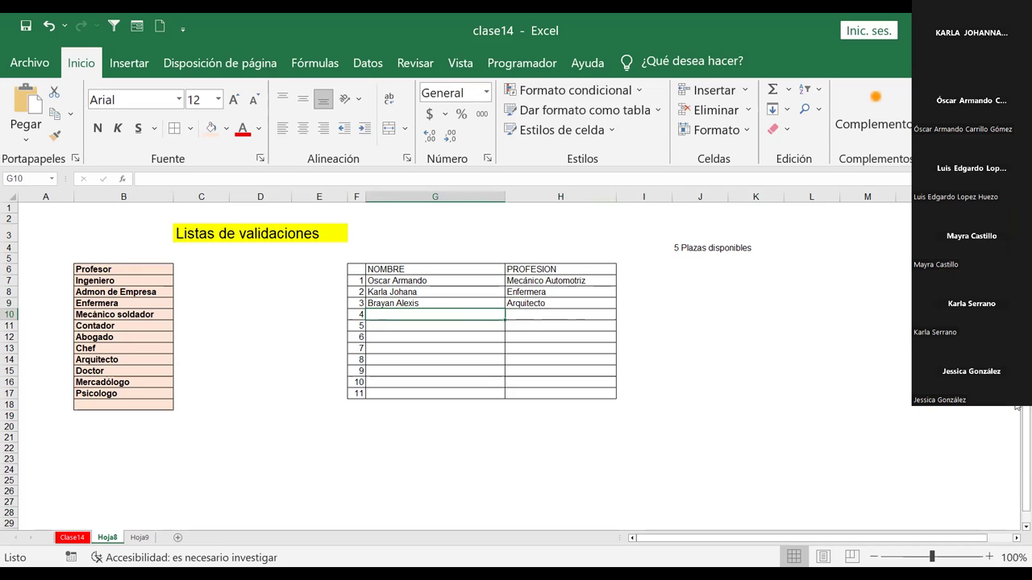
- Enter the fourth participant's name with the profession Doctora, correcting the typos
type("Jessica ")
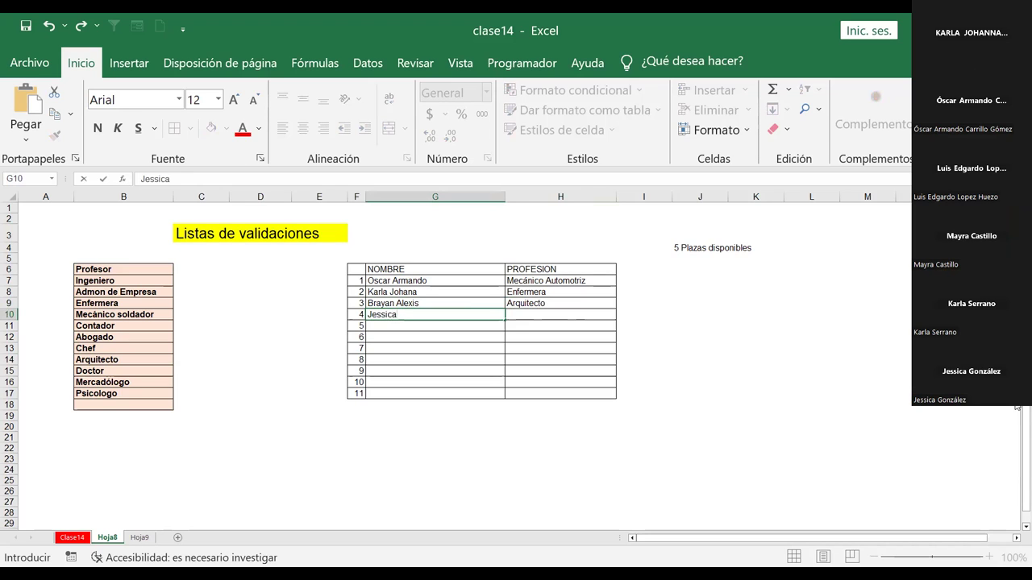
type("gÓNZALEZ")
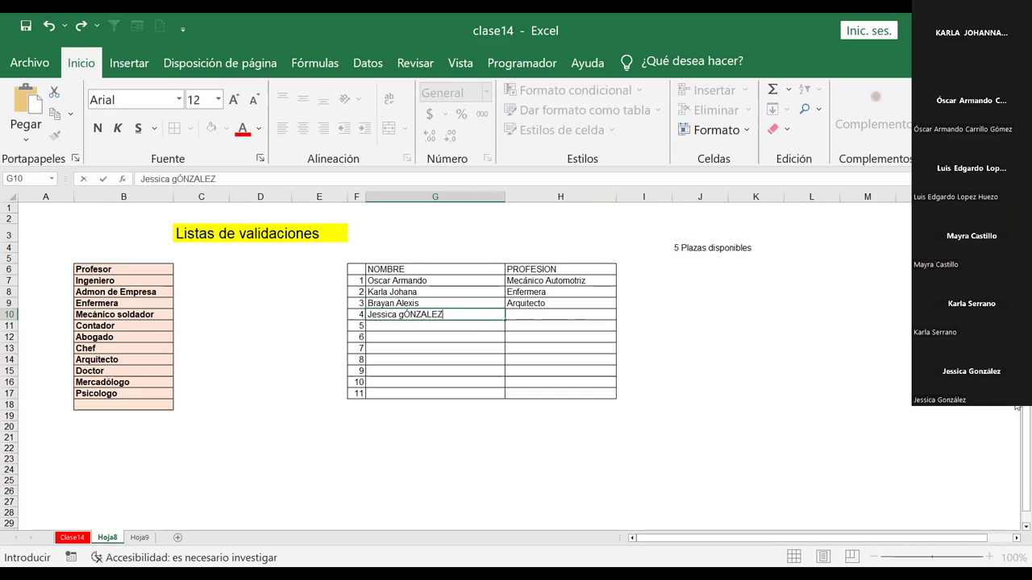
key("BackSpace")
key("BackSpace")
key("BackSpace")
key("BackSpace")
key("BackSpace")
key("BackSpace")
key("BackSpace")
type("Gonzá")
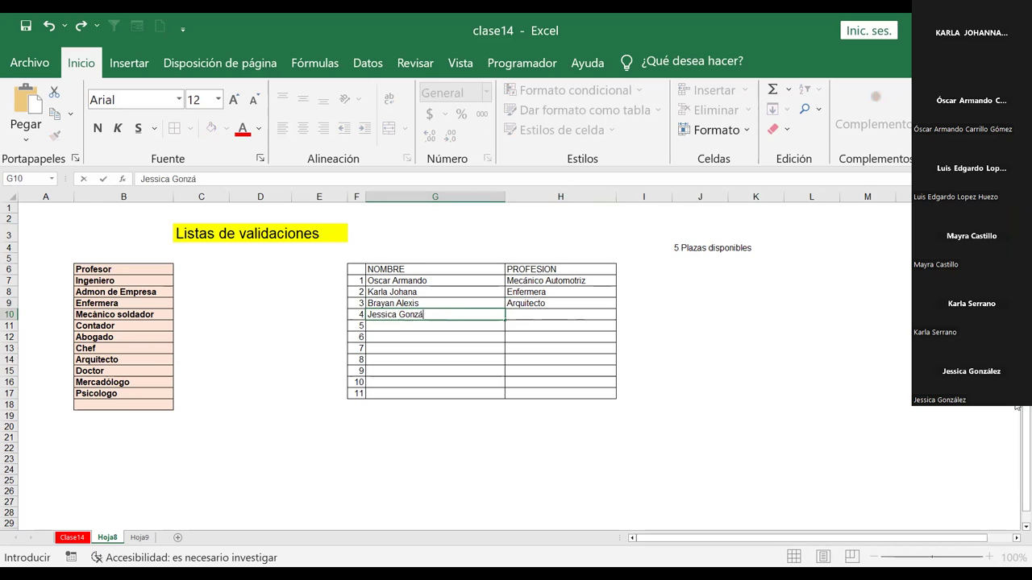
type("ez")
key("Return")
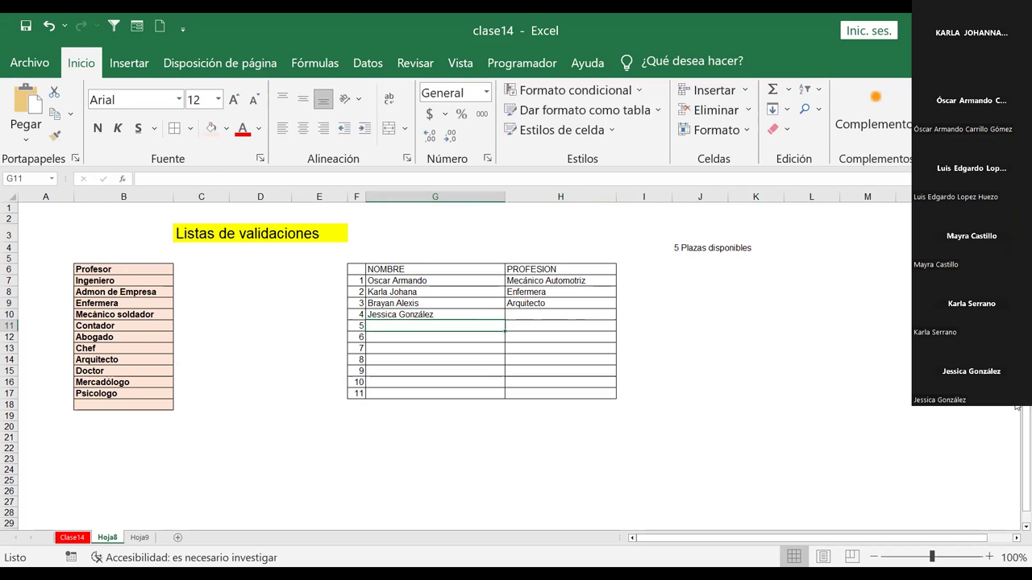
key("Up")
key("Right")
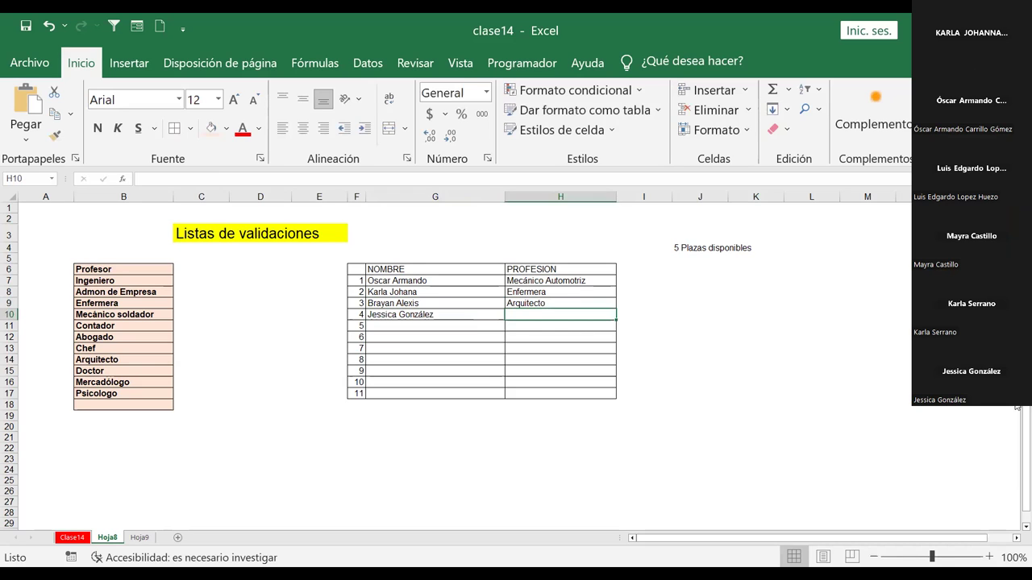
type("Dopctor")
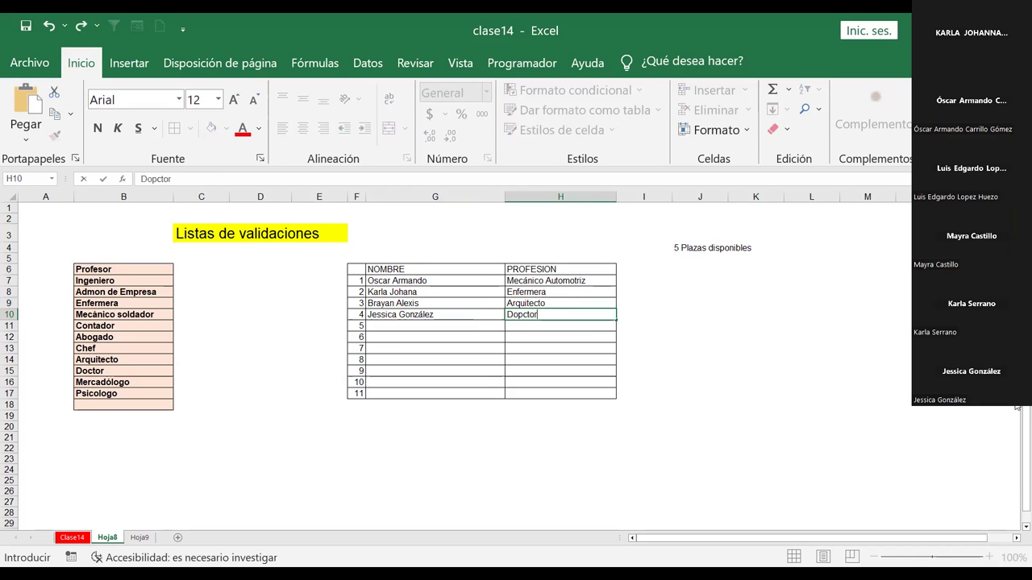
key("BackSpace")
key("BackSpace")
type("or")
key("ctrl+Return")
- Enter the names of the fifth, sixth and seventh participants in the NOMBRE column
key("Left")
key("Down")
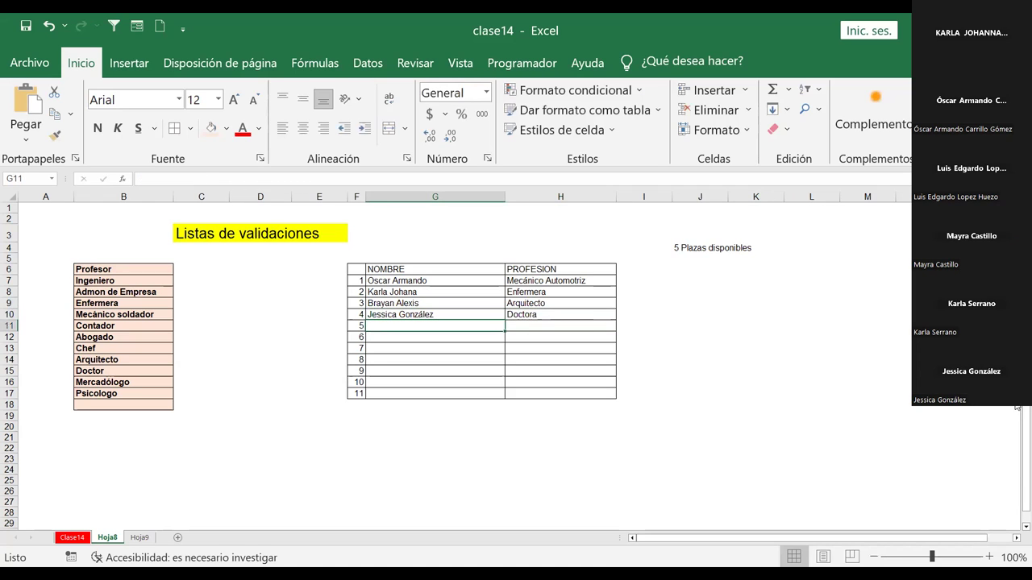
type("Mario")
key("Return")
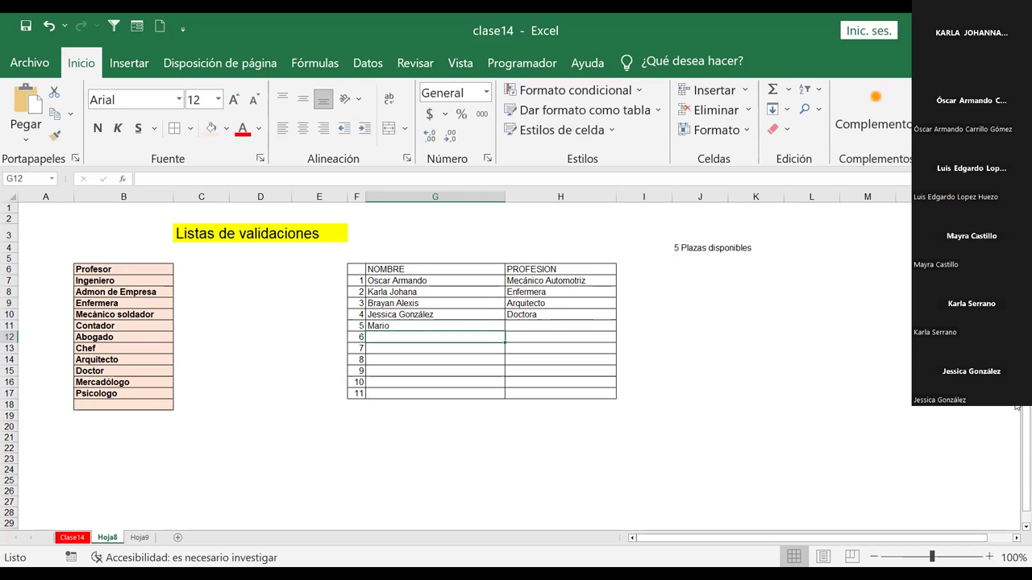
type("Luis ED")
key("BackSpace")
type("gardo")
key("Return")
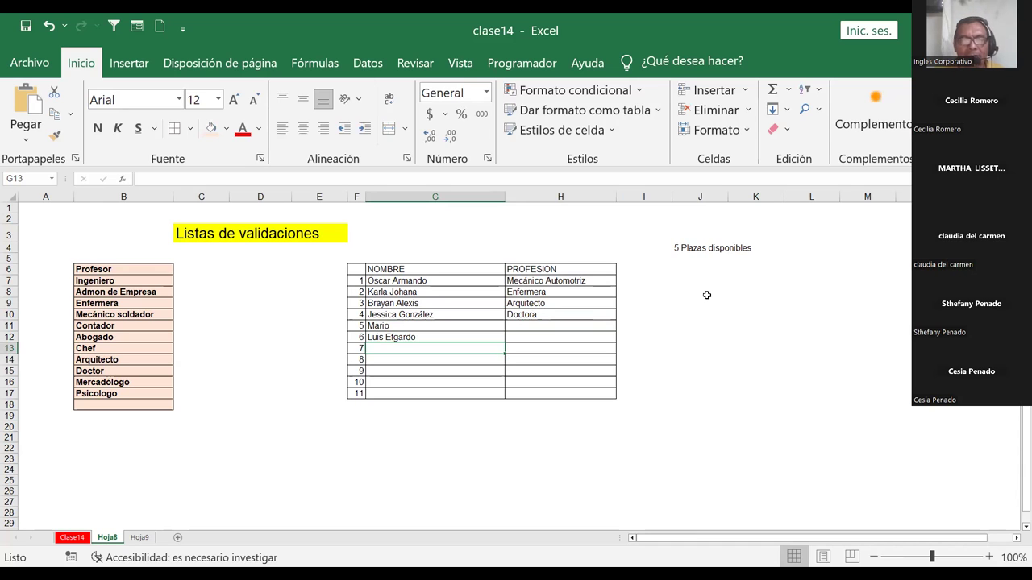
type("Jaime")
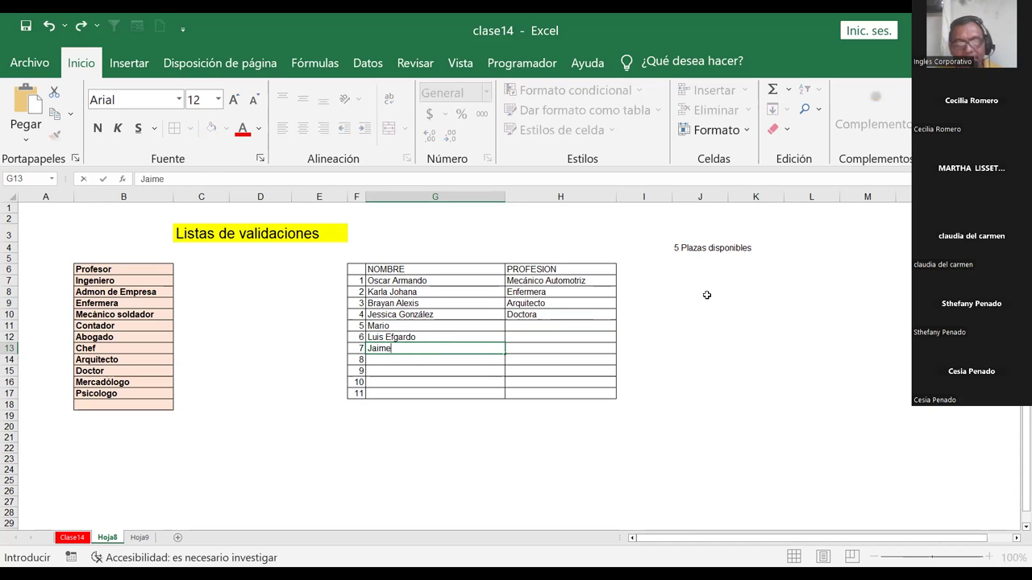
key("Tab")
- Fill in the professions Seguridad and Psicólogo for the fifth and sixth rows
key("Up")
key("Up")
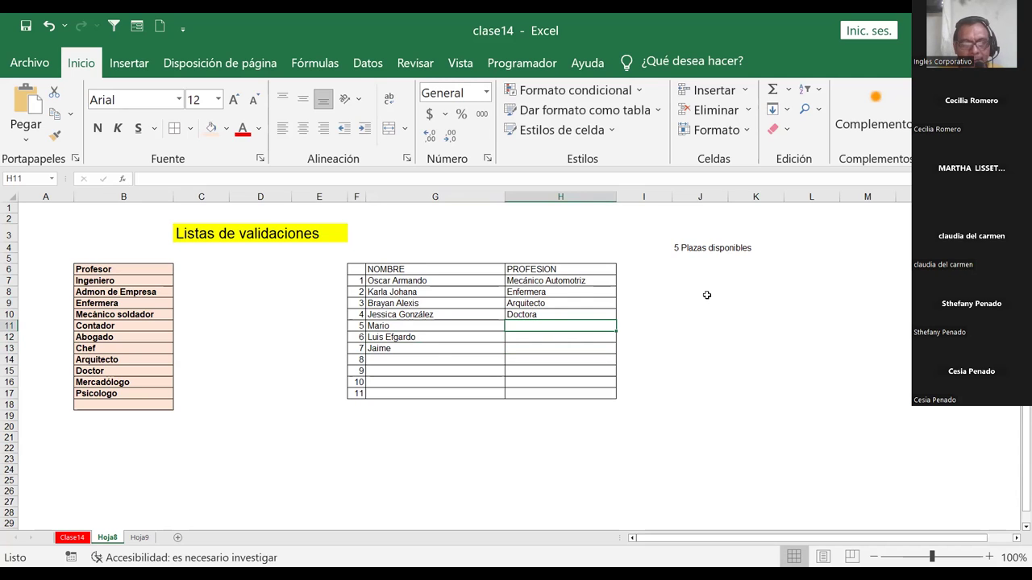
type("Seguridad")
key("Return")
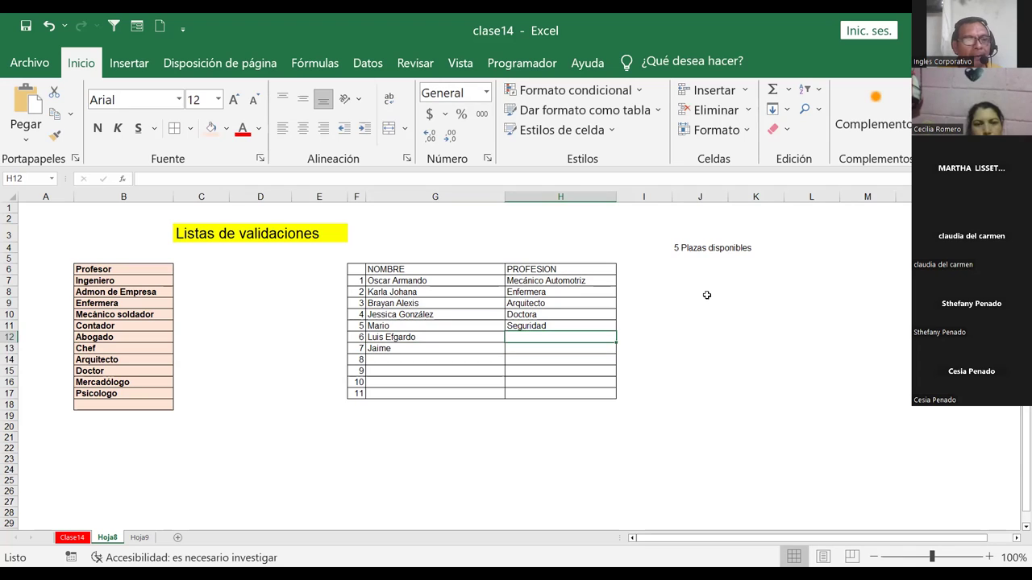
type("P")
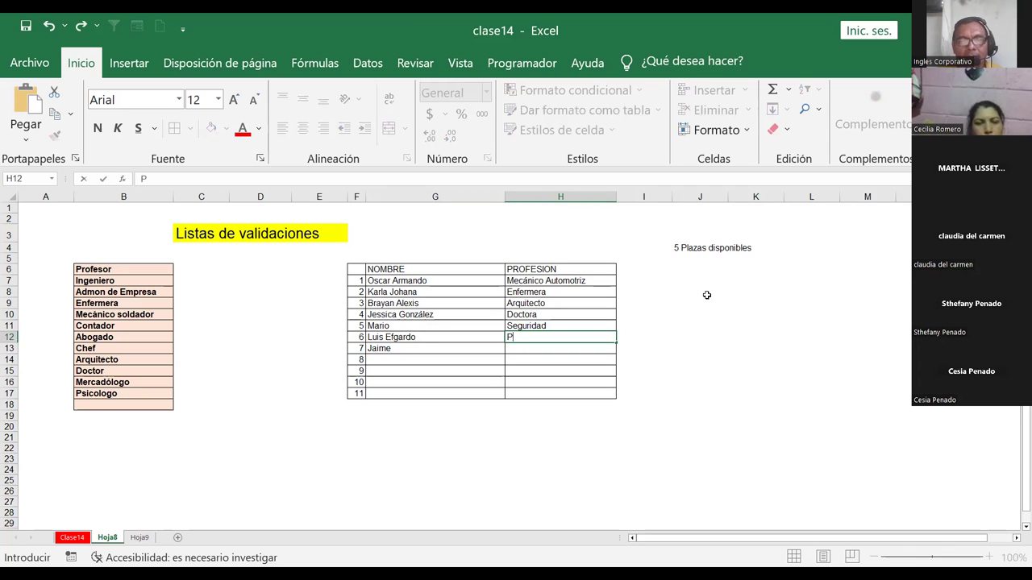
type("sico")
key("BackSpace")
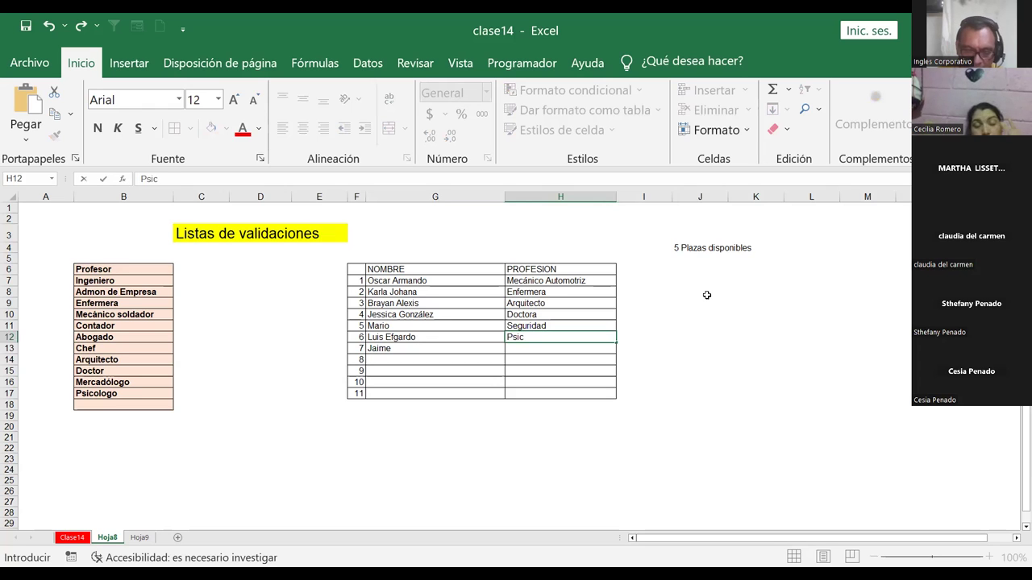
type("¨oc")
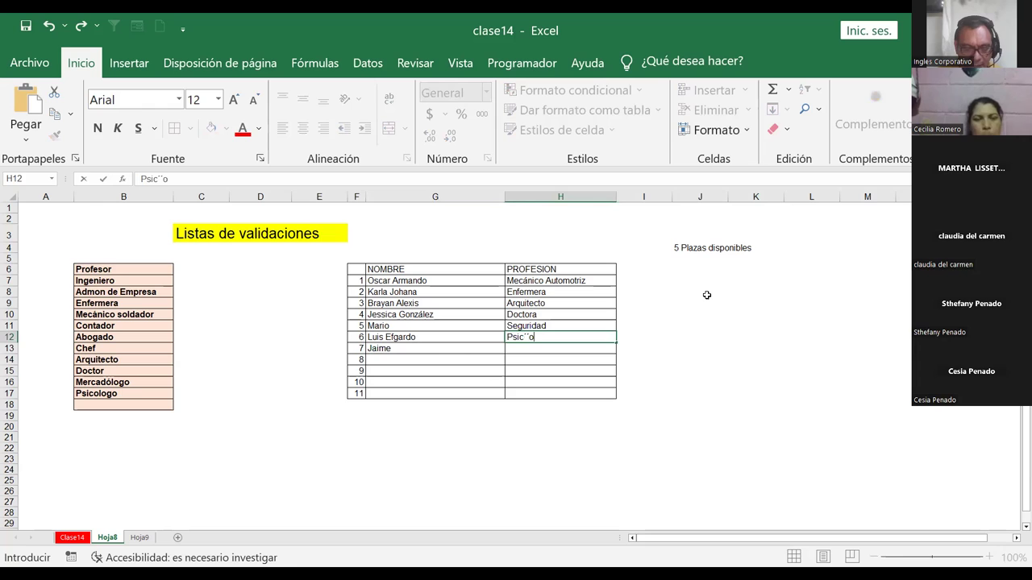
key("BackSpace")
key("BackSpace")
type("ól")
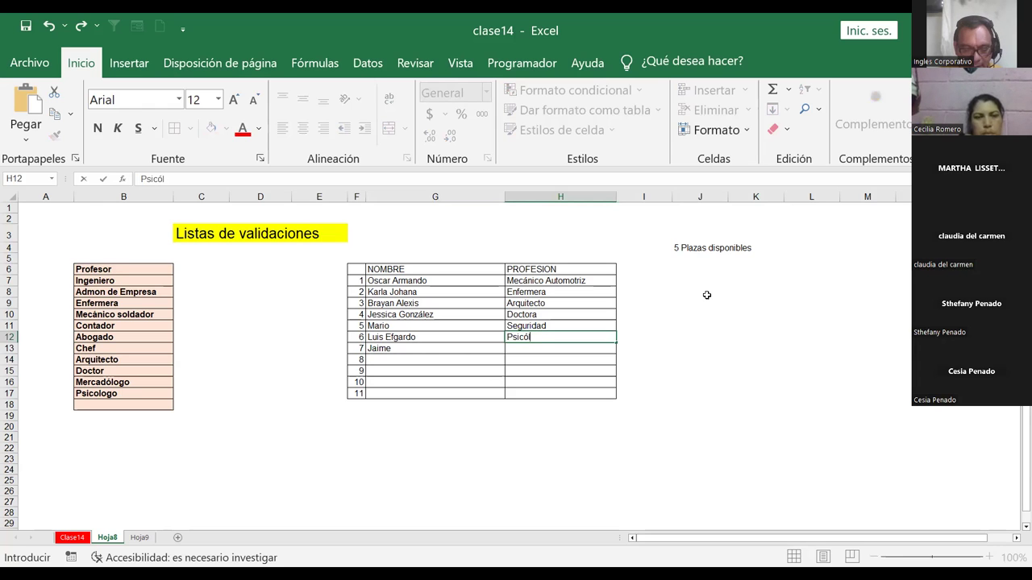
type("ogg")
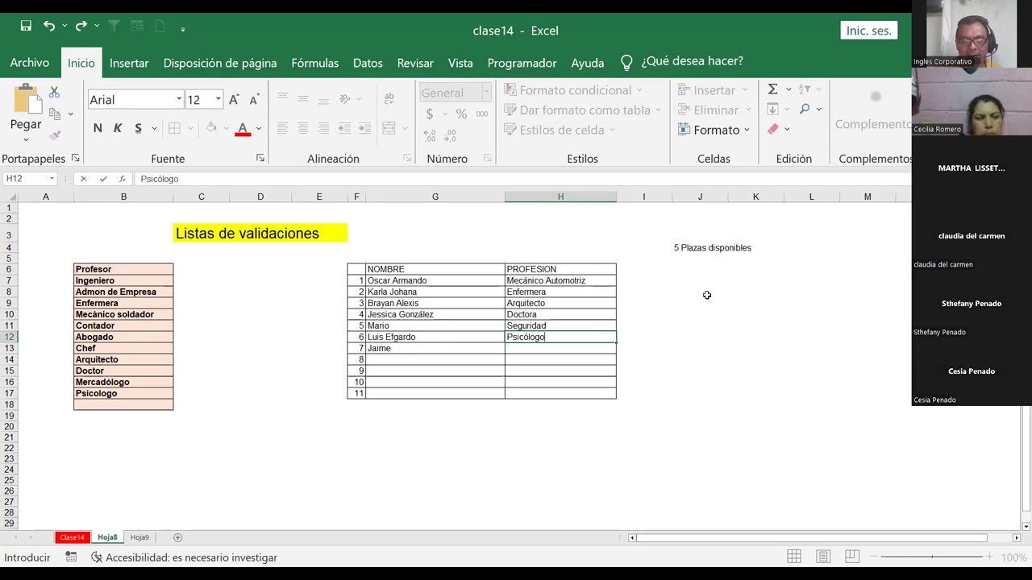
key("Return")
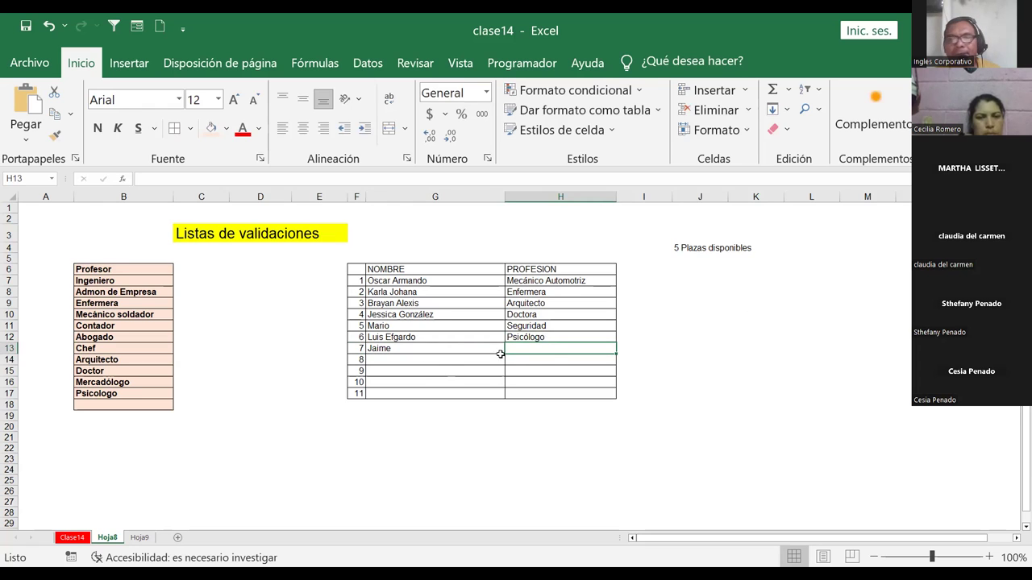
- Change the available-places note to read 25
left_click(434, 326)
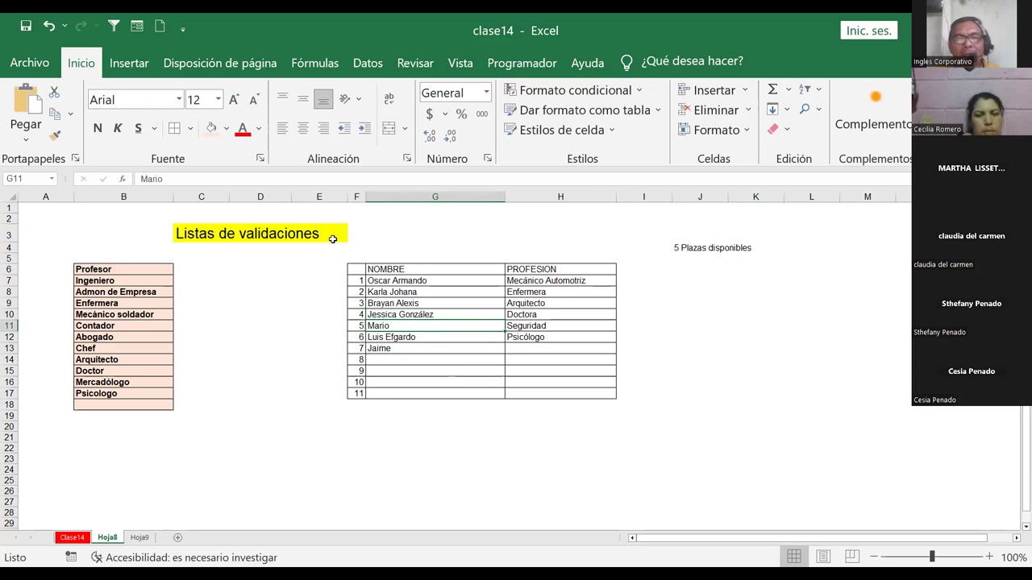
left_click(637, 250)
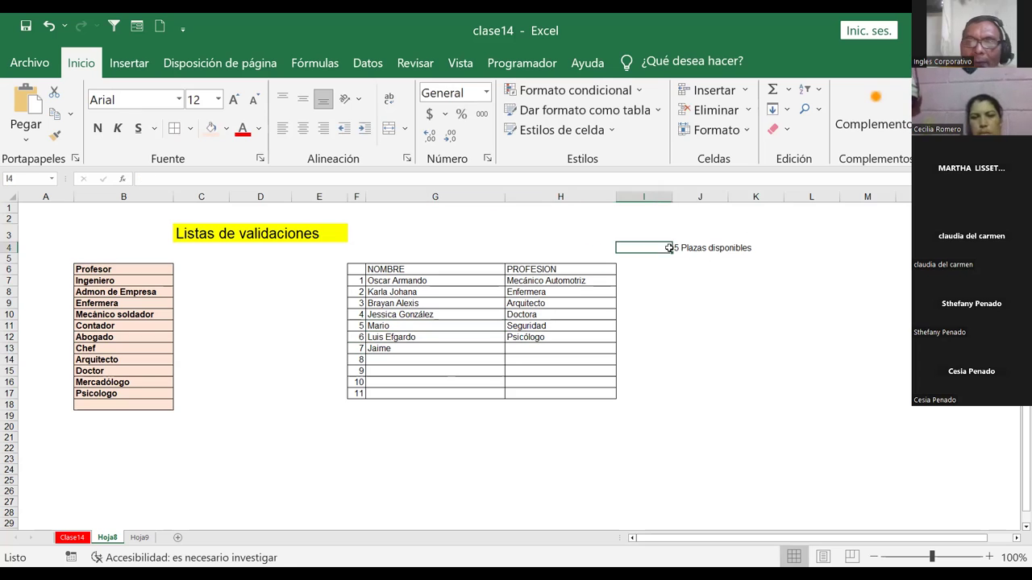
left_click(684, 252)
double_click(683, 252)
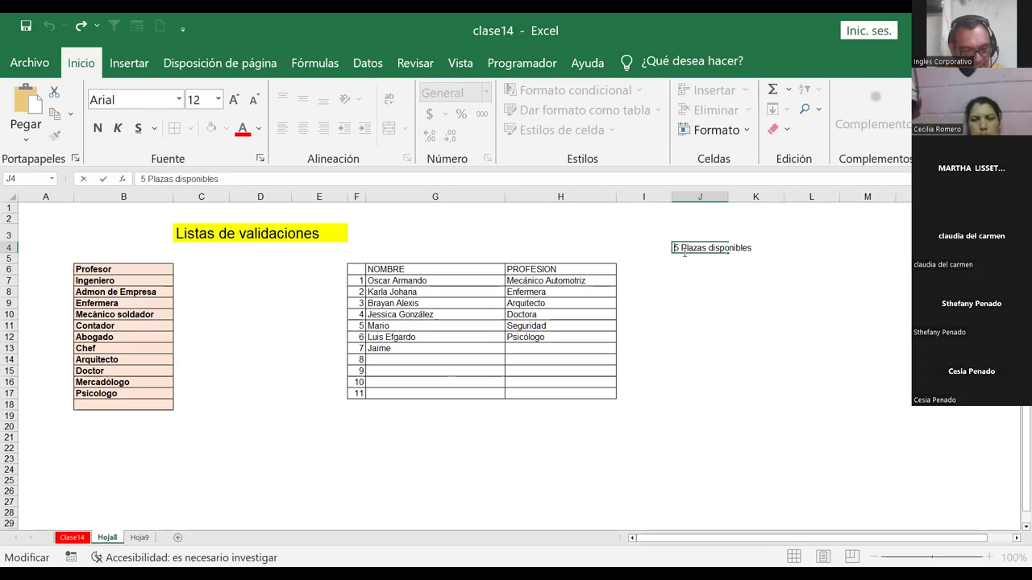
type("25")
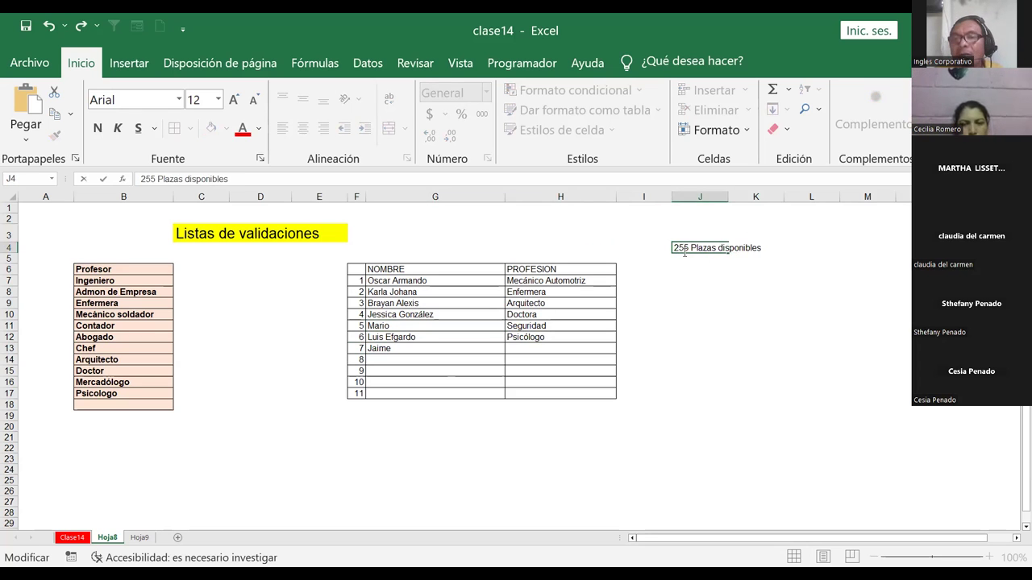
key("BackSpace")
key("Return")
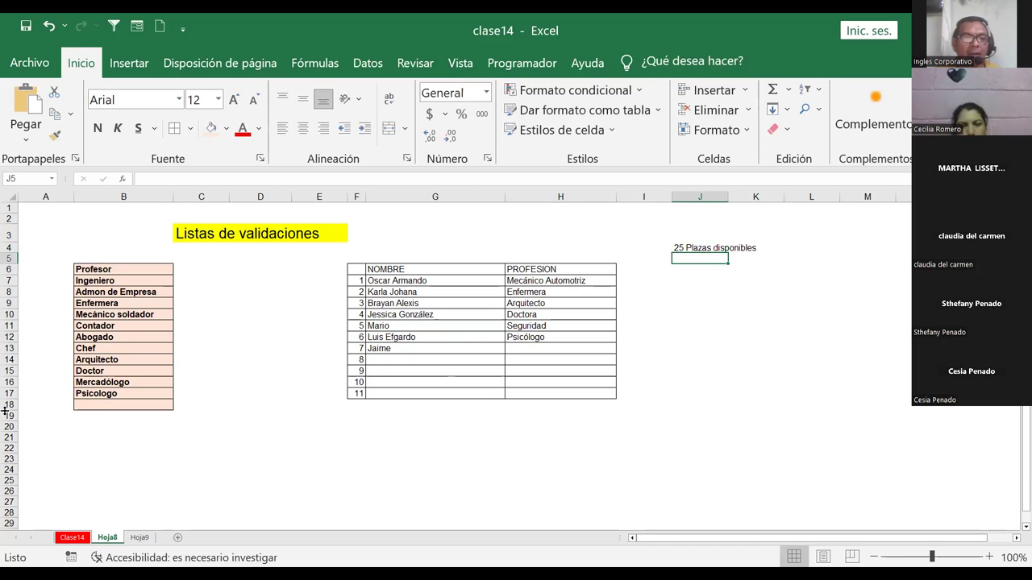
- Fill column A from A6 with a series numbered 1 to 57, increment 1
left_click(70, 271)
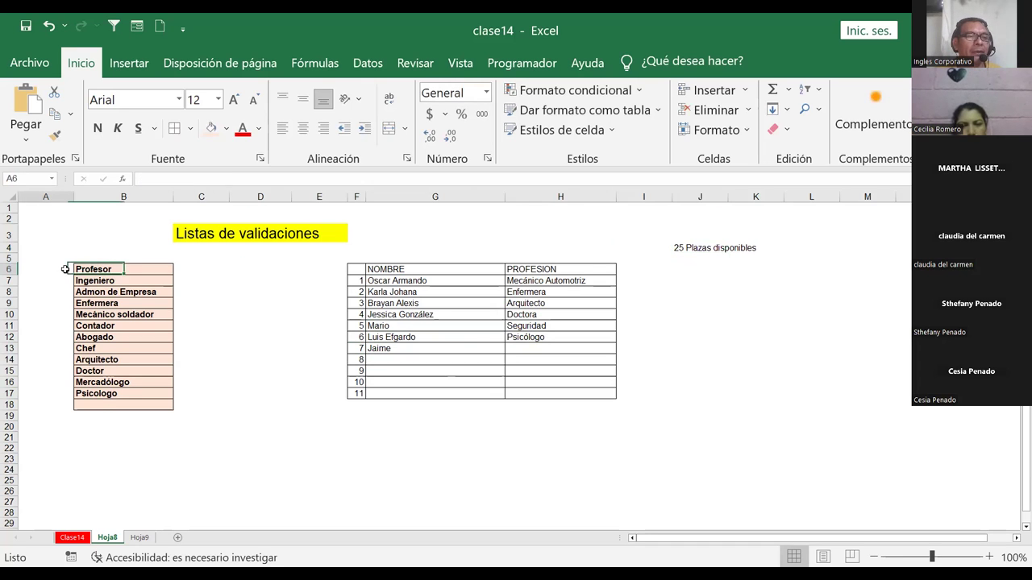
type("1")
key("Return")
left_click(68, 271)
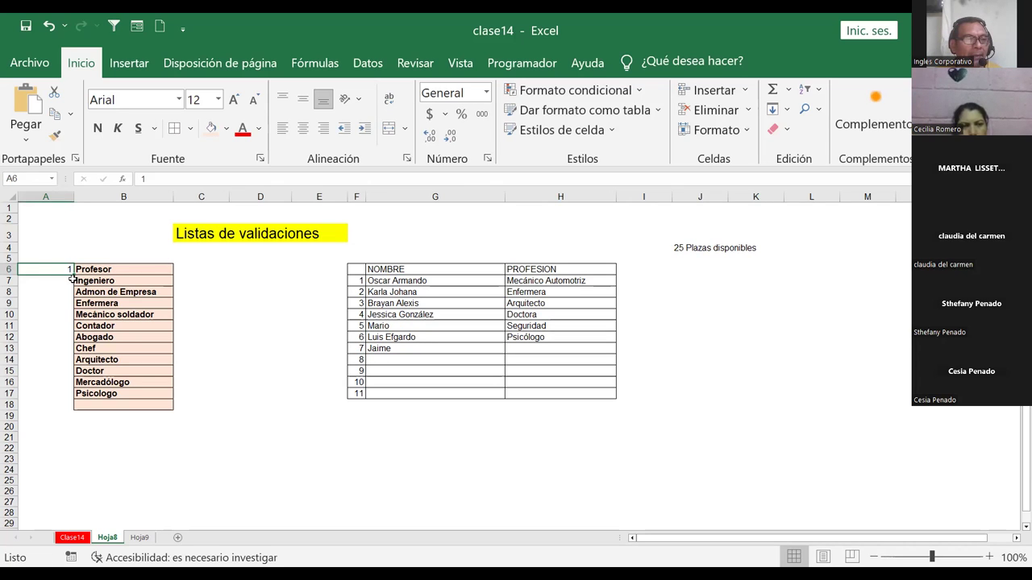
left_click_drag(72, 275, 46, 554)
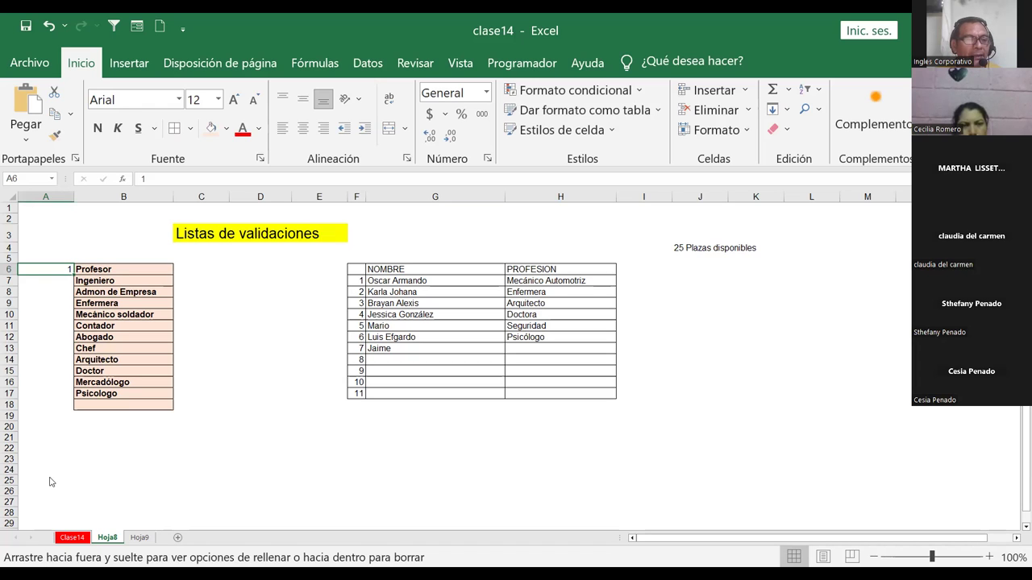
left_click_drag(102, 464, 102, 466)
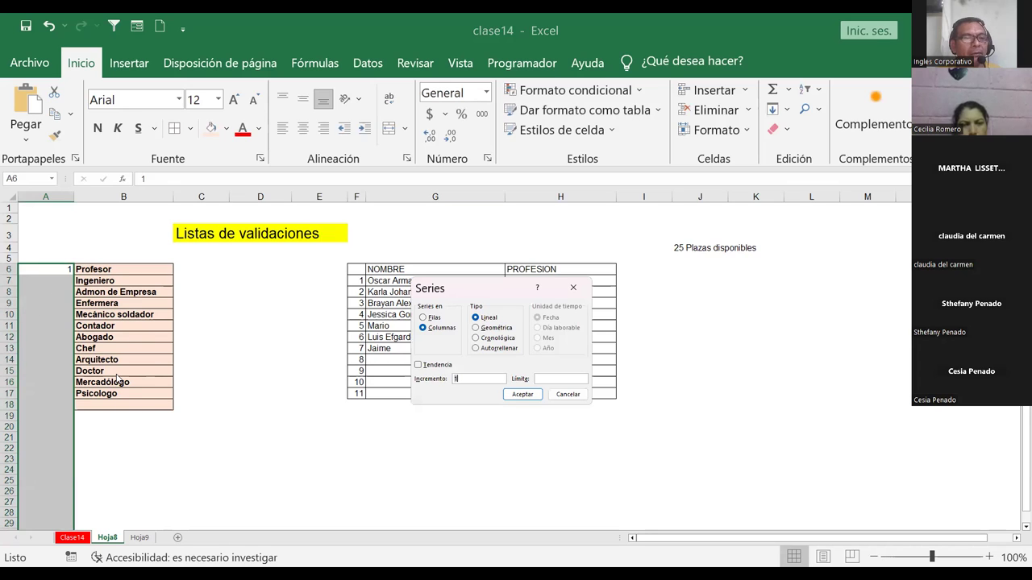
left_click(520, 395)
key("Return")
scroll(182, 436, "down", 10)
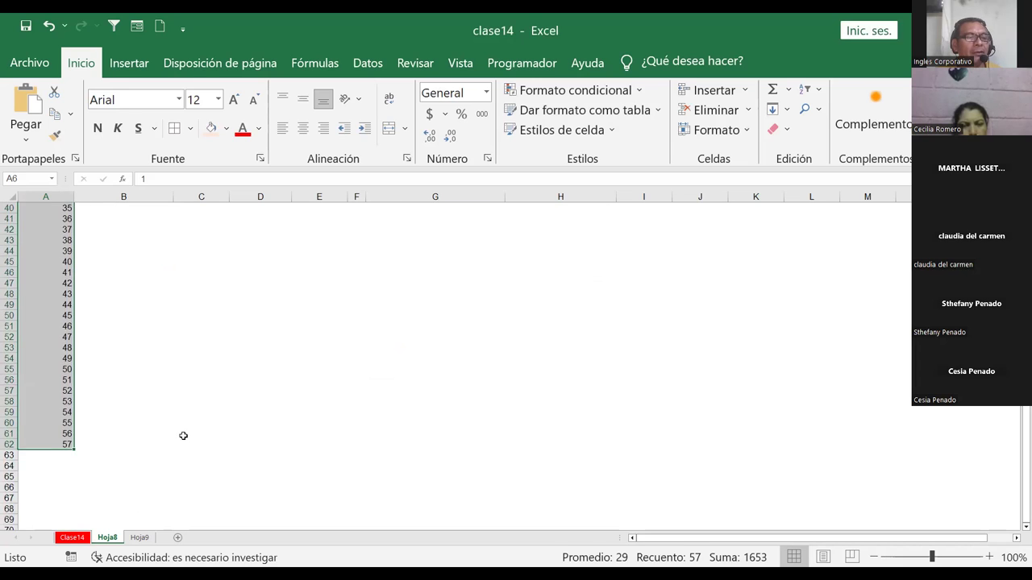
scroll(183, 437, "up", 10)
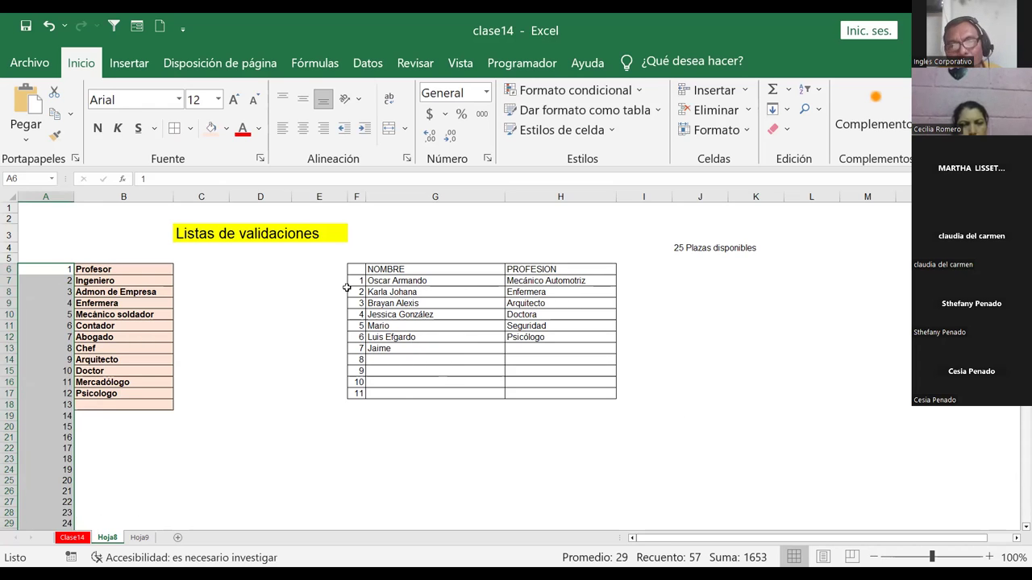
- Select all names and professions in the NOMBRE/PROFESION table, G7:H17
left_click(409, 281)
left_click_drag(408, 281, 418, 348)
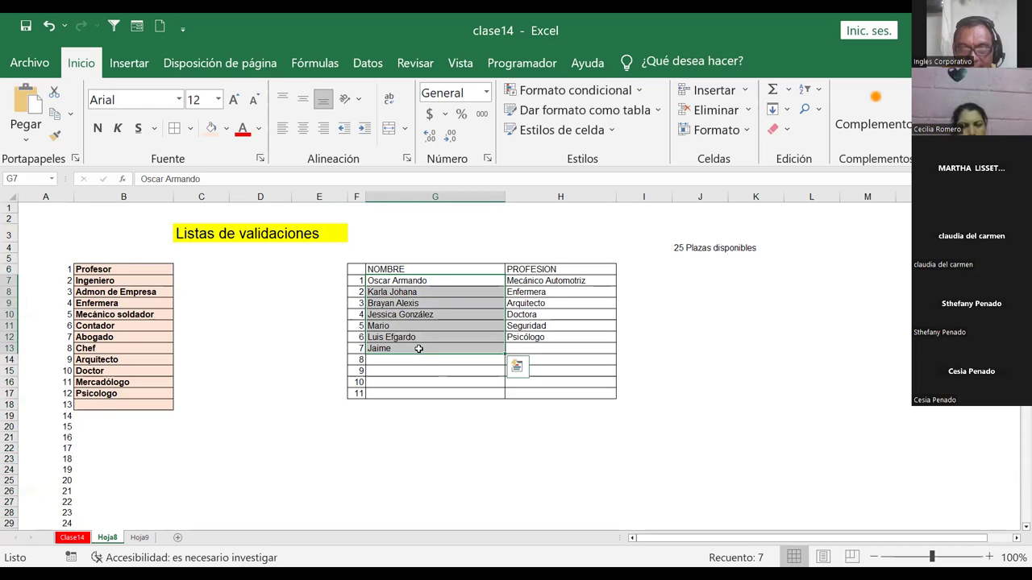
left_click(538, 284)
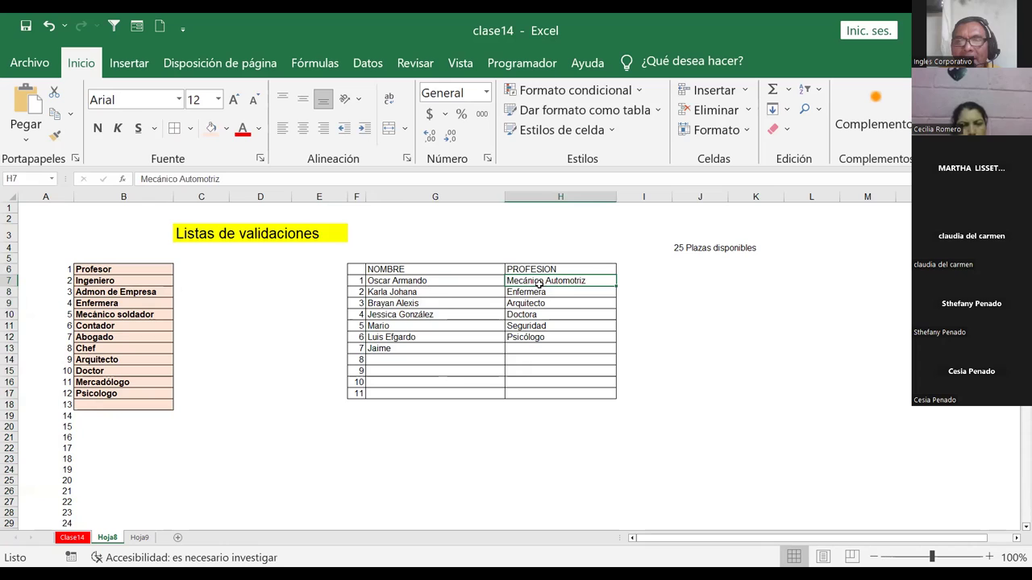
left_click_drag(538, 292, 557, 390)
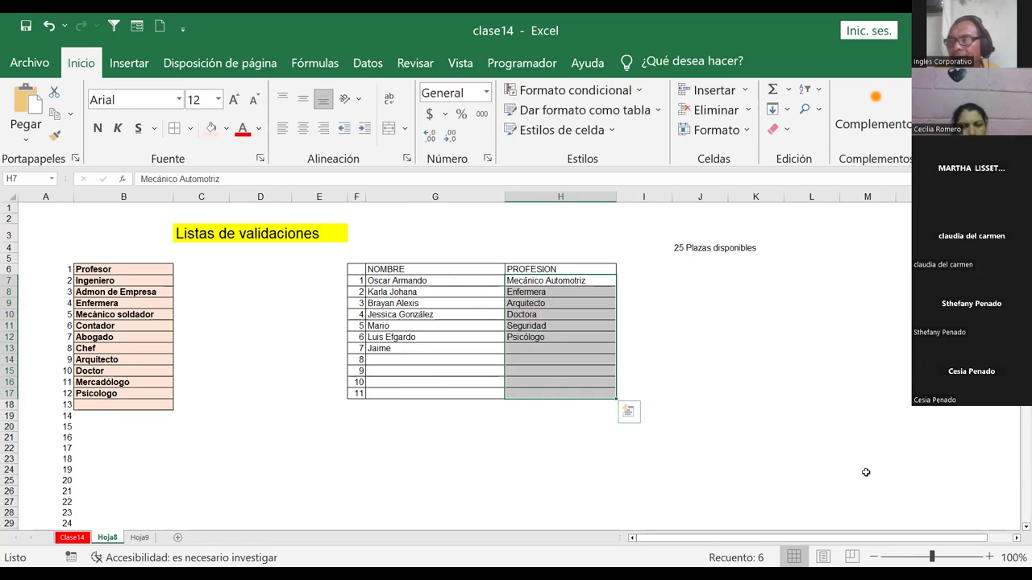
left_click(436, 426)
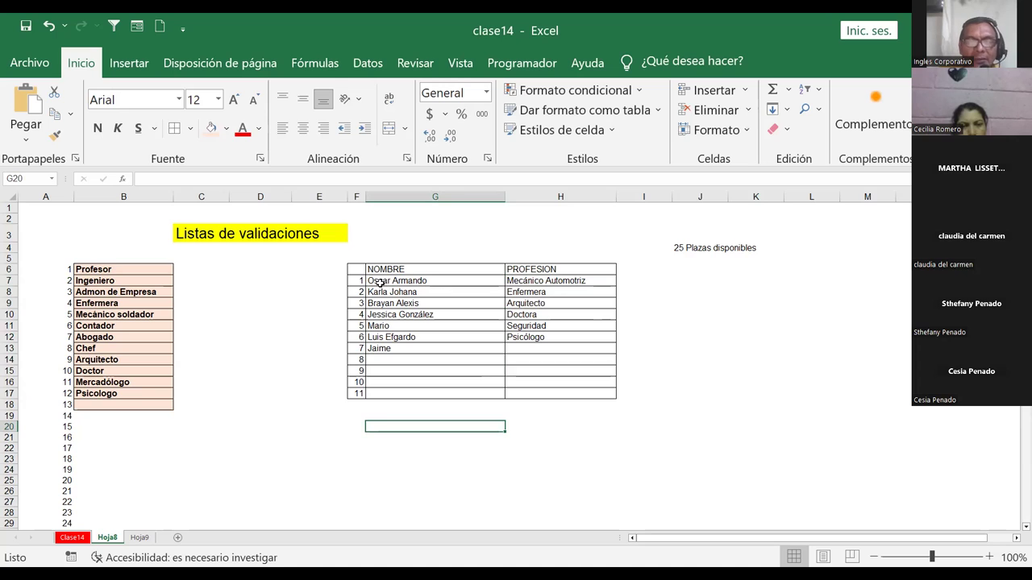
left_click_drag(379, 281, 549, 397)
key("Delete")
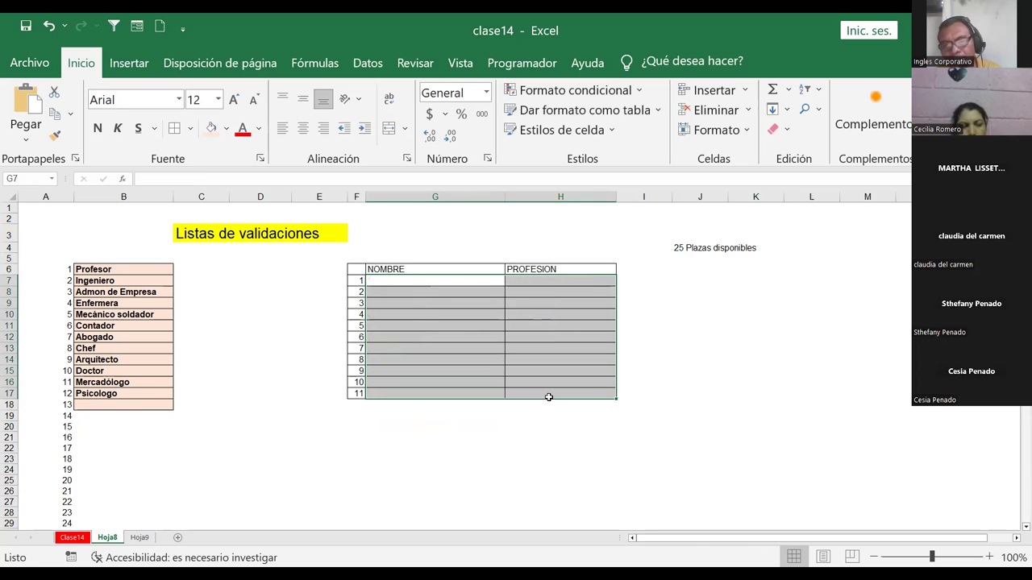
left_click(685, 325)
left_click_drag(352, 268, 567, 394)
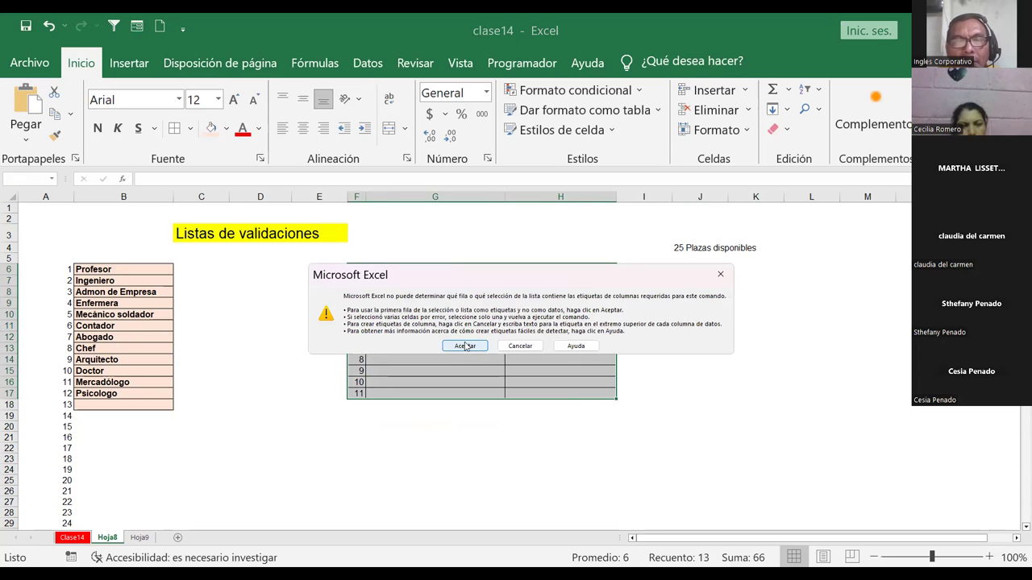
left_click(465, 346)
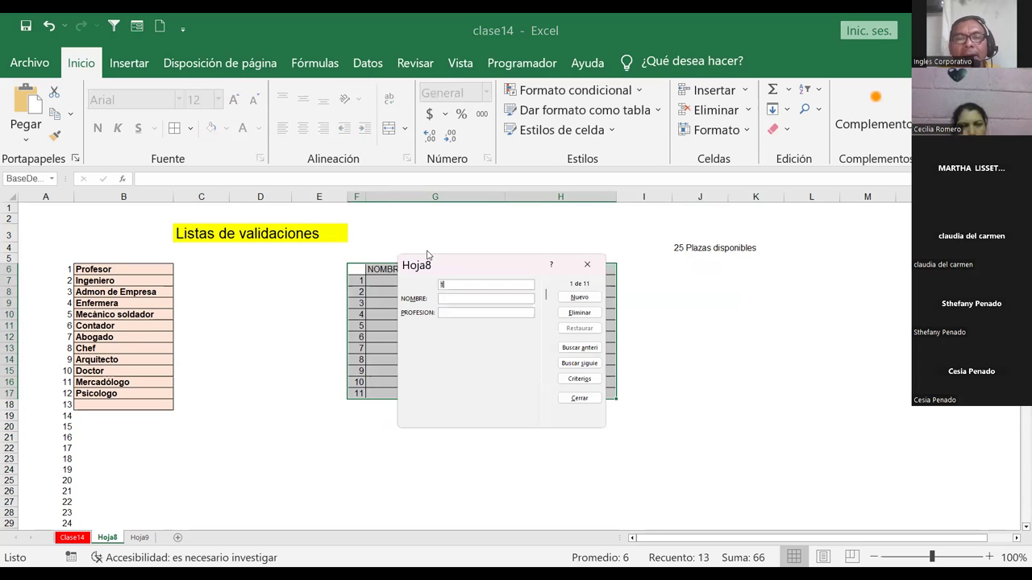
left_click(587, 264)
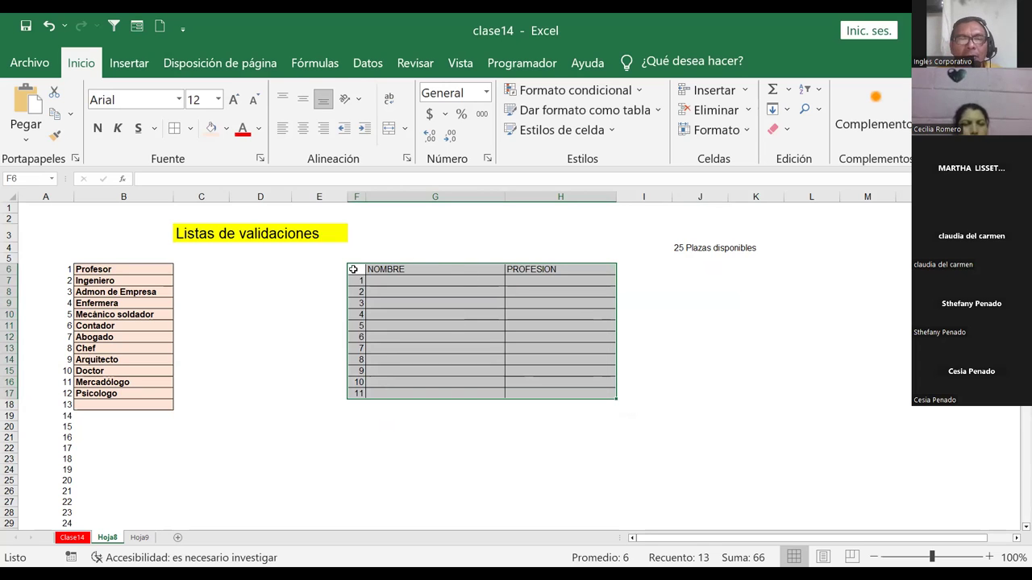
left_click_drag(355, 269, 583, 388)
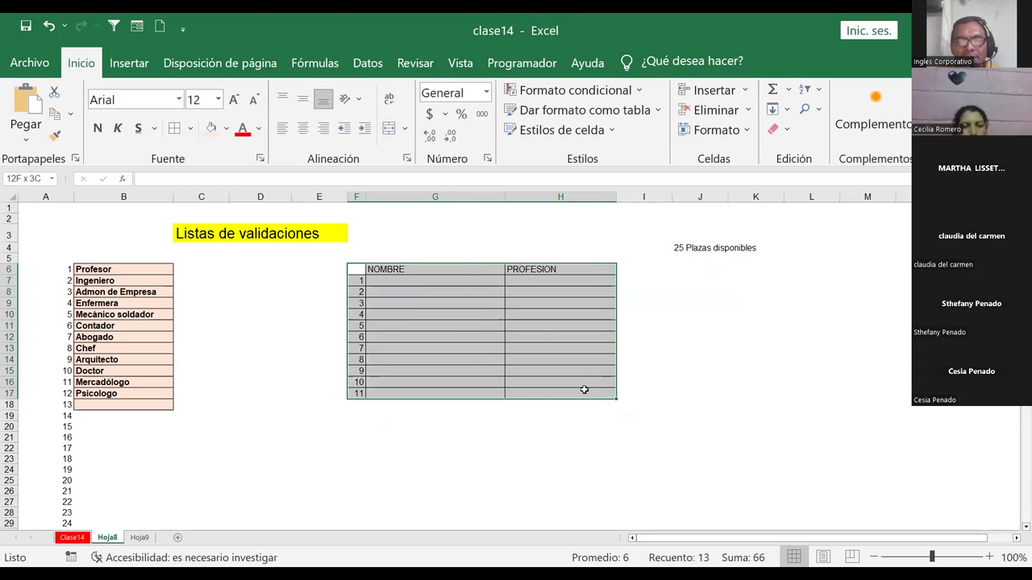
- Format F6:H17 as a table with headers, then narrow the number column F
left_click(129, 66)
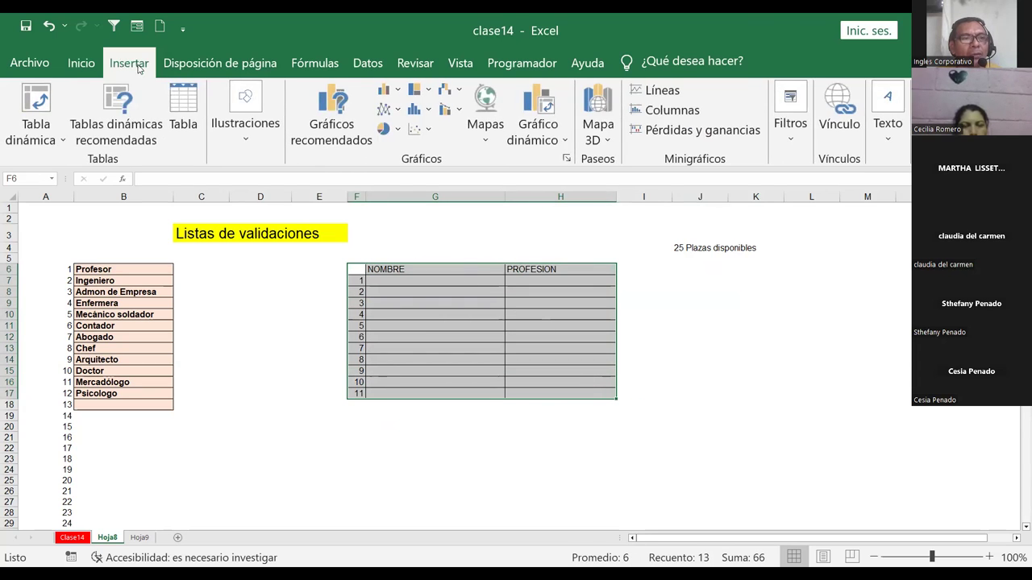
left_click(183, 113)
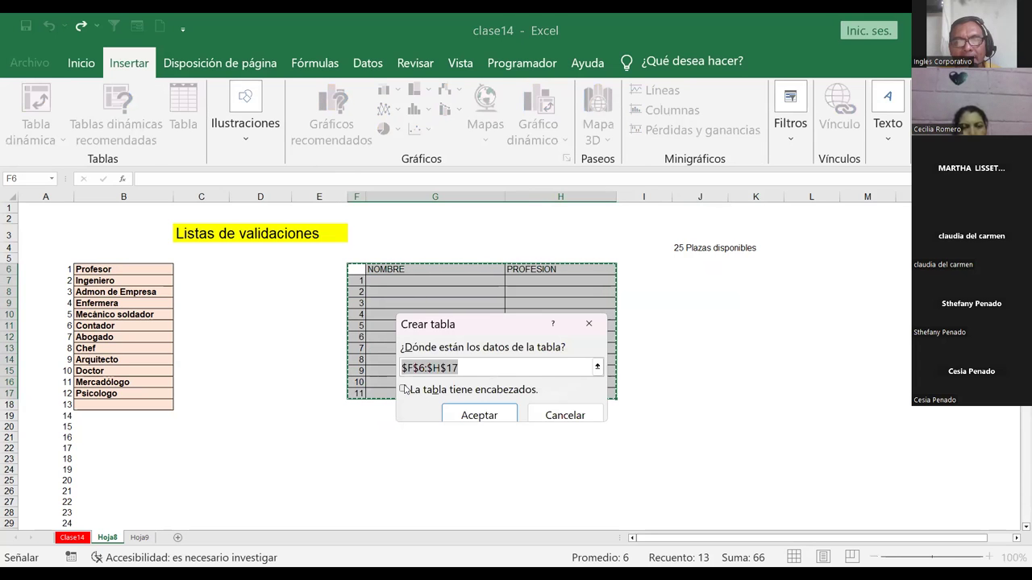
left_click(403, 389)
left_click(468, 421)
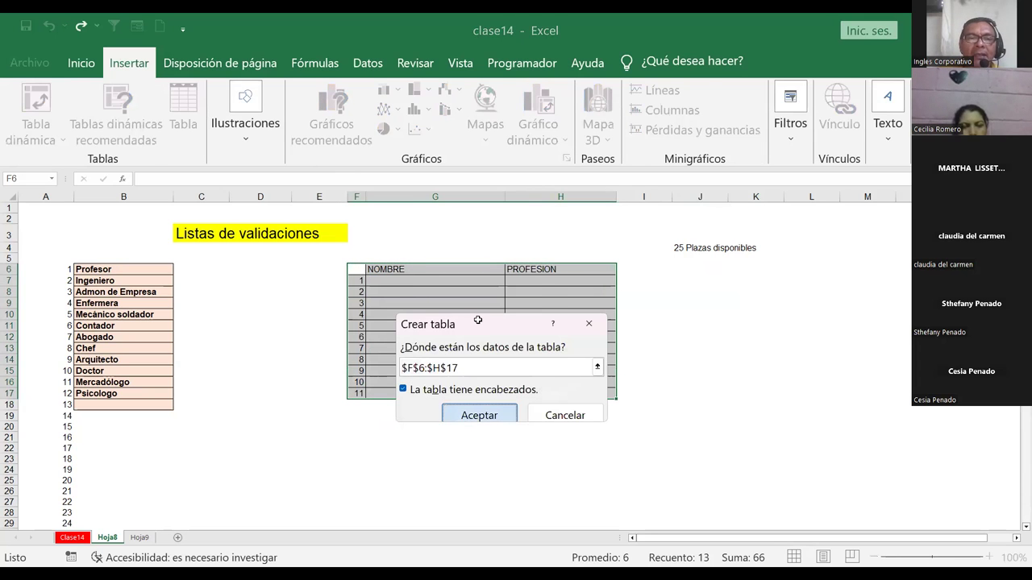
left_click_drag(400, 193, 378, 194)
left_click_drag(363, 270, 544, 394)
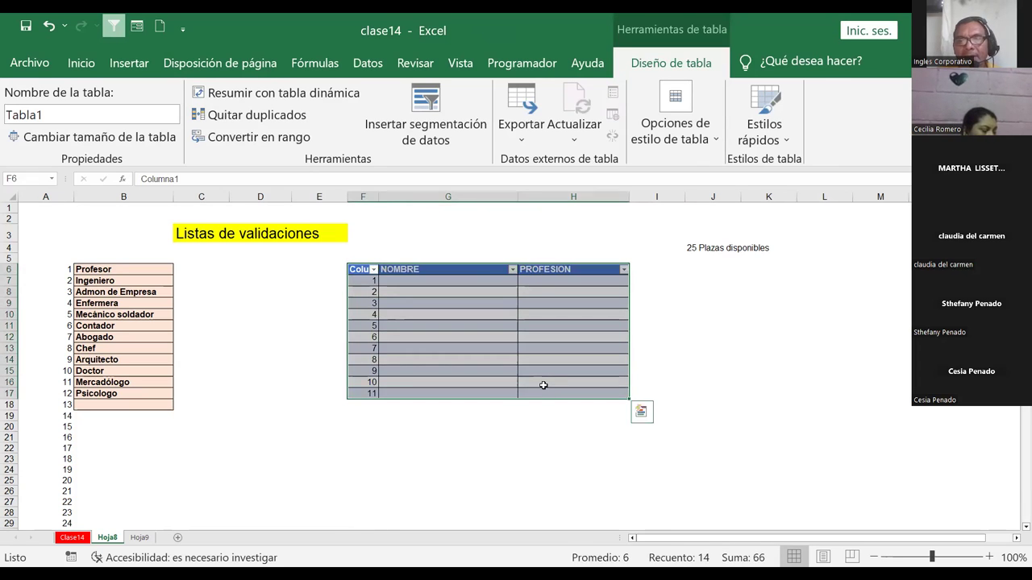
- Through the table's data form, add two people with professions Doctora and Ingeniera
left_click(138, 28)
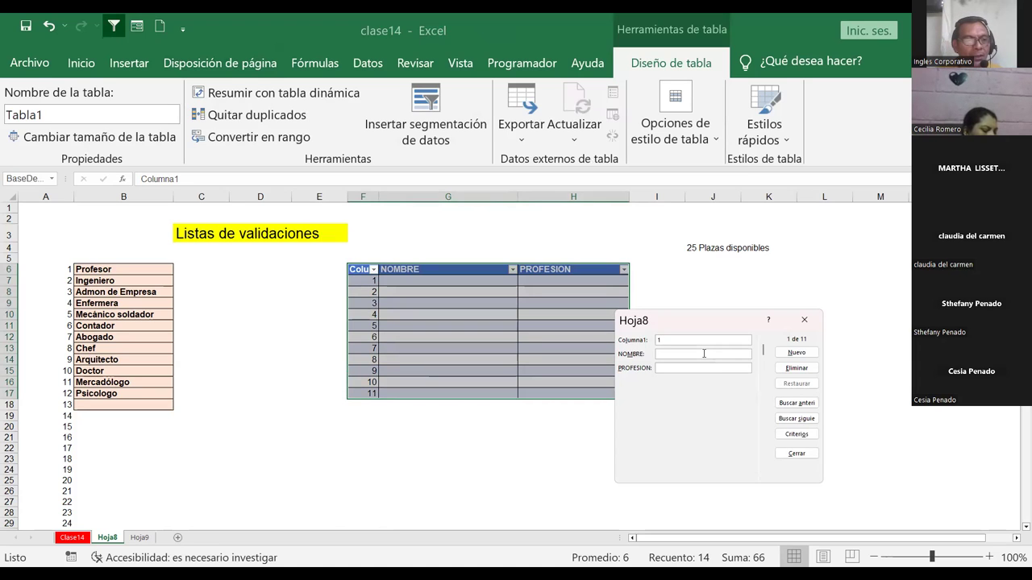
type("Karla")
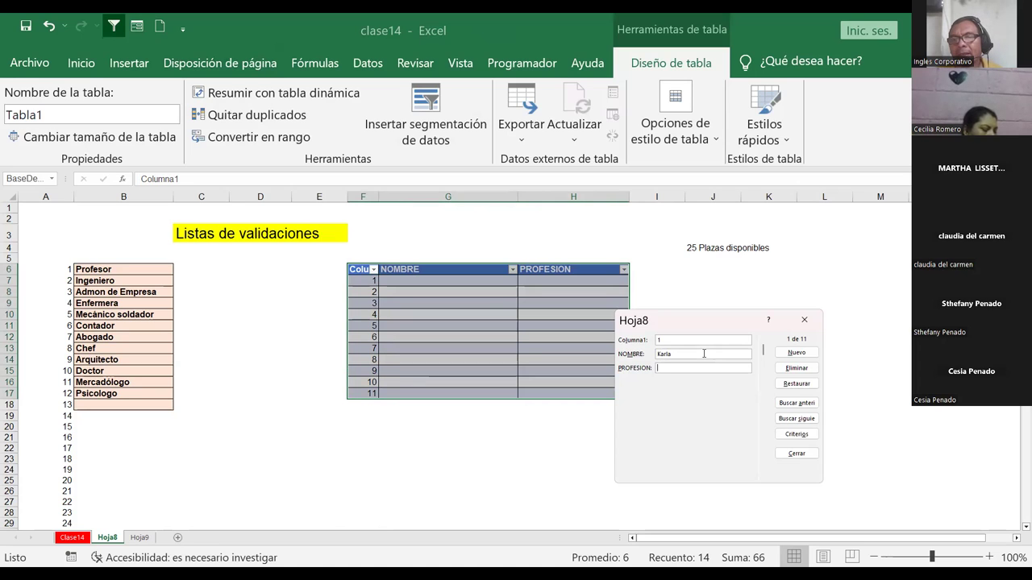
type("Doctor")
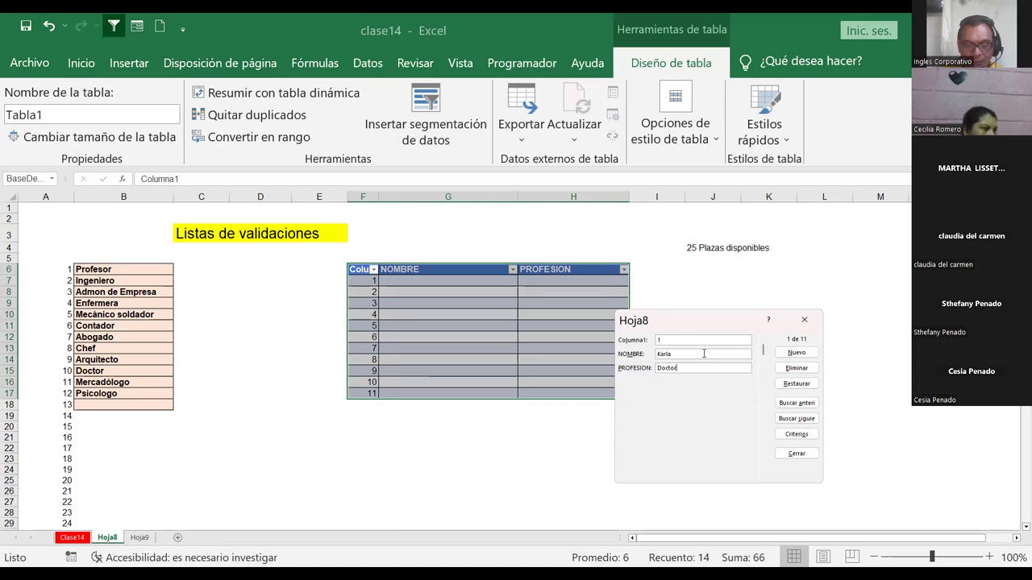
type("a")
key("Return")
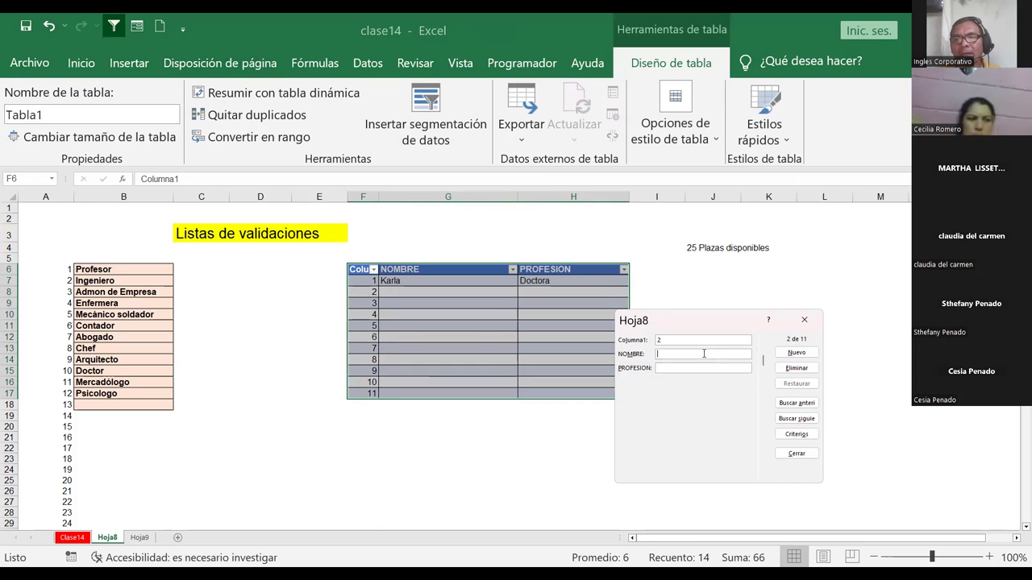
left_click(704, 353)
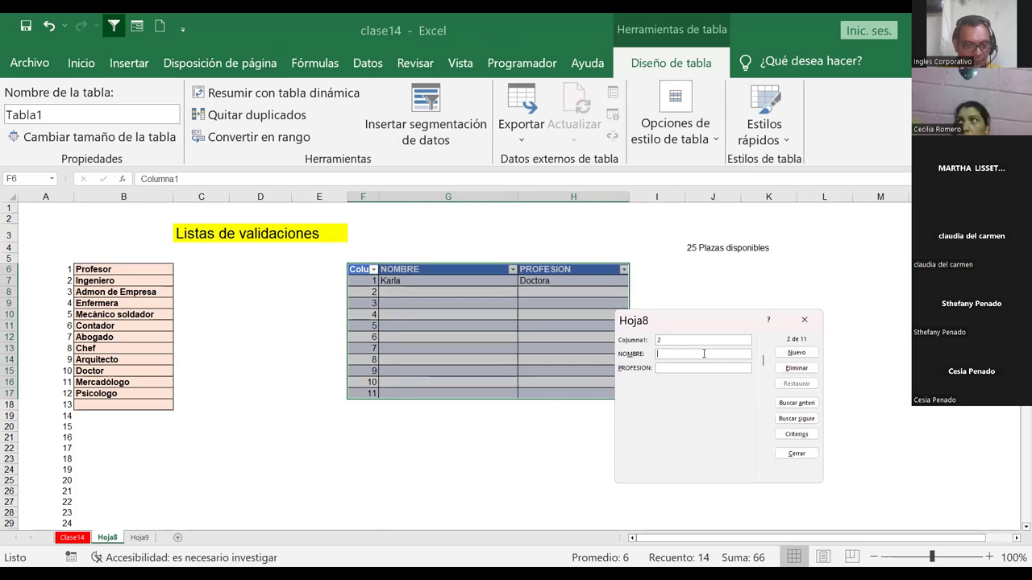
type("Sthefany")
key("Tab")
type("Ingeniera")
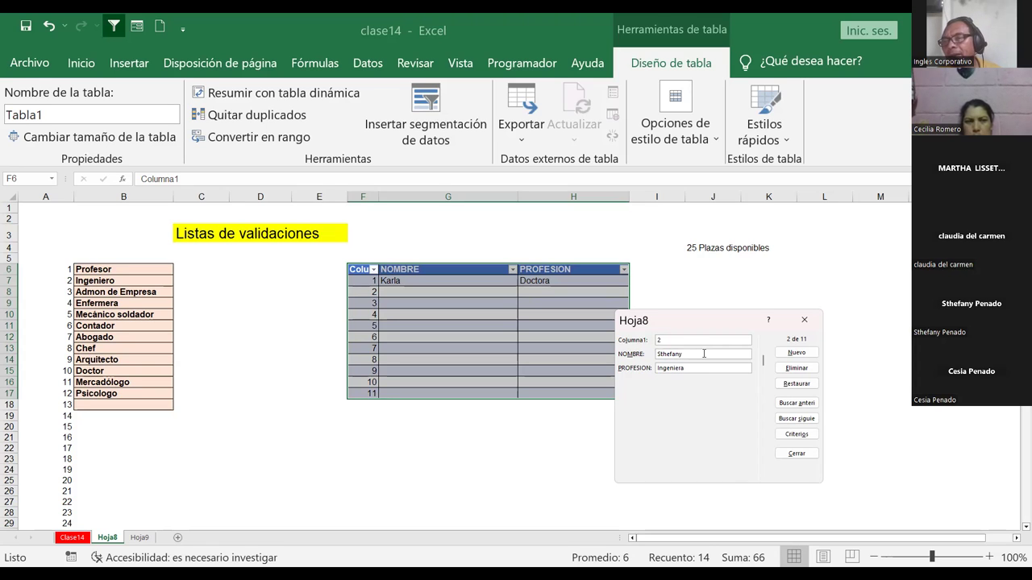
key("Return")
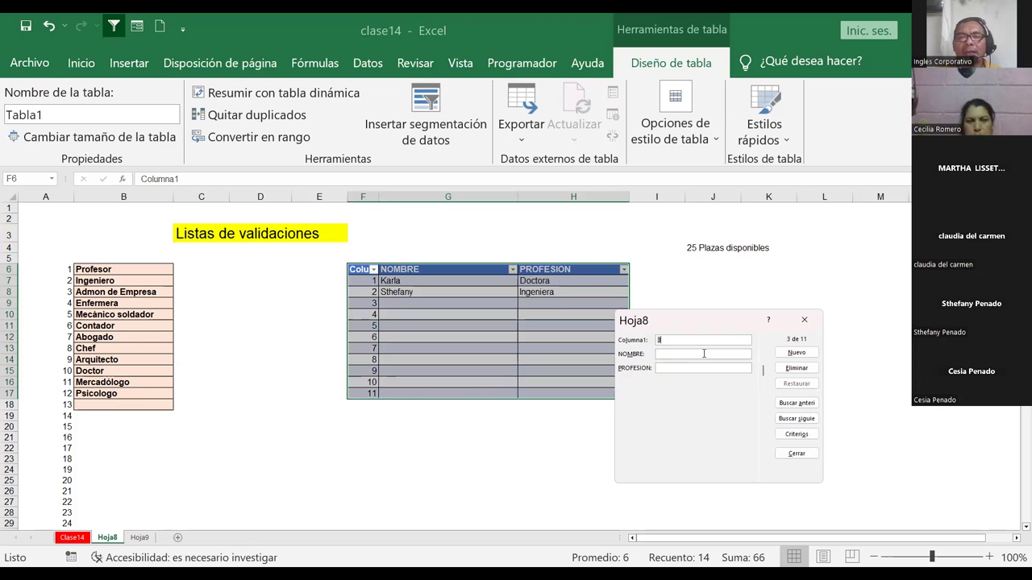
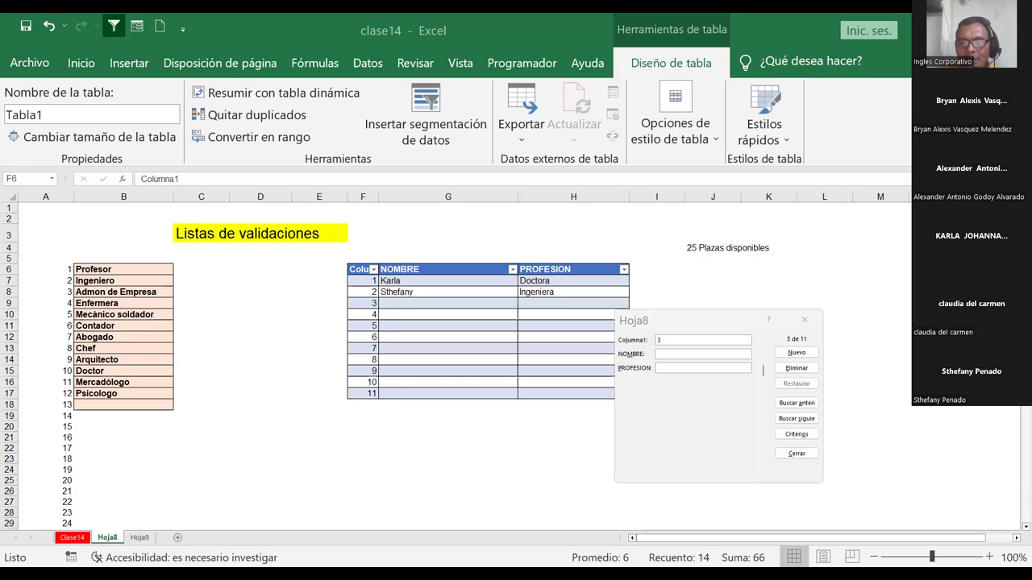
- Close the Hoja8 data form, currently at record 3 of 11, with Cerrar
left_click(763, 370)
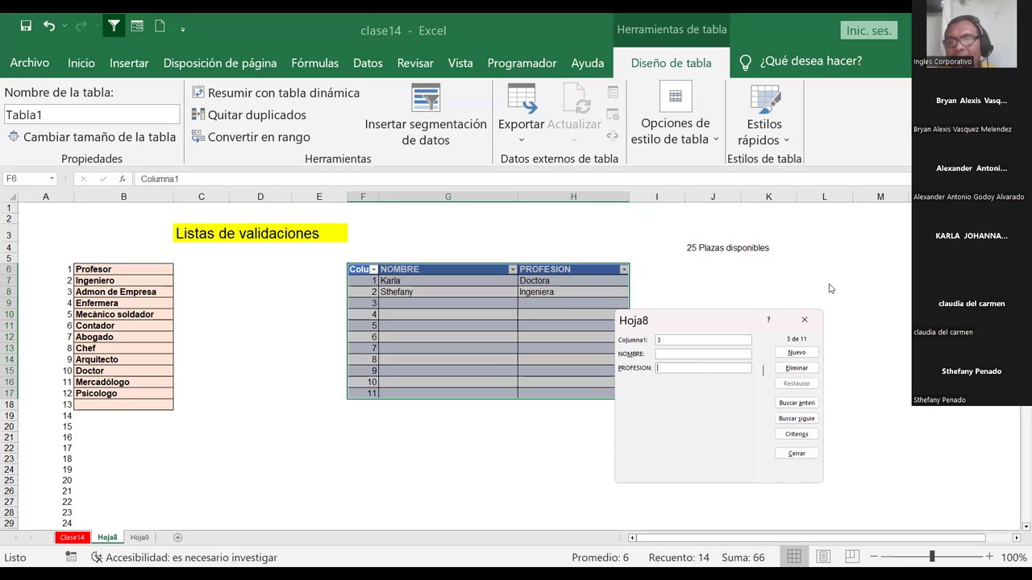
- Clear Doctora and Ingeniera from cells H7:H8 in the PROFESION column
key("Escape")
left_click(531, 280)
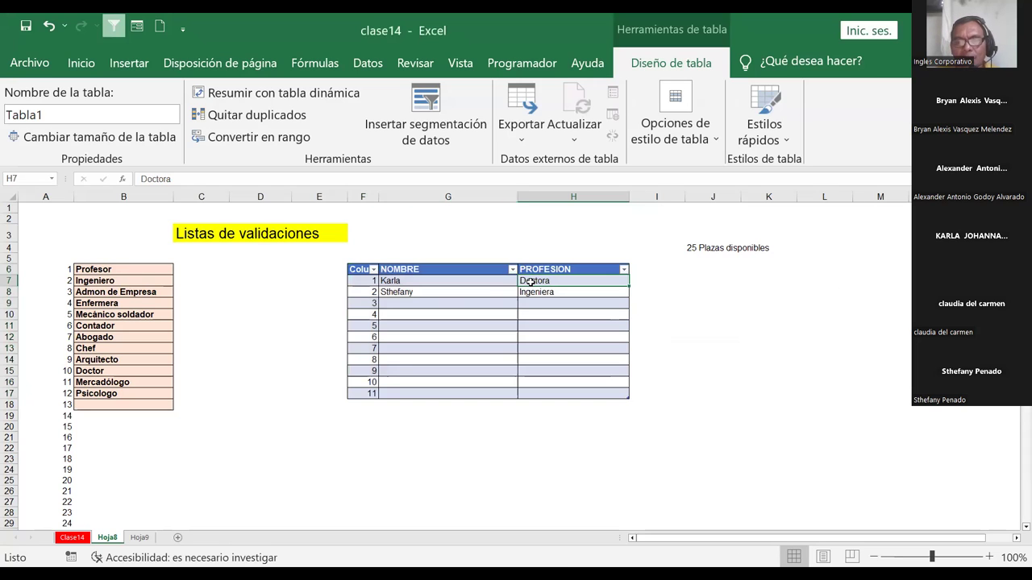
key("Delete")
key("Down")
key("Delete")
key("Up")
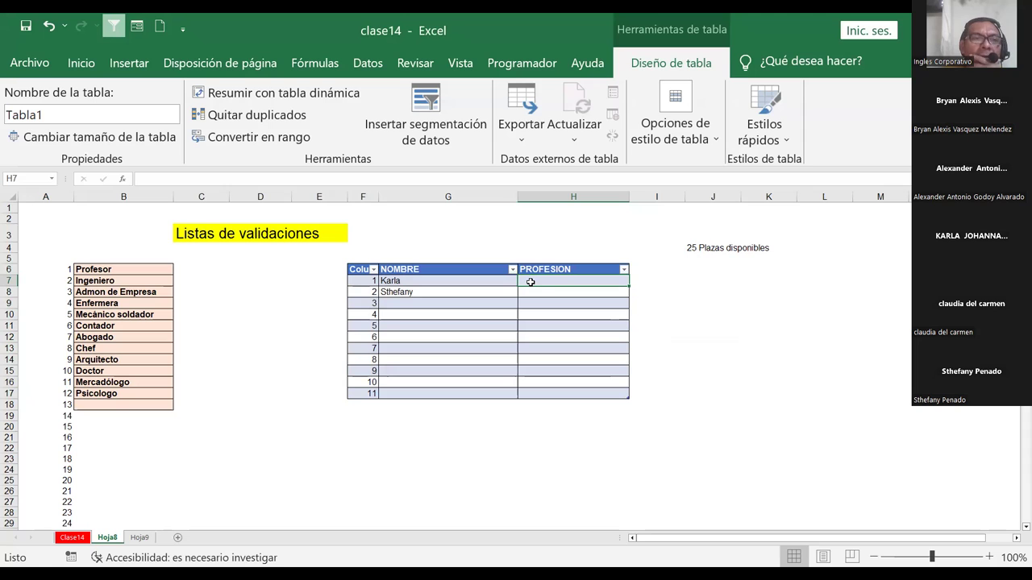
- Switch to the Datos tab and open the Validación de datos dropdown
left_click(80, 63)
left_click(368, 63)
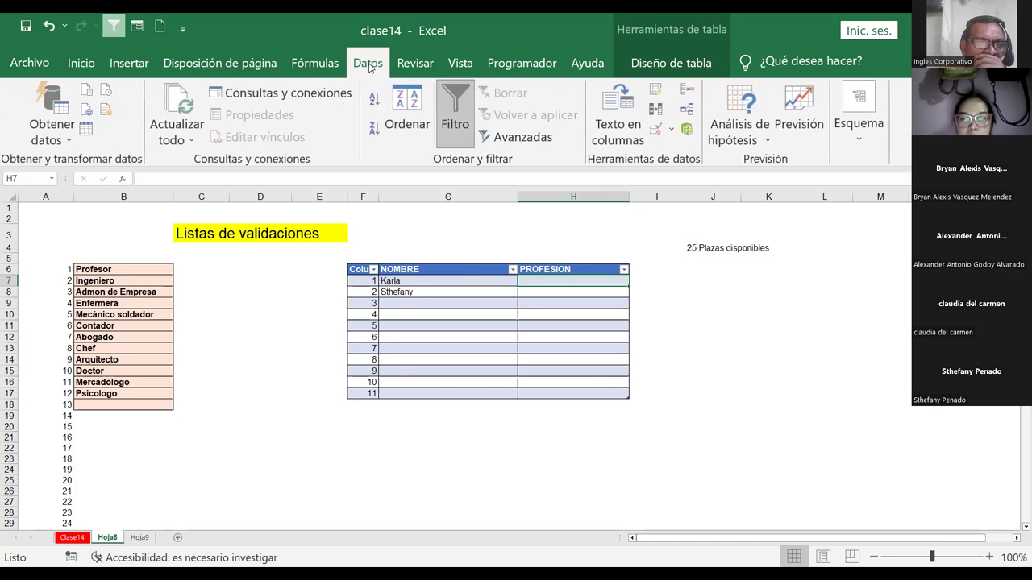
left_click(81, 63)
left_click(313, 62)
left_click(81, 62)
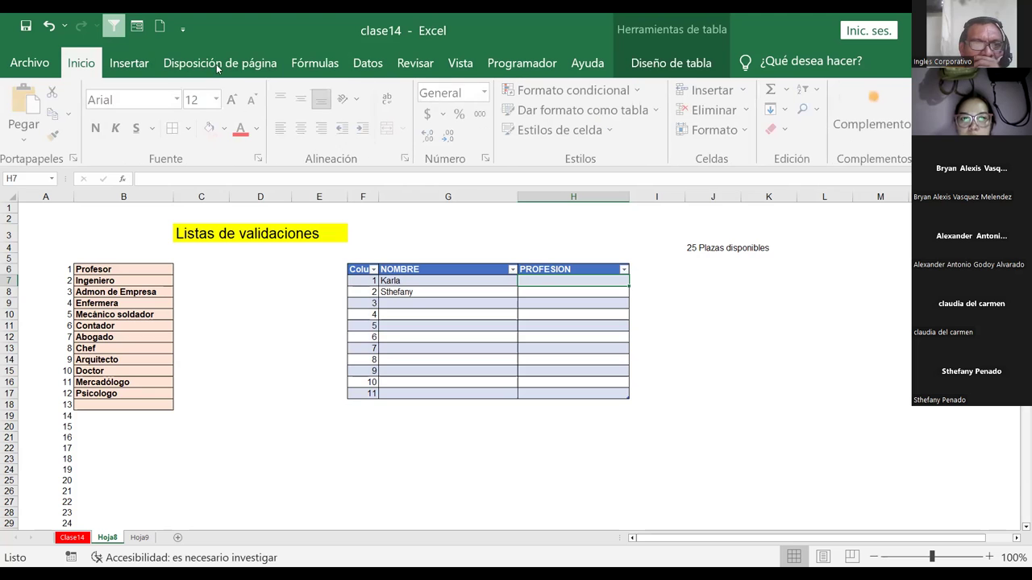
left_click(367, 63)
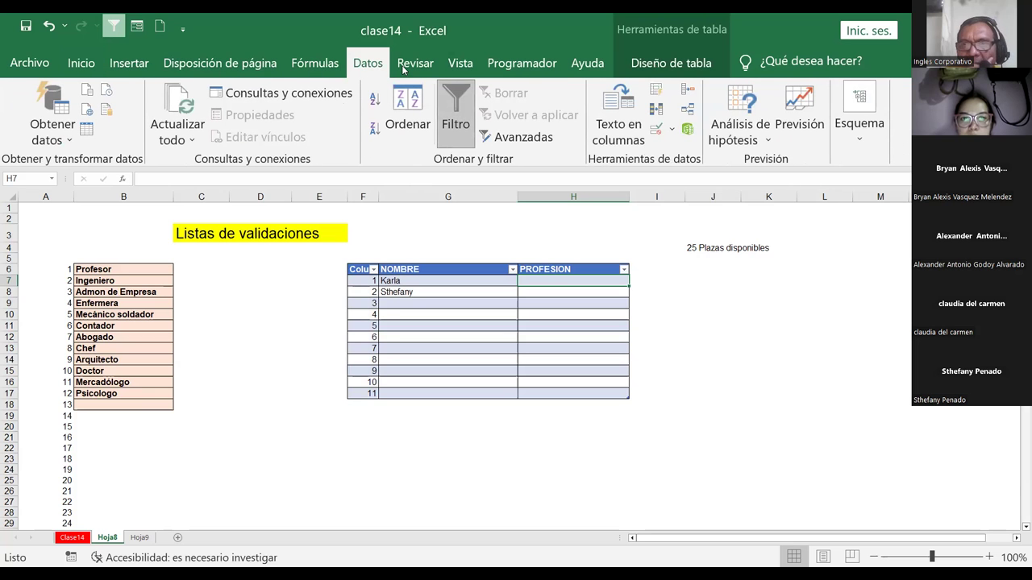
left_click(674, 131)
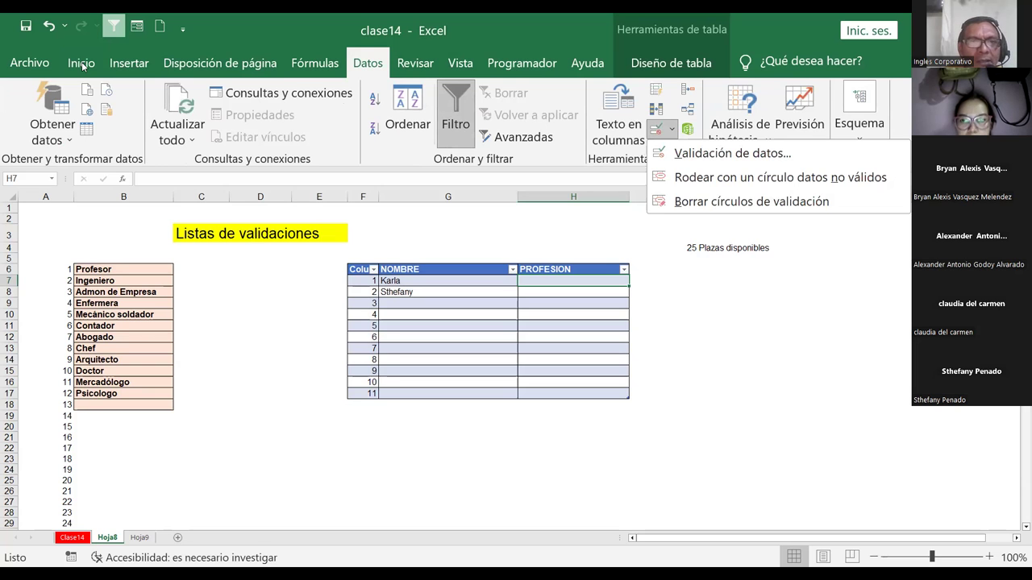
left_click(366, 66)
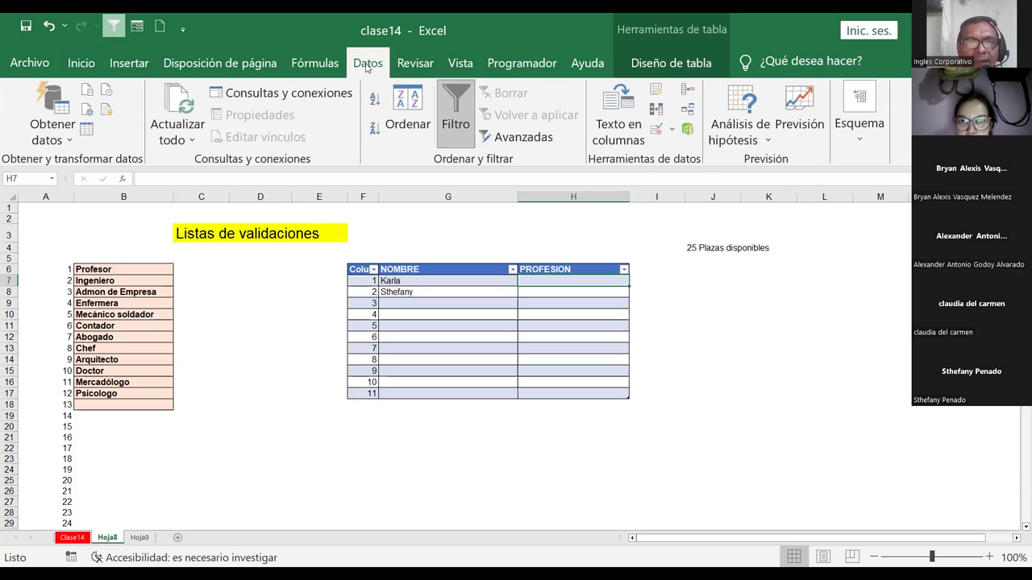
left_click(674, 131)
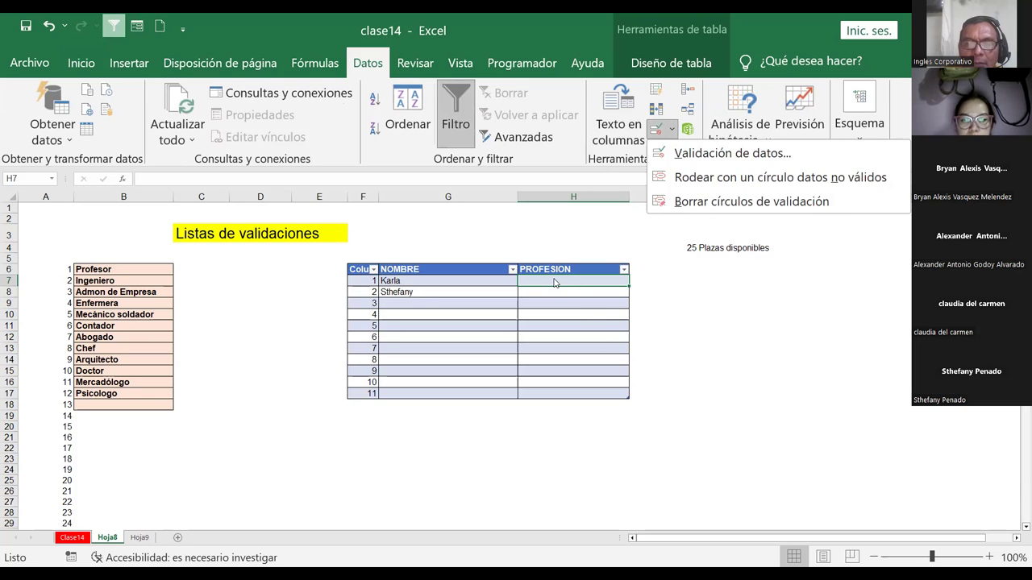
left_click(553, 279)
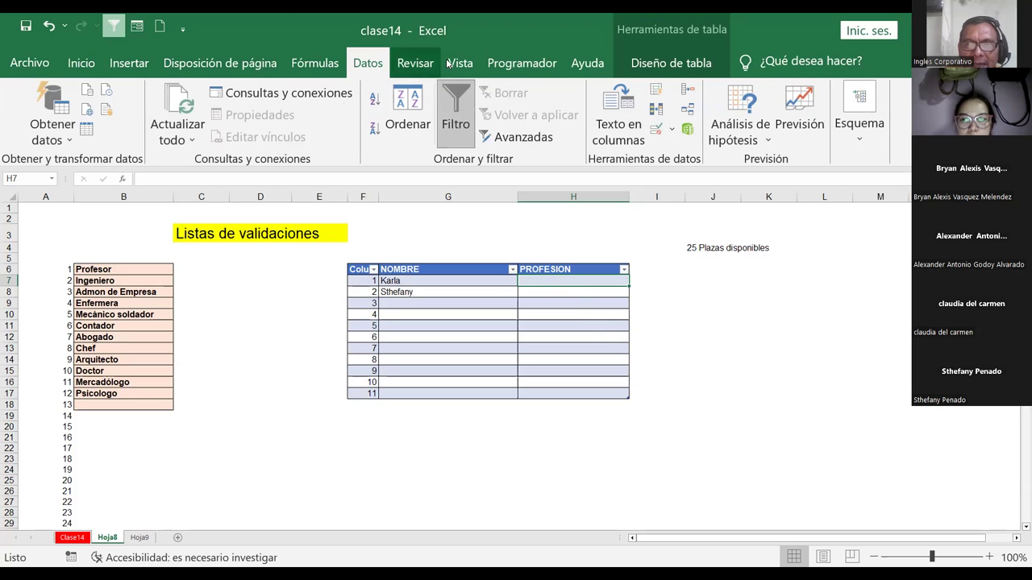
left_click(673, 131)
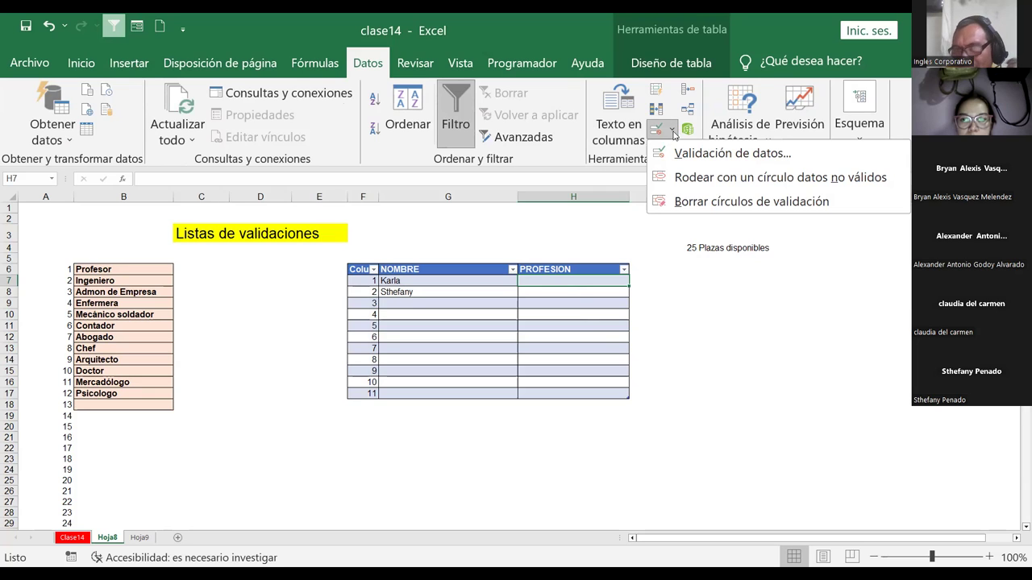
- Open the Validación de datos dialog and browse its tabs
left_click(714, 161)
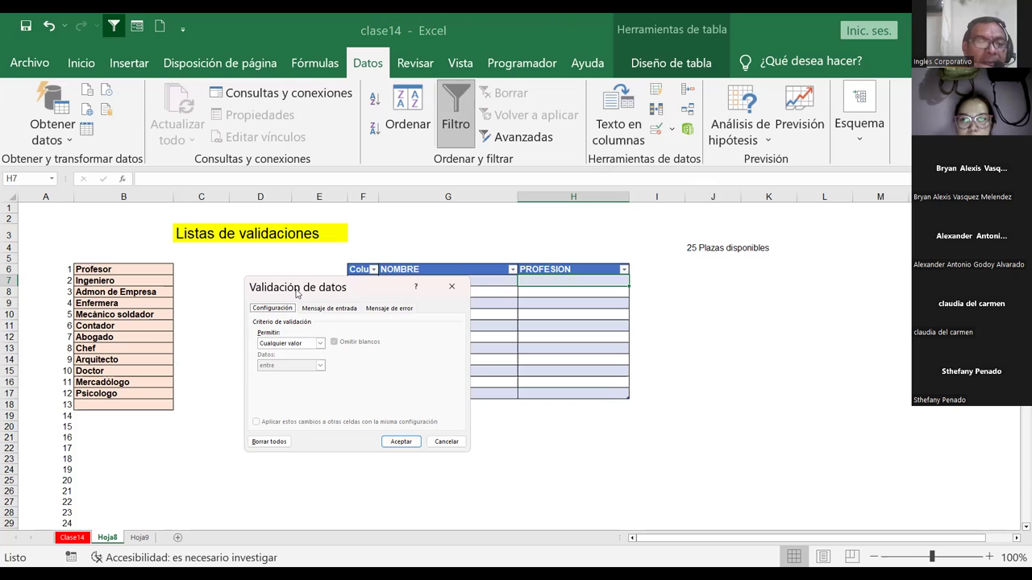
left_click(351, 309)
left_click(381, 308)
left_click(273, 310)
left_click(323, 309)
left_click(389, 309)
left_click(275, 310)
left_click(375, 309)
left_click(324, 309)
- Review Mensaje de entrada and Mensaje de error, then open the Permitir list on Configuración
left_click(274, 310)
left_click(326, 309)
left_click(278, 311)
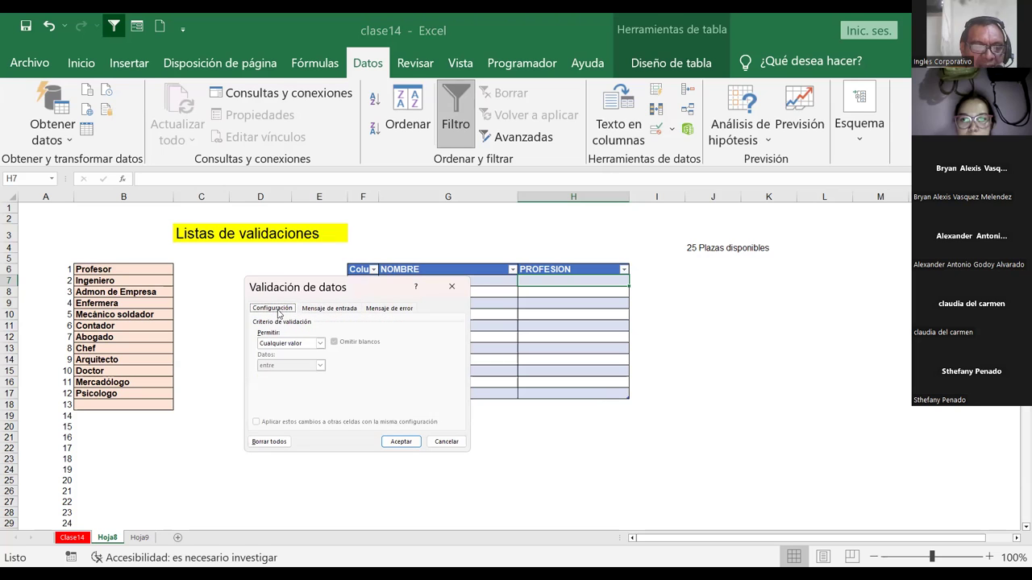
left_click(327, 309)
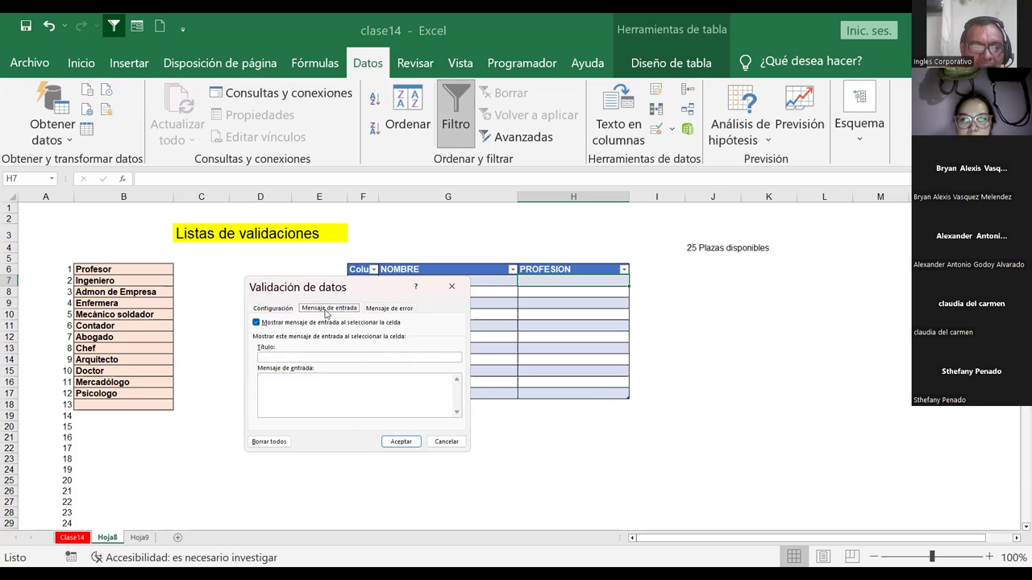
left_click(385, 309)
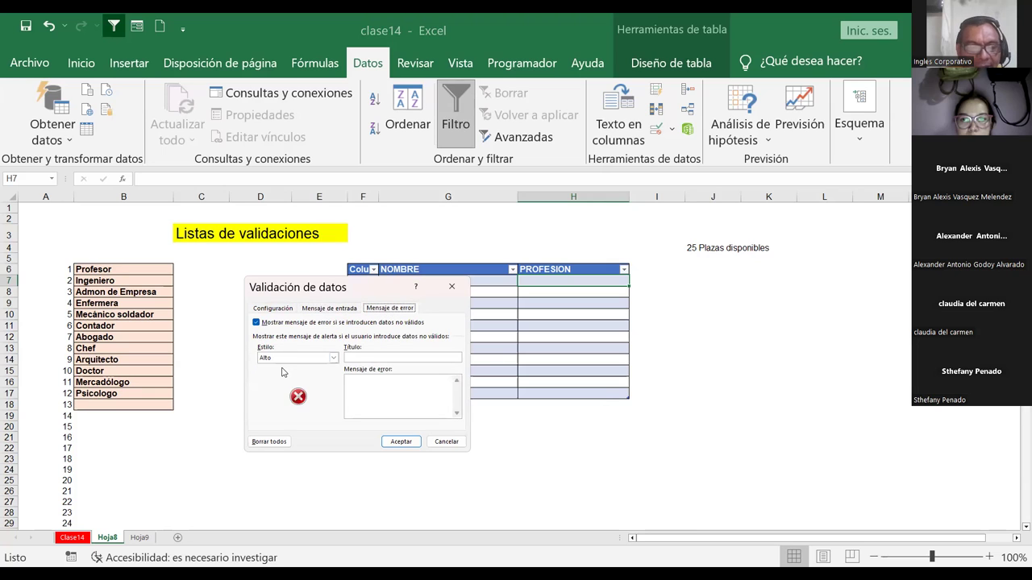
left_click(266, 310)
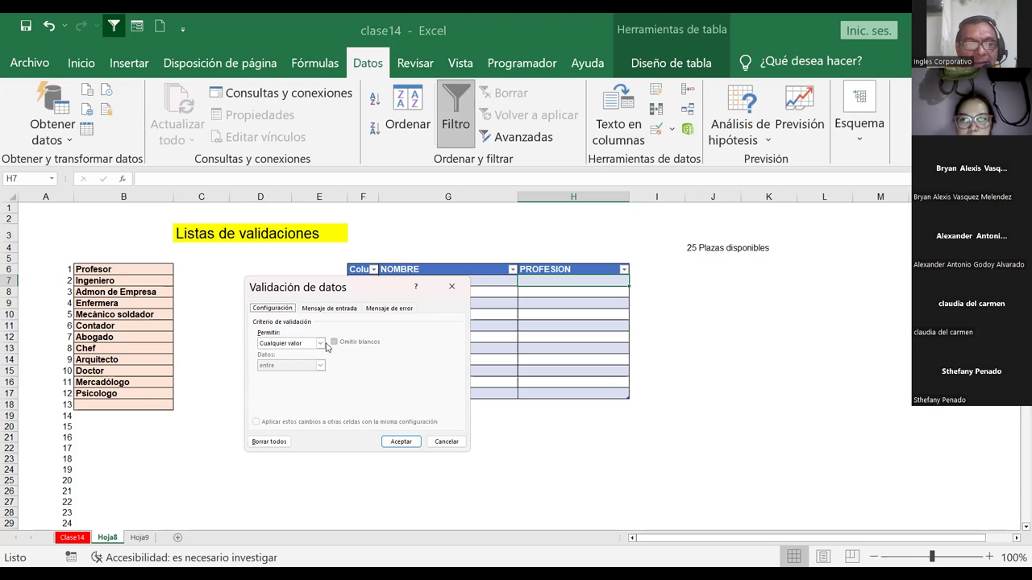
left_click(318, 344)
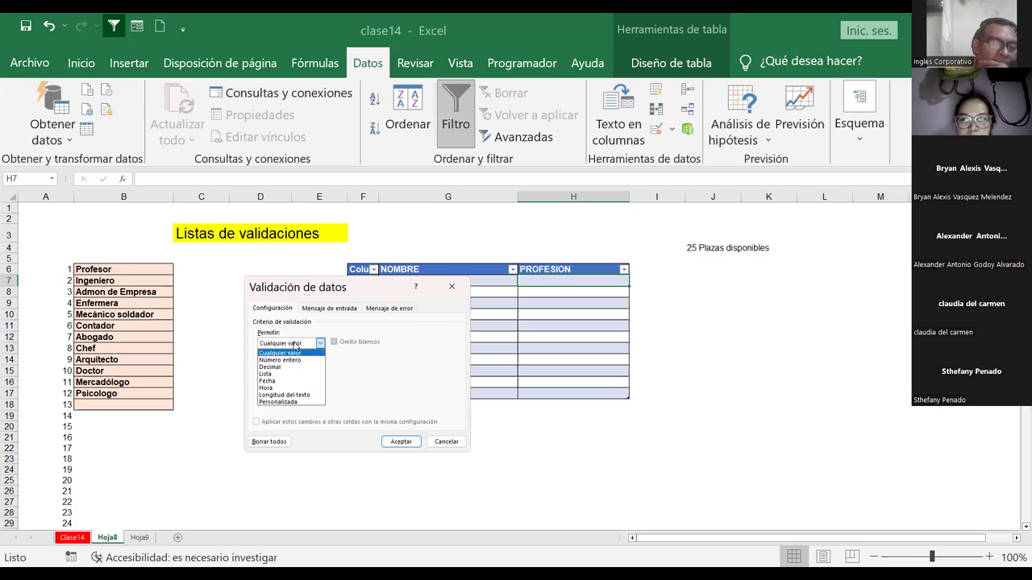
- Set Permitir to Lista with Origen =$B$6:$B$17 and confirm with Aceptar
left_click(267, 375)
left_click(407, 388)
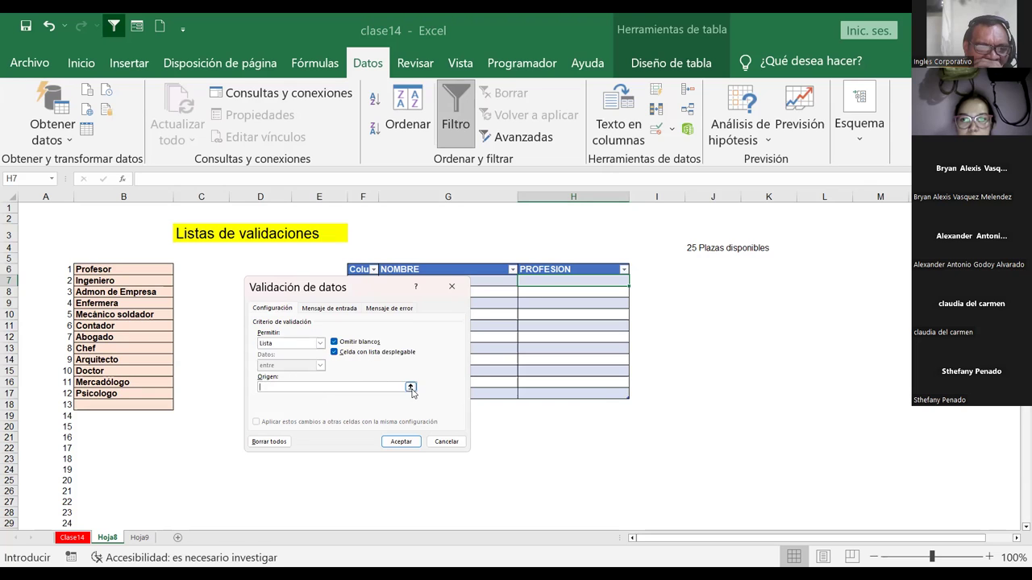
left_click(411, 387)
left_click(462, 305)
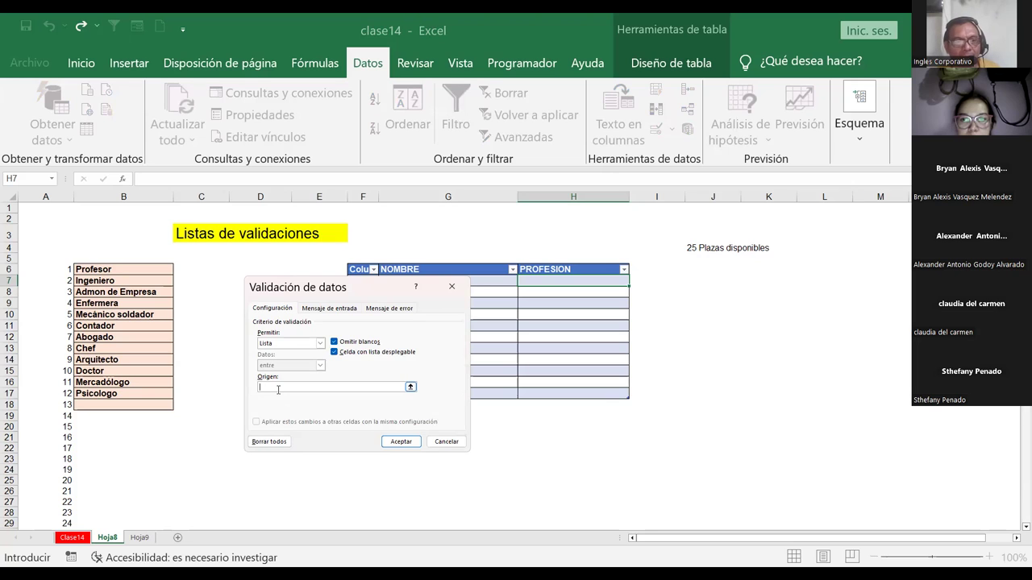
left_click(411, 388)
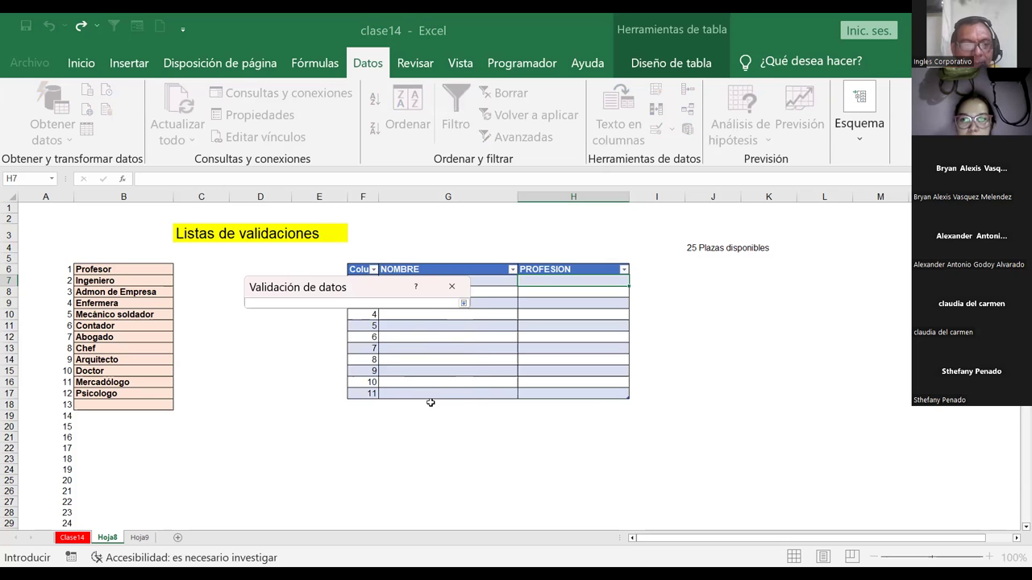
left_click_drag(124, 270, 139, 398)
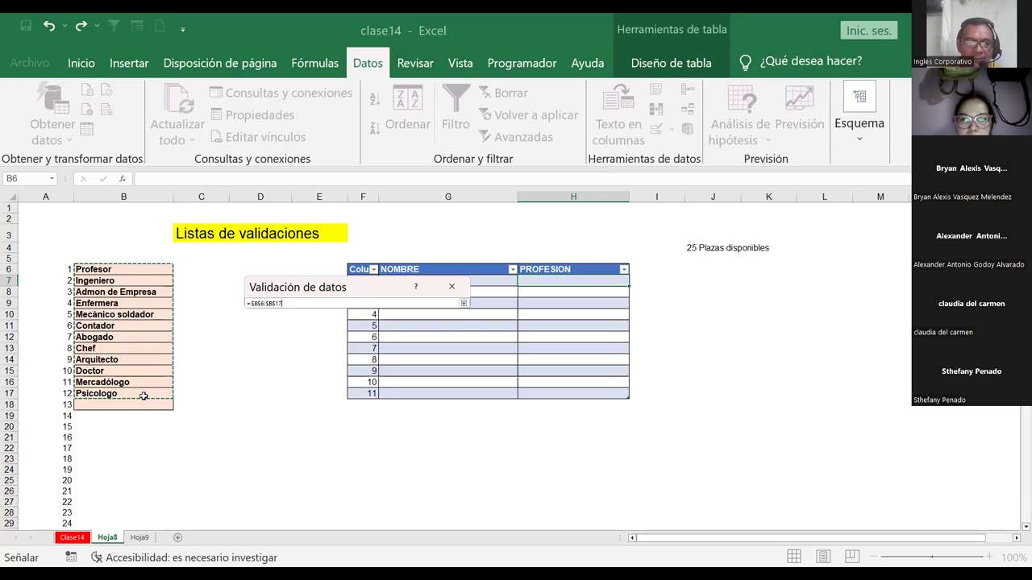
left_click(464, 304)
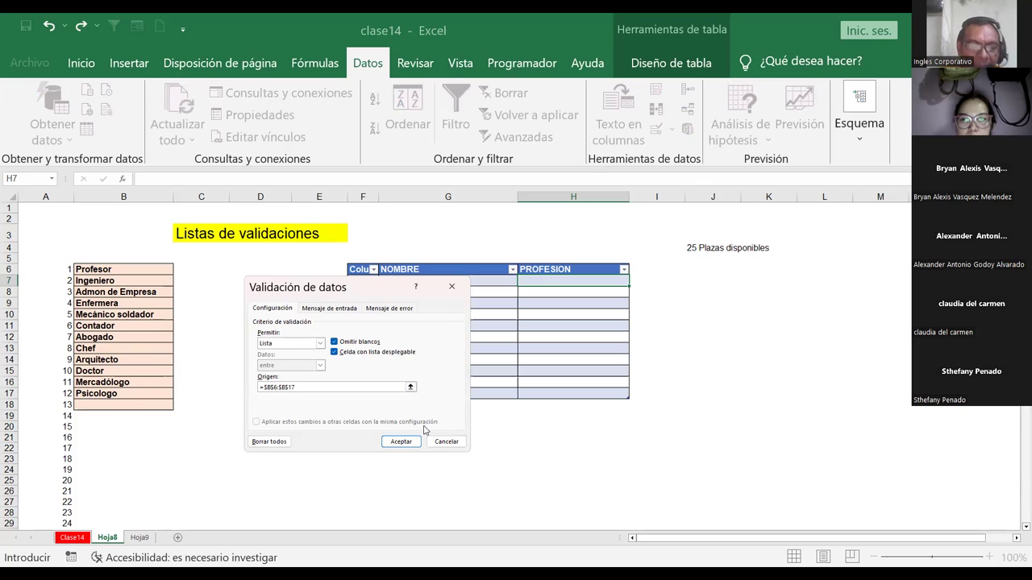
left_click(394, 446)
- Inspect the B6:B17 profession list and H7's new dropdown
left_click(123, 289)
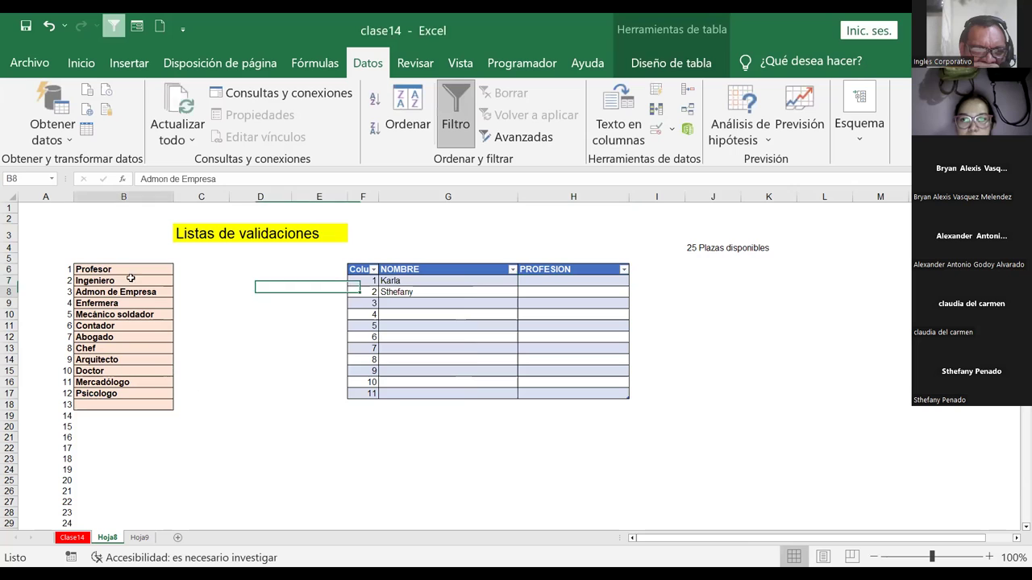
left_click_drag(123, 269, 123, 405)
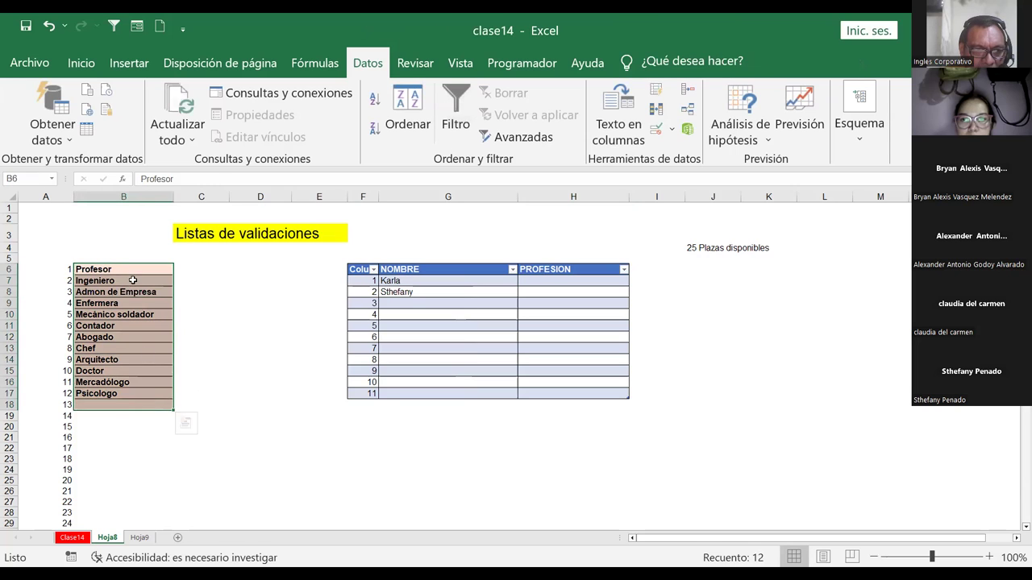
left_click_drag(131, 269, 132, 394)
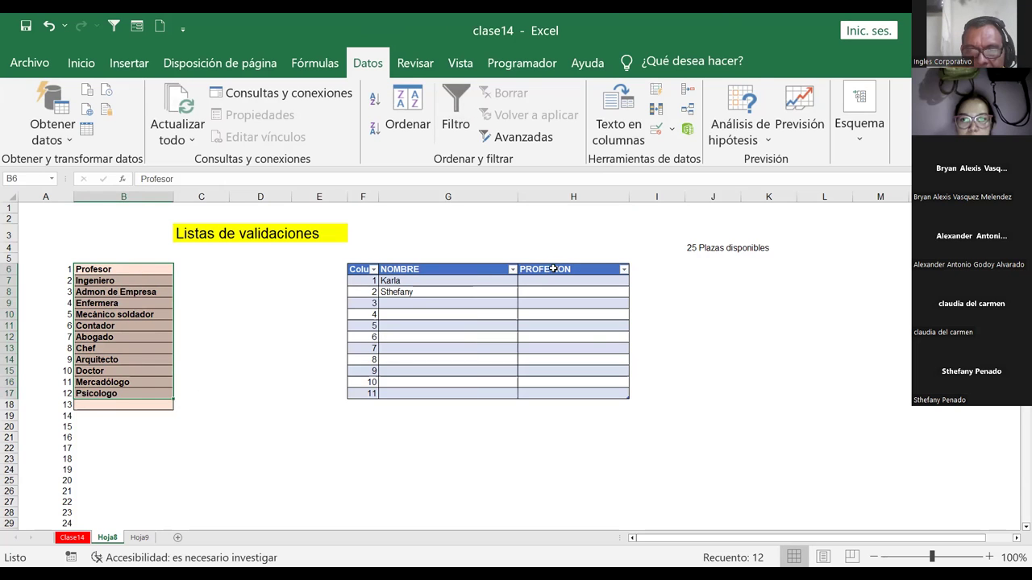
left_click(553, 266)
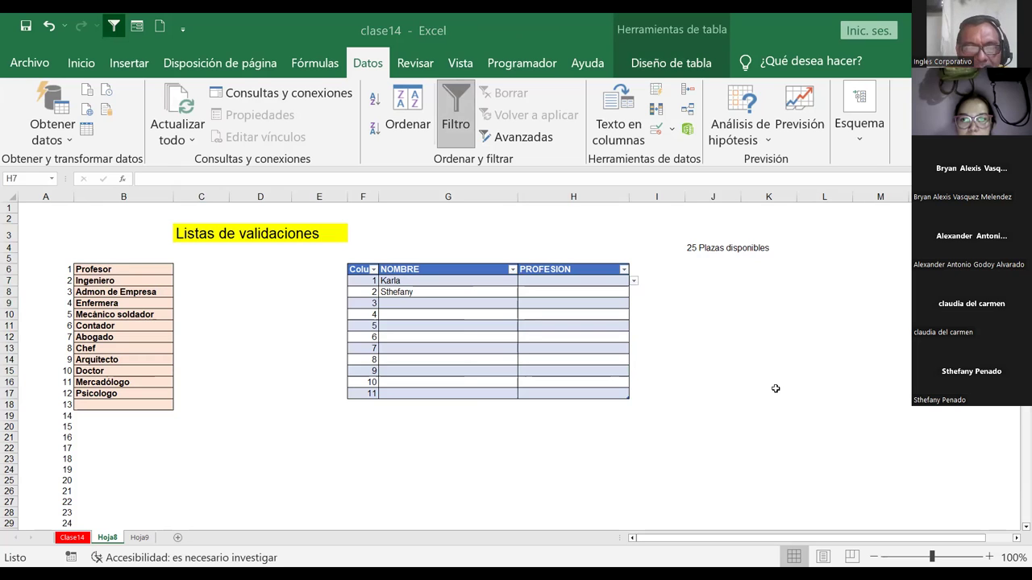
left_click(613, 281)
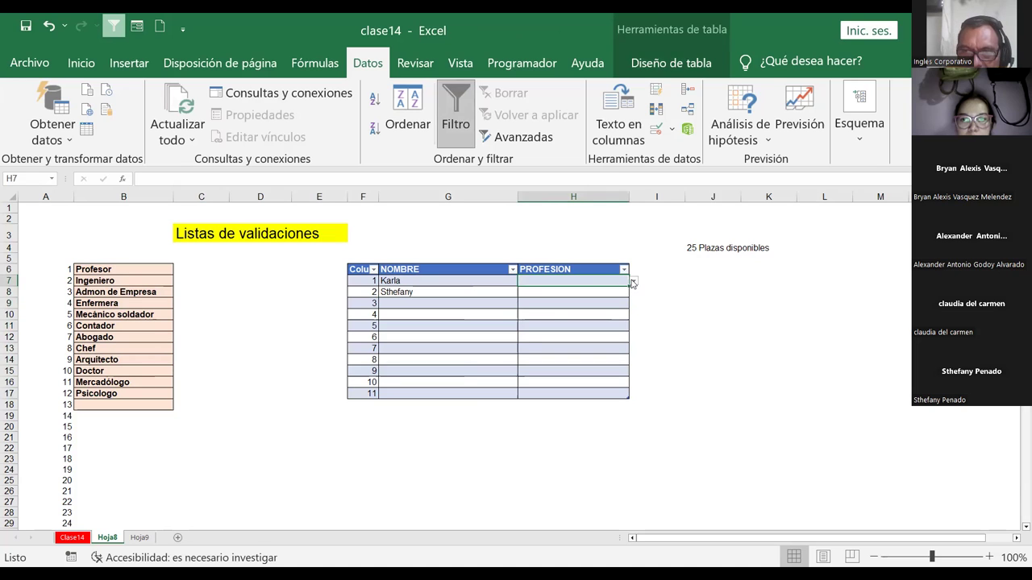
left_click(632, 281)
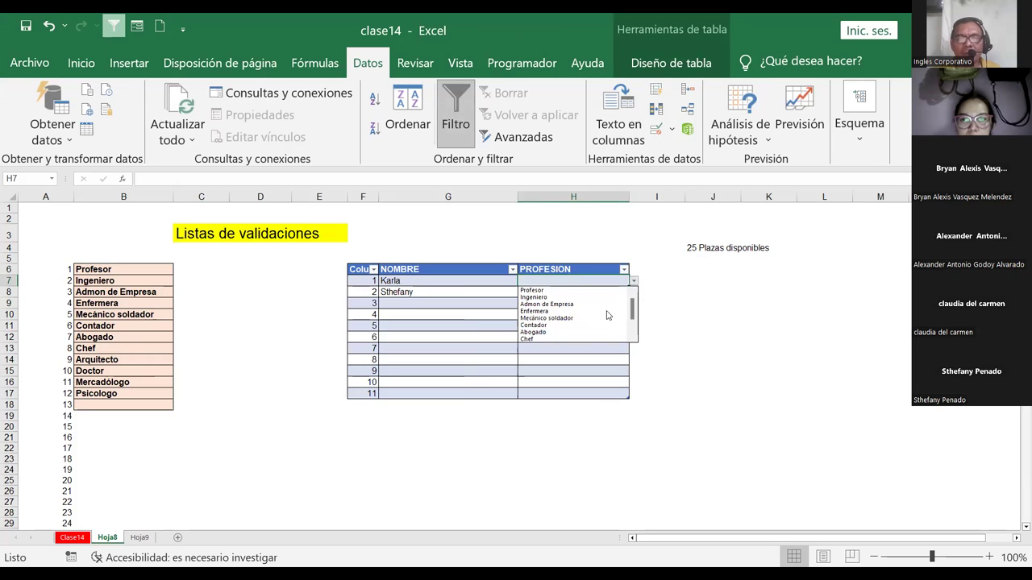
left_click(632, 333)
left_click(673, 326)
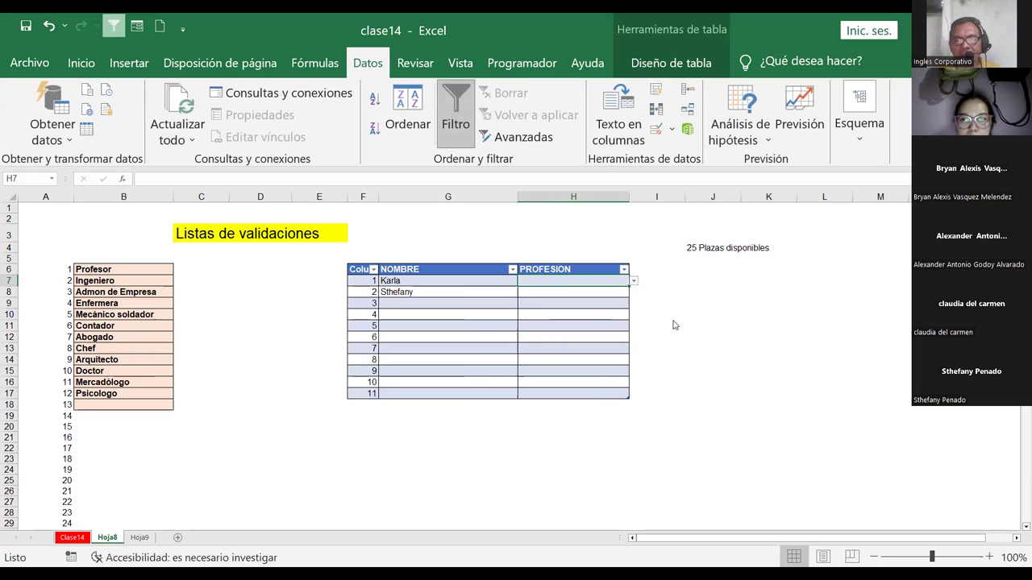
- Enlarge H7's font to 14 and choose Enfermera from its dropdown
left_click(81, 63)
left_click(234, 103)
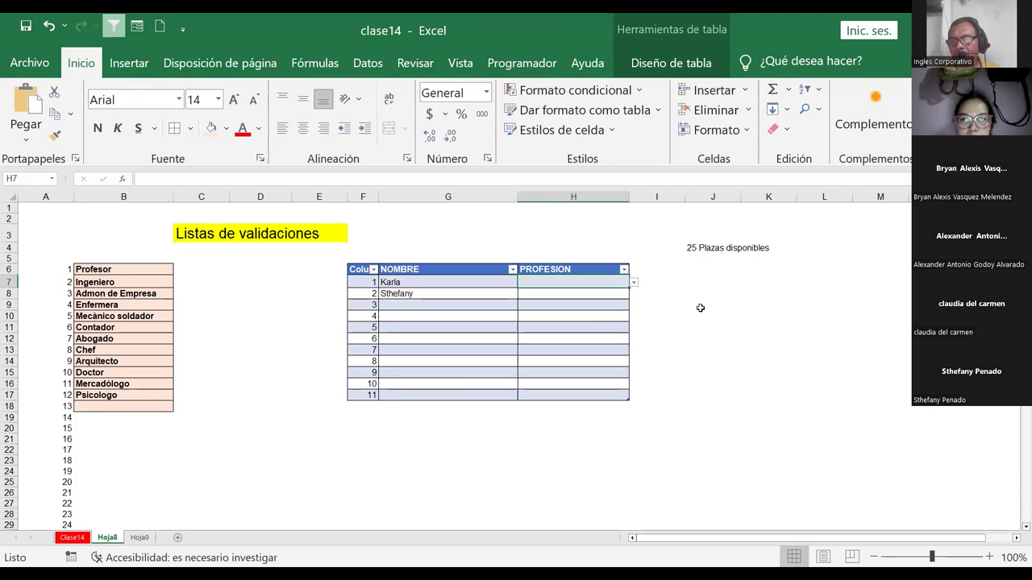
left_click(699, 308)
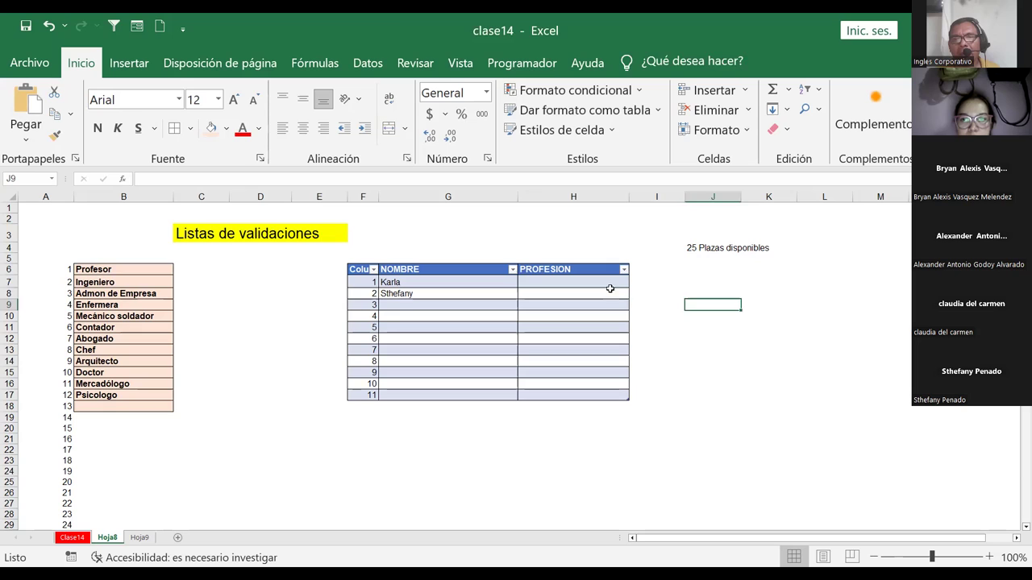
left_click(610, 285)
left_click(635, 285)
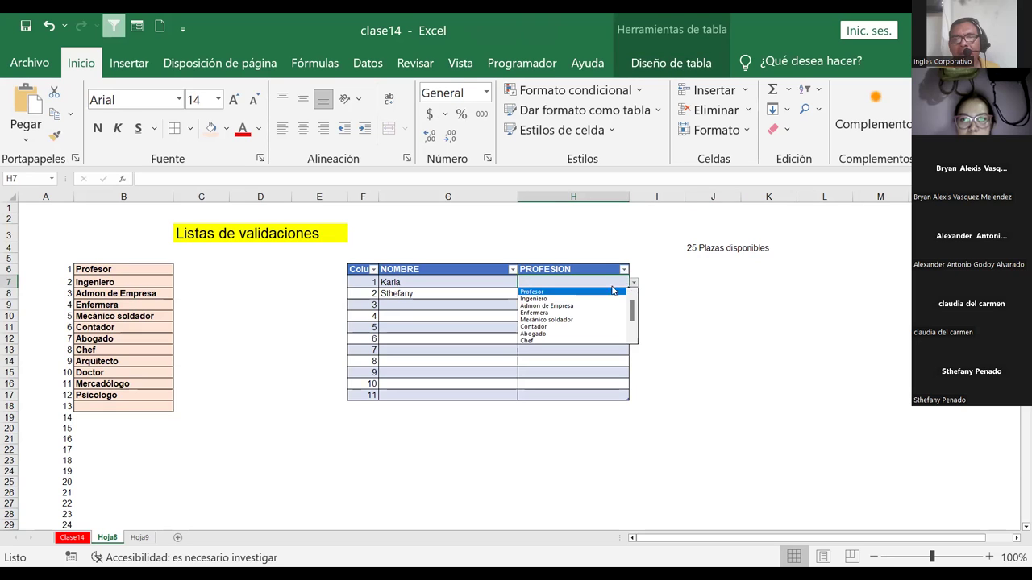
left_click(541, 313)
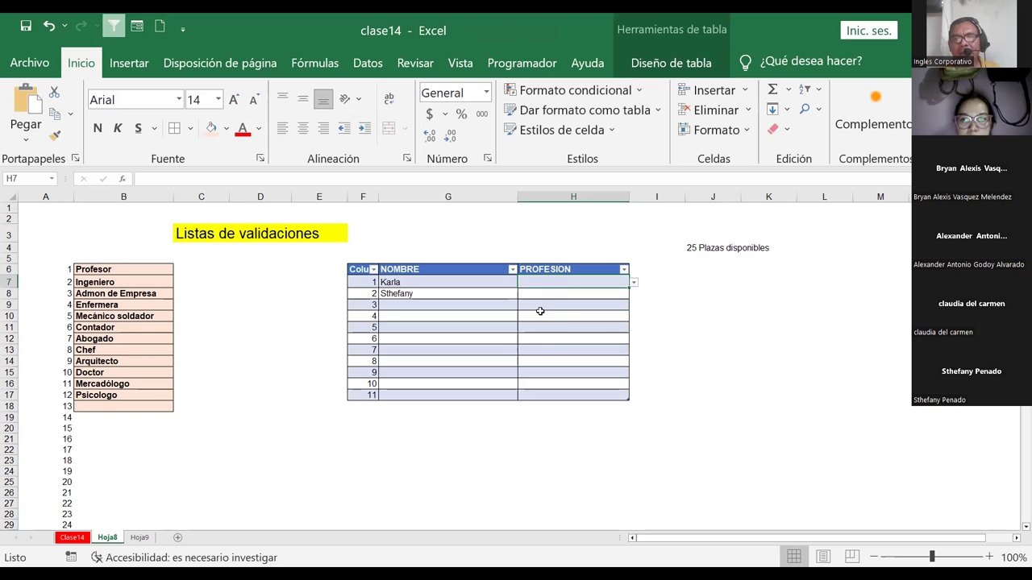
left_click(532, 292)
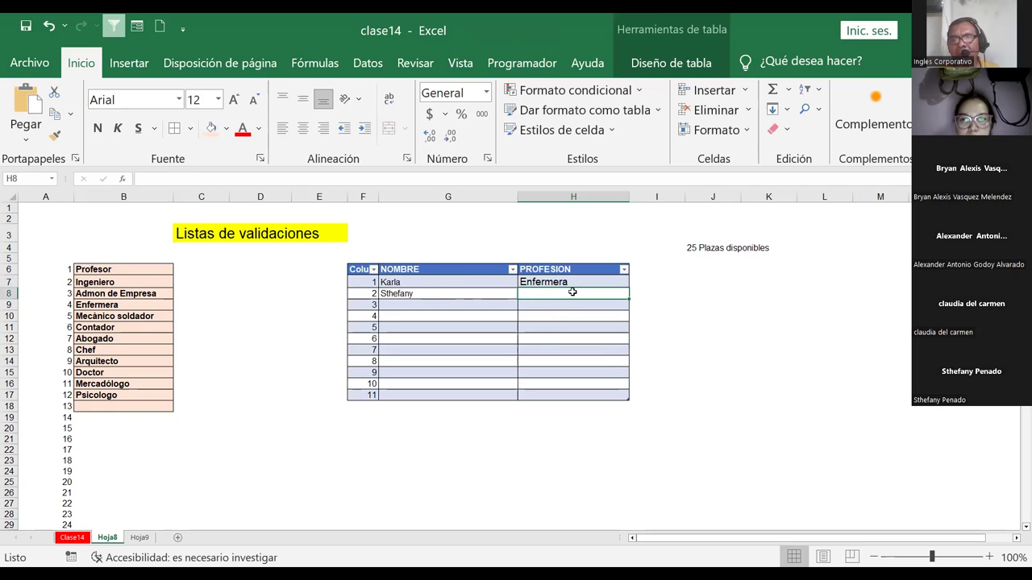
- Drag-fill H7's Enfermera down the PROFESION column, dismissing the flash fill warning
right_click(572, 292)
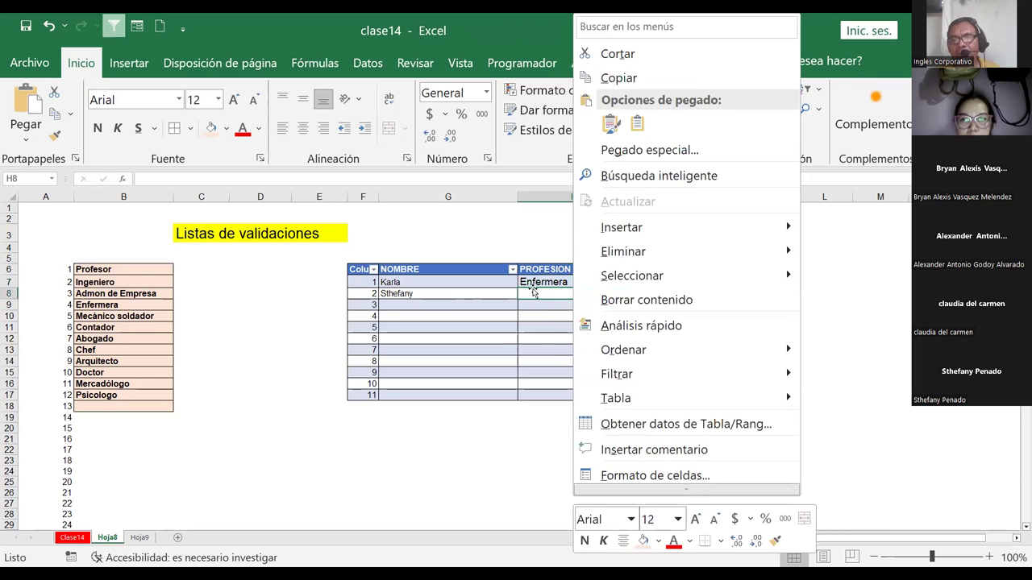
key("Escape")
left_click(560, 284)
left_click(582, 298)
key("Down")
key("Down")
key("Down")
key("Down")
key("Down")
key("Down")
key("Down")
key("Down")
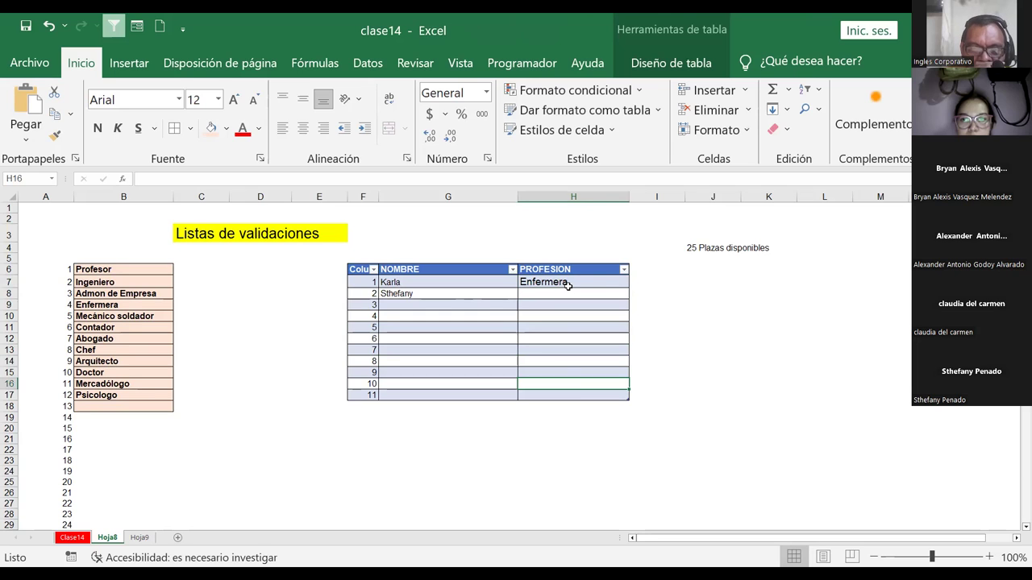
left_click(568, 286)
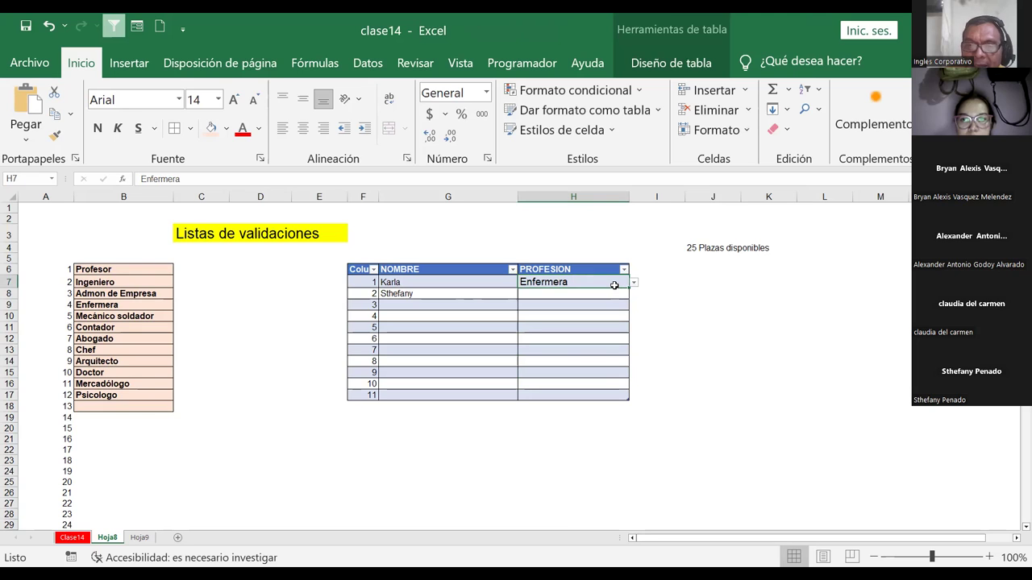
left_click_drag(630, 289, 612, 401)
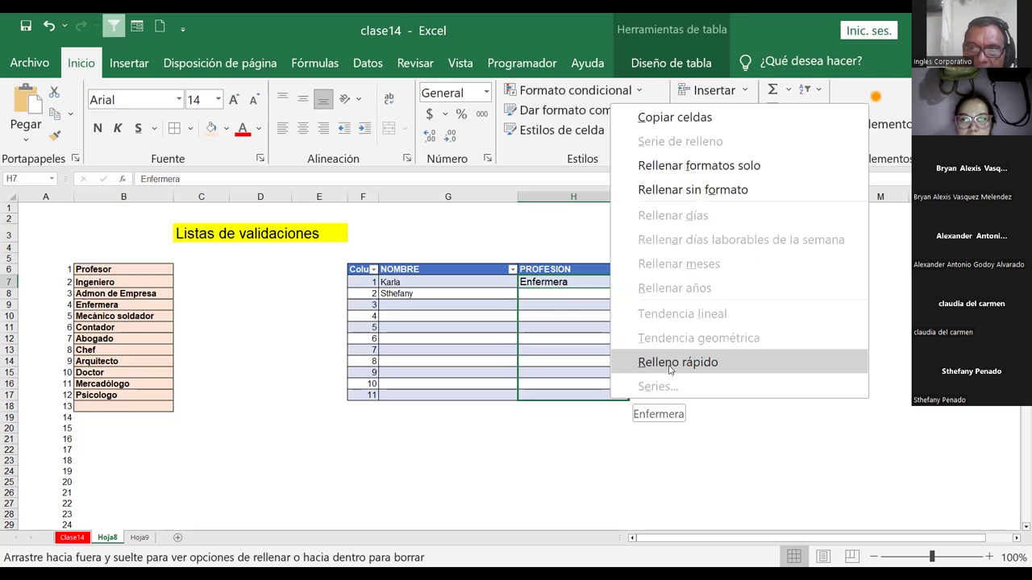
left_click(669, 363)
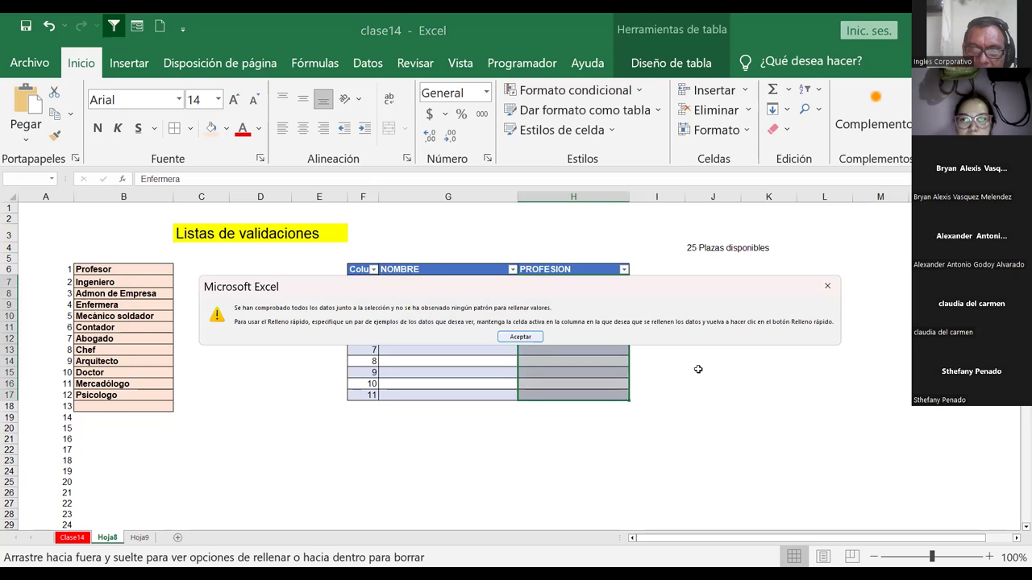
left_click(528, 341)
- Fill Enfermera into H8:H17 again, then clear those cells
left_click(603, 282)
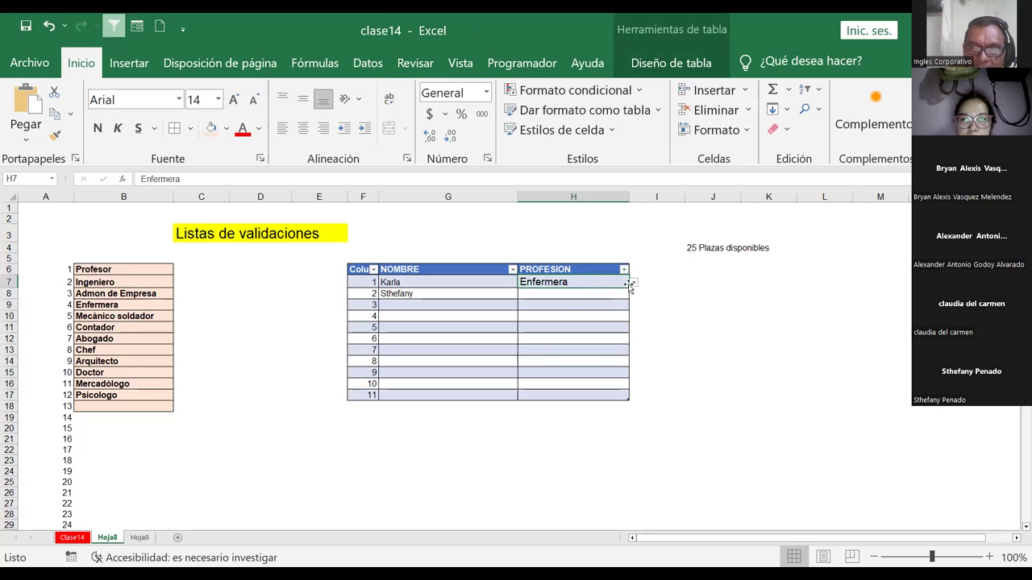
left_click_drag(628, 287, 626, 309)
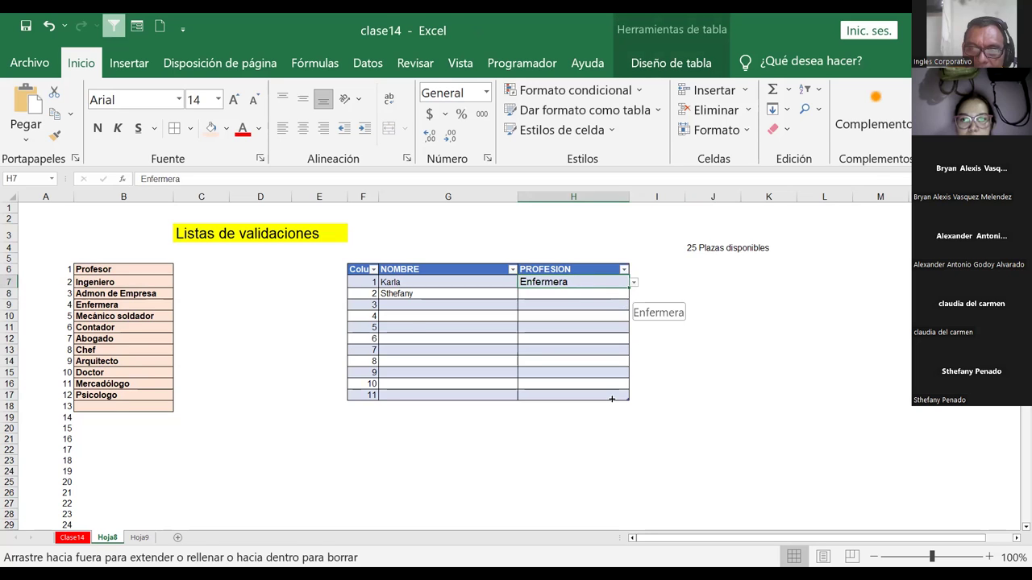
left_click_drag(612, 399, 612, 399)
left_click(697, 358)
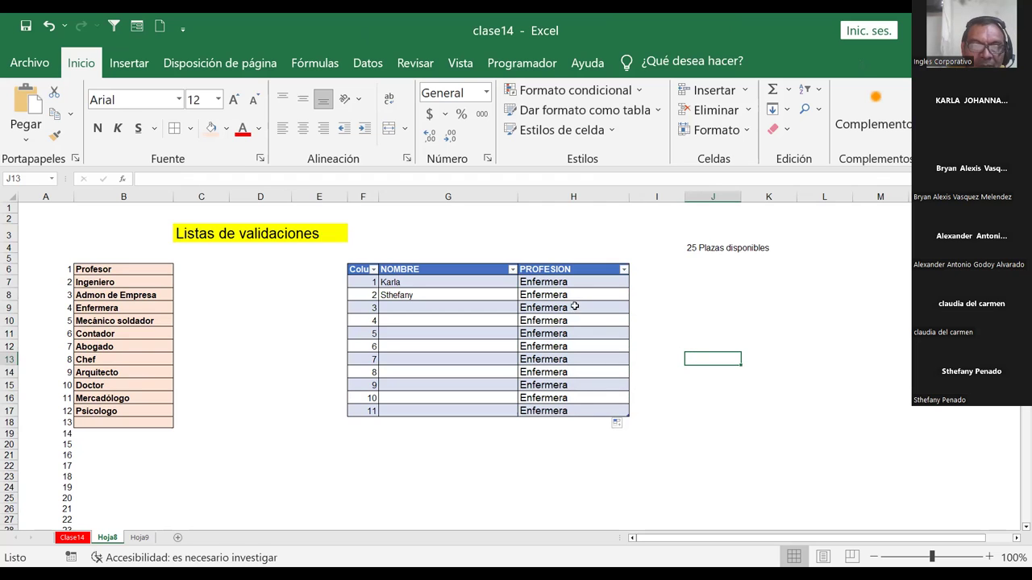
left_click_drag(573, 295, 573, 410)
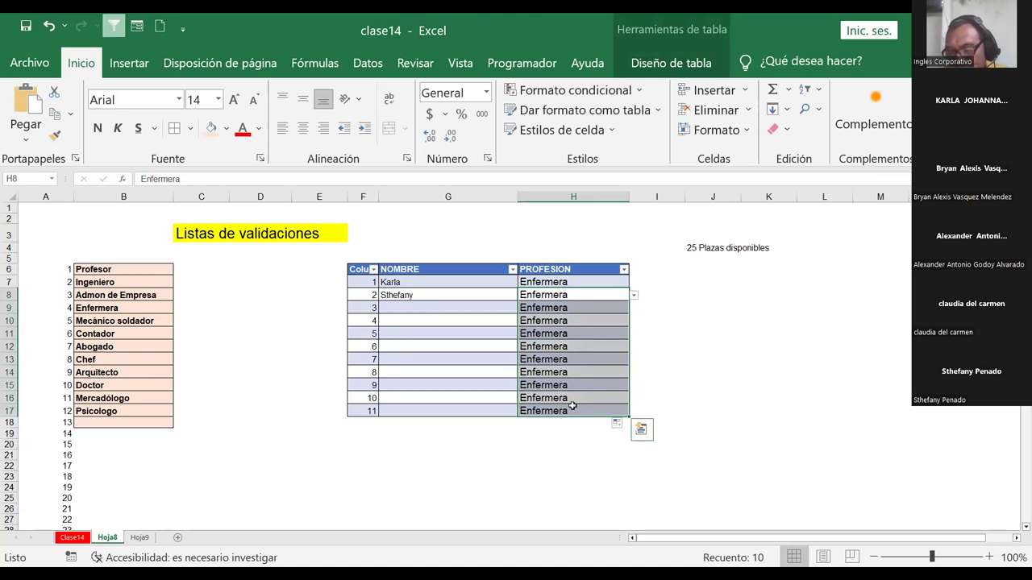
key("Delete")
left_click(709, 368)
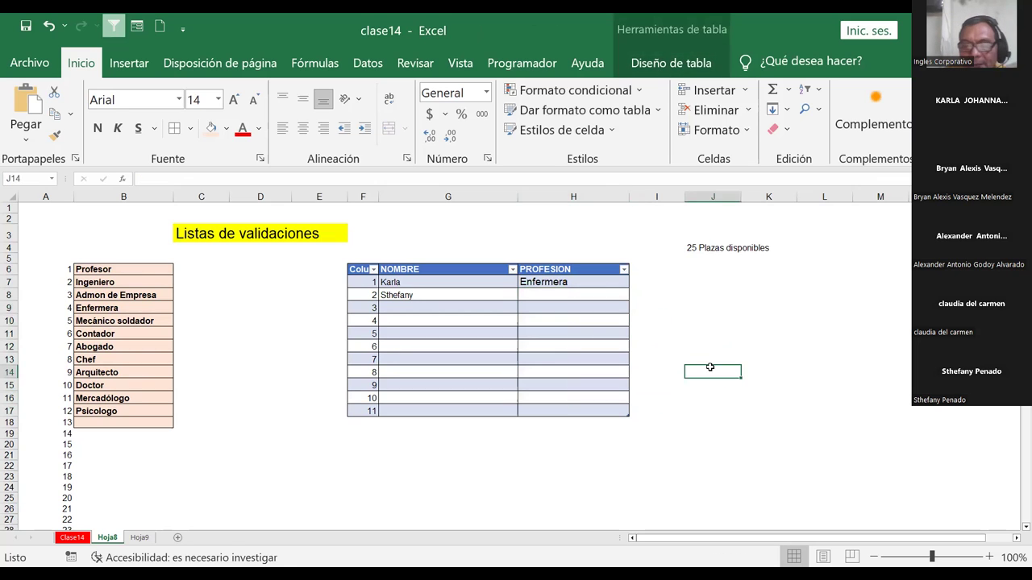
- Copy H7's Enfermera and paste it into H8:H17
left_click(569, 279)
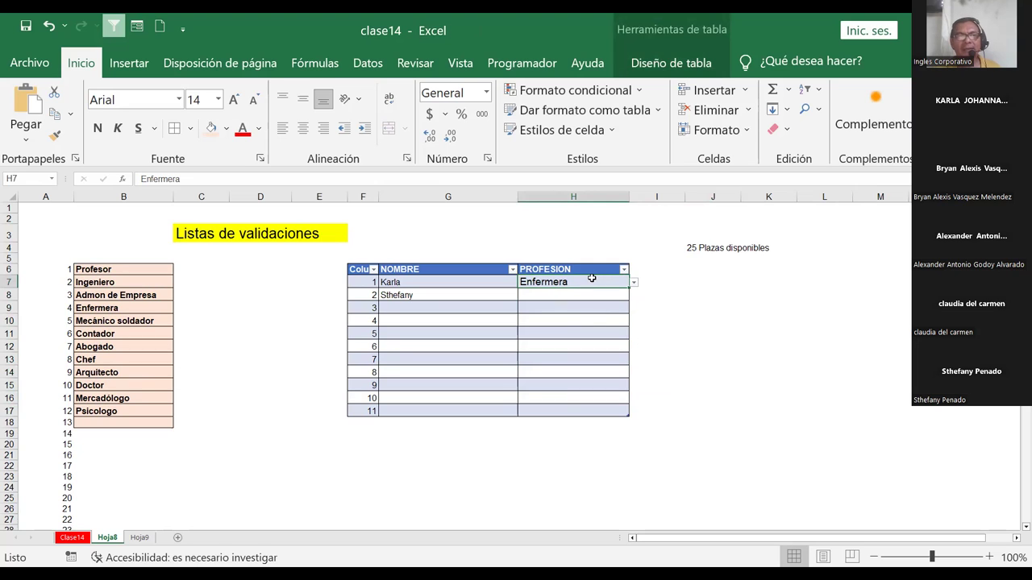
right_click(538, 280)
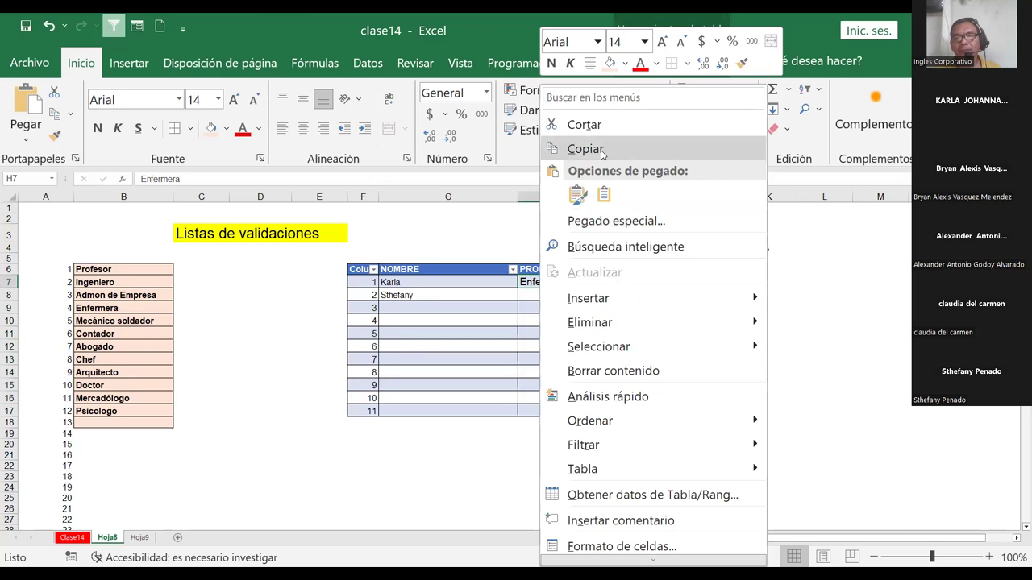
left_click(602, 151)
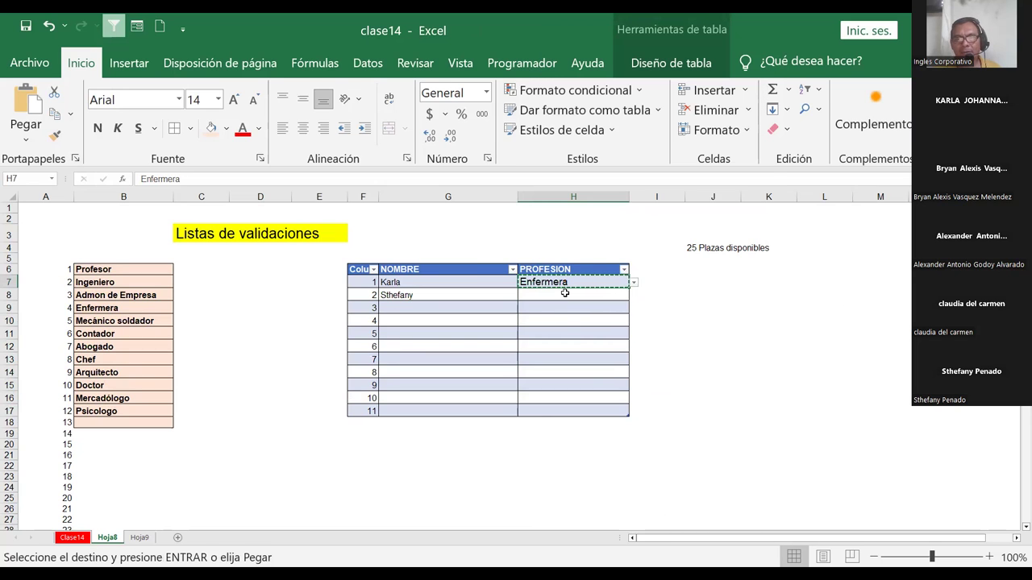
left_click_drag(565, 293, 558, 410)
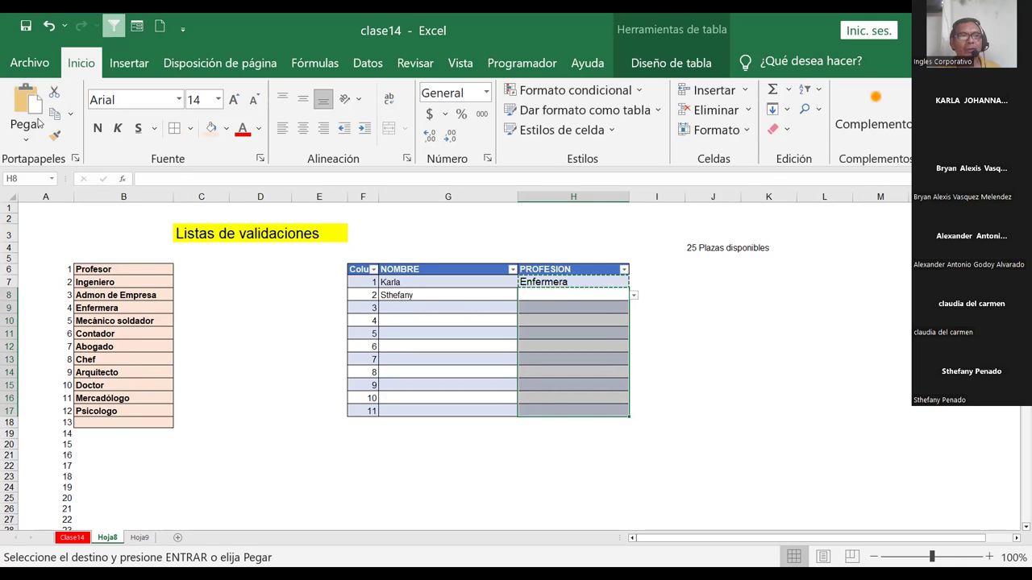
left_click(30, 143)
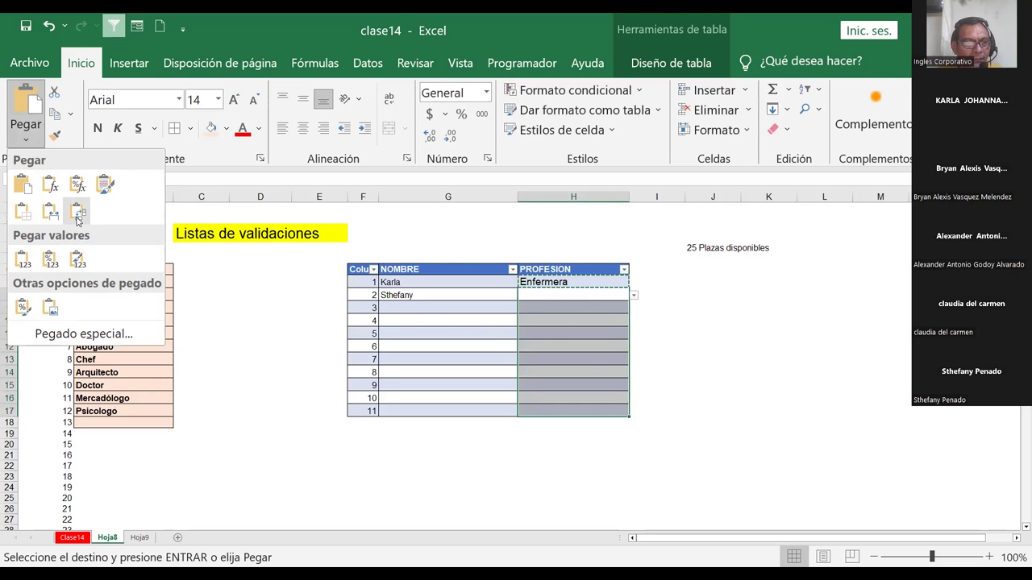
left_click(78, 213)
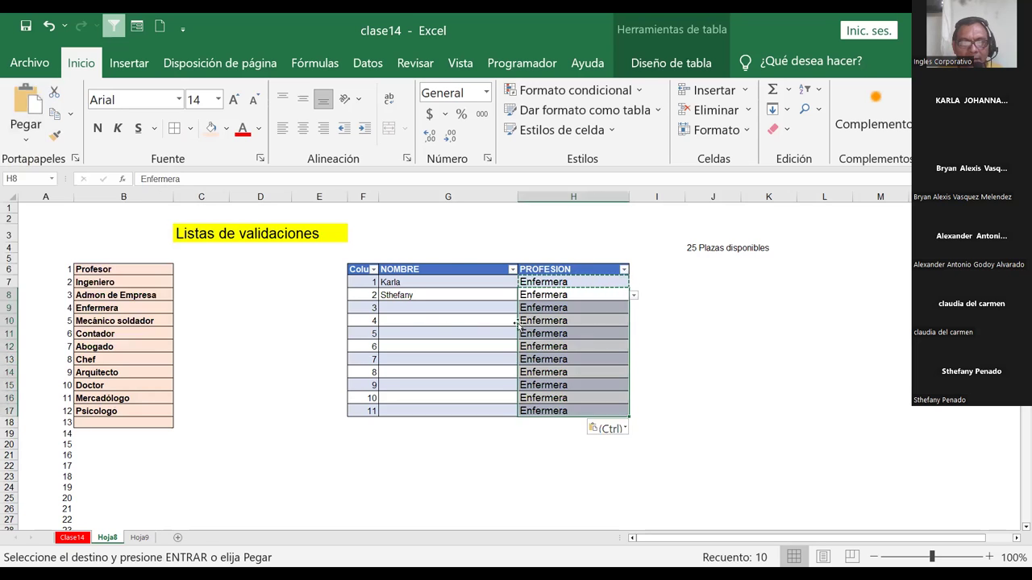
- Change H8's profession to Abogado from its dropdown list
key("Escape")
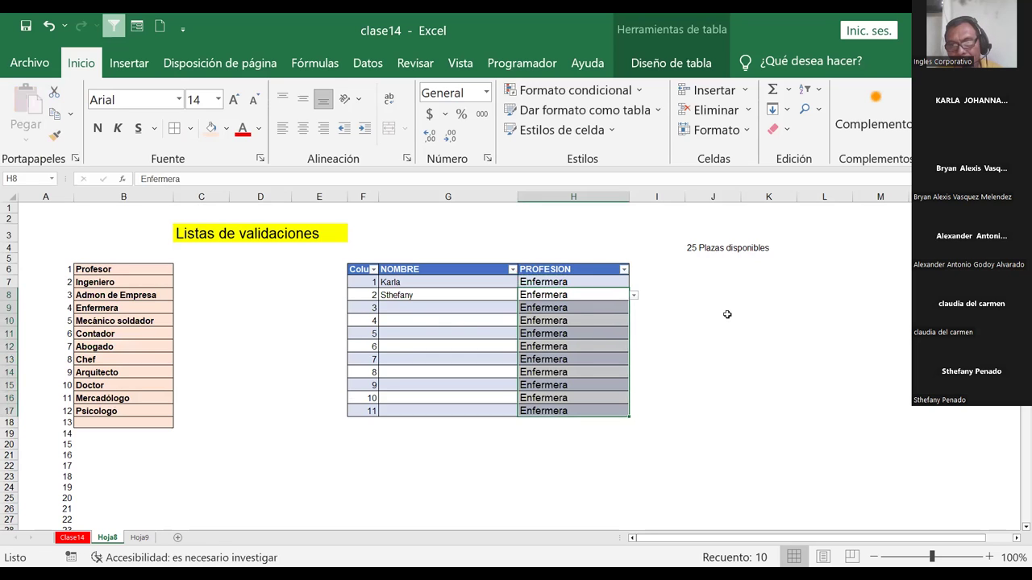
left_click(727, 314)
left_click(606, 308)
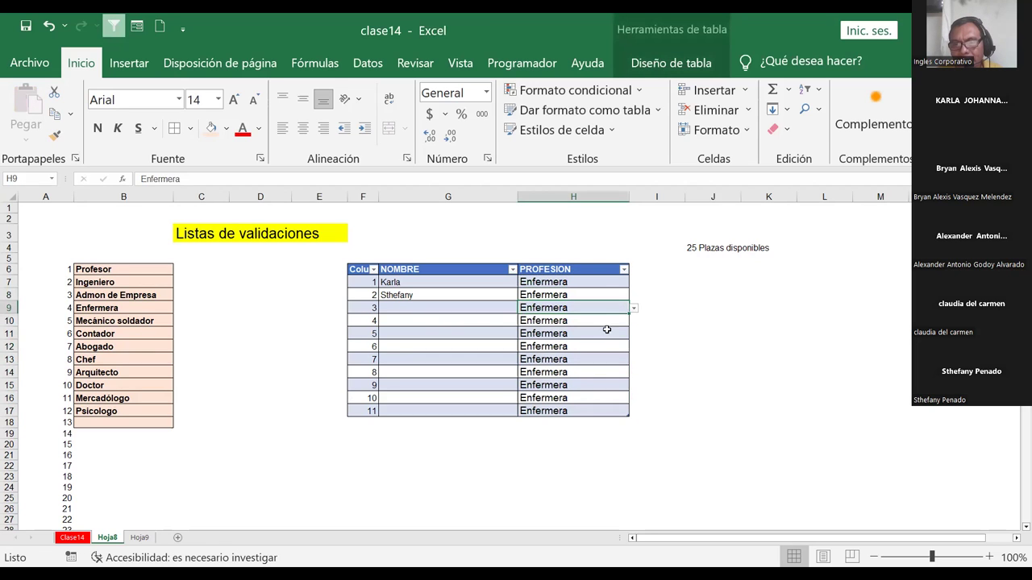
key("Down")
key("Down")
key("Down")
left_click(598, 360)
left_click(571, 295)
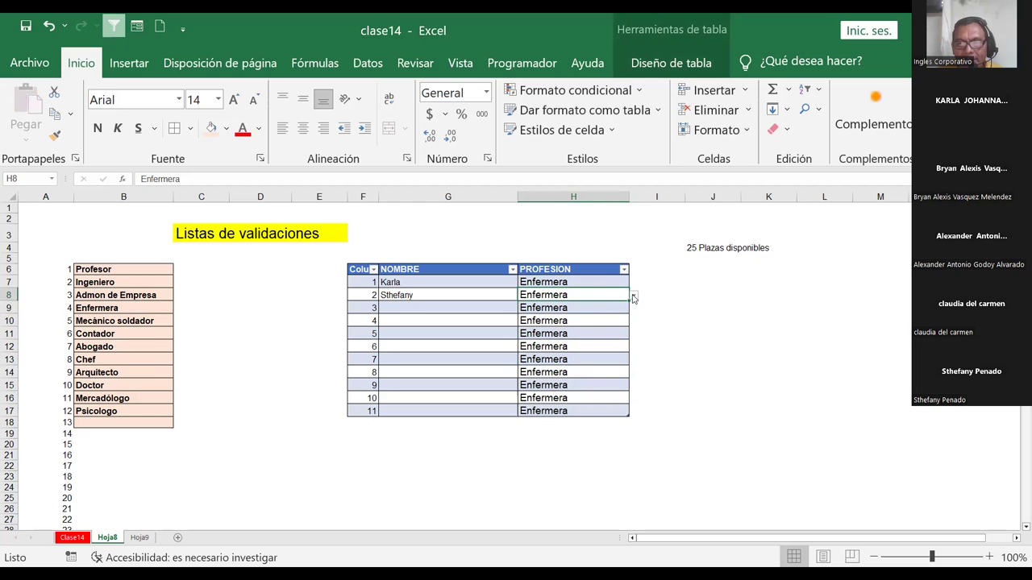
left_click(634, 296)
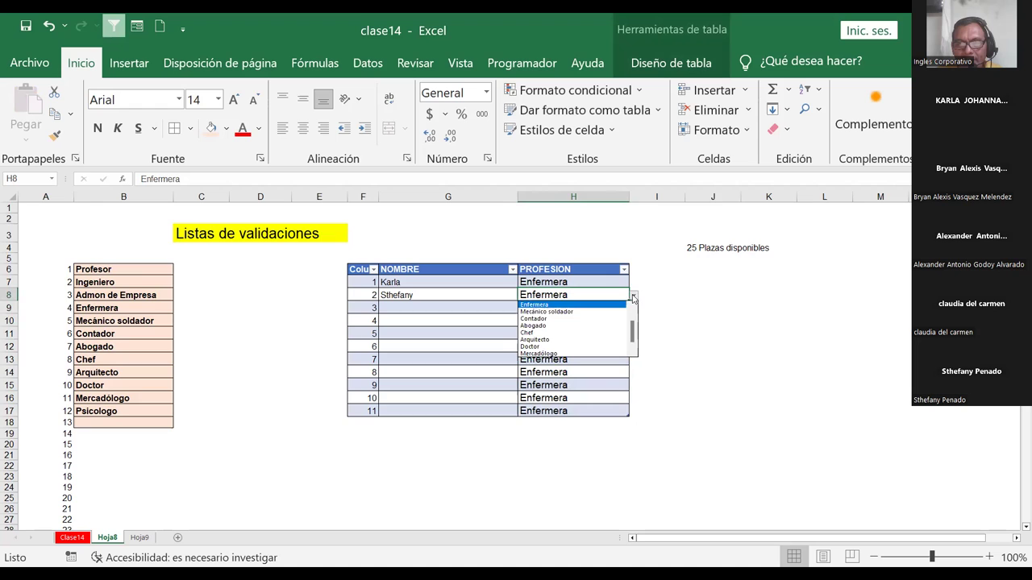
left_click(536, 326)
- Enter a third person's name in G9 and set H9 to Doctor
left_click(392, 308)
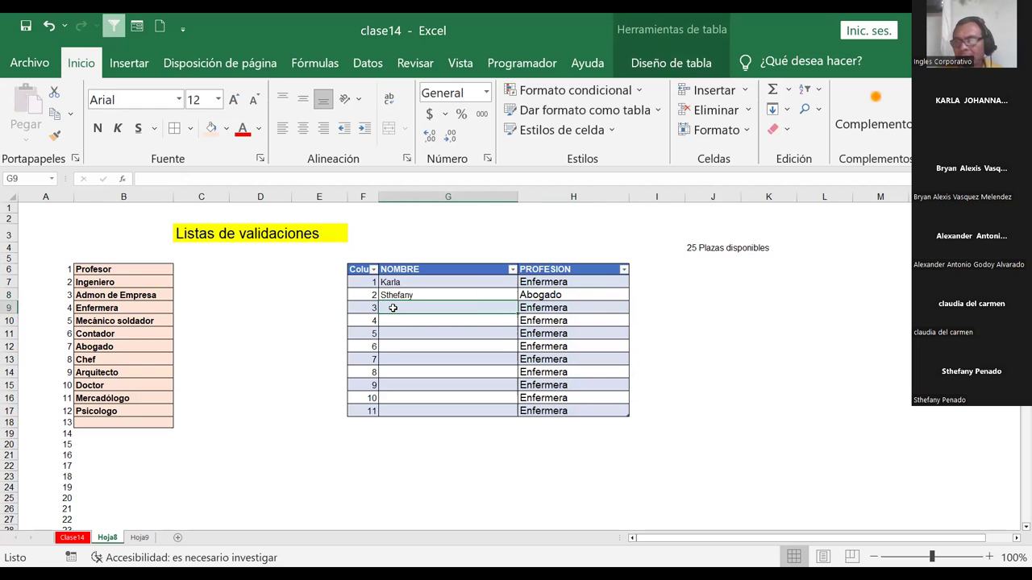
type("A")
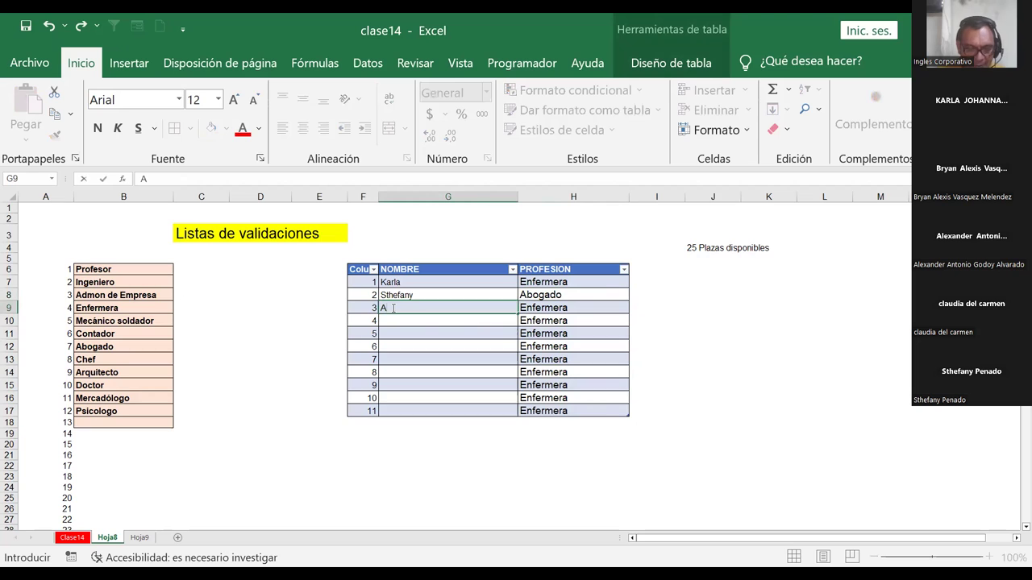
type("lexander")
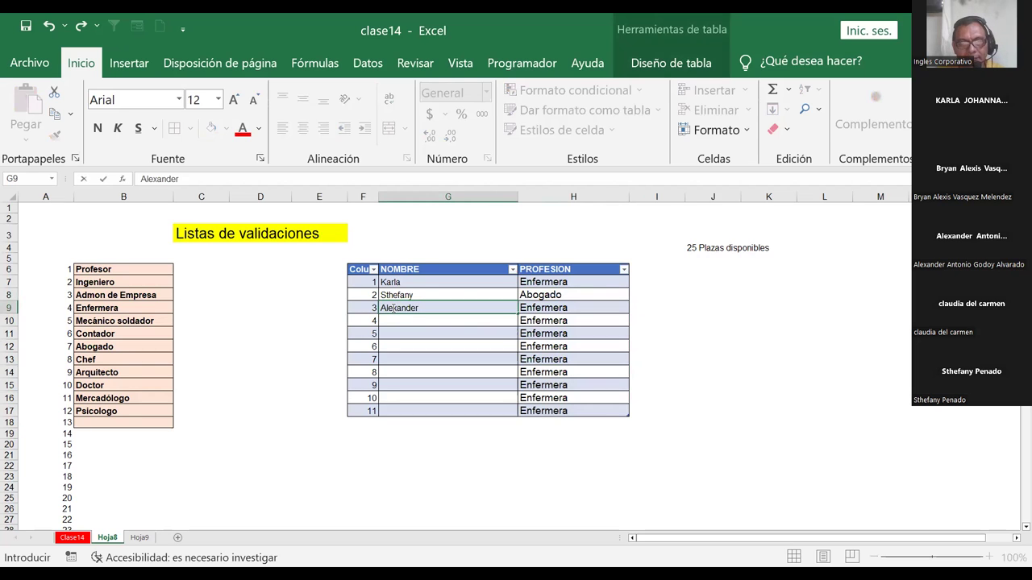
left_click(582, 311)
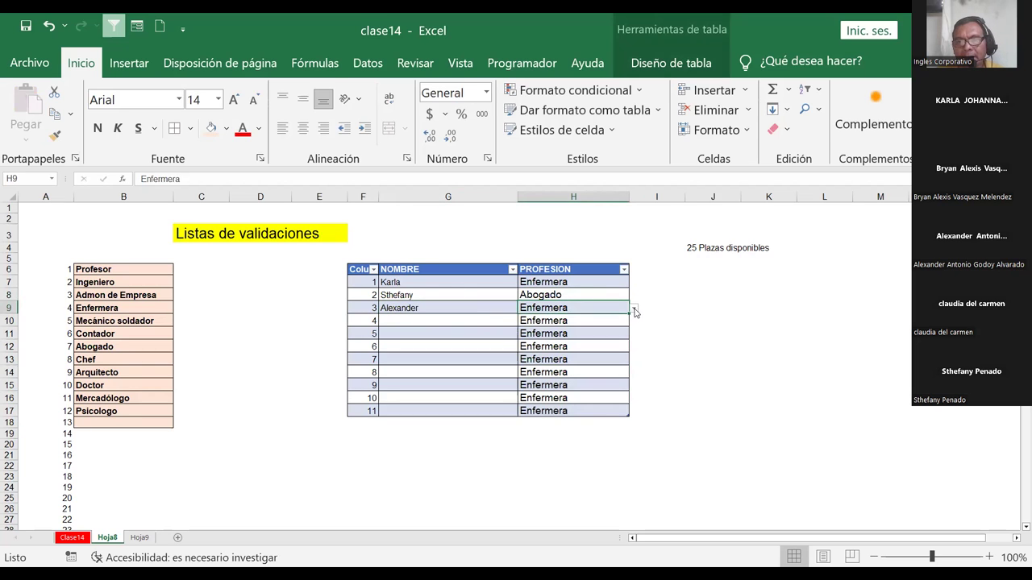
left_click(635, 311)
left_click(540, 360)
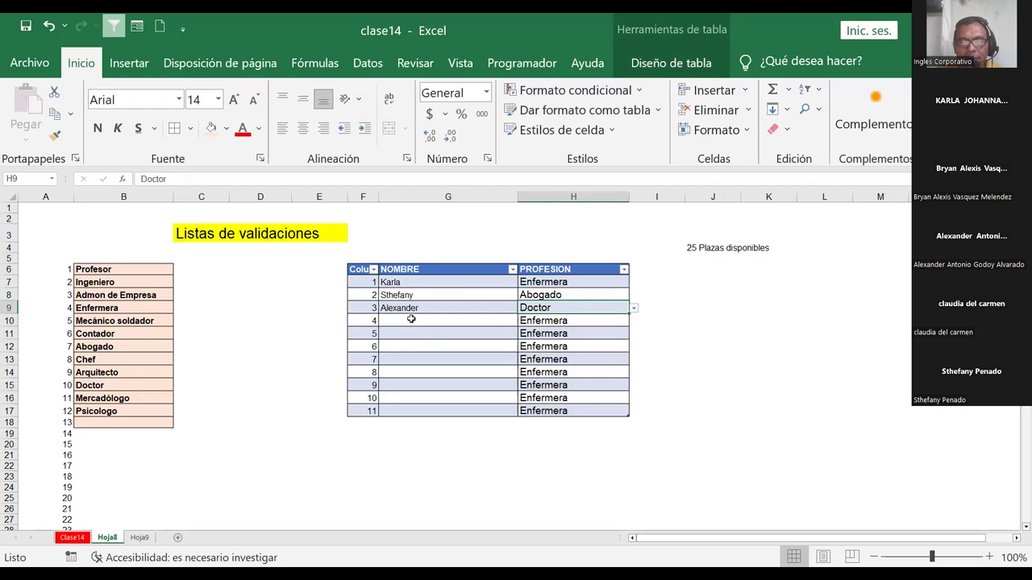
- Enter a fourth person's name in G10 and set H10 to Contador
left_click(411, 319)
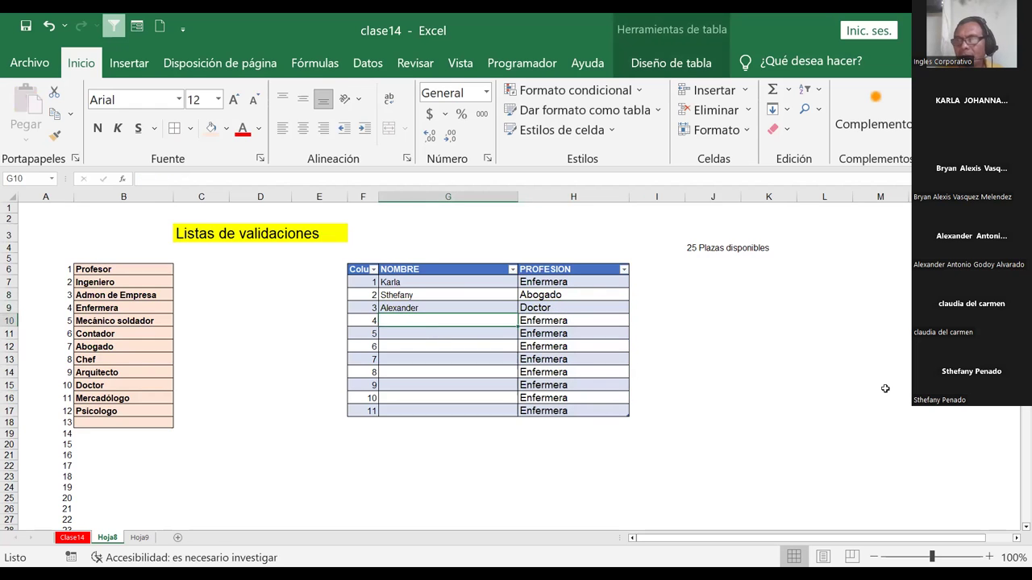
type("Bryan")
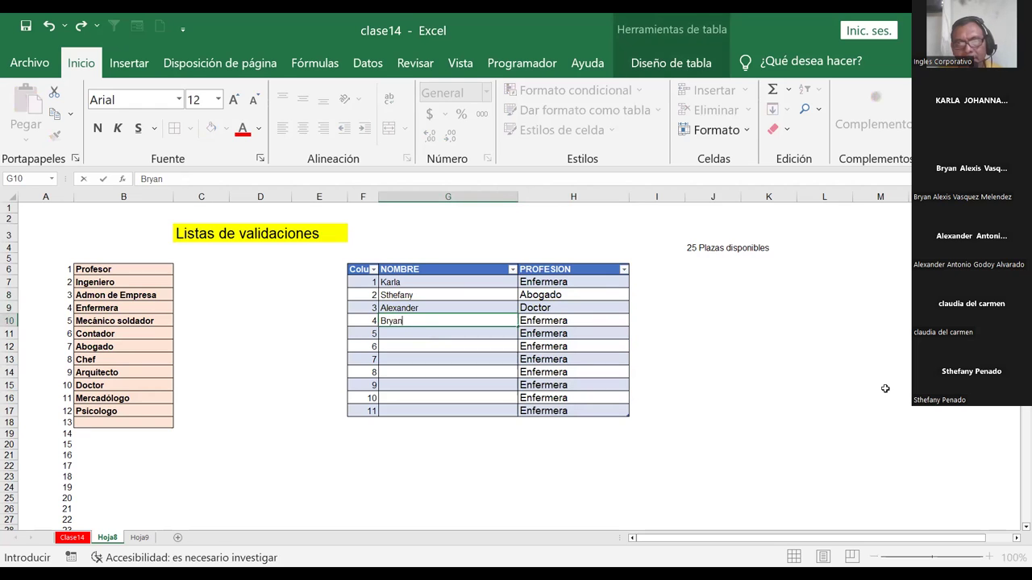
key("Tab")
key("Down")
key("Up")
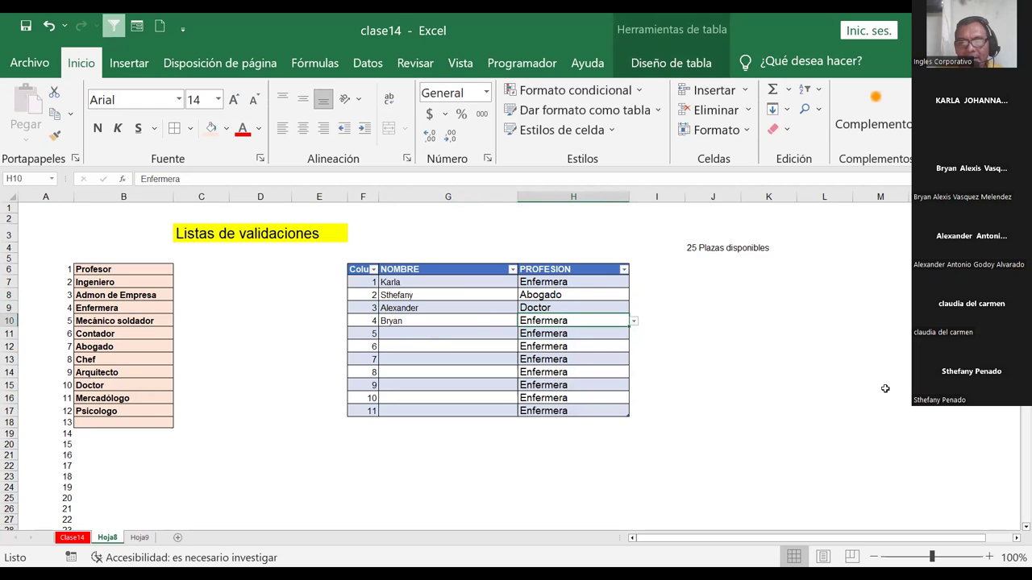
left_click(634, 320)
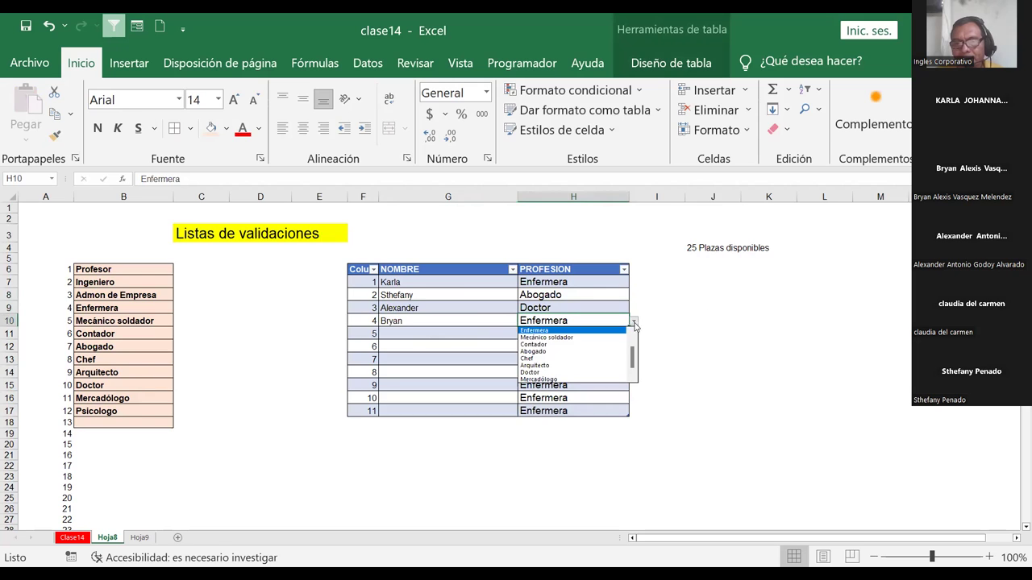
left_click(533, 345)
- Enter a fifth person's name in G11 and set H11 to Arquitecto
left_click(405, 337)
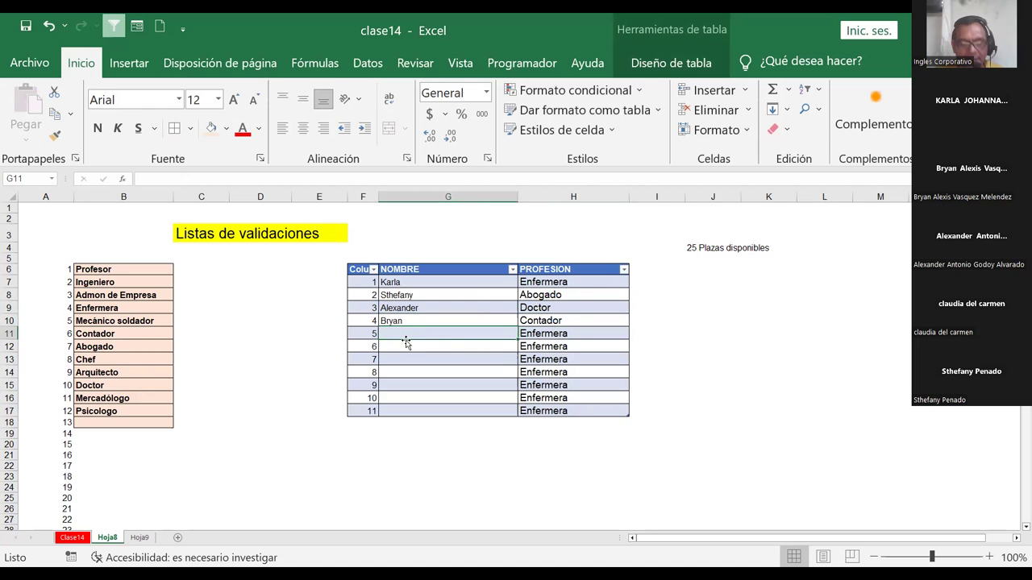
type("Karla")
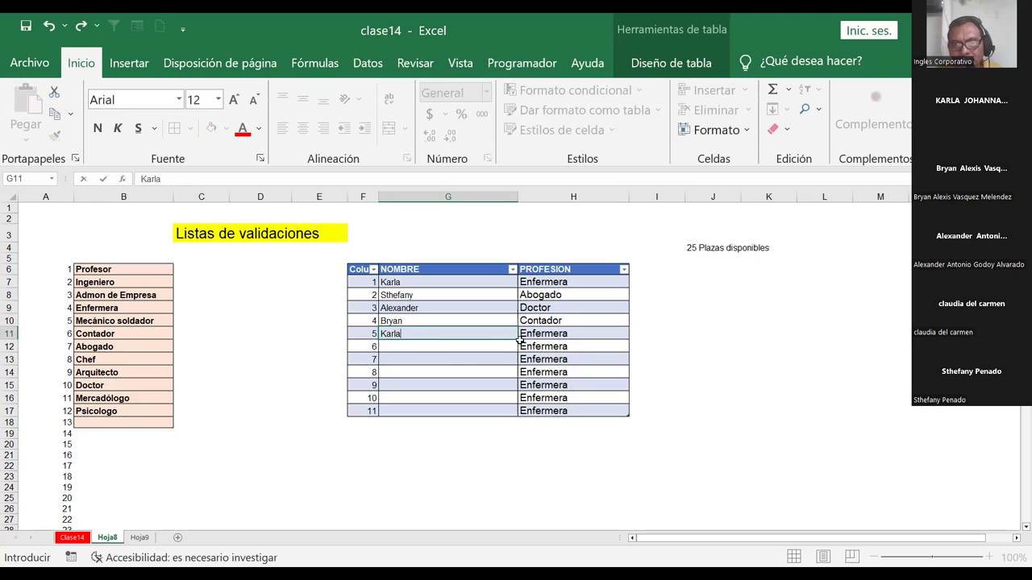
left_click(545, 337)
left_click(634, 338)
scroll(564, 363, "down", 1)
left_click(530, 378)
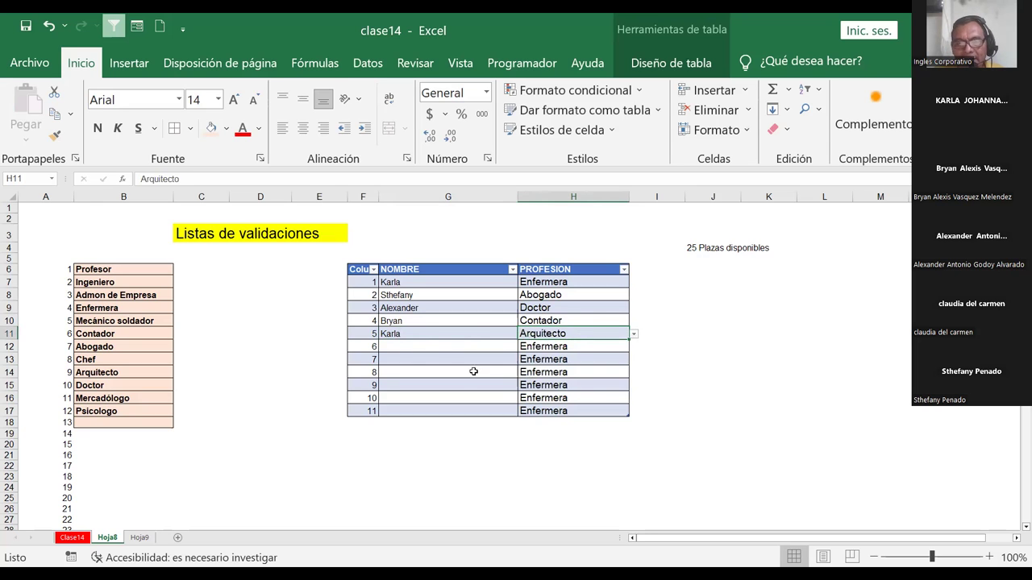
- Check the row 5 name and profession entries
left_click(394, 349)
left_click(408, 336)
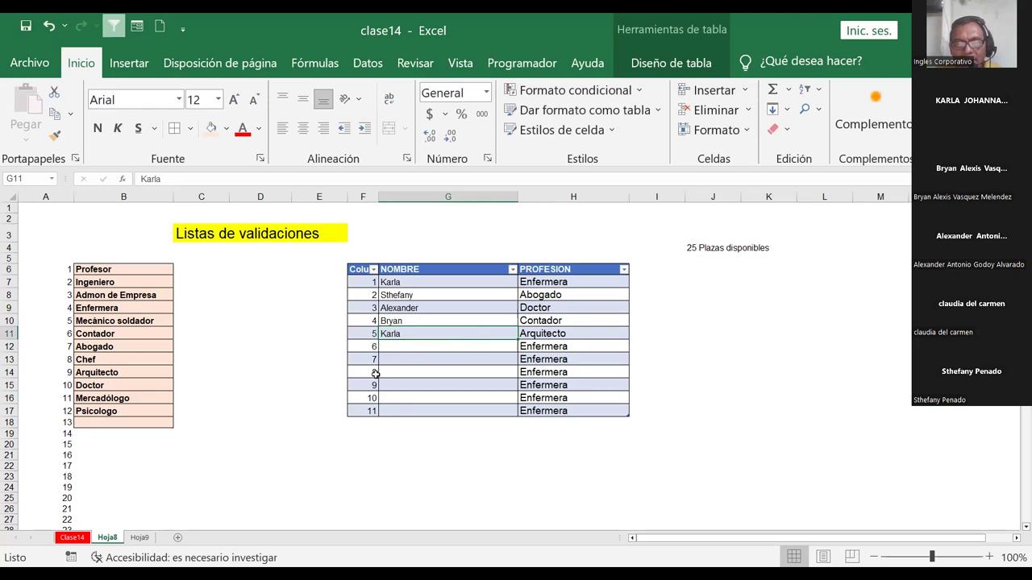
left_click(583, 333)
key("Down")
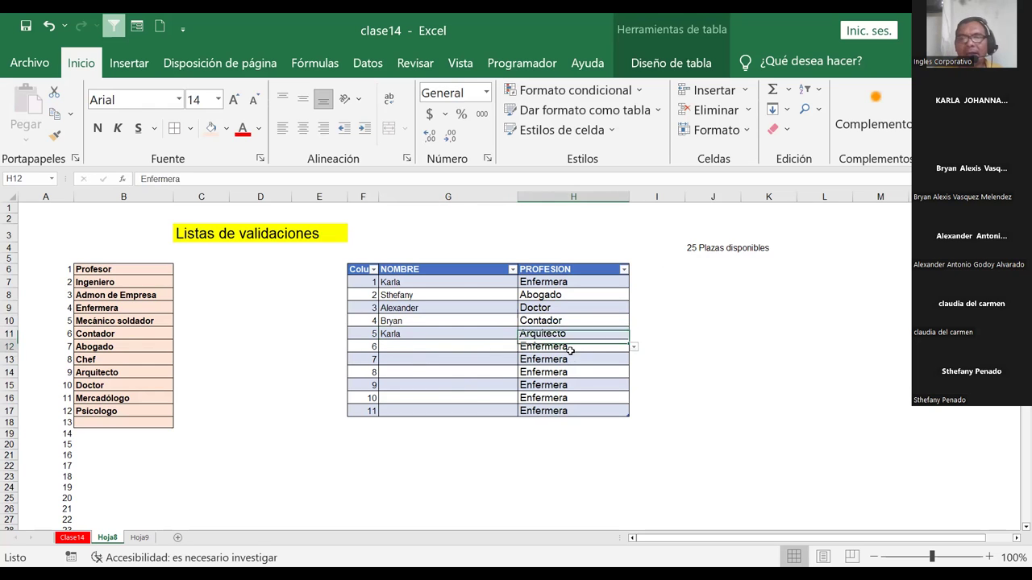
left_click(573, 320)
left_click(556, 337)
left_click(414, 346)
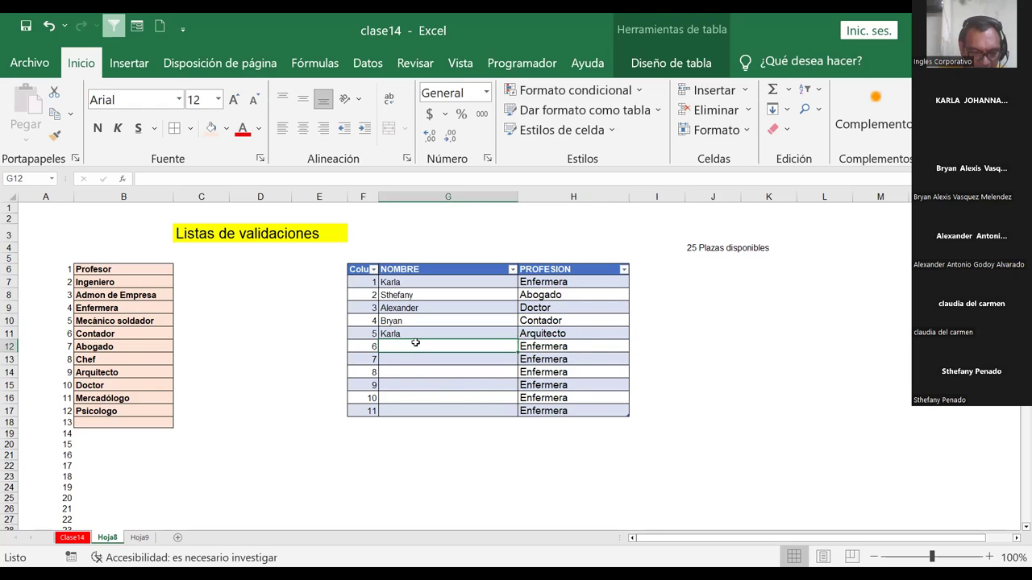
- Enter three more names in rows 6–8 of the NOMBRE column, correcting a typo in the last
type("Julio")
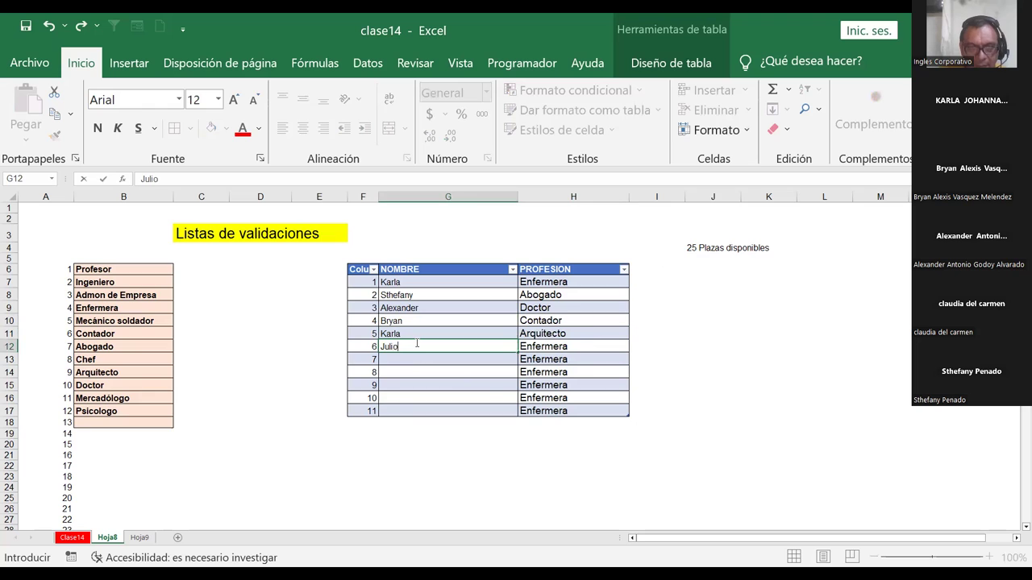
key("Return")
type("José")
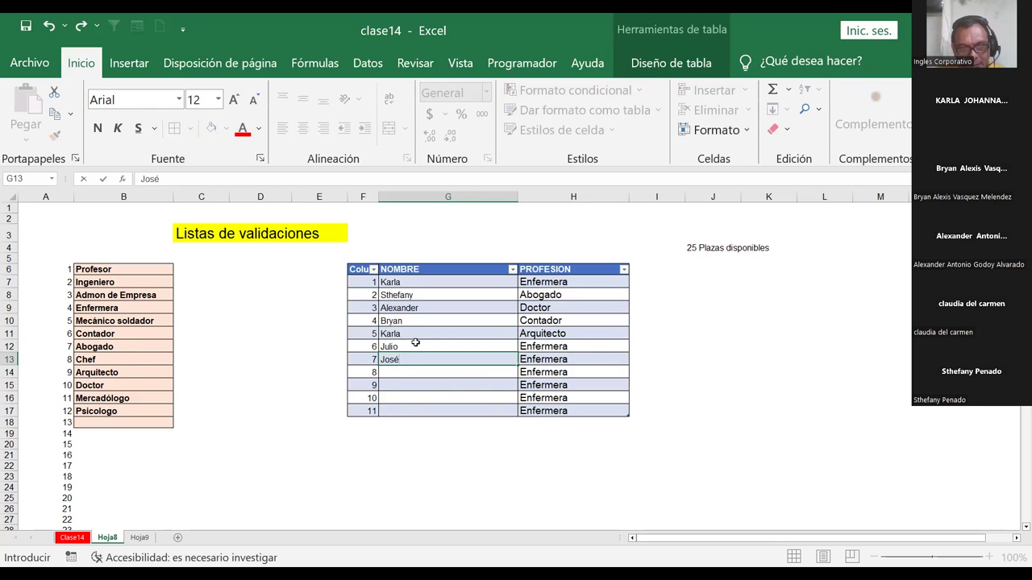
key("Return")
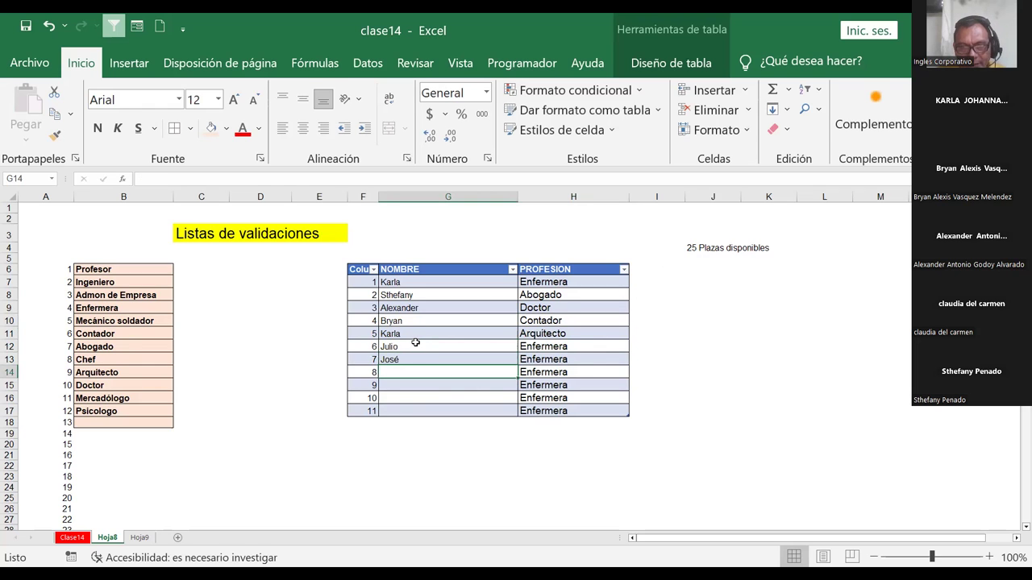
type("Wlberto")
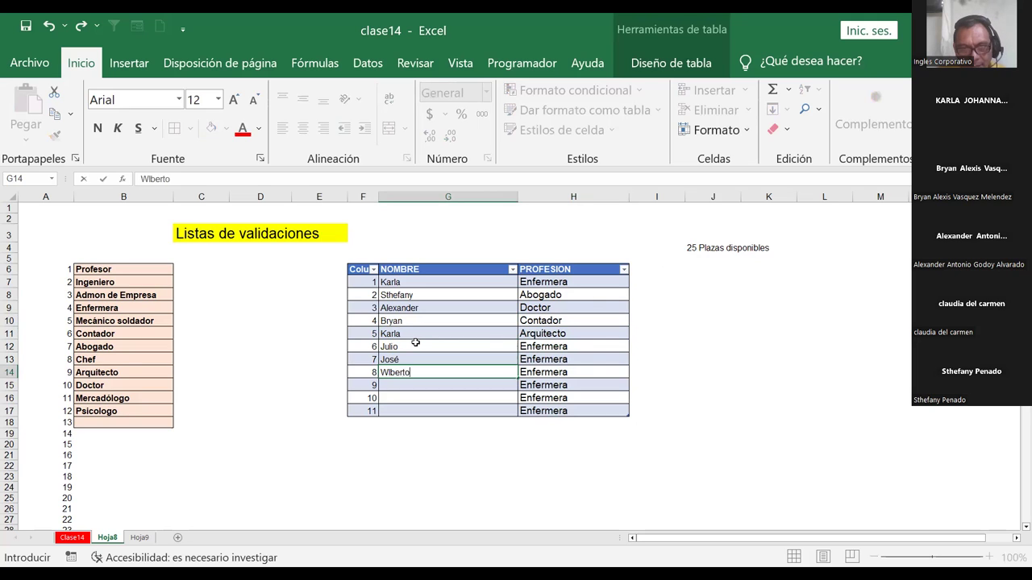
key("BackSpace")
key("BackSpace")
key("BackSpace")
key("BackSpace")
key("BackSpace")
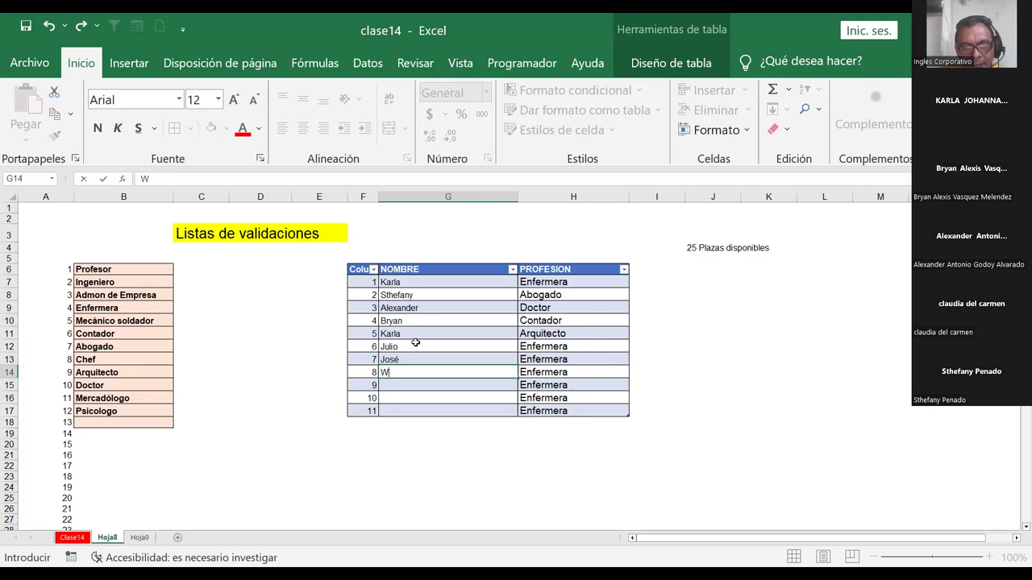
type("alberto")
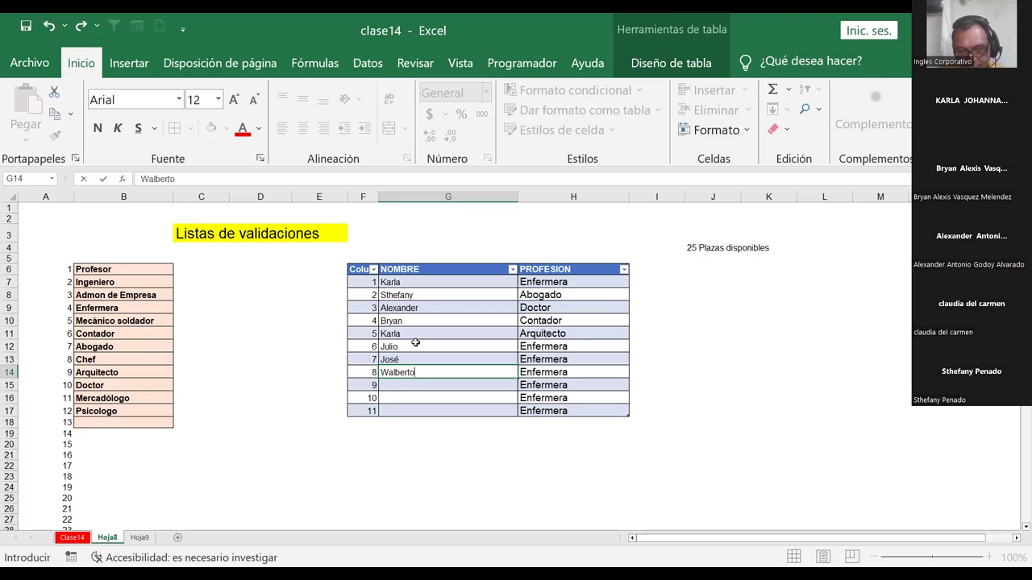
key("Return")
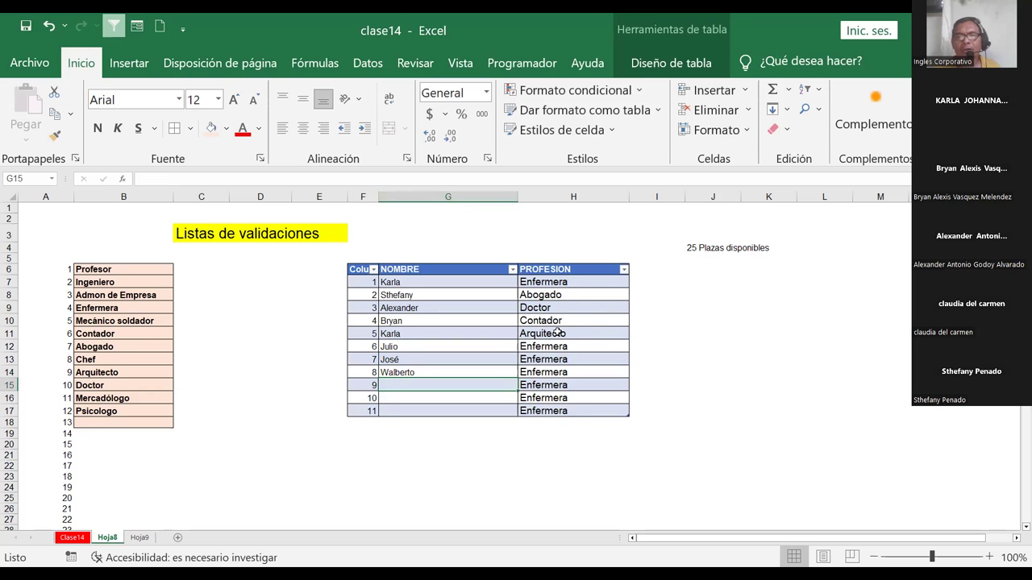
- Pick professions from the dropdowns for rows 5–8: Contador, Mercadólogo, Abogado, Mecánico soldador
left_click(558, 333)
left_click(633, 334)
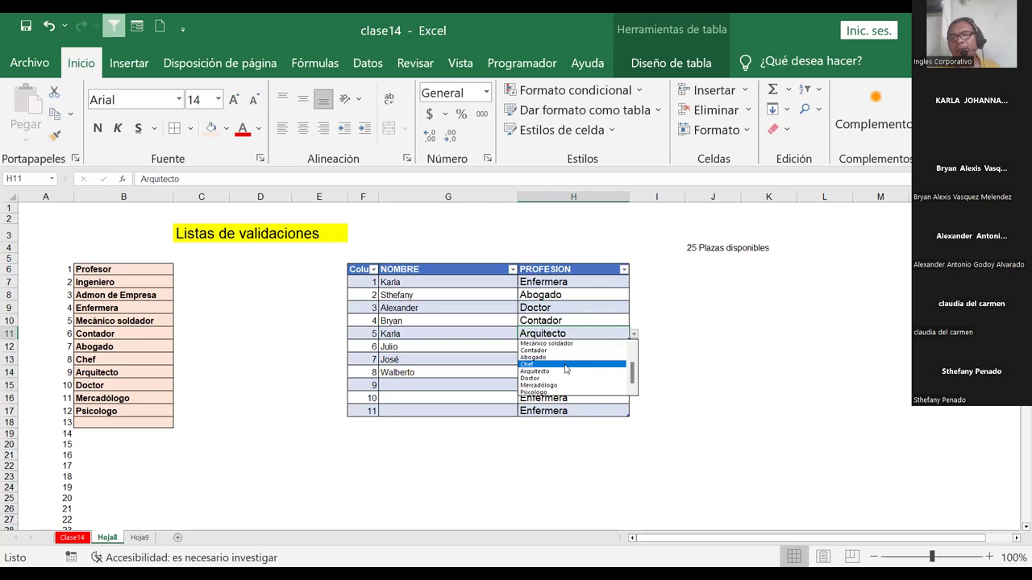
left_click(611, 367)
left_click(565, 347)
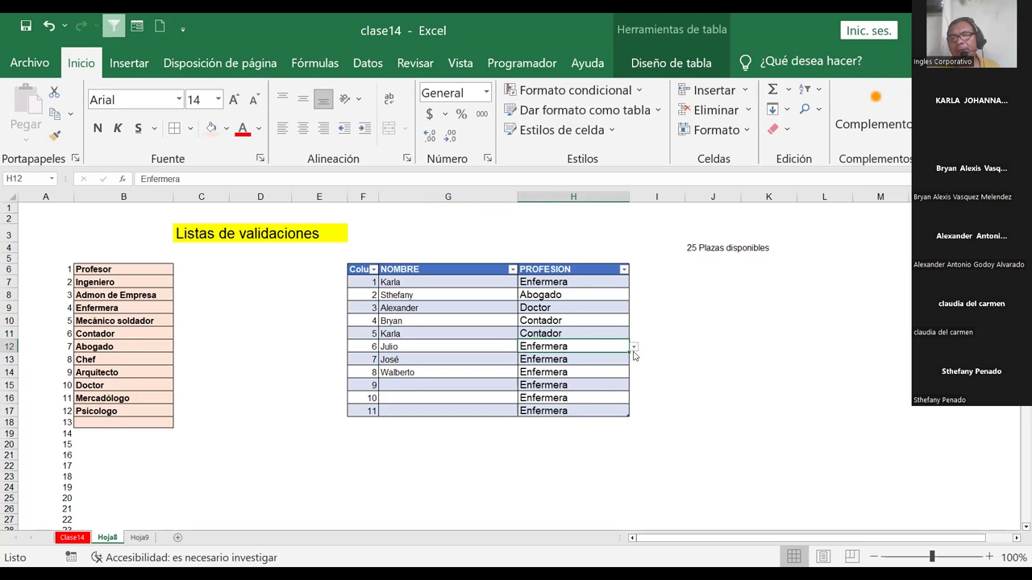
left_click(634, 347)
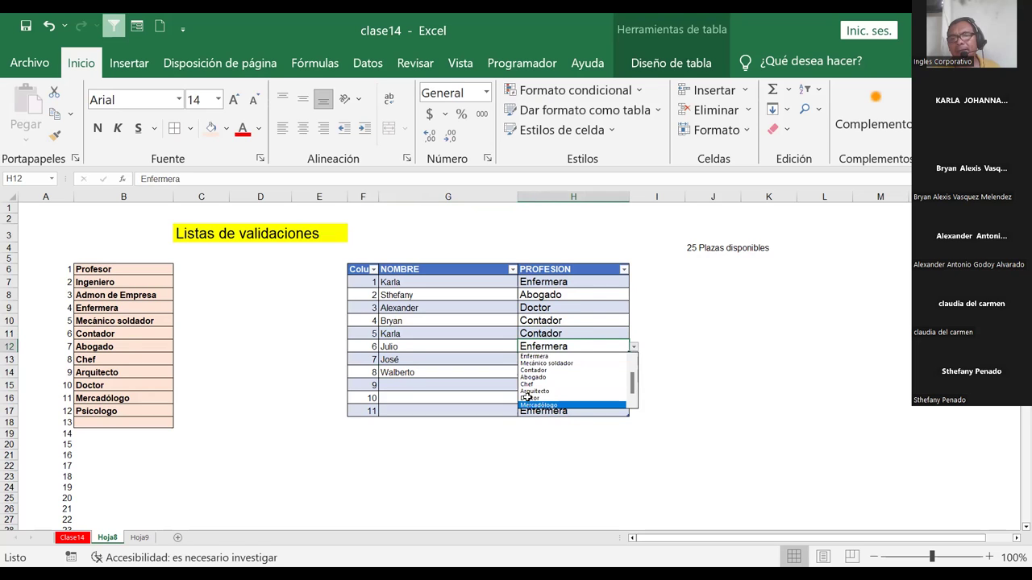
left_click(548, 405)
left_click(587, 362)
left_click(634, 359)
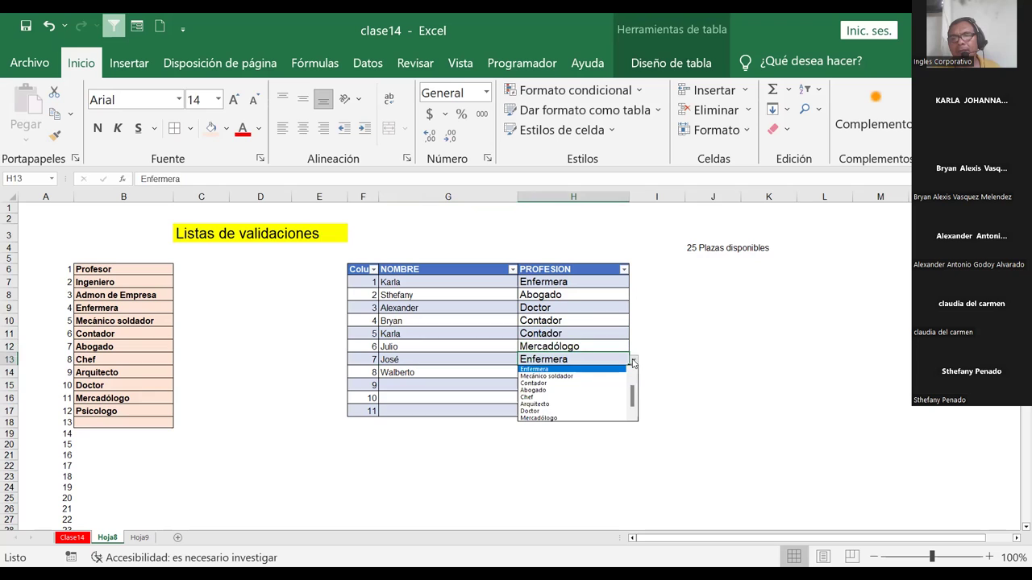
left_click(537, 391)
left_click(594, 370)
left_click(634, 373)
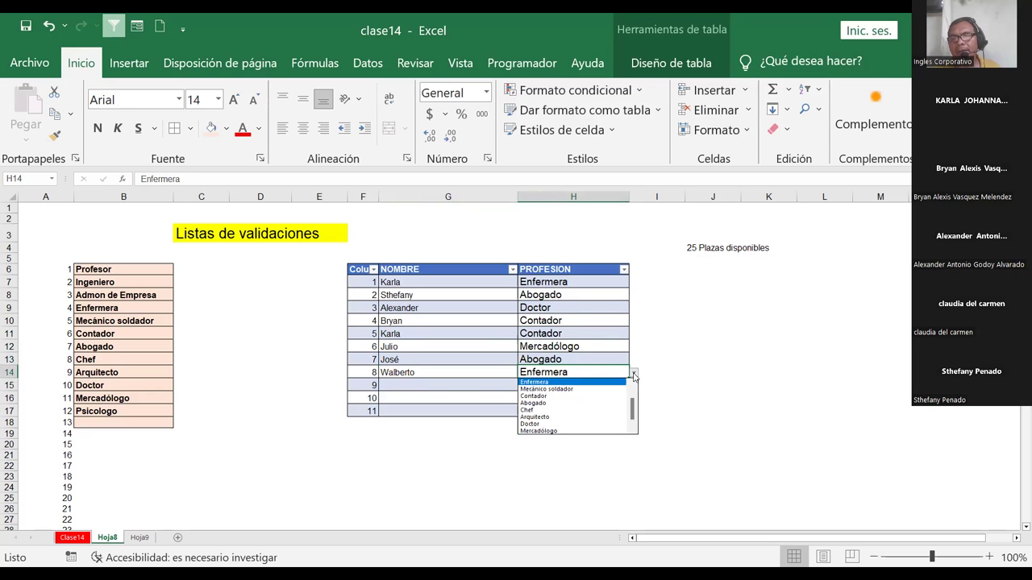
left_click(547, 387)
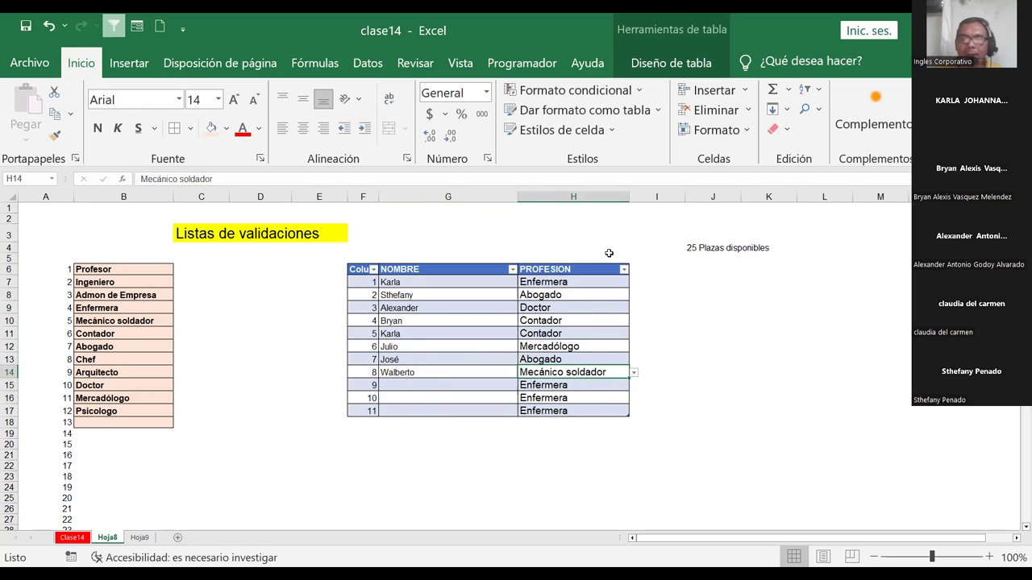
- Review the chosen professions by stepping down the PROFESION column
scroll(108, 444, "down", 5)
scroll(108, 444, "down", 13)
scroll(108, 445, "up", 6)
scroll(111, 446, "up", 10)
scroll(431, 410, "up", 2)
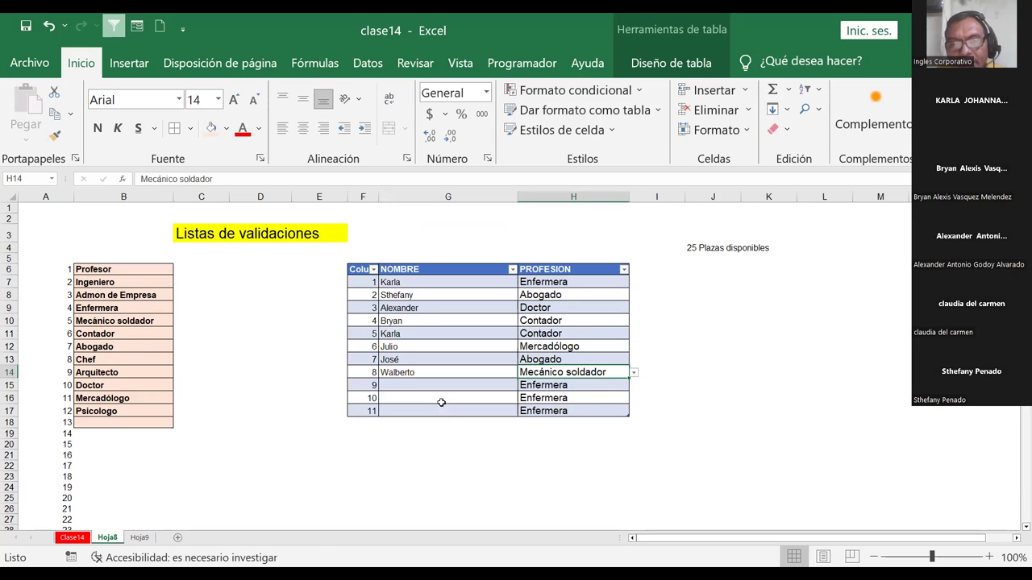
left_click(565, 282)
left_click(569, 308)
left_click(569, 321)
left_click(569, 334)
left_click(569, 359)
left_click(569, 397)
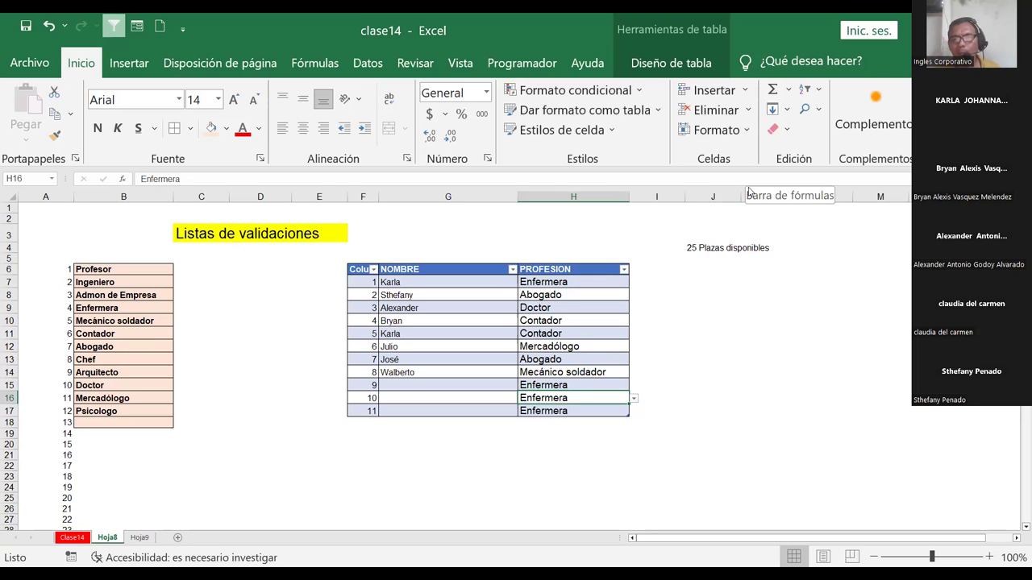
- Select the PROFESION cells H8:H17 below the first row
left_click_drag(572, 297, 576, 411)
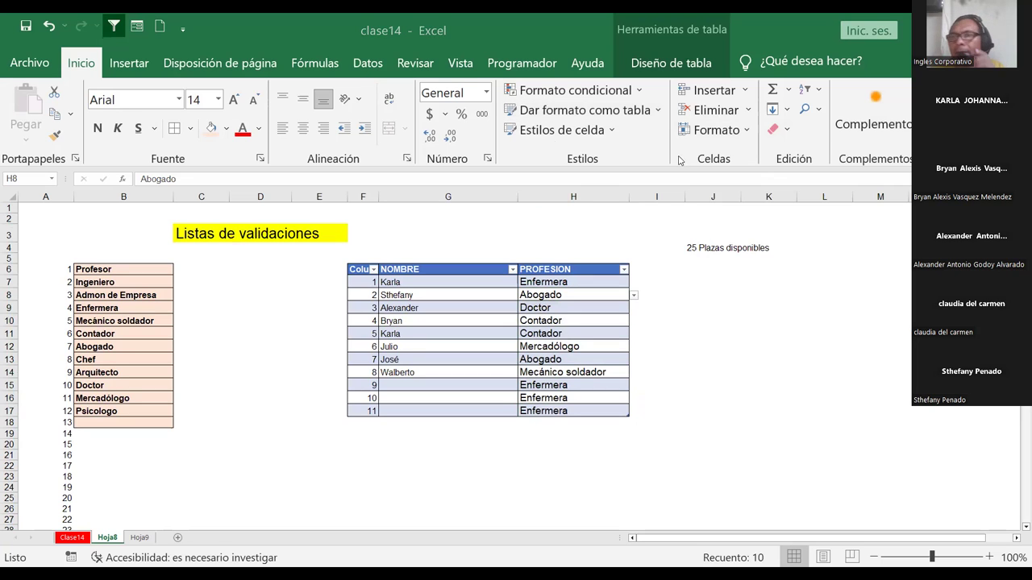
- Clear all contents and formatting from H8:H17 with Borrar todo
left_click(787, 131)
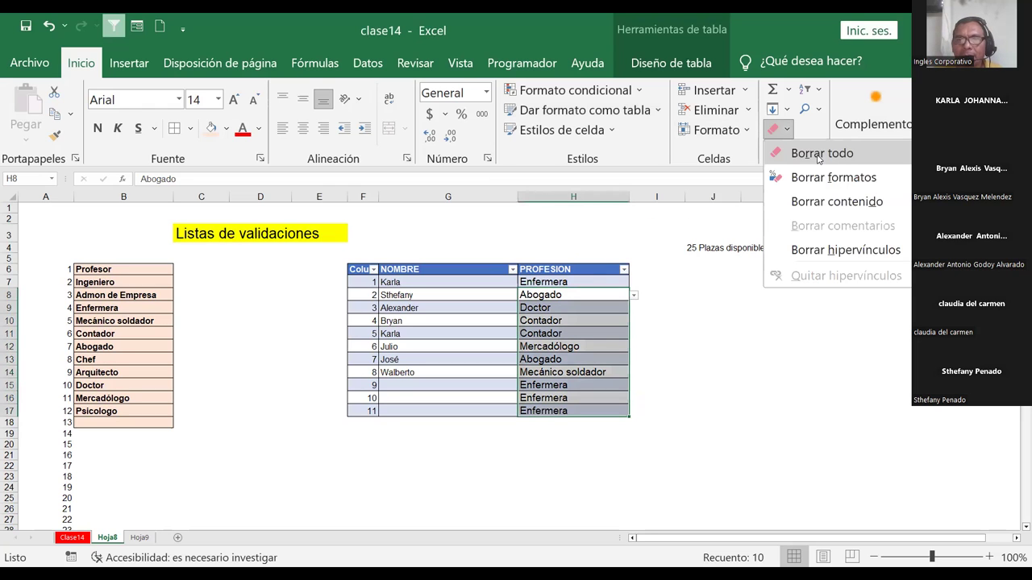
left_click(818, 153)
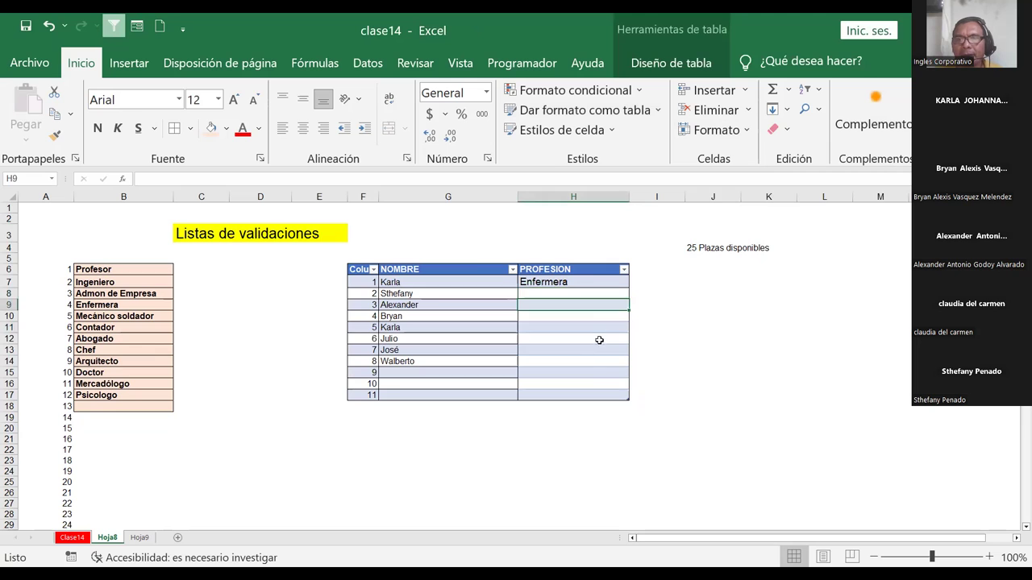
left_click(594, 382)
- Copy Enfermera from H7 and paste it into H8:H17 keeping source formatting
left_click(570, 287)
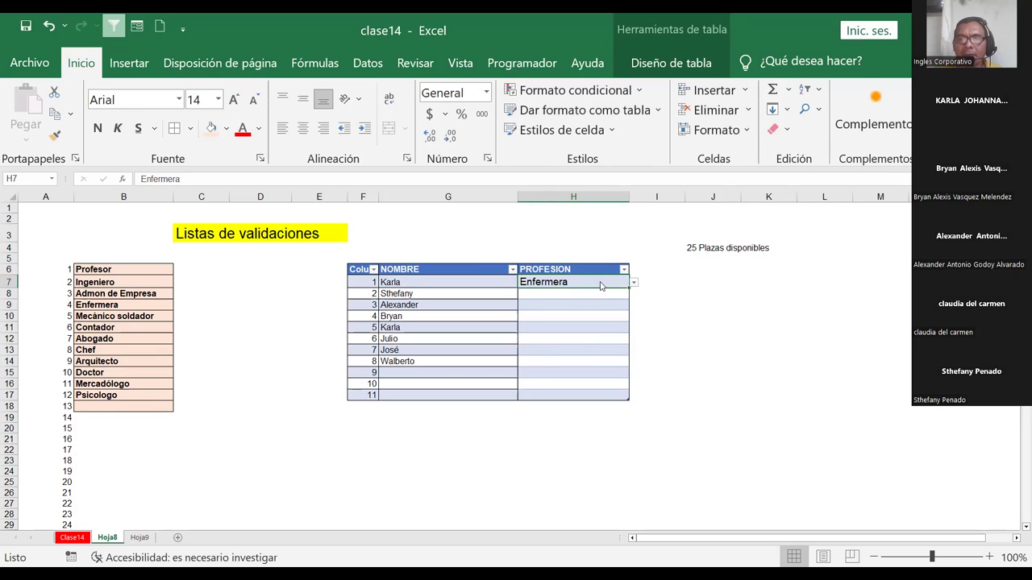
right_click(601, 286)
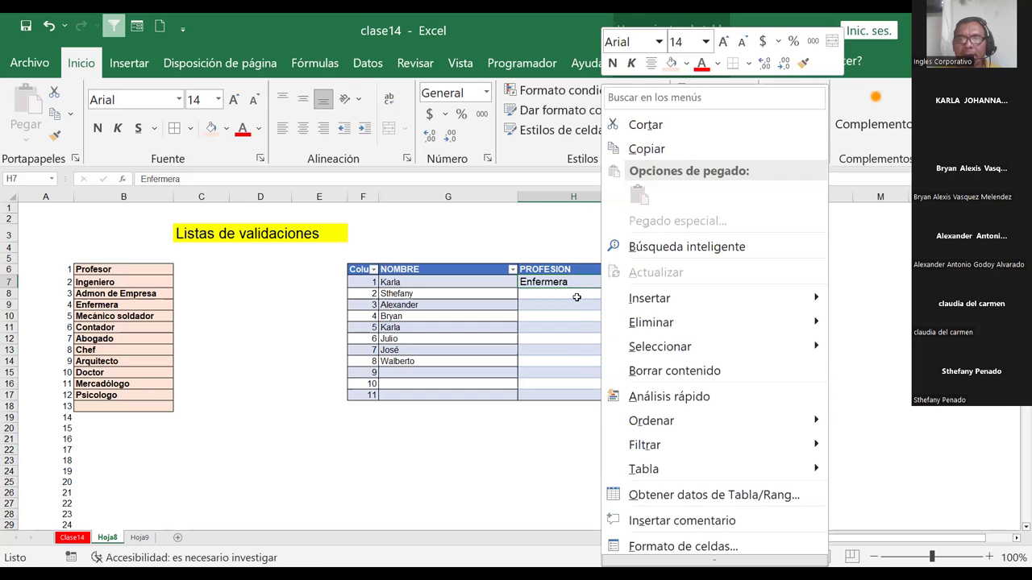
key("ctrl+c")
left_click_drag(577, 297, 573, 395)
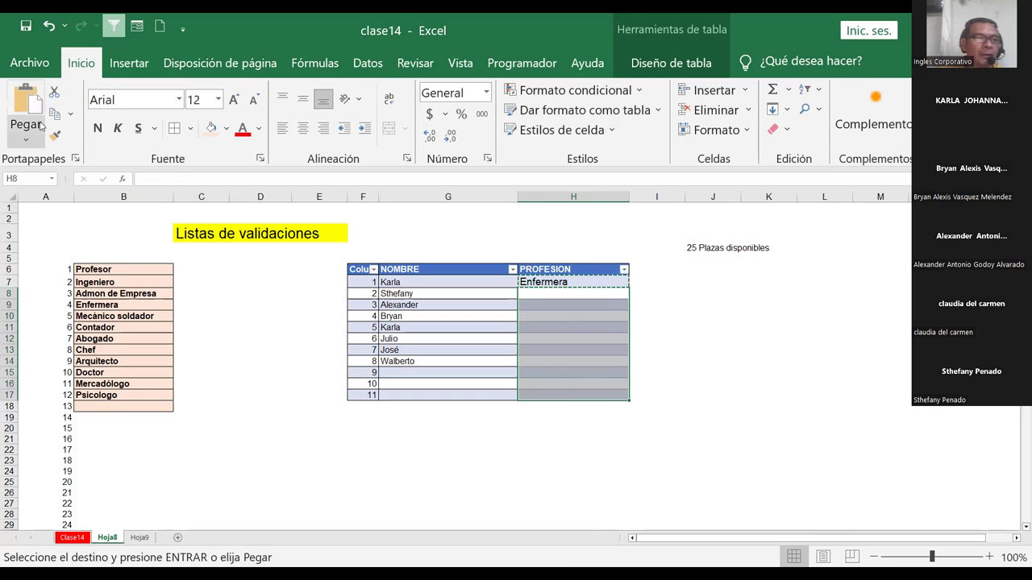
left_click(24, 142)
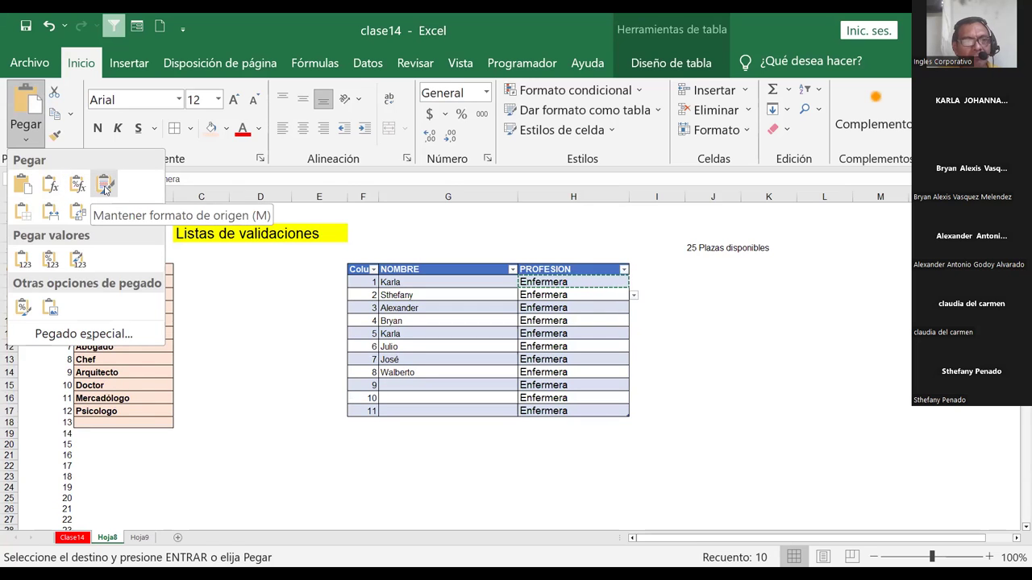
left_click(104, 186)
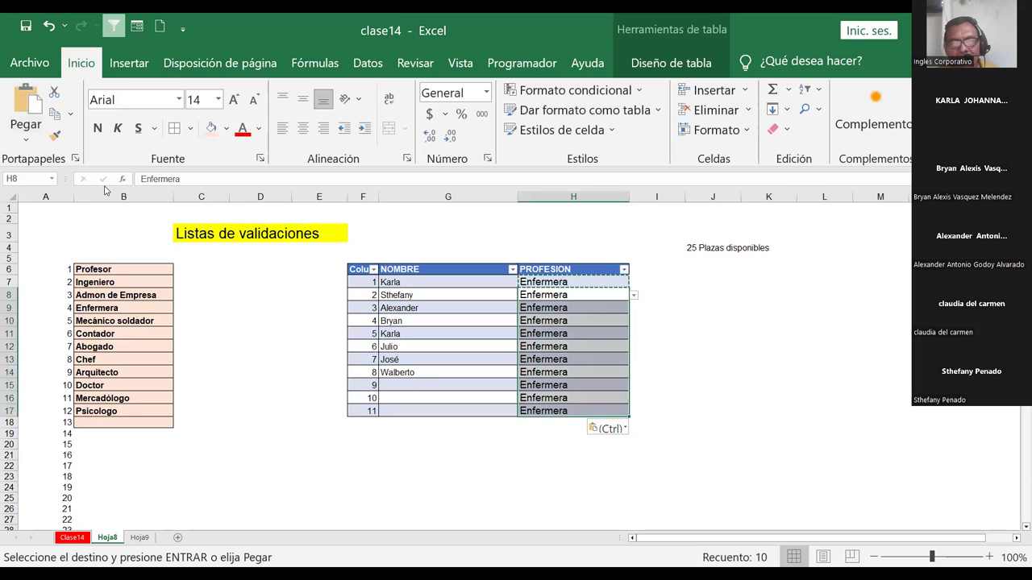
- Check that the pasted profession cells carry the dropdown list
left_click(655, 339)
left_click(616, 330)
left_click(632, 335)
left_click(575, 309)
left_click(634, 309)
left_click(664, 312)
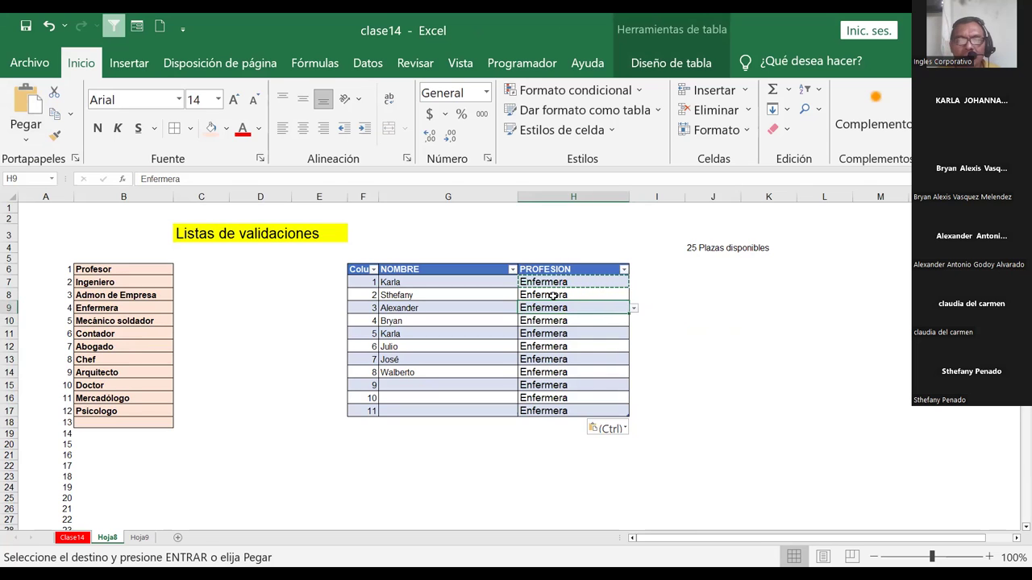
- Undo the pasted Enfermera entries in H8:H17
left_click_drag(553, 296, 569, 411)
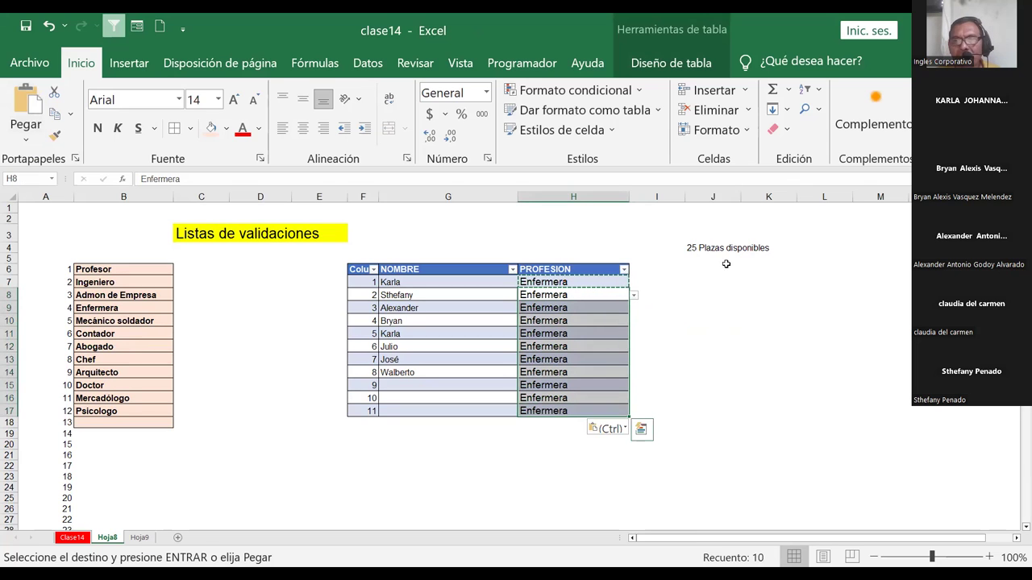
left_click(780, 129)
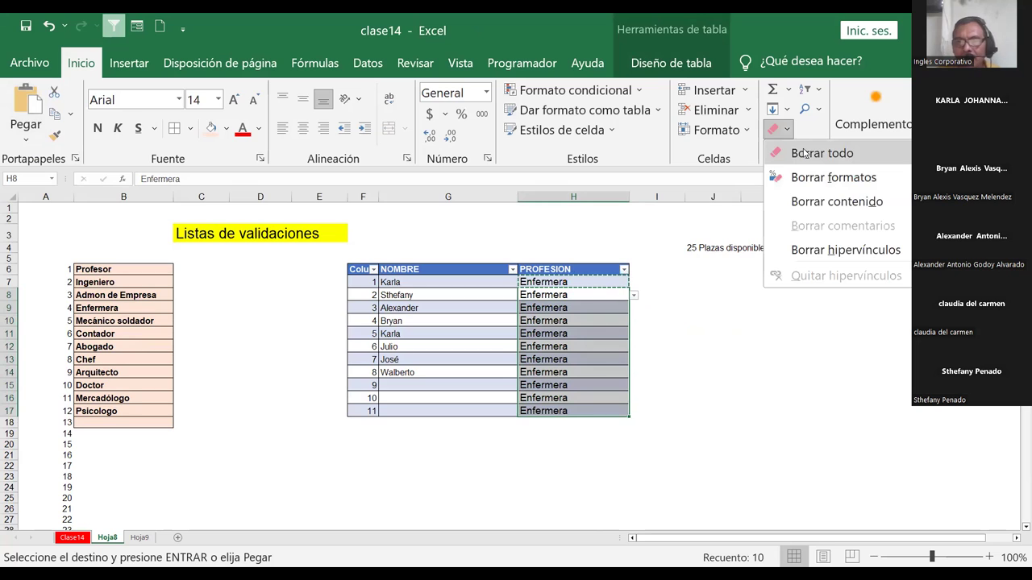
key("ctrl+z")
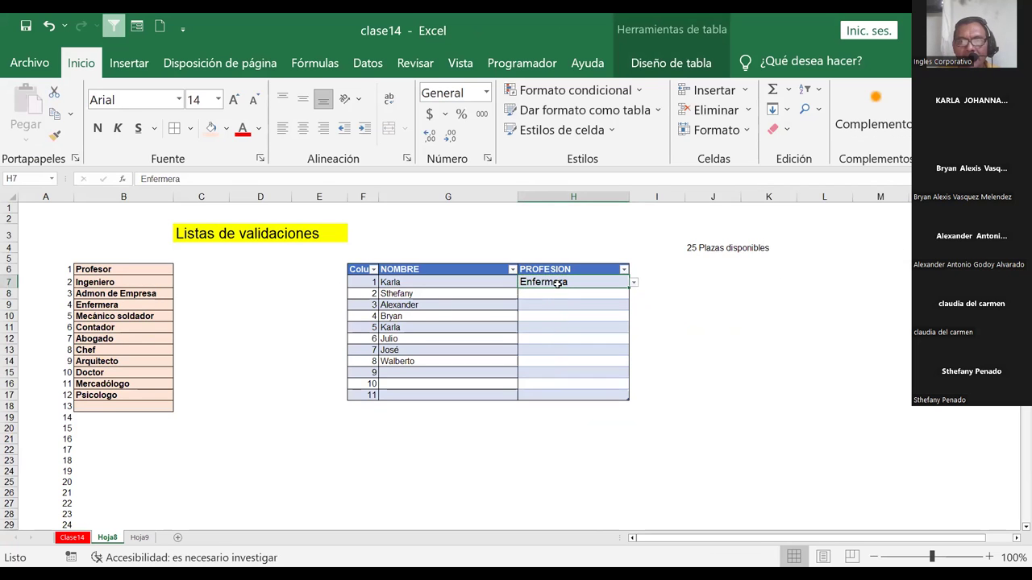
- Copy H7 and paste only its validation rule into H8:H17 via Paste Special
right_click(558, 288)
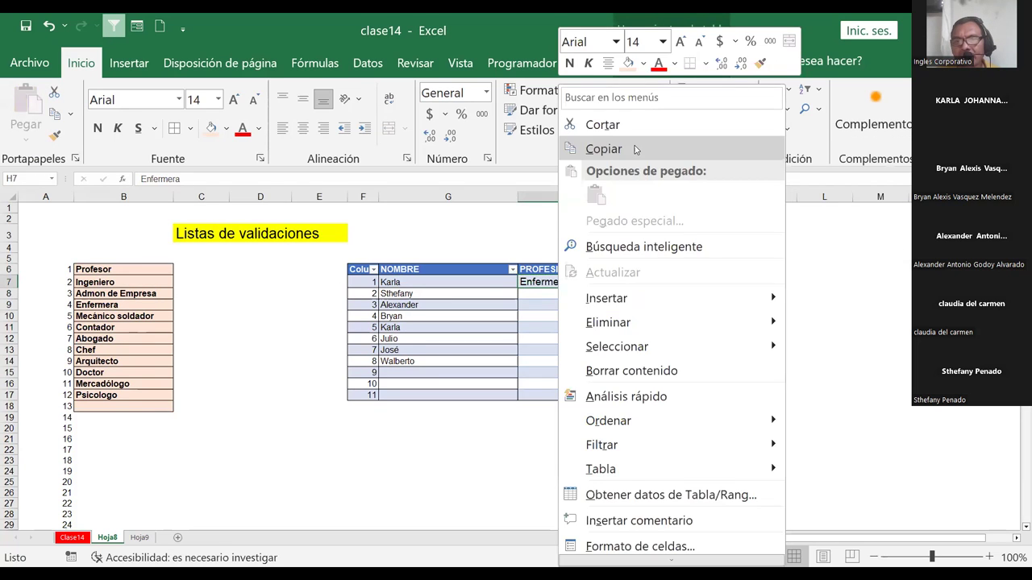
key("c")
left_click_drag(564, 293, 564, 395)
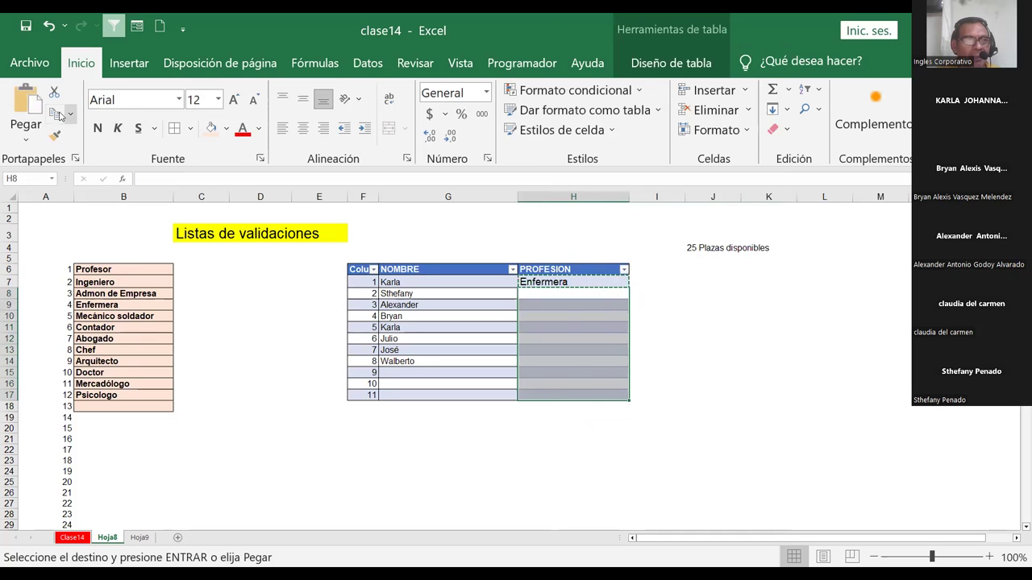
left_click(27, 139)
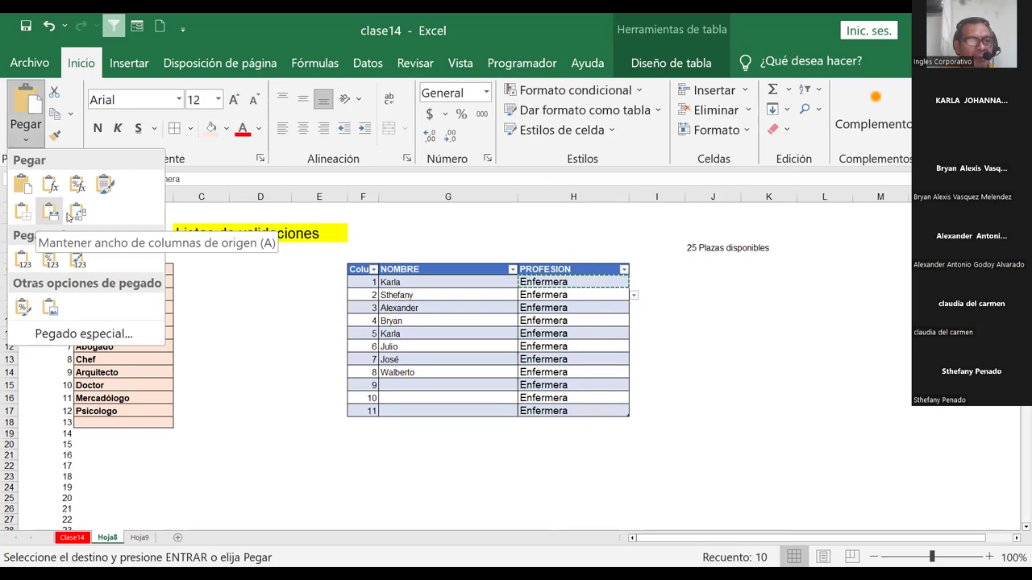
left_click(55, 339)
left_click_drag(315, 234, 314, 147)
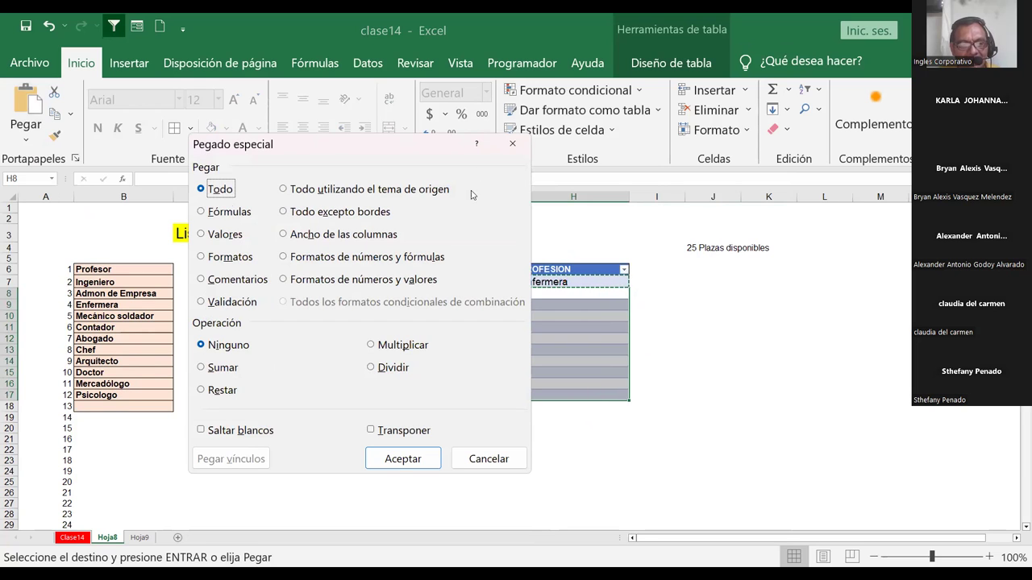
left_click(203, 303)
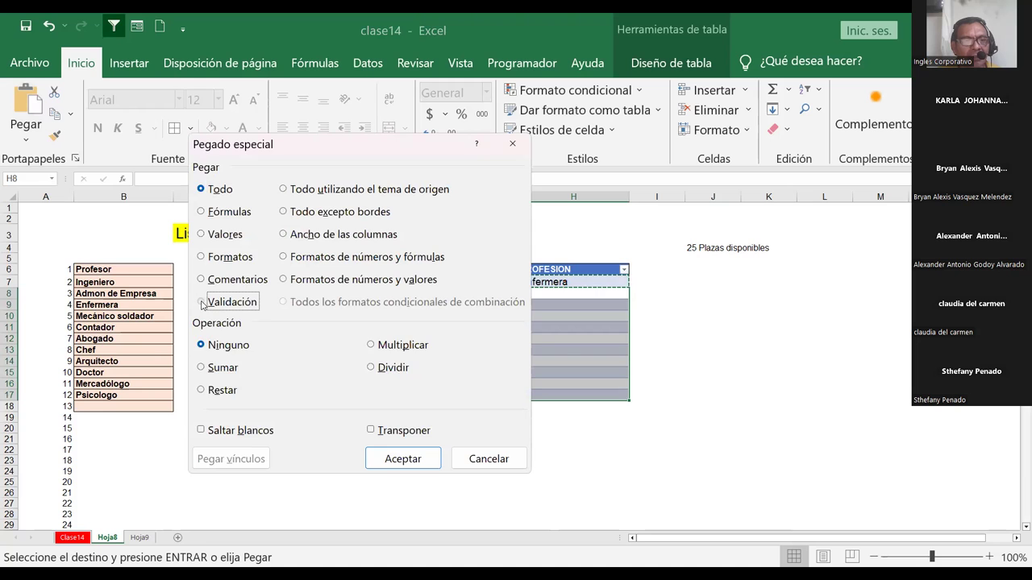
left_click(412, 462)
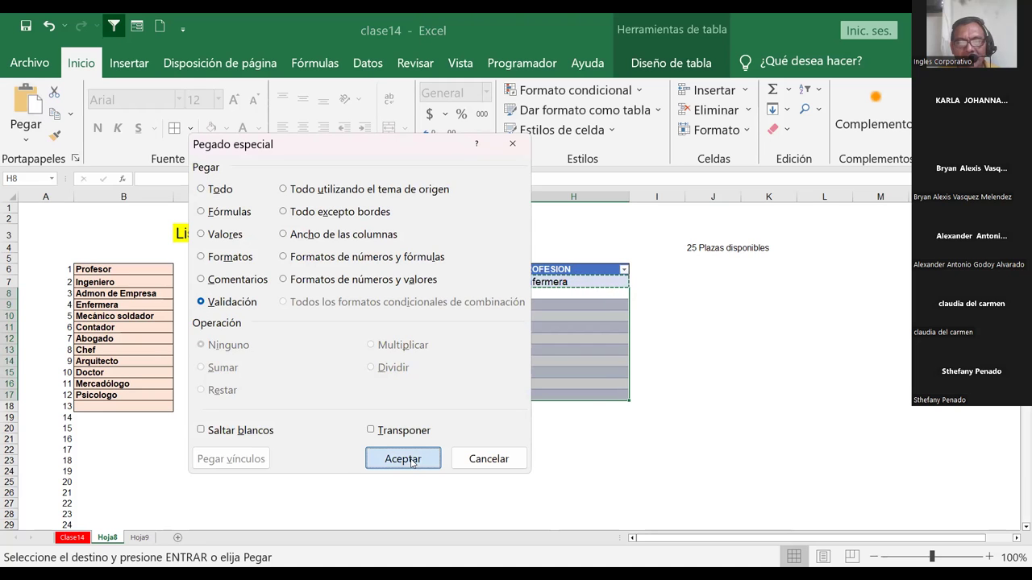
- Choose Contador in H9 and Abogado in H12 from their dropdowns
left_click(618, 305)
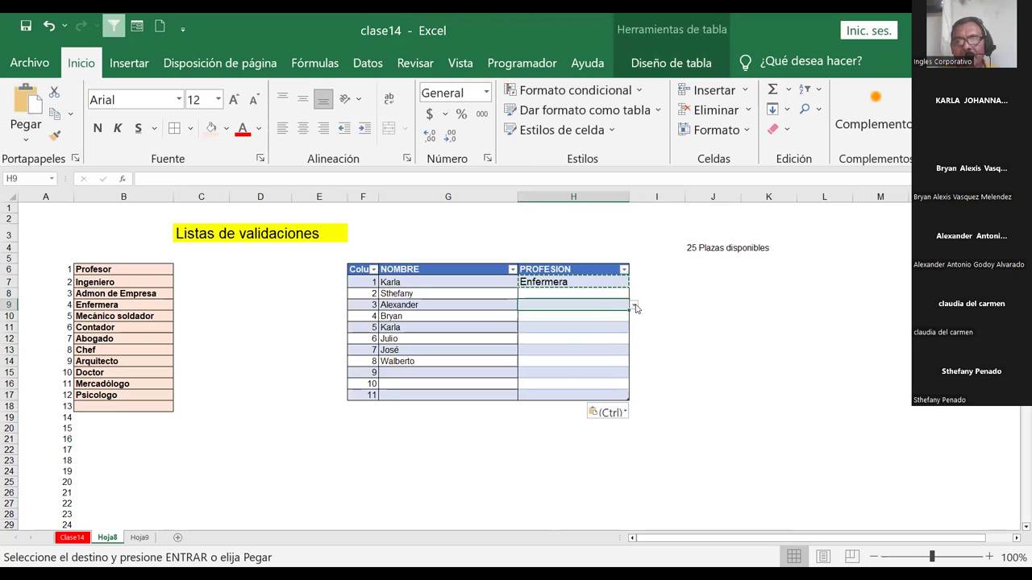
left_click(636, 307)
left_click(562, 342)
left_click(563, 341)
left_click(634, 340)
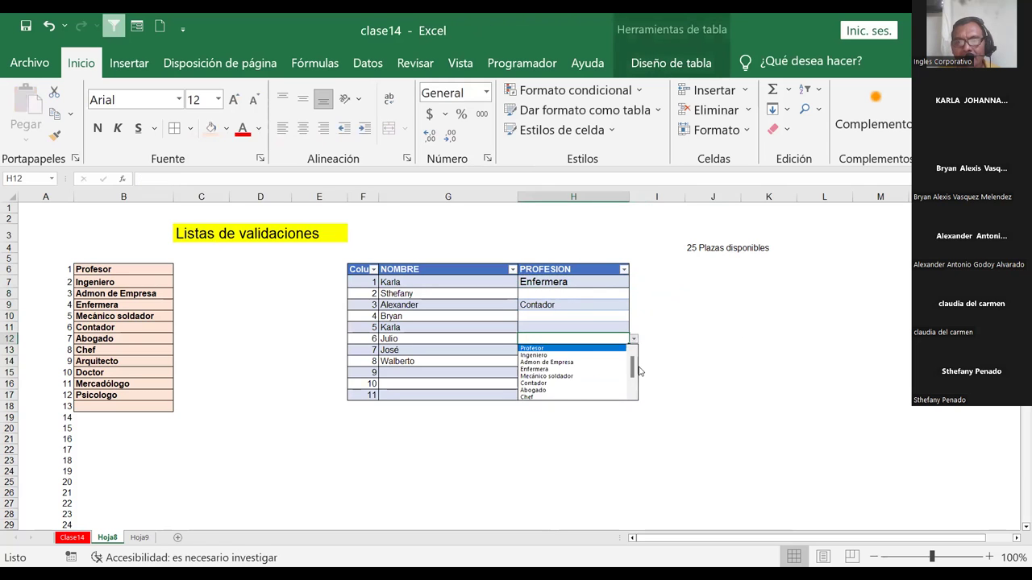
left_click(538, 391)
left_click(687, 314)
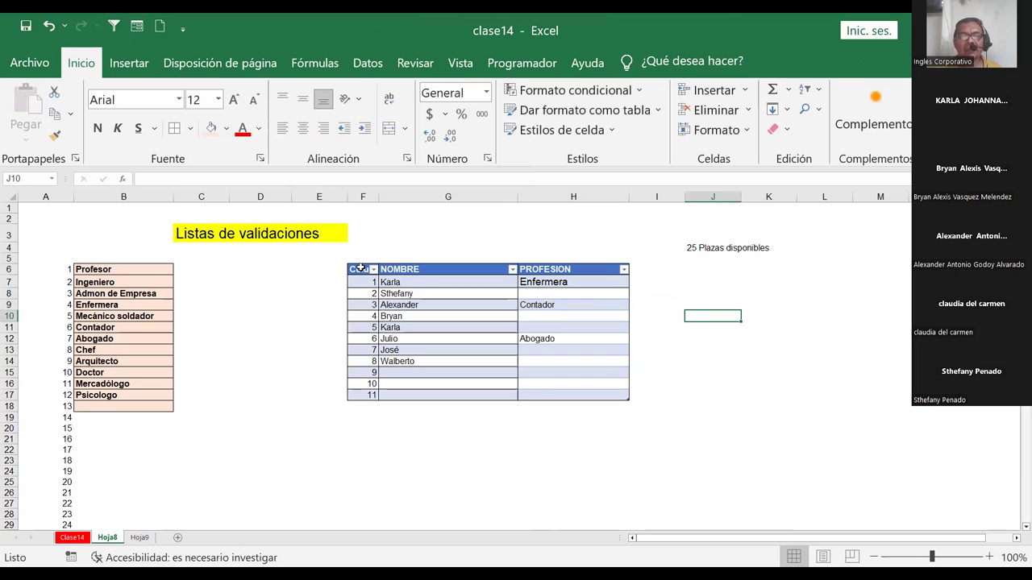
- Add sheet Hoja1, fill D3 orange and hide the gridlines
left_click(180, 538)
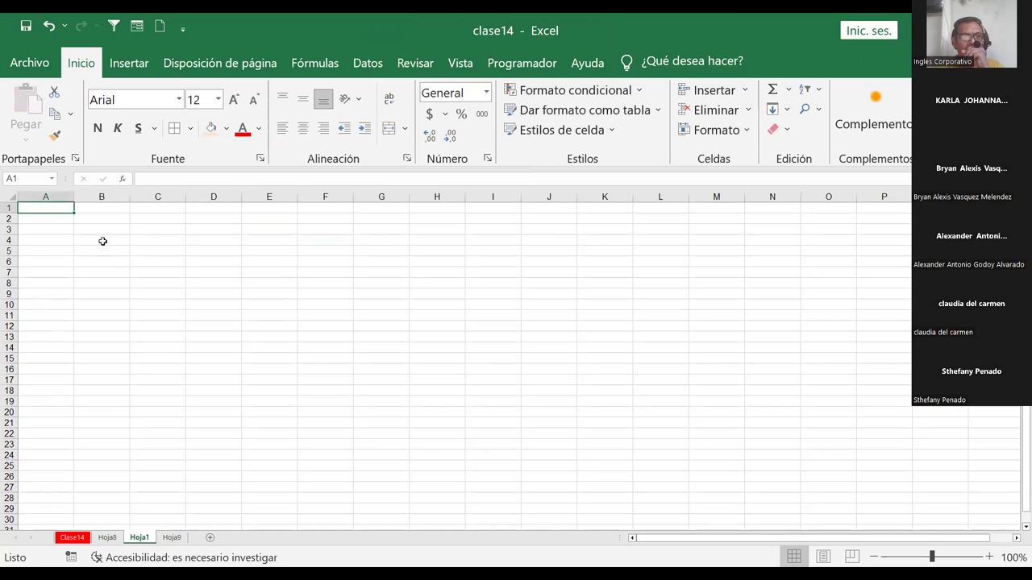
left_click(101, 232)
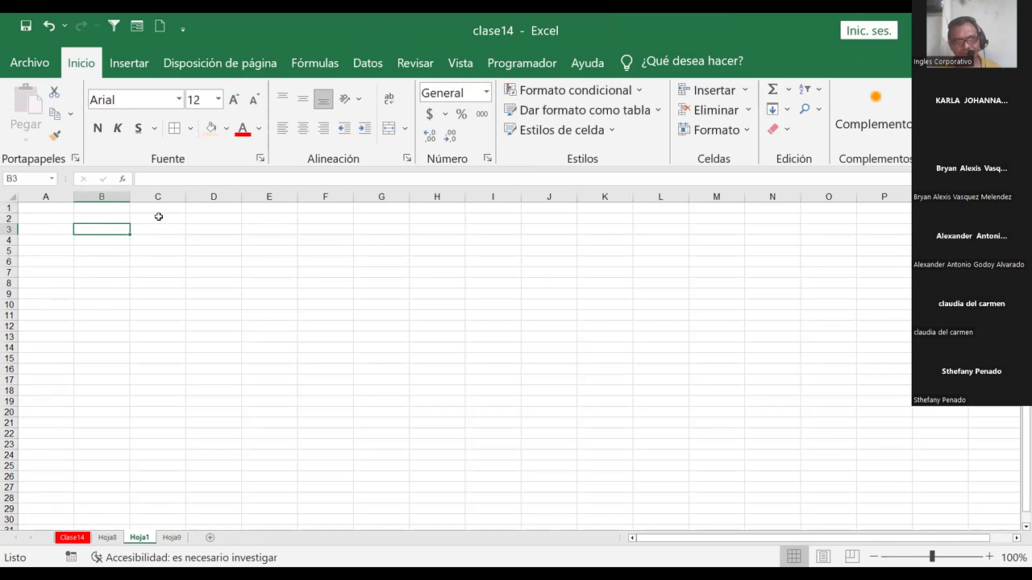
left_click(226, 230)
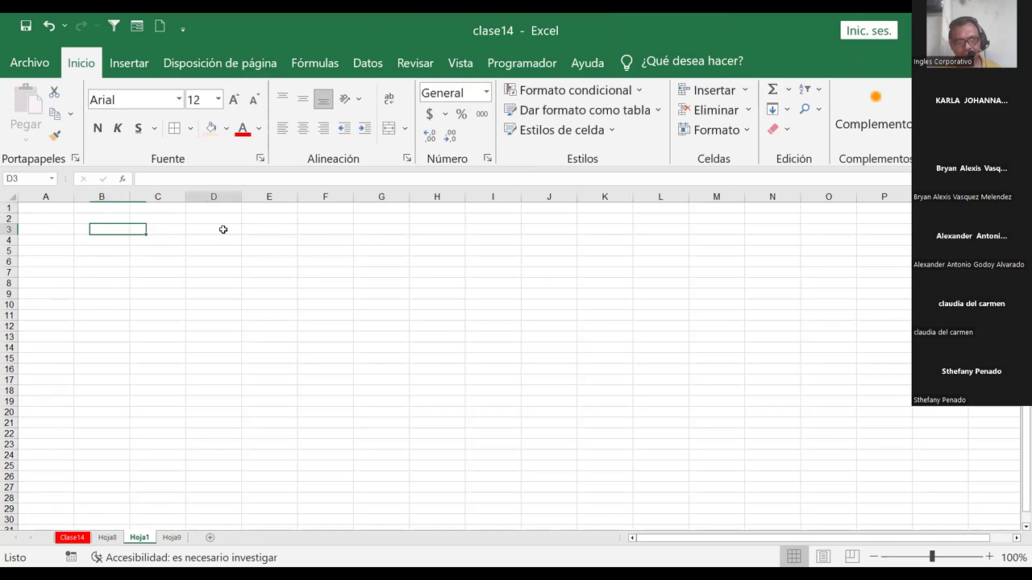
left_click(225, 130)
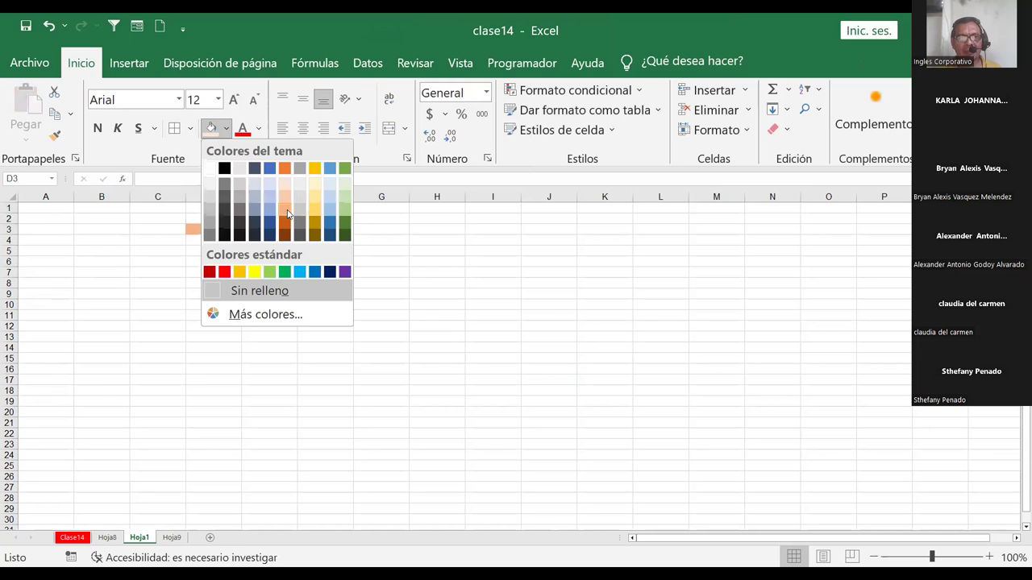
left_click(288, 213)
left_click(460, 63)
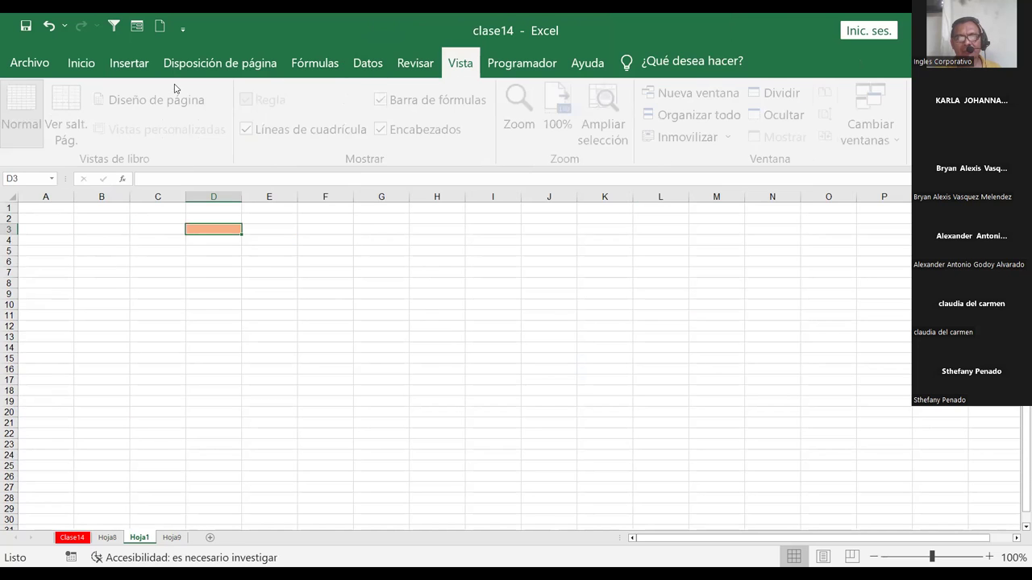
left_click(251, 129)
- Select various cells on Hoja1, finishing with L18 selected
left_click(356, 235)
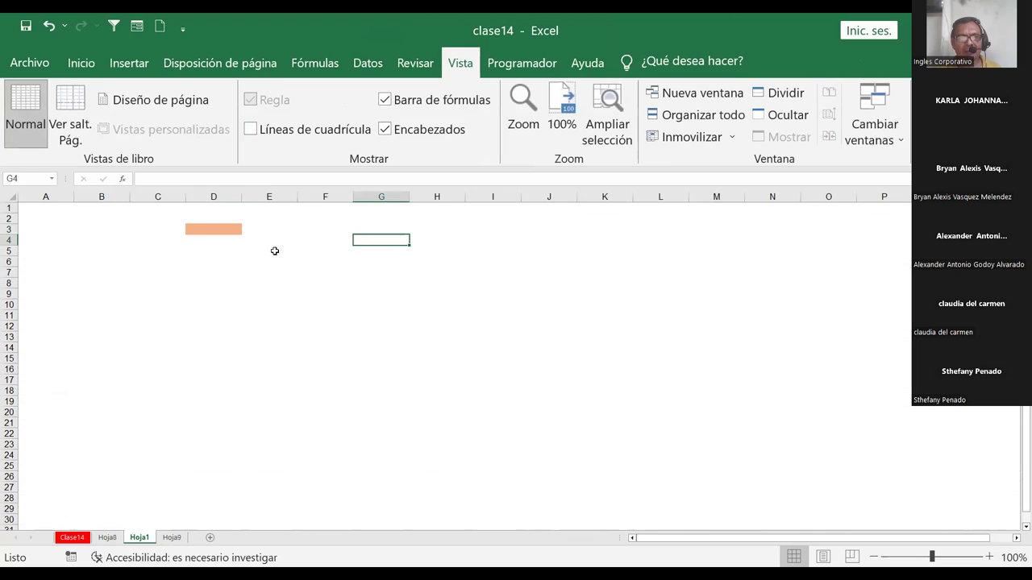
left_click(215, 227)
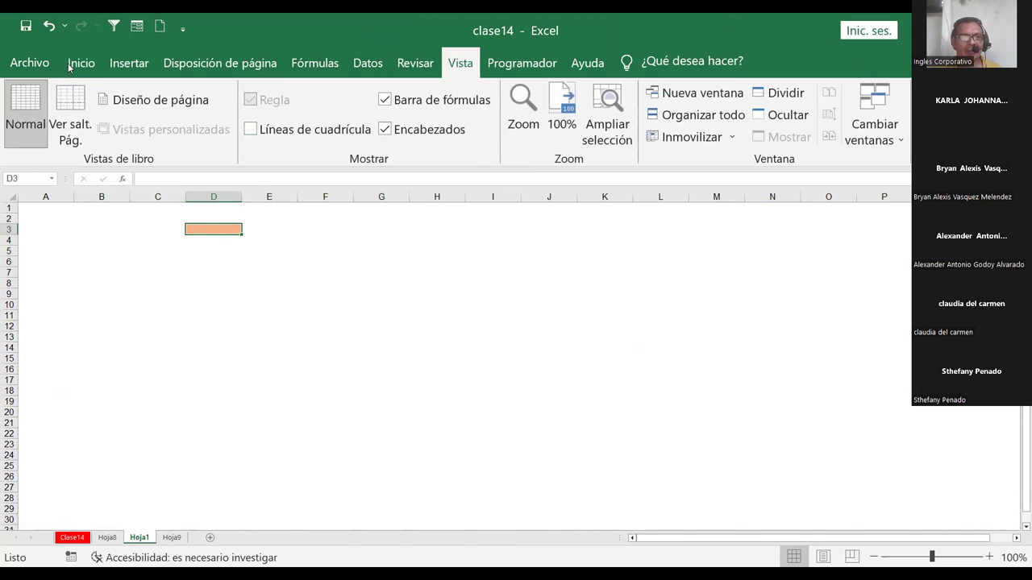
left_click(323, 294)
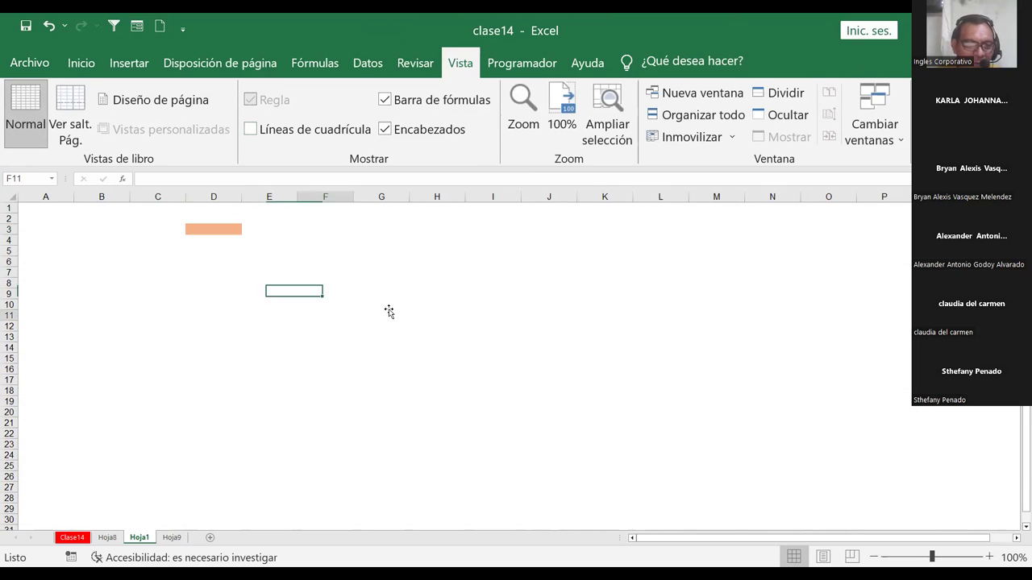
left_click_drag(549, 326, 492, 337)
left_click(549, 381)
left_click(682, 376)
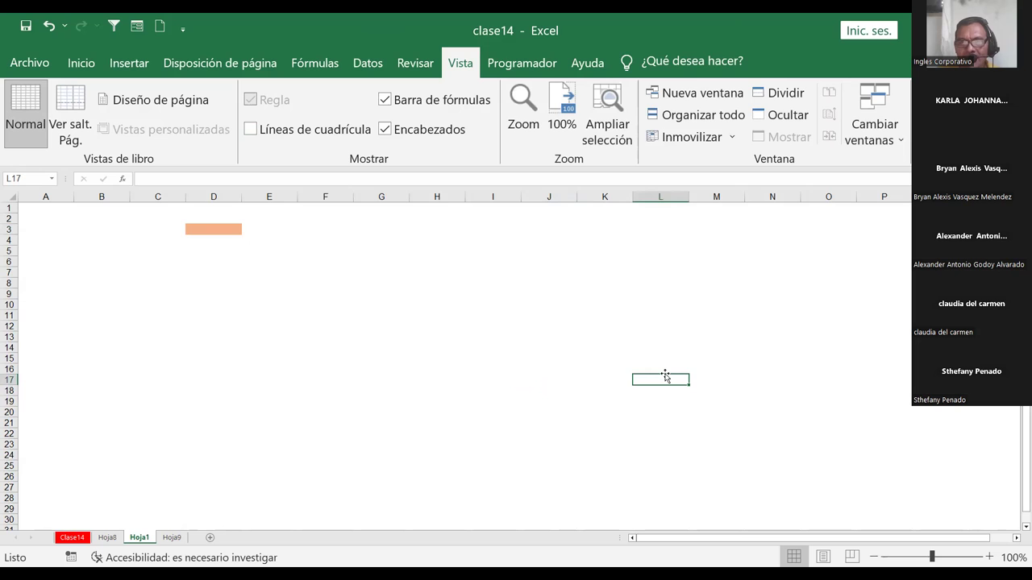
left_click(129, 295)
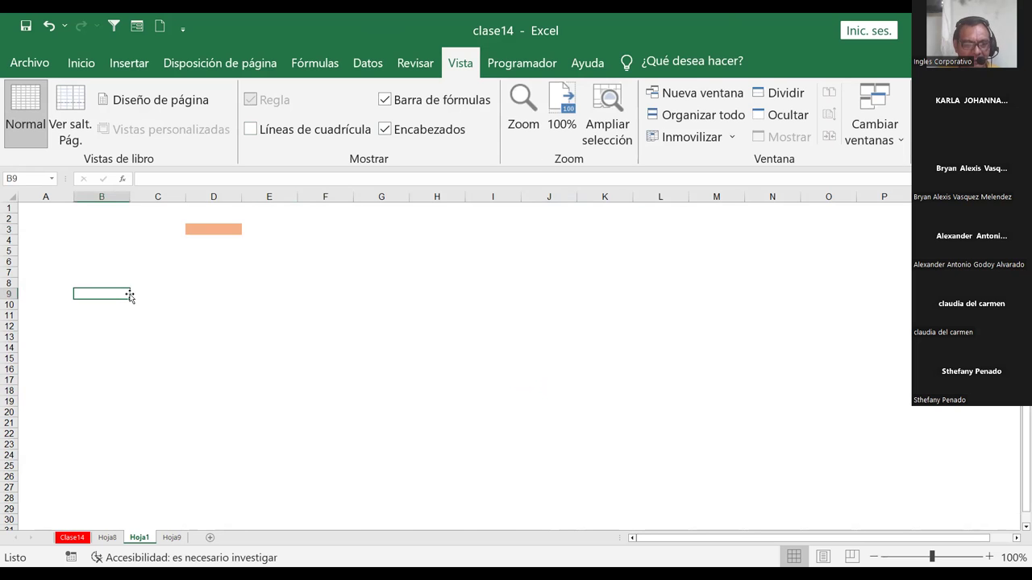
left_click(675, 388)
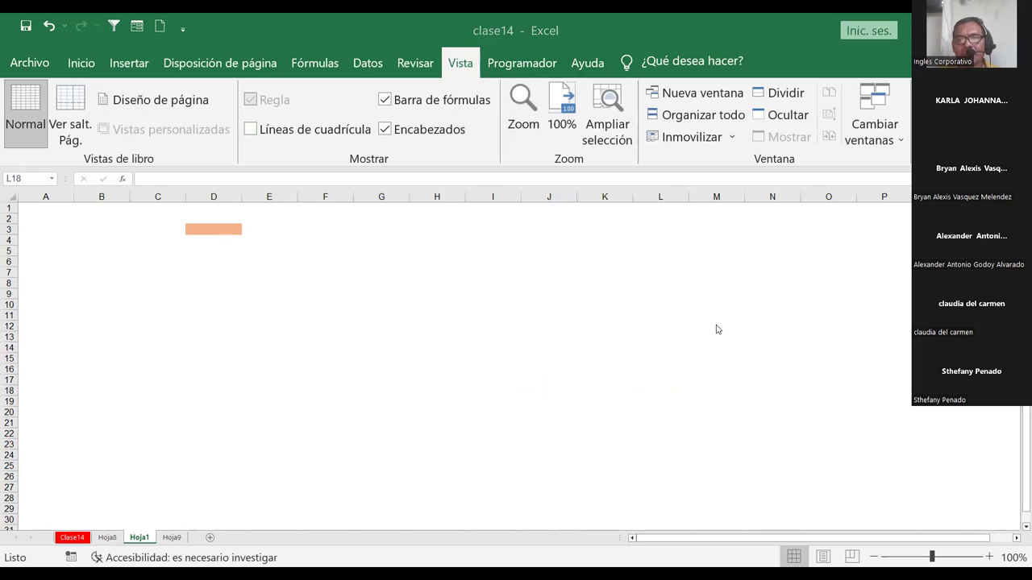
left_click(693, 338)
left_click(656, 392)
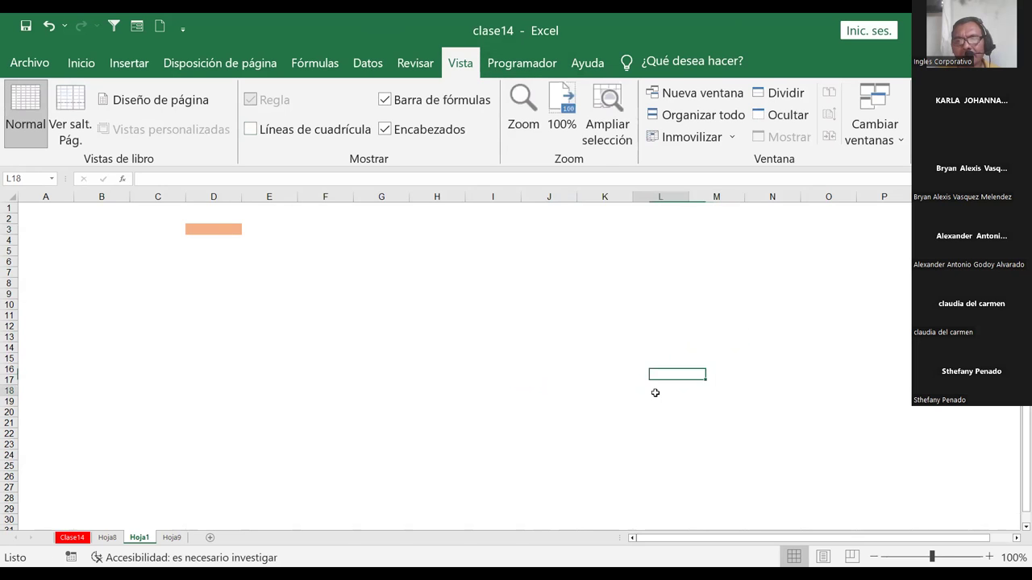
- Give L18 a validation list of Enero, Febrero, Marzo, Abril, Mayo, Junio
left_click(370, 62)
left_click(674, 132)
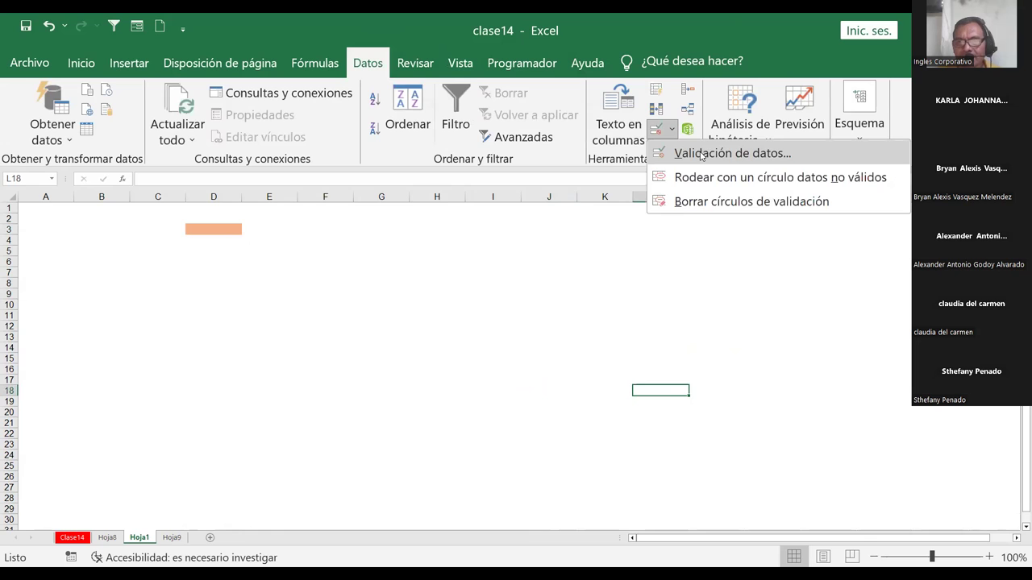
left_click(700, 154)
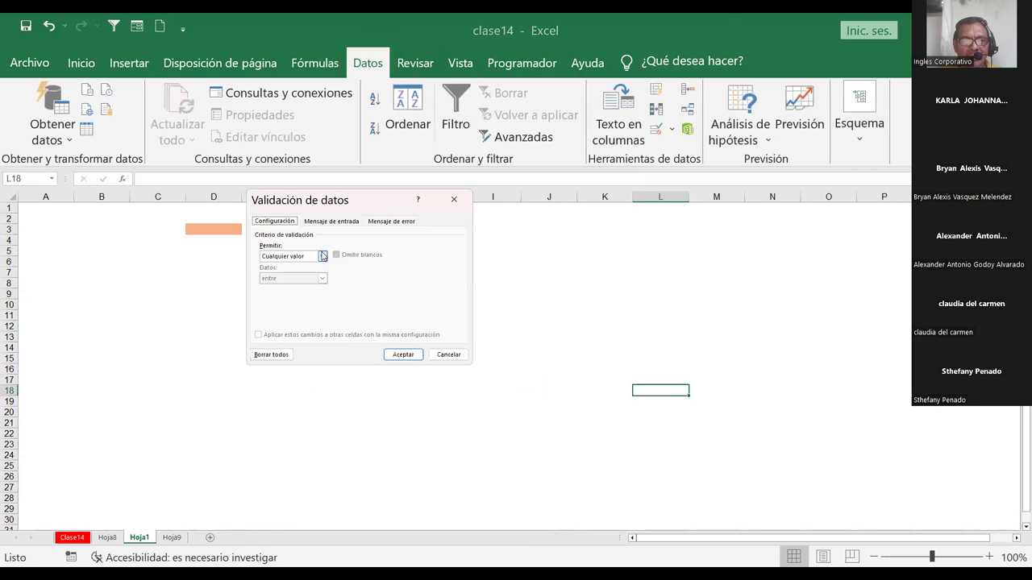
left_click(323, 256)
left_click(268, 288)
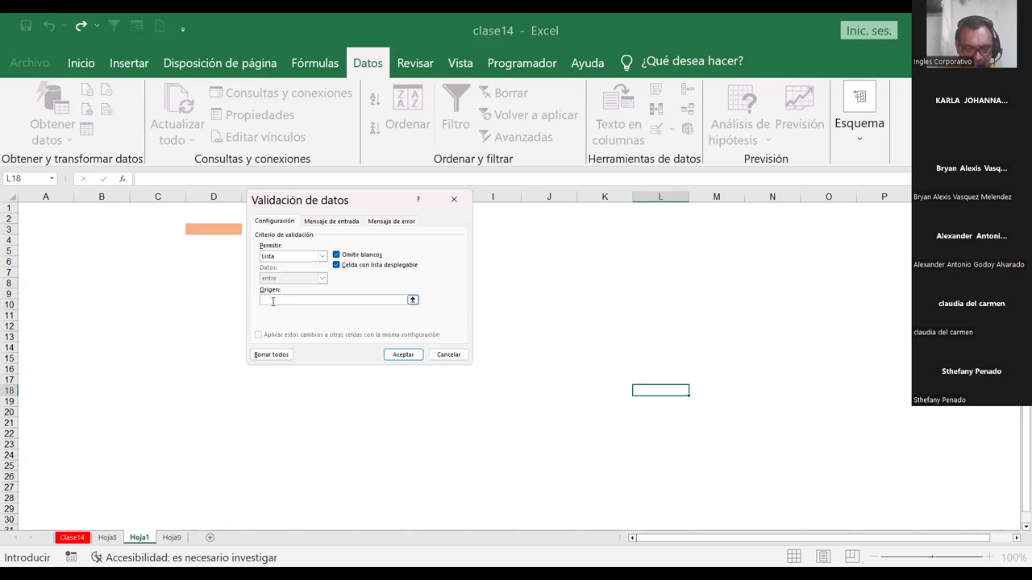
type("Enero, ")
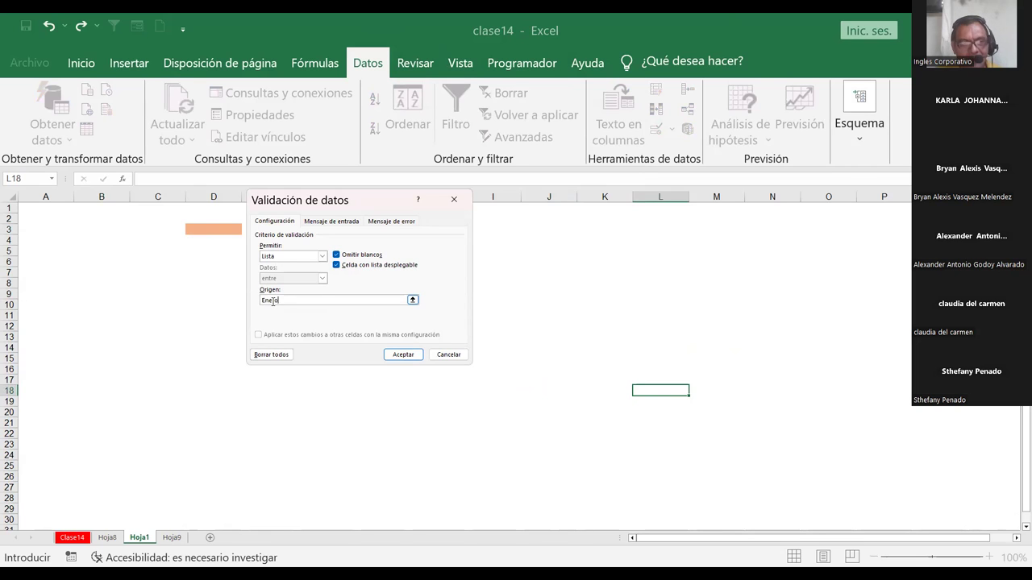
type("F")
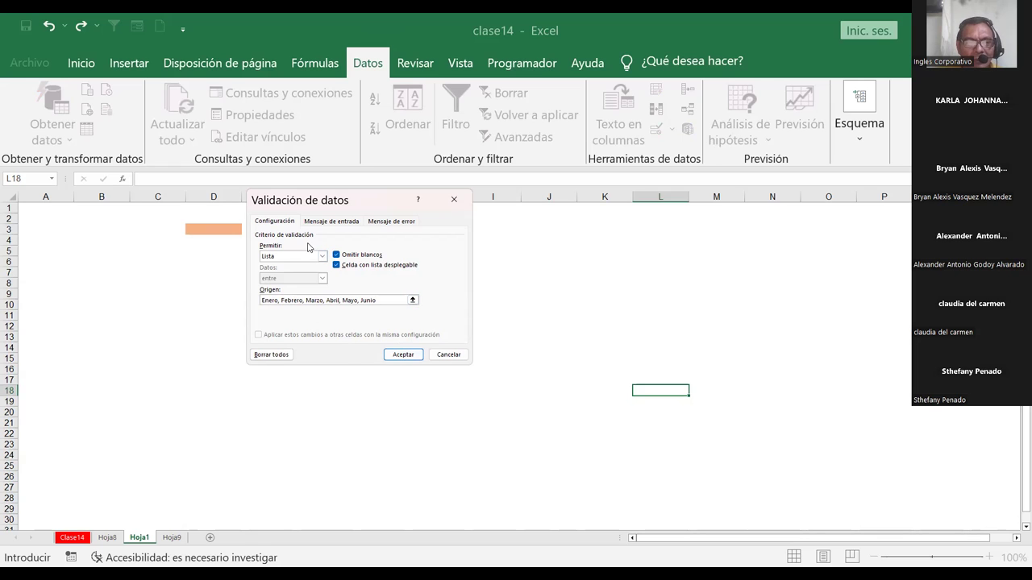
left_click(407, 359)
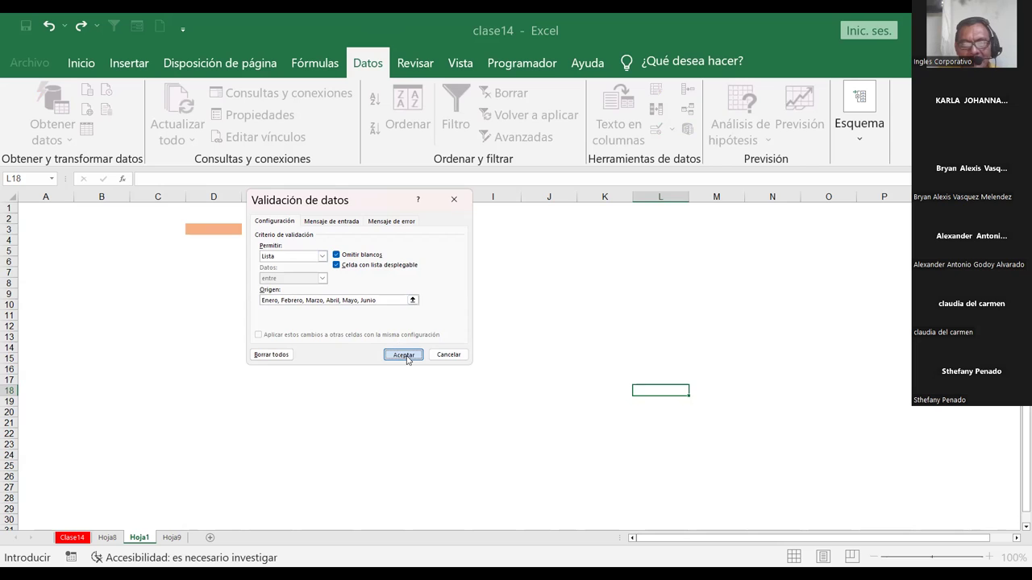
left_click(158, 367)
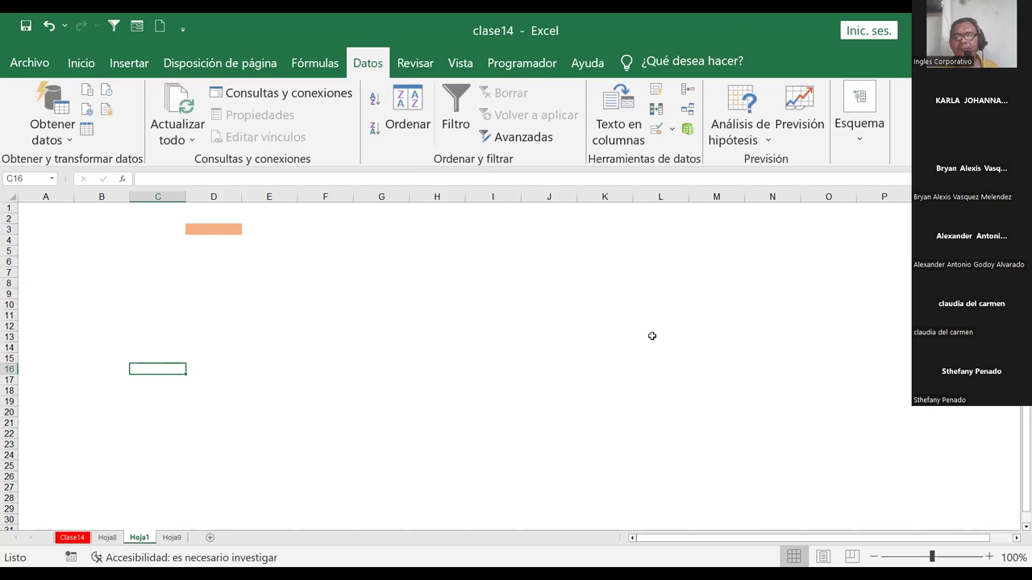
- Fill cell L18 with orange
left_click(671, 230)
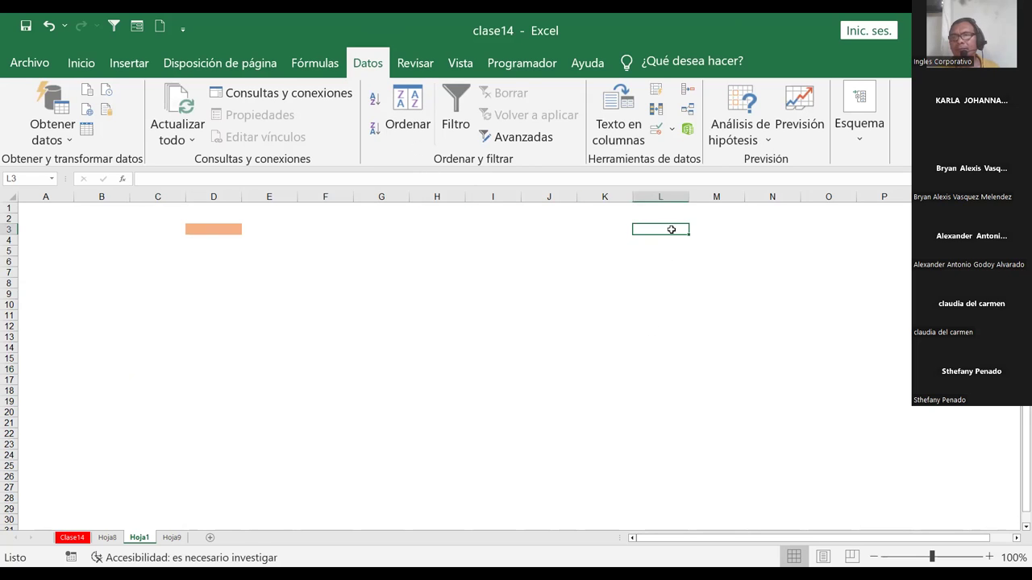
key("Down")
key("Down")
key("Down")
key("Down")
key("Down")
key("Down")
key("Down")
key("Down")
key("Down")
key("Down")
key("Down")
key("Down")
key("Down")
key("Down")
key("Down")
key("Down")
key("Up")
key("Up")
key("Up")
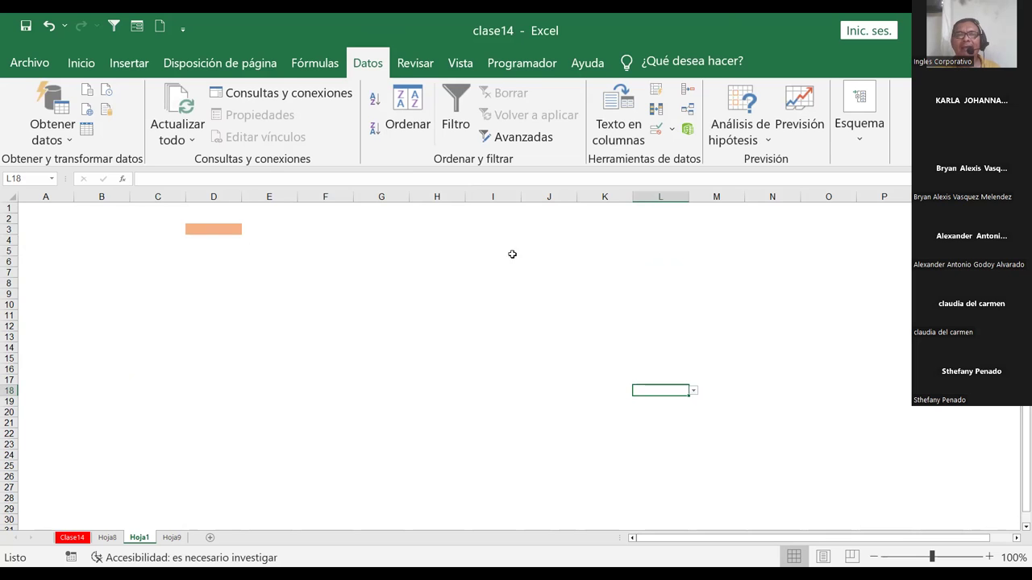
left_click(82, 65)
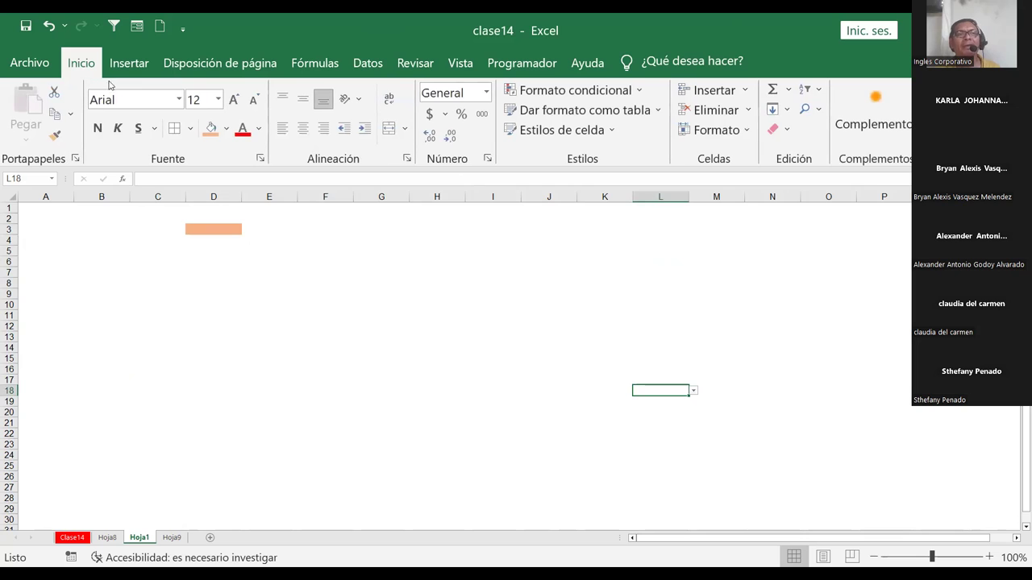
left_click(210, 130)
left_click(549, 304)
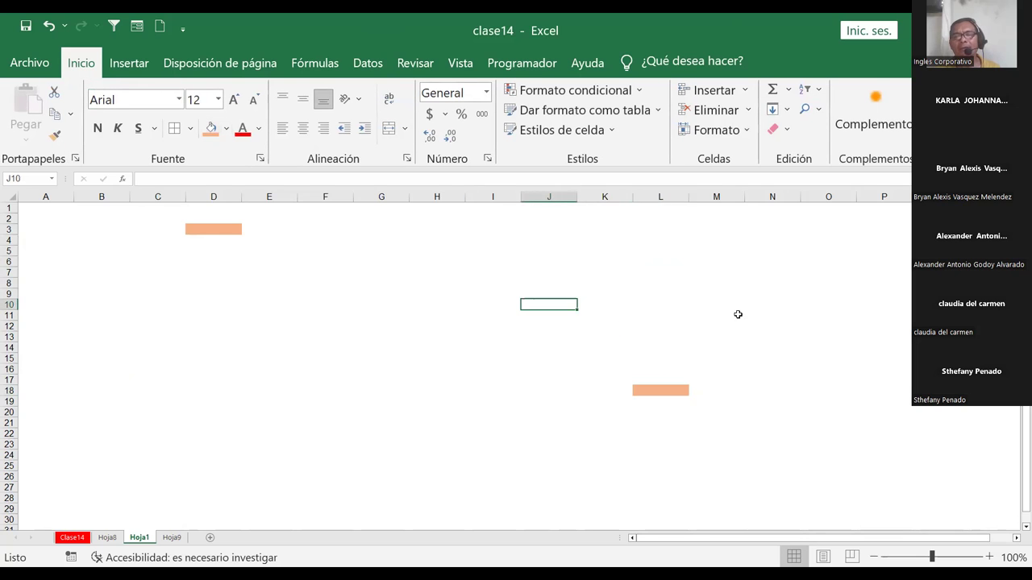
- Enter the label 'Elija opción' in K18
left_click(600, 391)
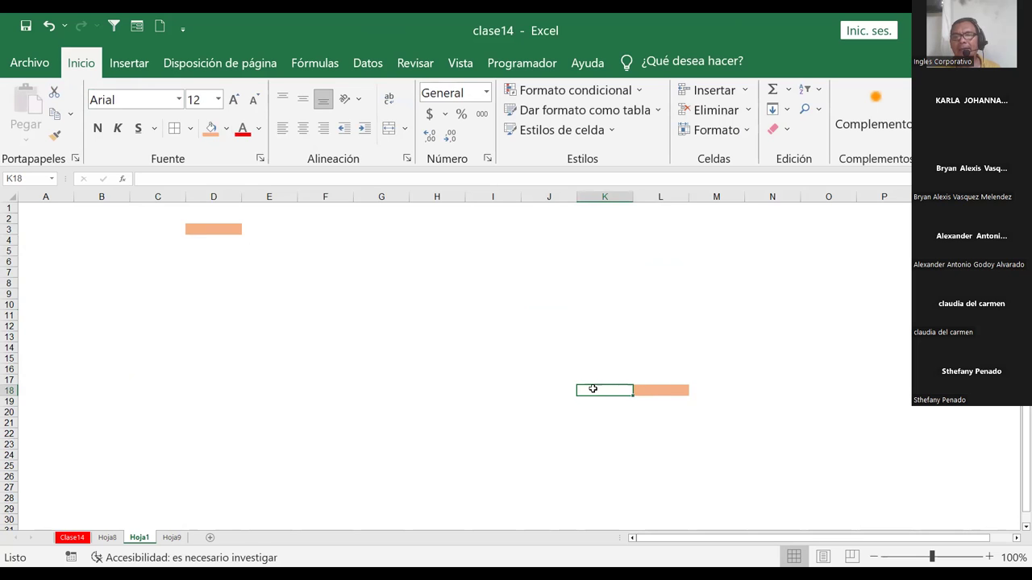
type("E")
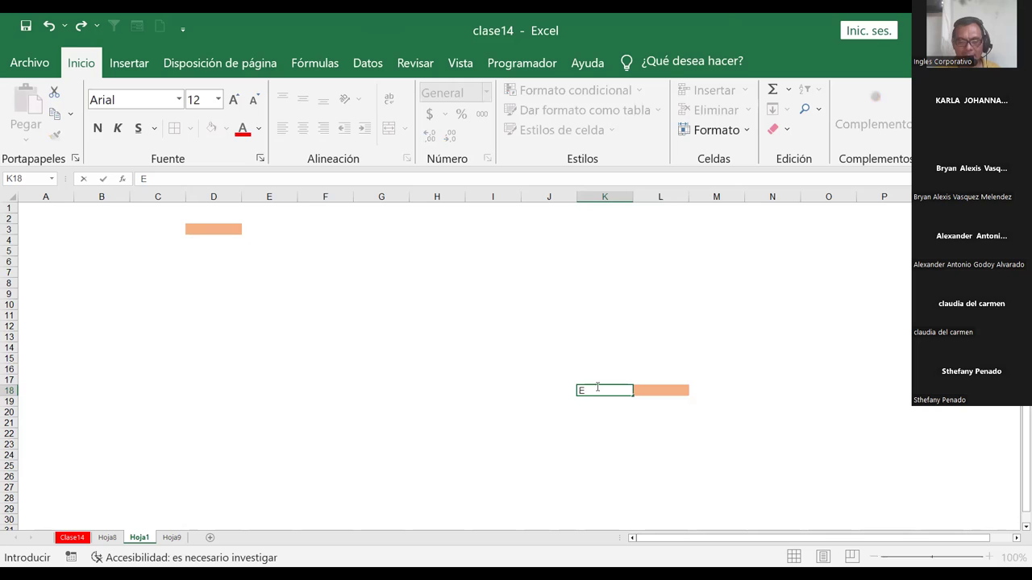
type("lija")
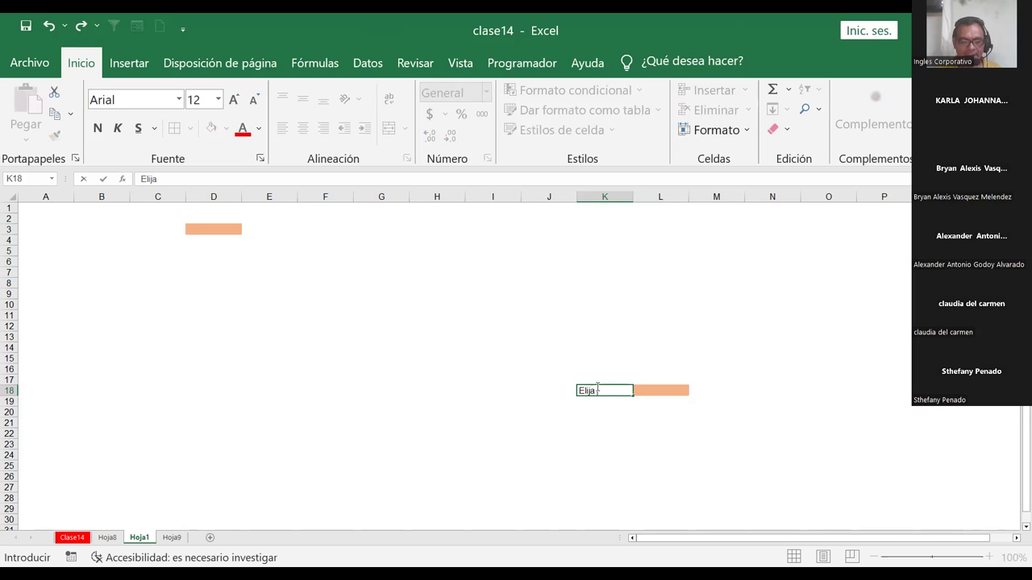
type(" opci")
type("ón")
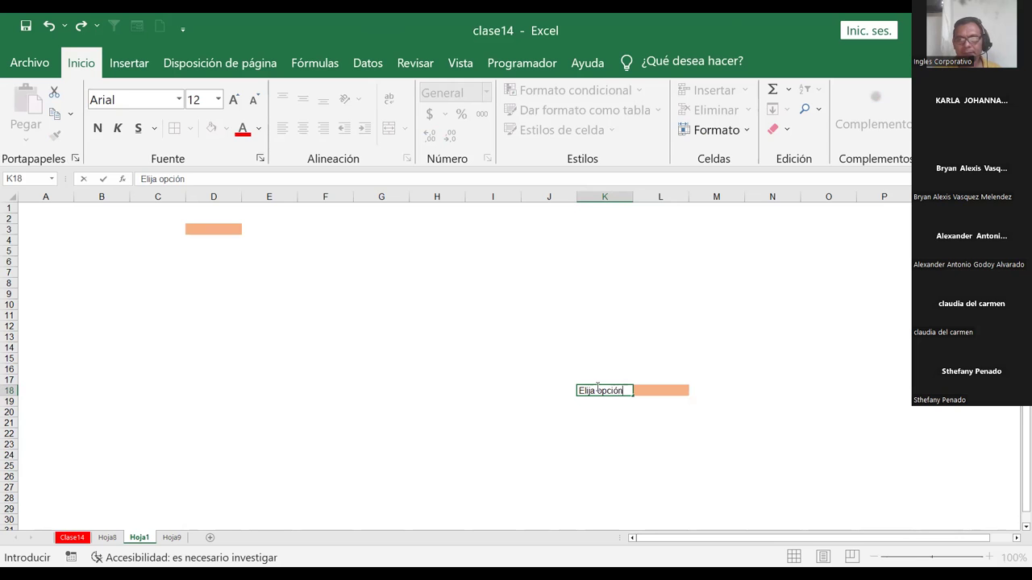
key("ctrl+Return")
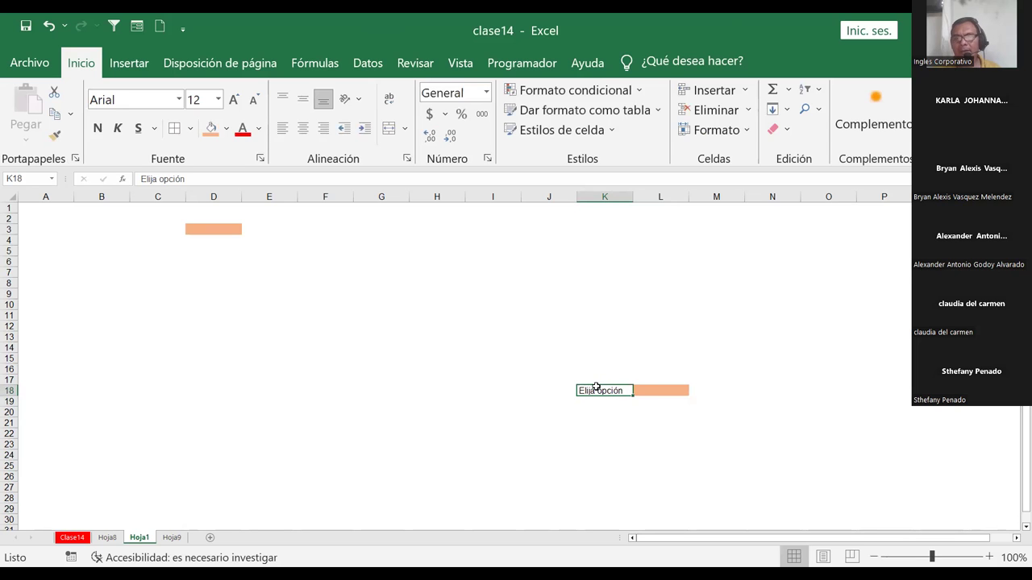
- Apply All Borders to the K18:L22 block
left_click_drag(596, 390, 653, 430)
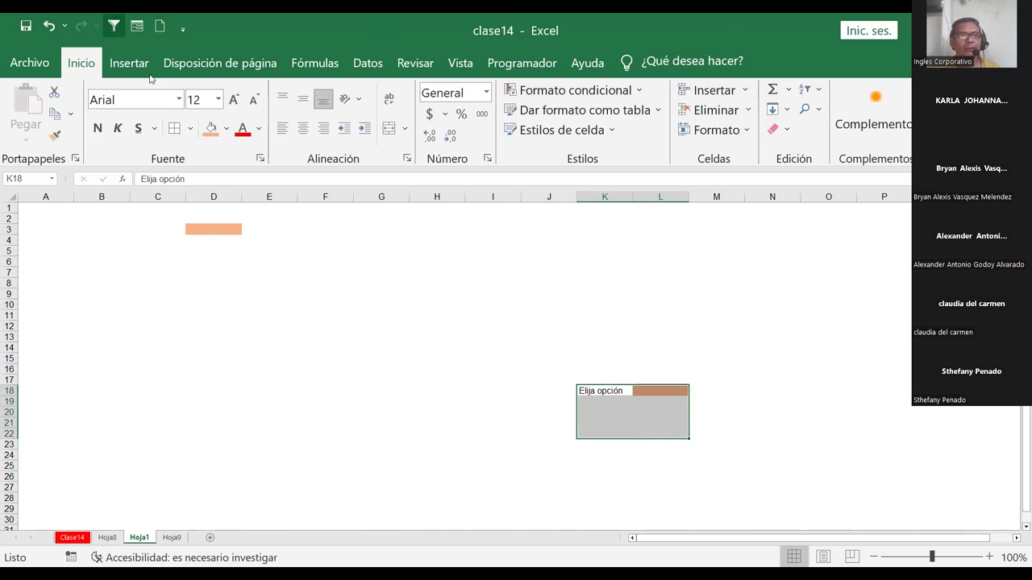
left_click(175, 128)
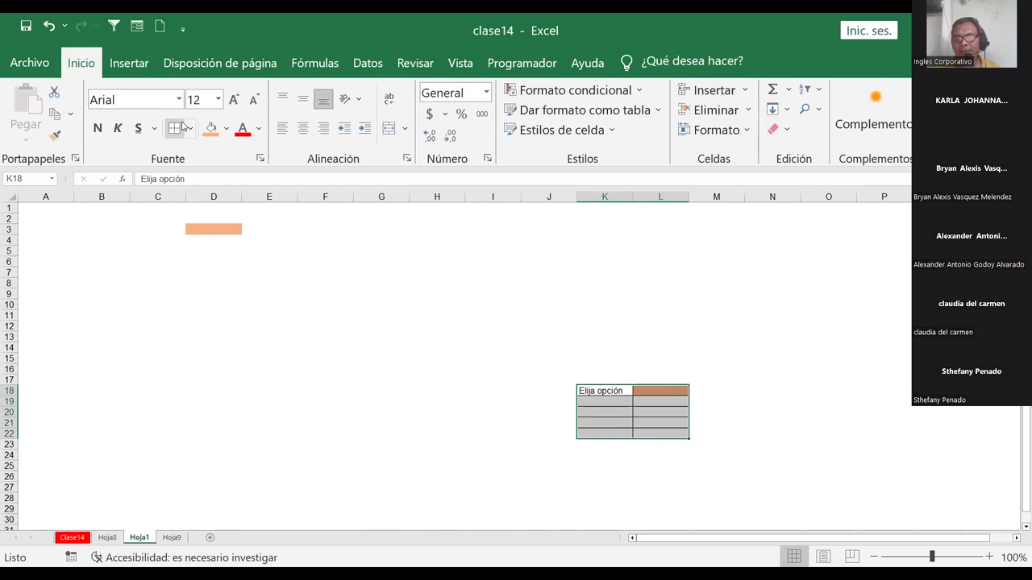
left_click(610, 405)
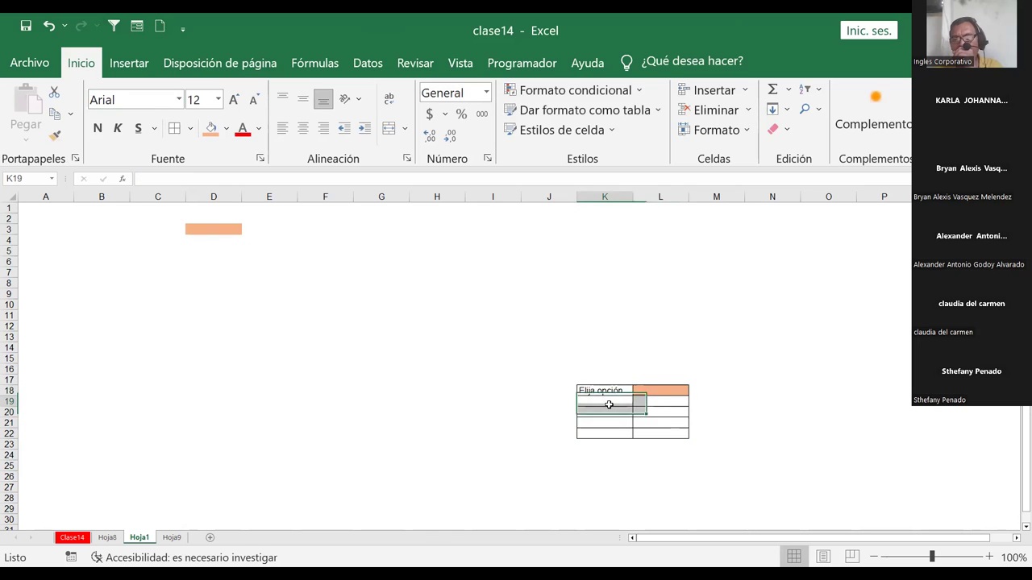
- Extend L18's orange fill down to L22 using Fill Formatting Only
left_click(647, 396)
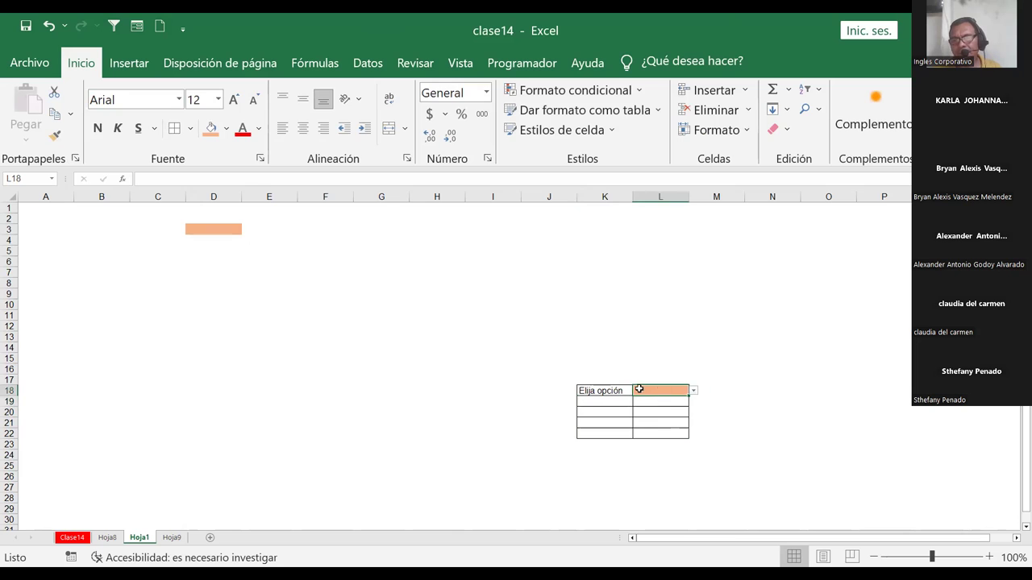
left_click(610, 406)
left_click(658, 401)
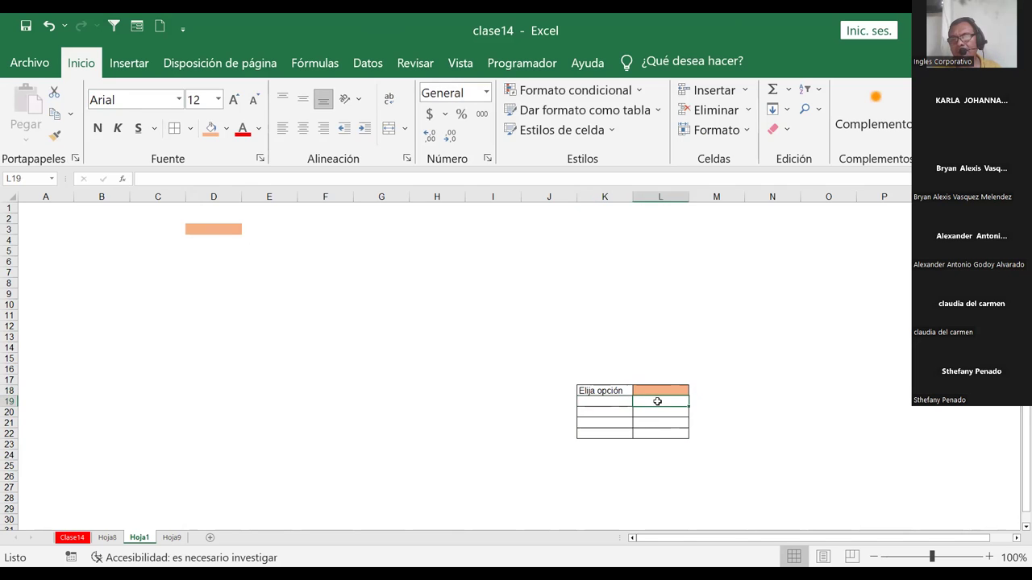
left_click(676, 391)
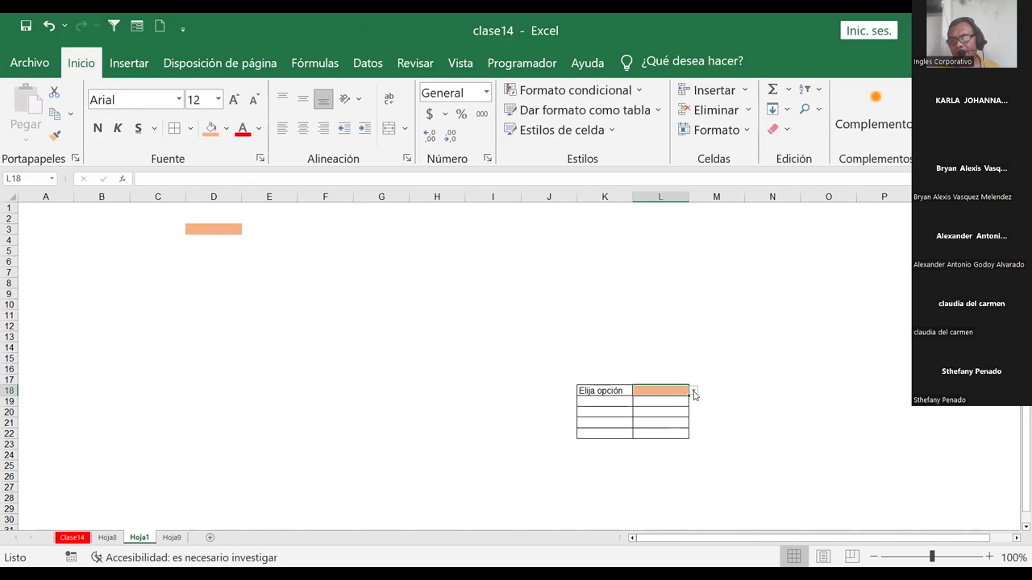
left_click_drag(688, 395, 671, 439)
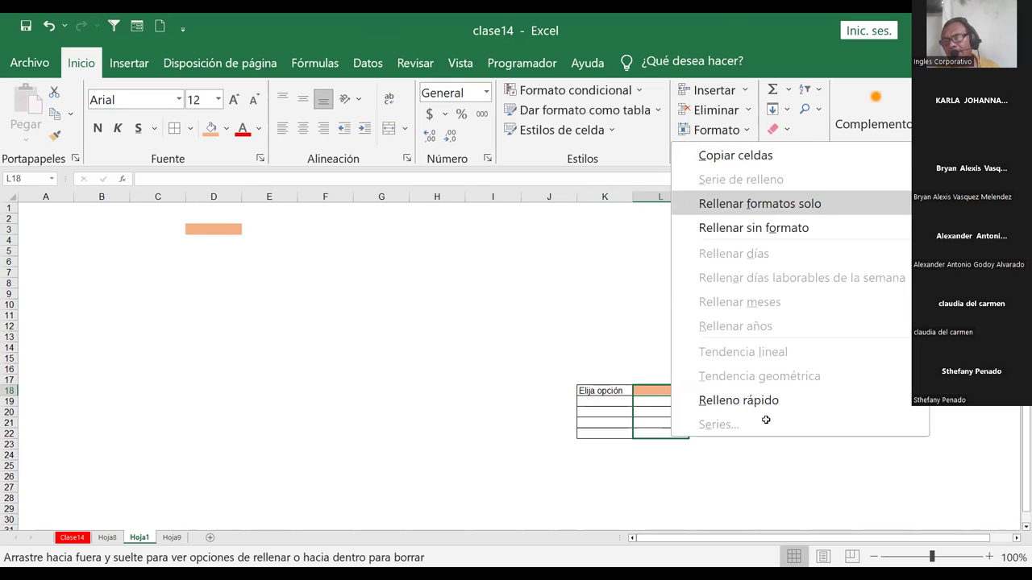
left_click(674, 405)
- Copy L18 and bring up Paste Special for L19:L22
left_click(664, 390)
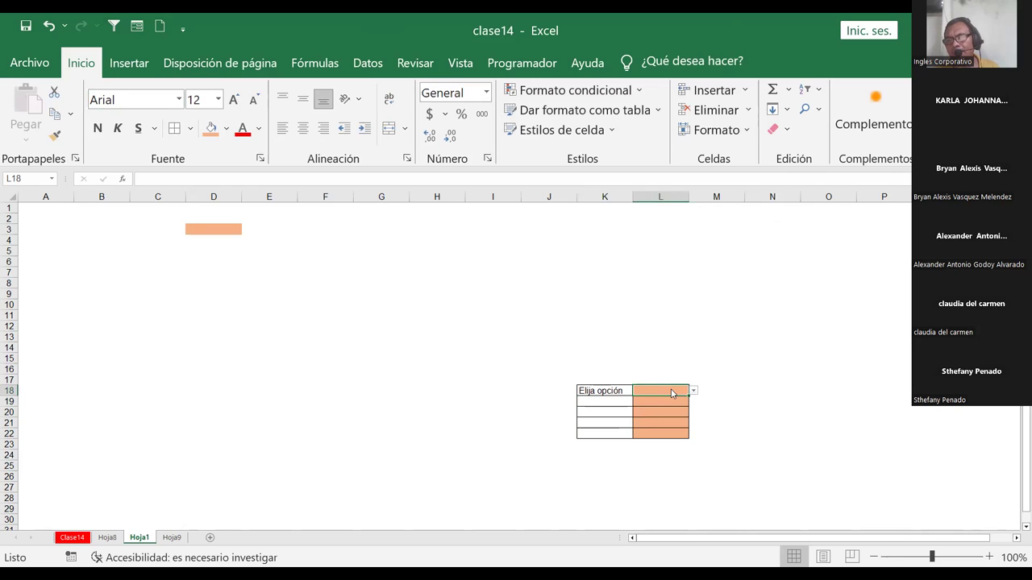
right_click(665, 391)
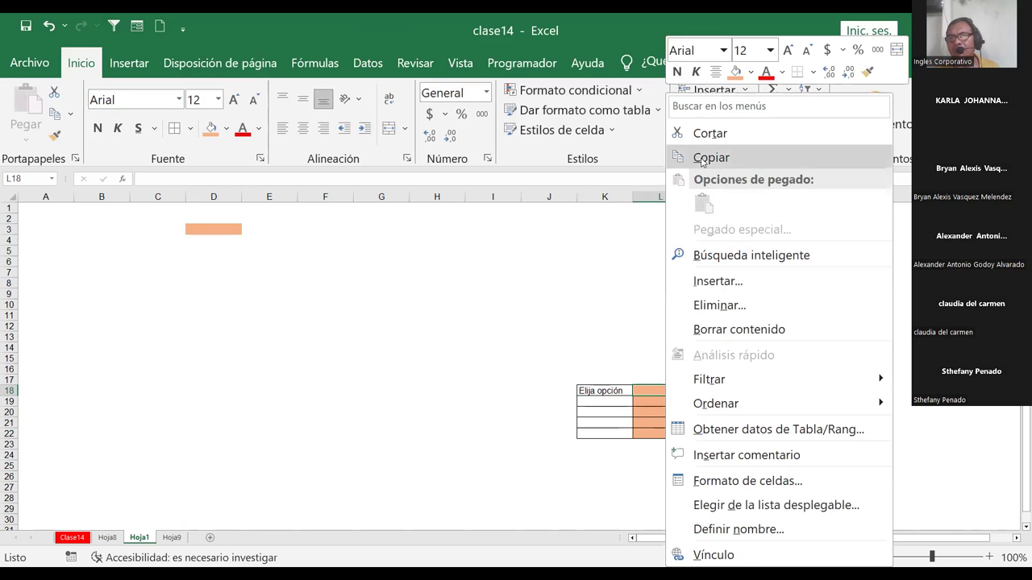
left_click(709, 157)
left_click_drag(661, 400, 661, 433)
left_click(25, 109)
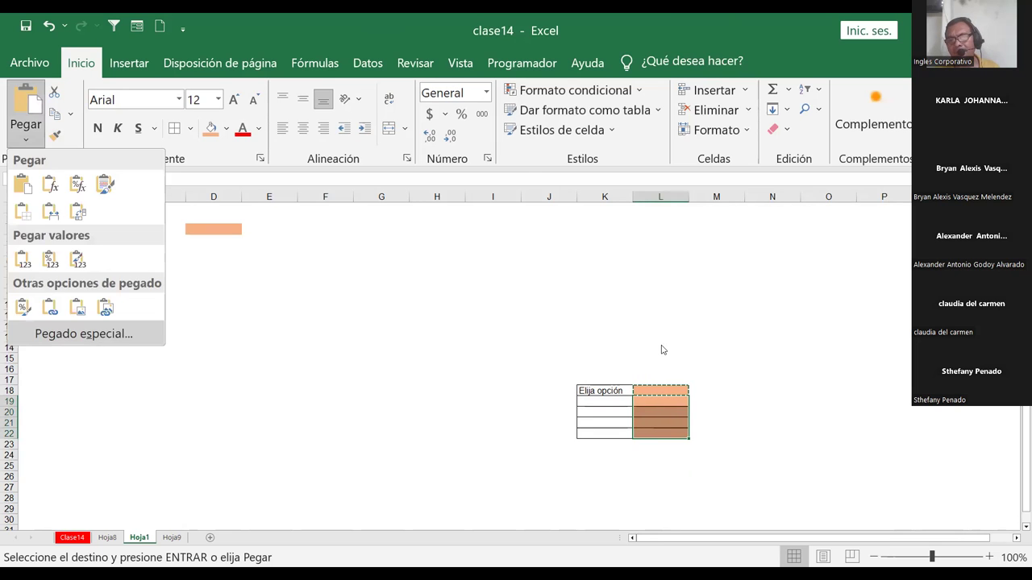
key("ctrl+alt+v")
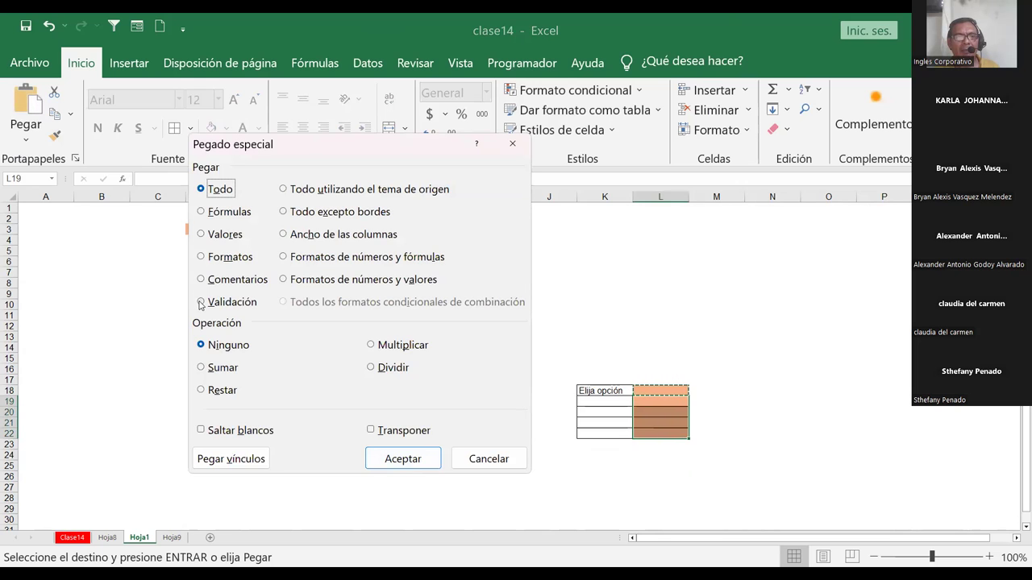
- Paste only L18's validation rule into L19:L22 and end copy mode
left_click(202, 303)
left_click(439, 462)
left_click(715, 324)
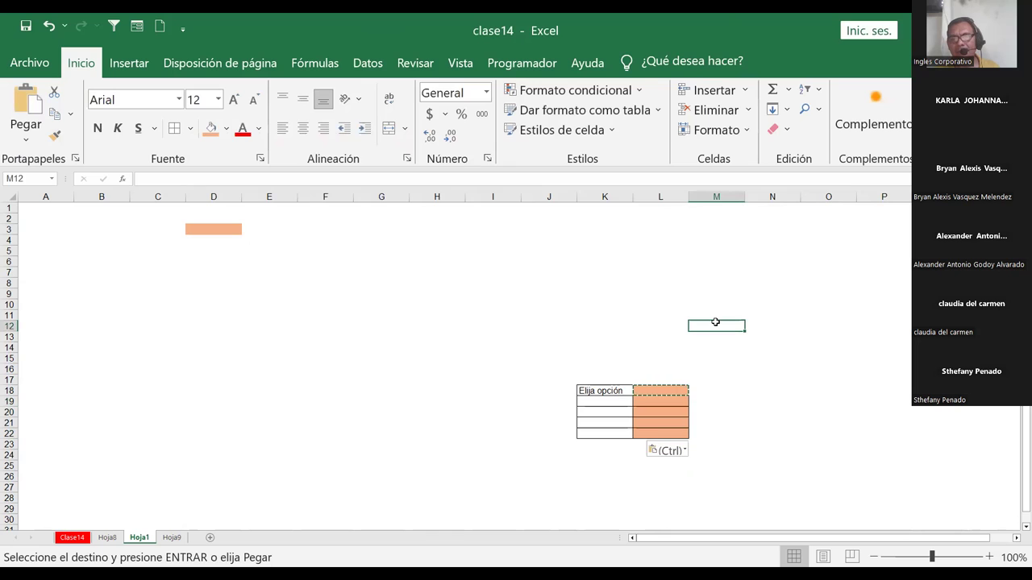
key("Escape")
left_click(664, 413)
left_click(663, 401)
left_click(664, 389)
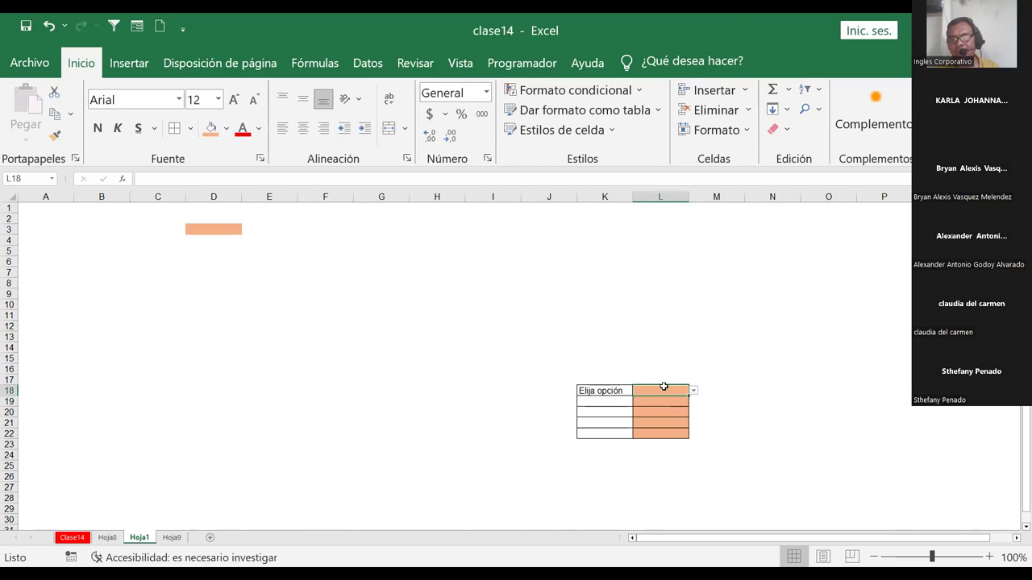
left_click(600, 404)
- Pick the 'Enero, Febrero, Marzo, Abril, Mayo, Junio' item from each dropdown in L19:L22
left_click(673, 400)
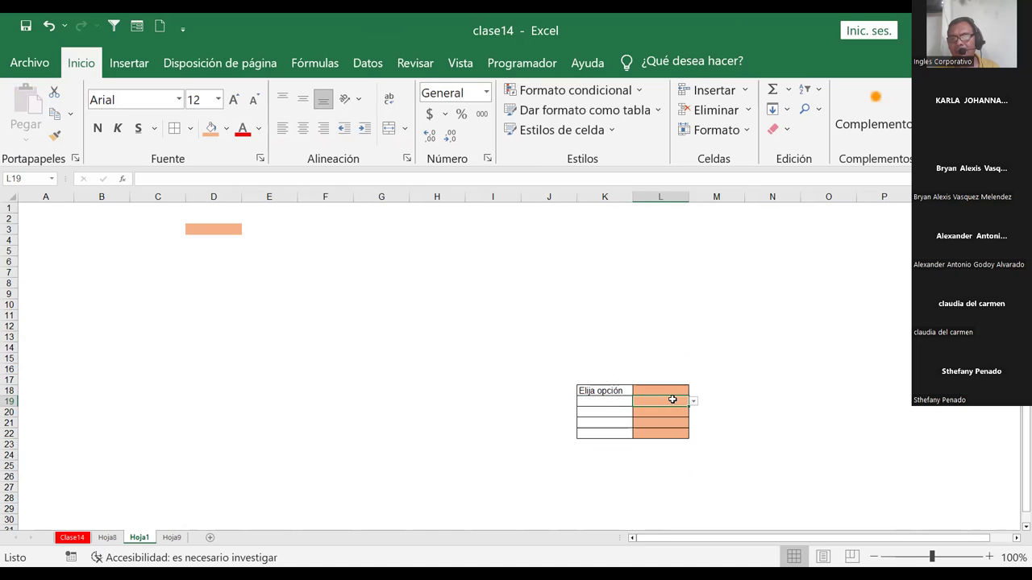
left_click(693, 404)
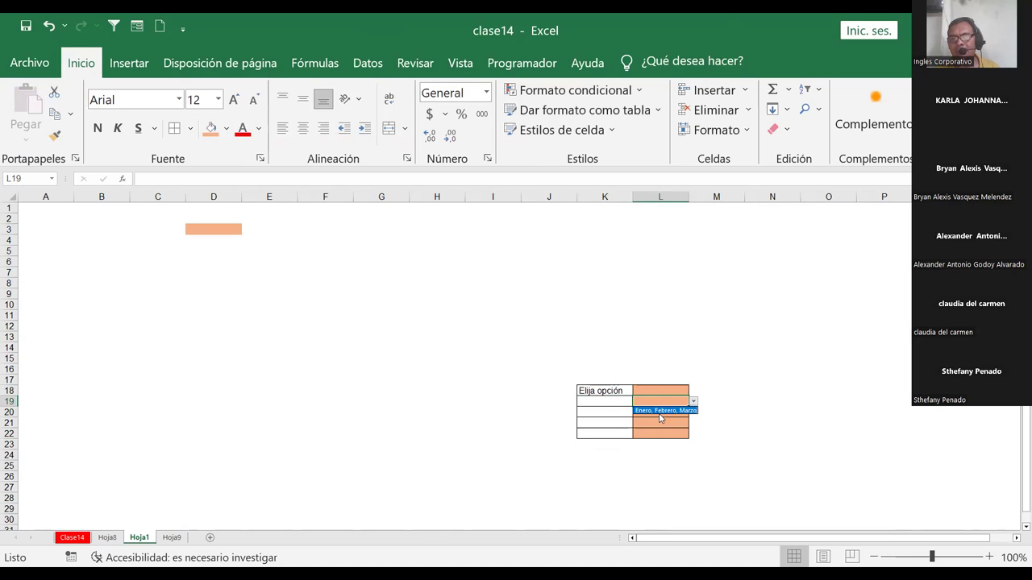
left_click(665, 410)
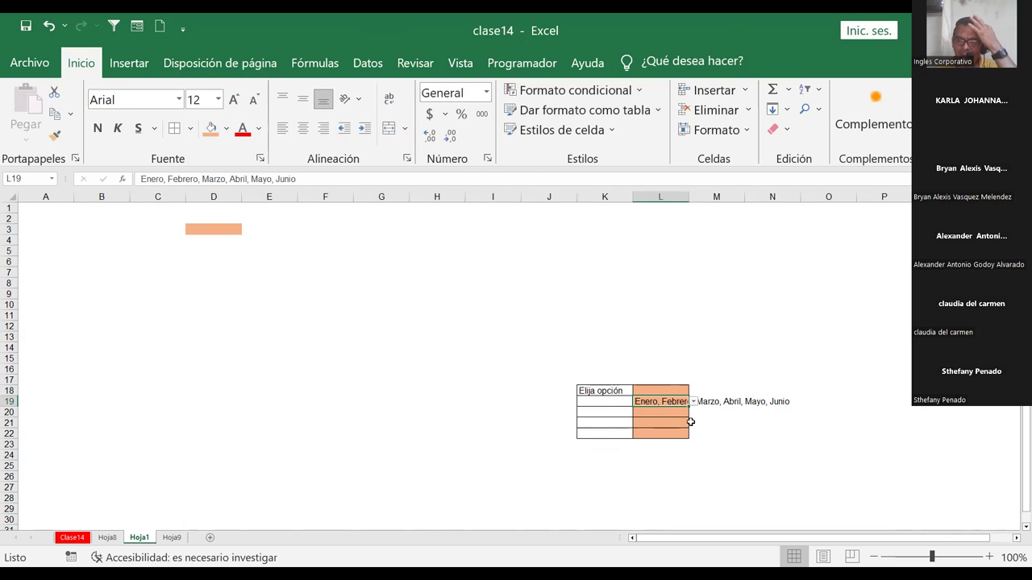
left_click(650, 413)
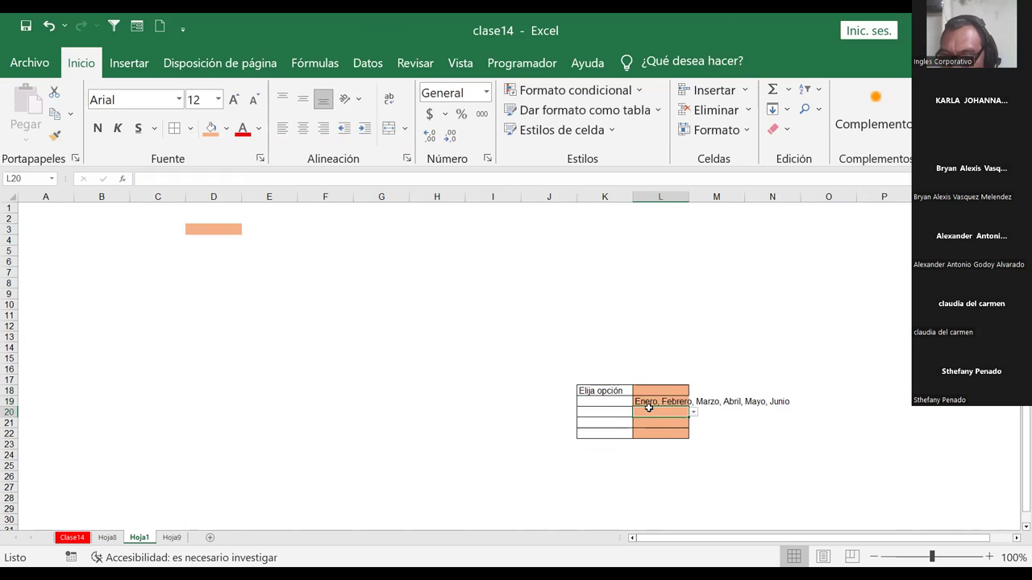
left_click(693, 412)
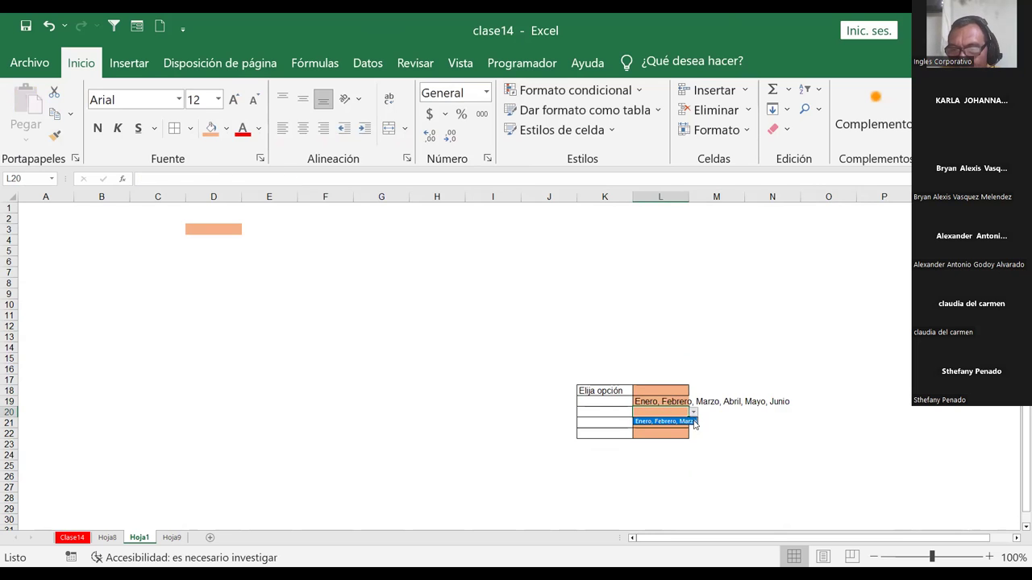
left_click(681, 422)
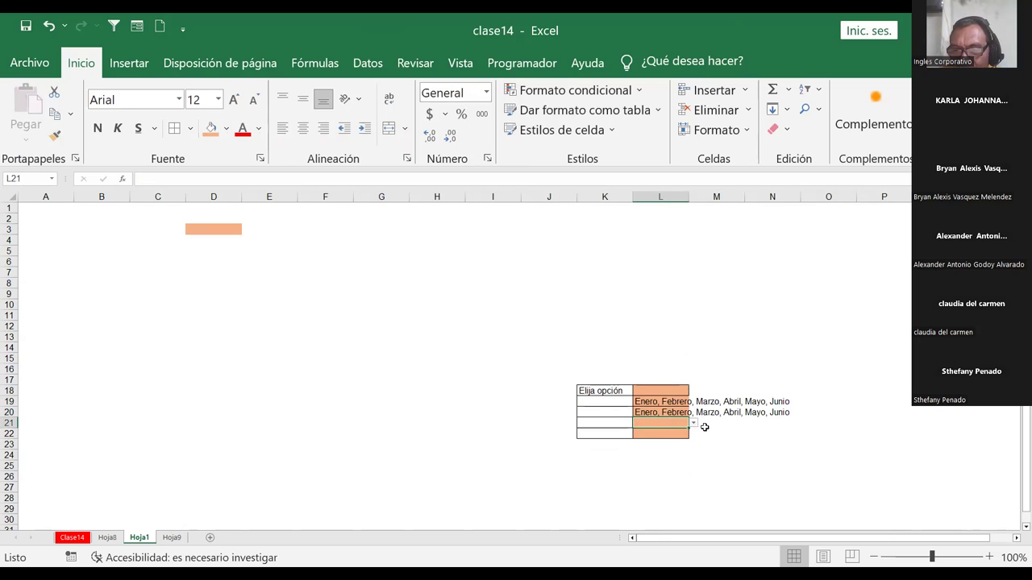
left_click(683, 424)
left_click(694, 424)
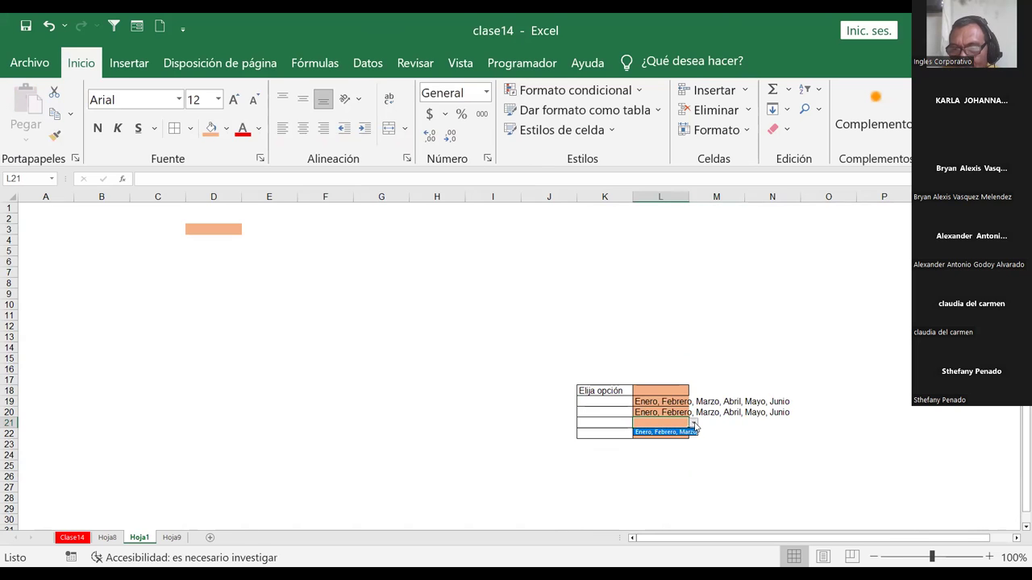
left_click(660, 431)
left_click(660, 433)
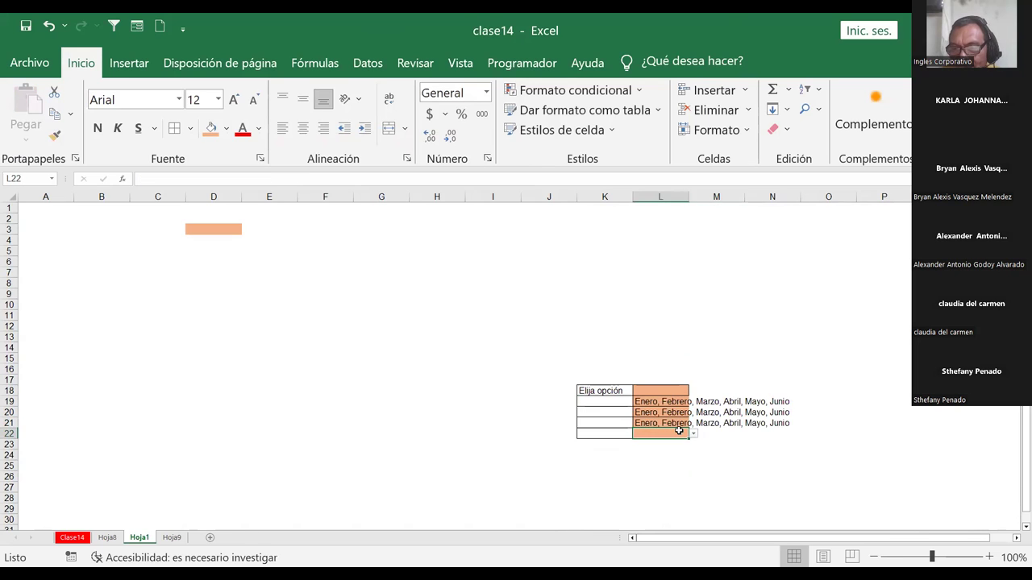
left_click(692, 434)
left_click(657, 443)
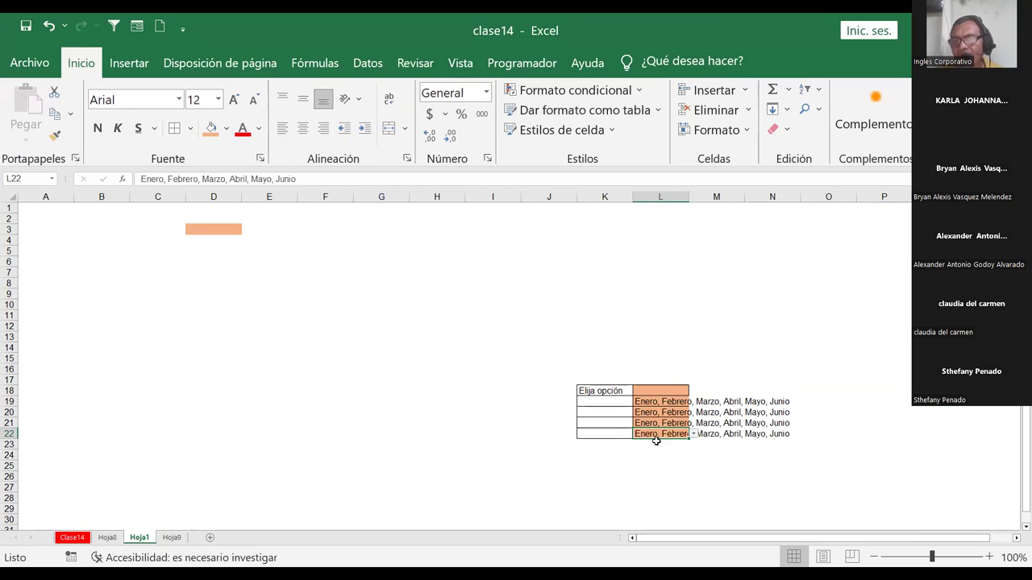
- Clear the test month entries from cells L19, L20, L21 and L22
left_click(487, 314)
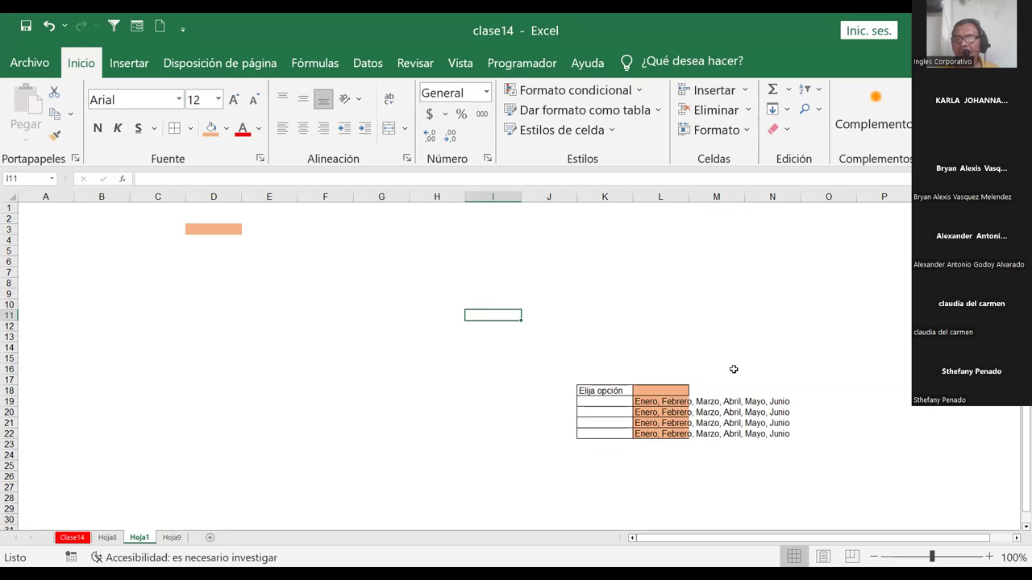
left_click(706, 350)
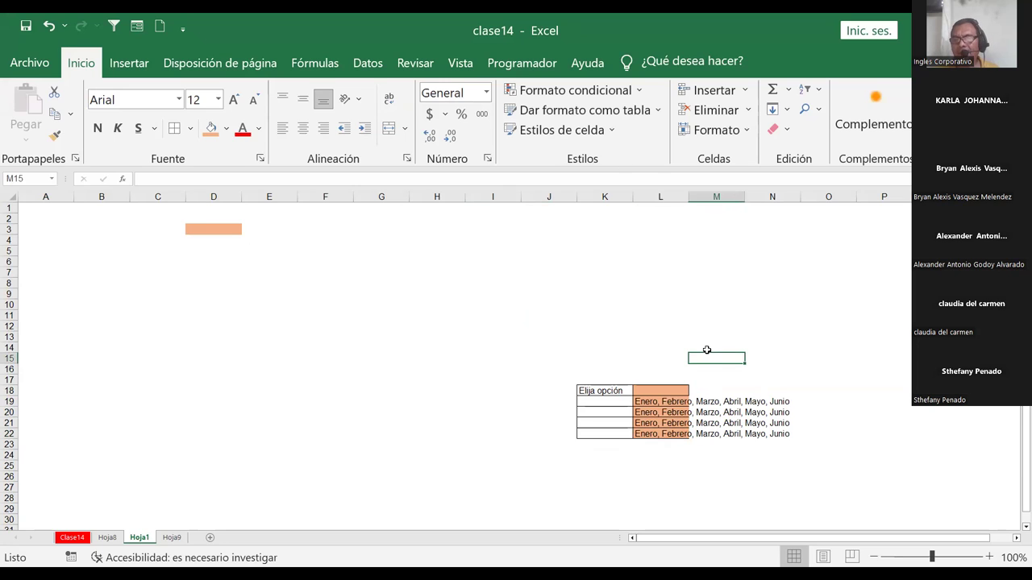
left_click(653, 403)
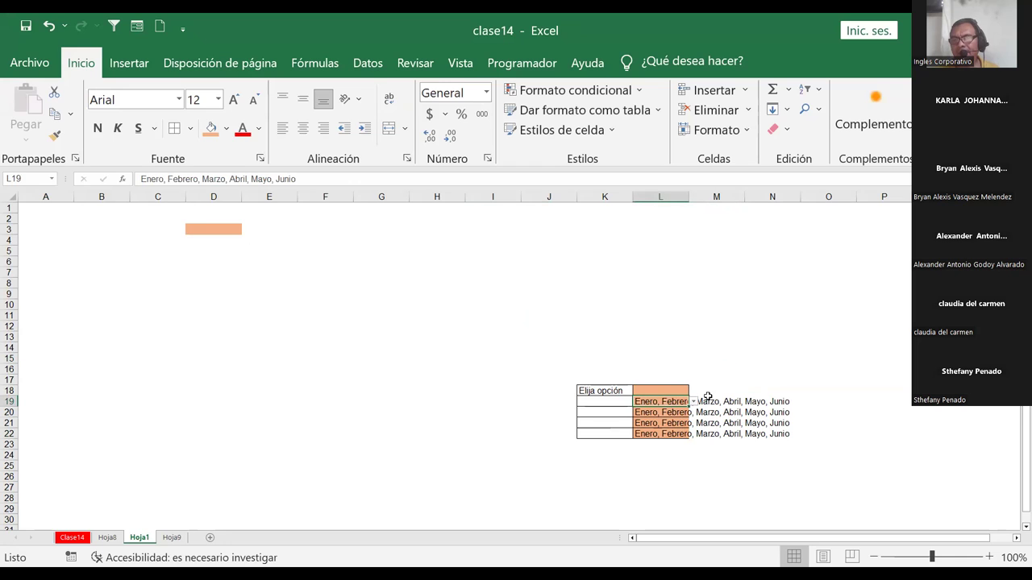
key("Delete")
left_click(655, 413)
key("Delete")
left_click(655, 423)
key("Delete")
left_click(655, 434)
key("Delete")
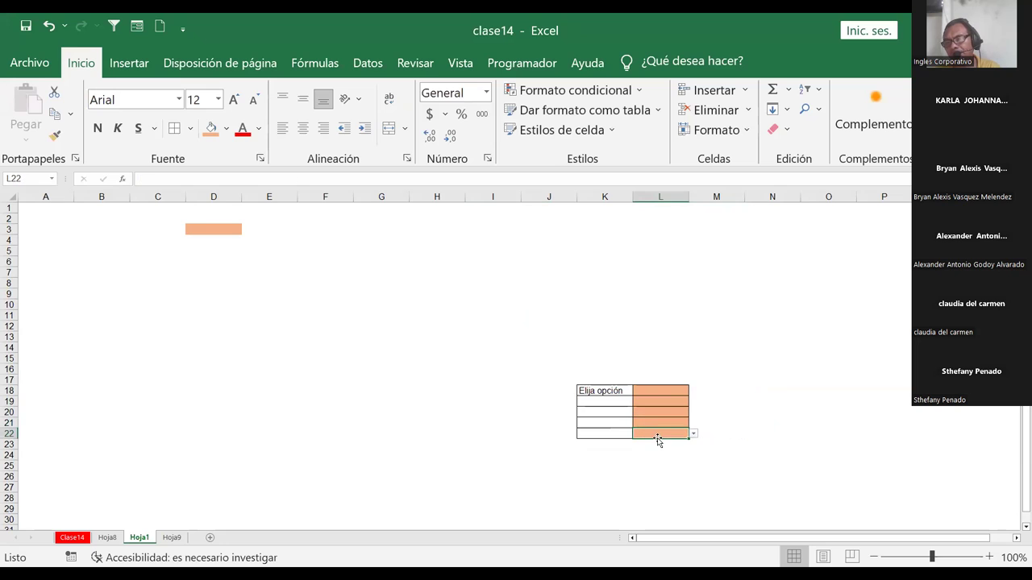
- Copy L18's month dropdown validation down through L22 using its fill handle
left_click(654, 391)
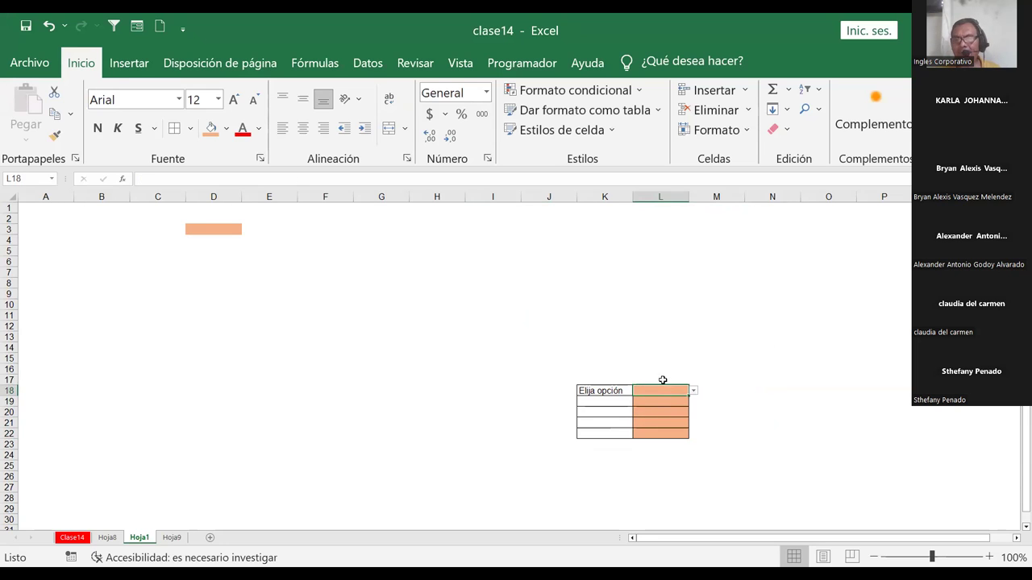
left_click_drag(659, 391, 659, 424)
left_click(661, 305)
left_click(668, 388)
left_click(773, 261)
left_click(682, 393)
left_click_drag(689, 396, 688, 442)
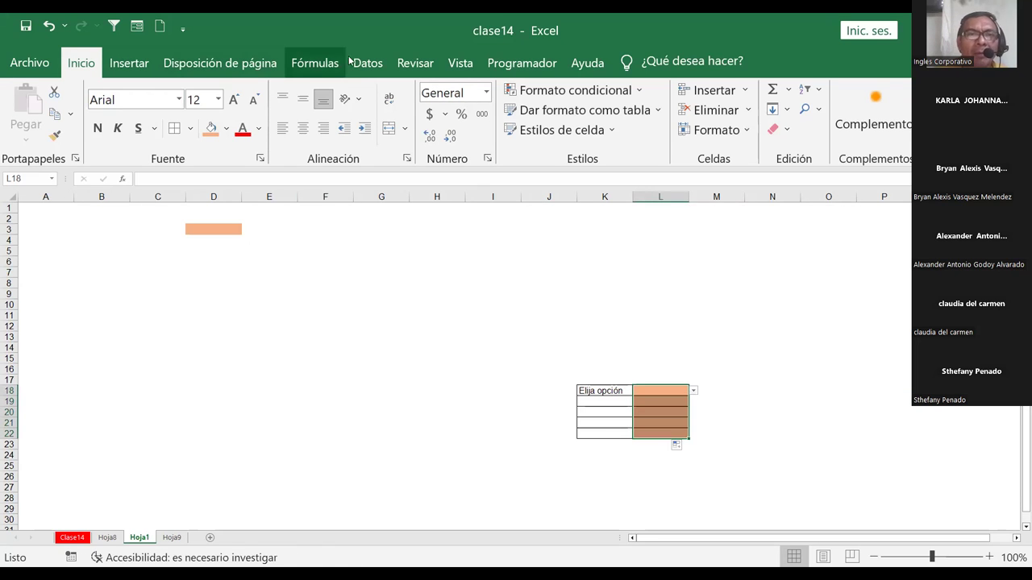
- Open the data validation settings, try pointing the source at K18, and cancel without saving
left_click(355, 62)
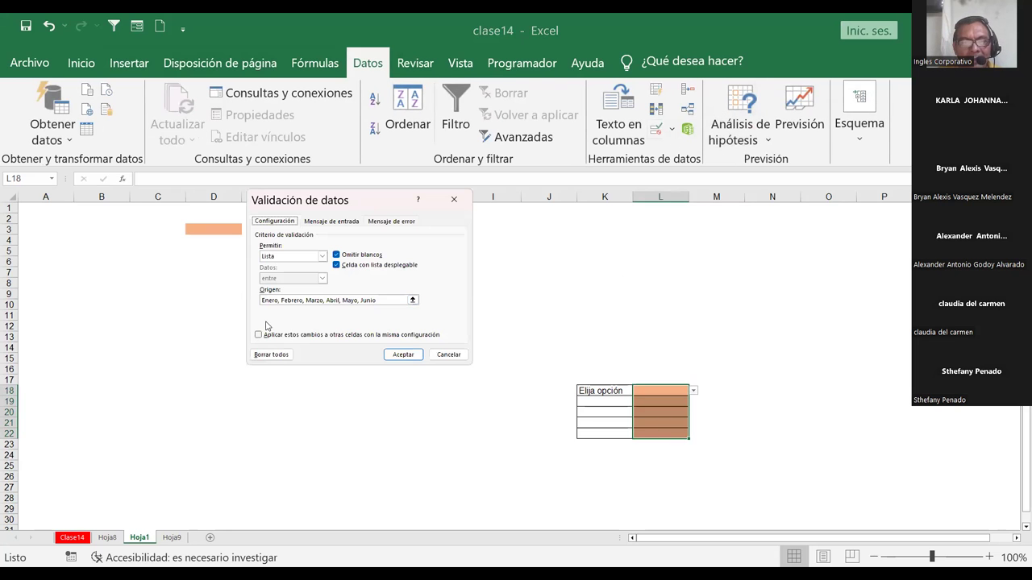
left_click_drag(280, 300, 347, 418)
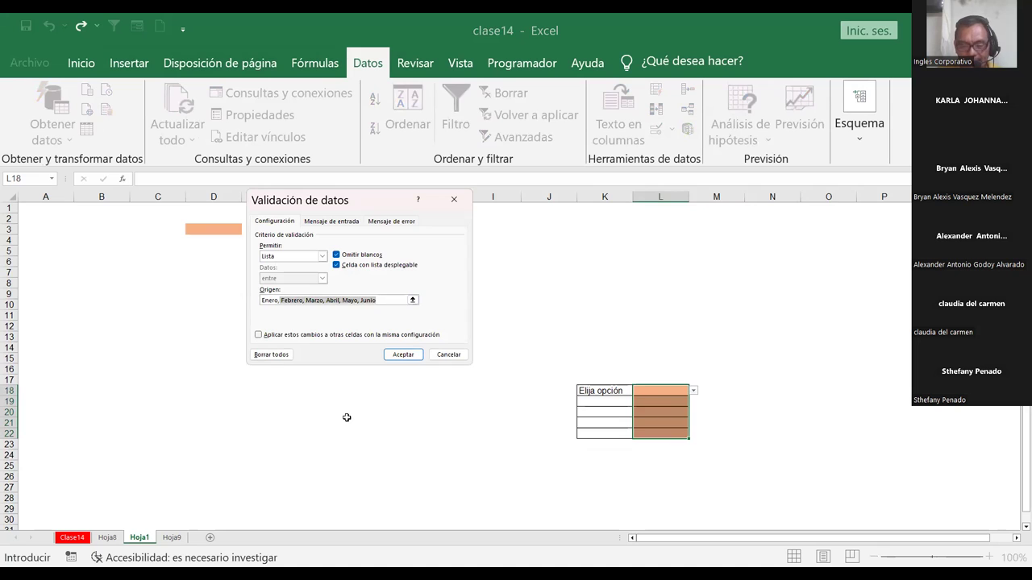
left_click(605, 391)
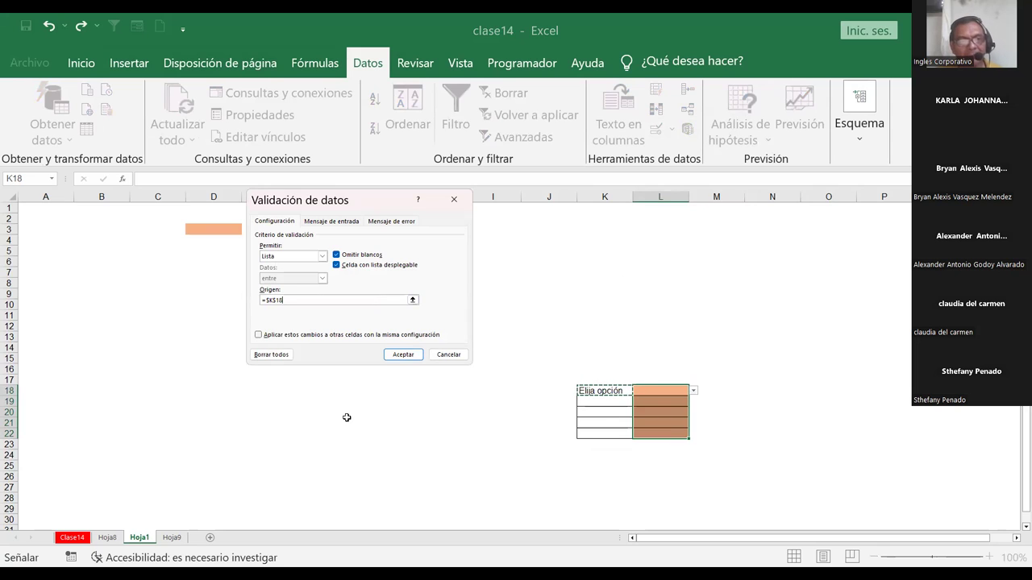
key("Return")
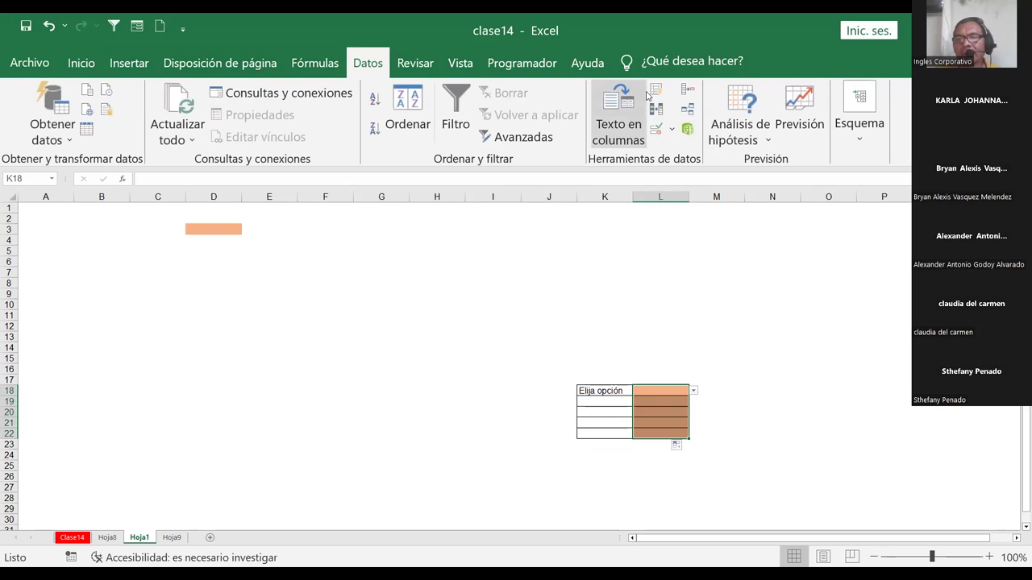
- Edit the list source to 'Enero; Febrero' and confirm it
left_click(671, 137)
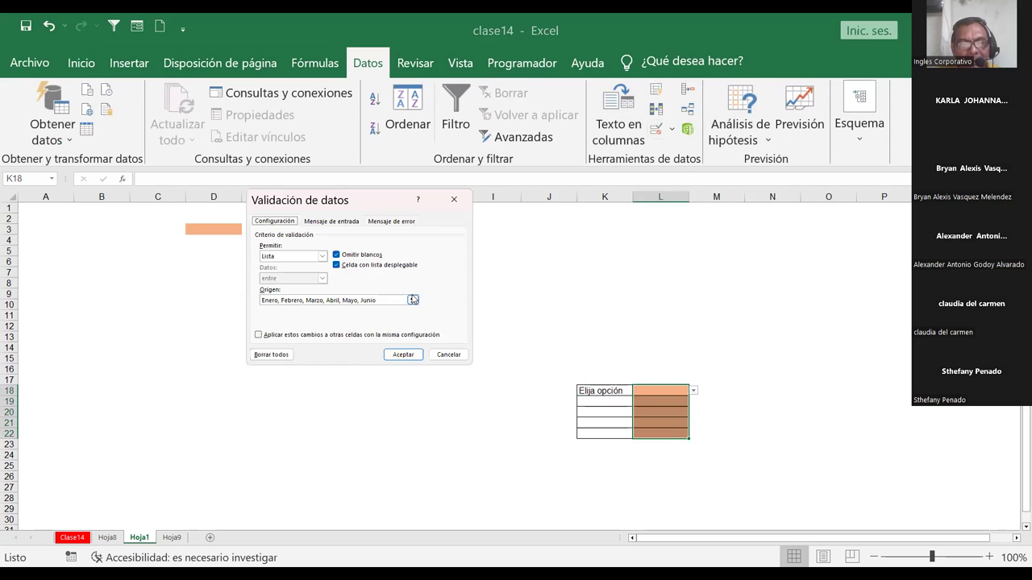
left_click(279, 300)
key("Delete")
key("Delete")
key("Delete")
key("Delete")
key("Delete")
key("Delete")
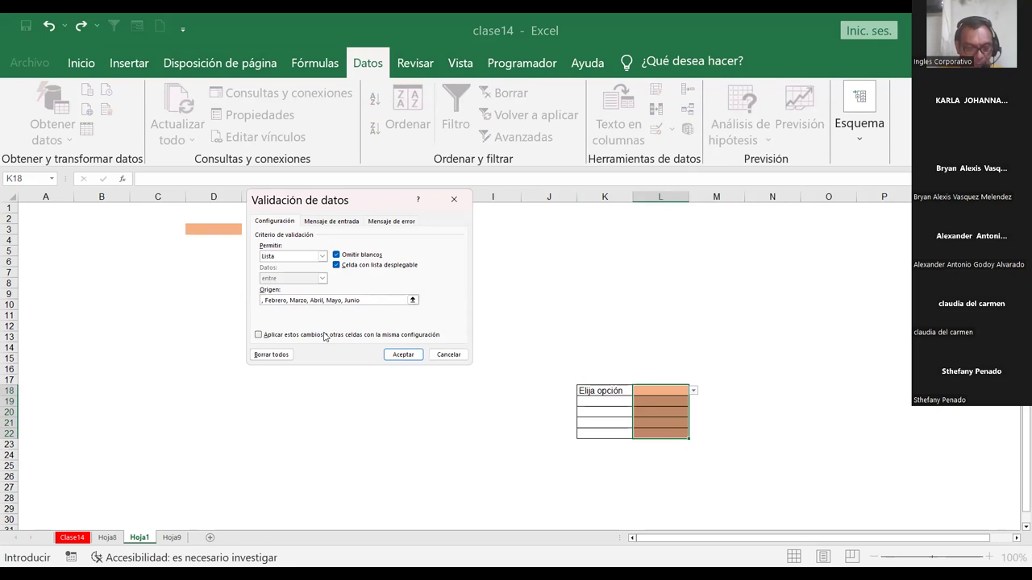
type("Enero,")
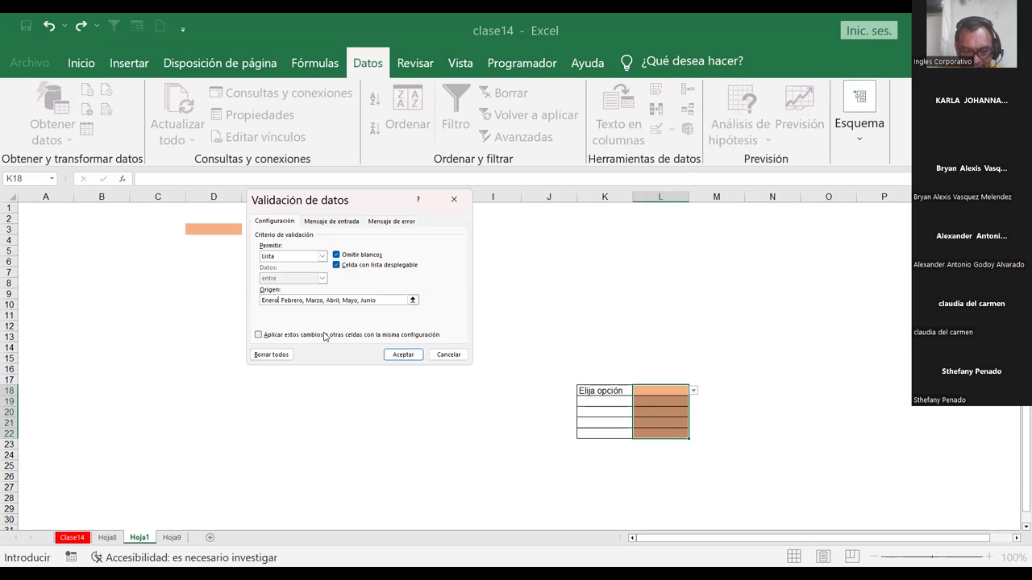
key("Delete")
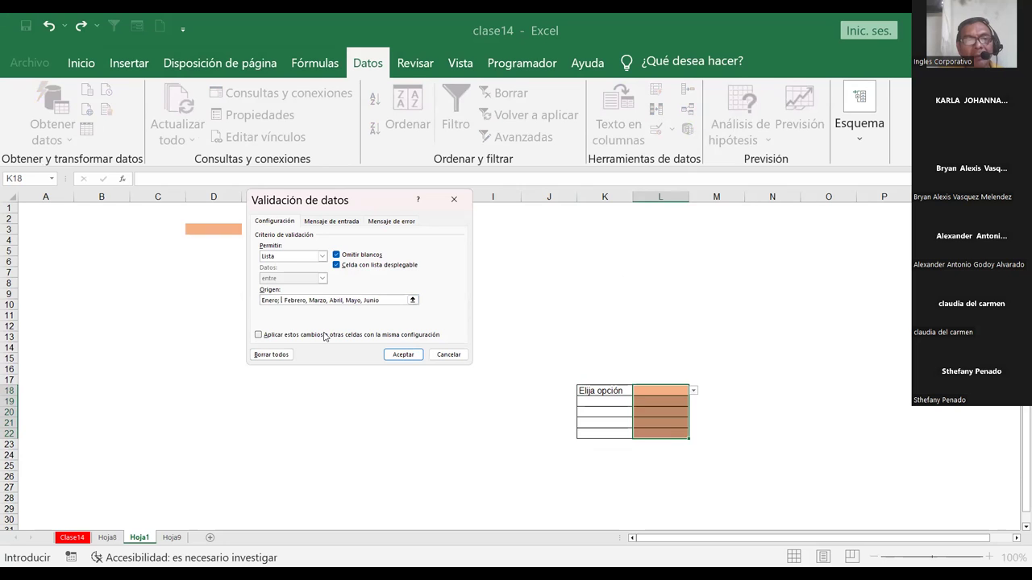
key("Delete")
key("Right")
key("Right")
key("Left")
key("Left")
key("Left")
key("Left")
key("Left")
key("Left")
key("Left")
key("Left")
key("Right")
key("Right")
key("Right")
key("Right")
key("Right")
key("Right")
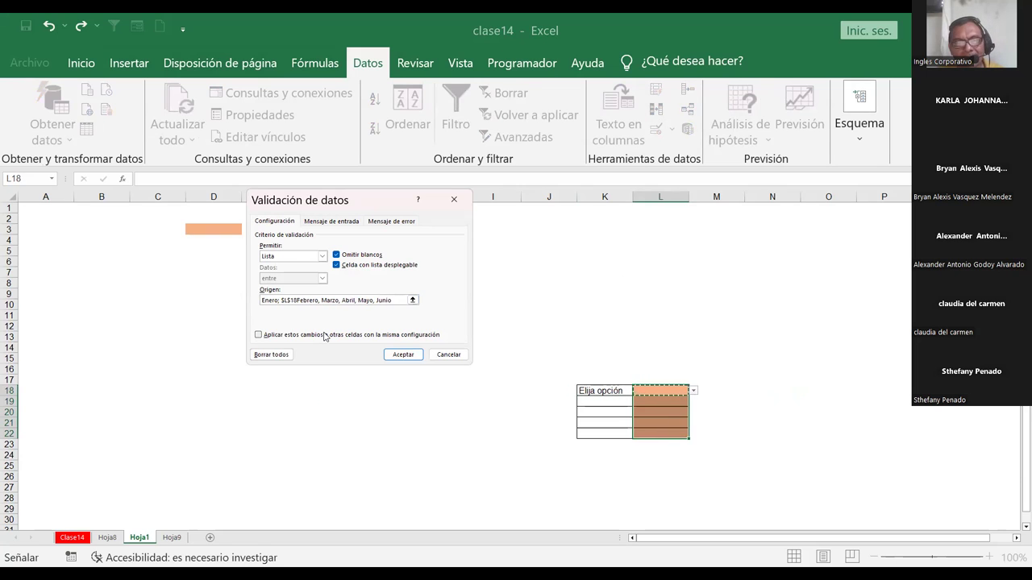
left_click(398, 300)
key("BackSpace")
key("BackSpace")
key("BackSpace")
key("BackSpace")
key("BackSpace")
key("BackSpace")
key("BackSpace")
key("BackSpace")
key("BackSpace")
key("BackSpace")
key("BackSpace")
key("BackSpace")
type("Febrero")
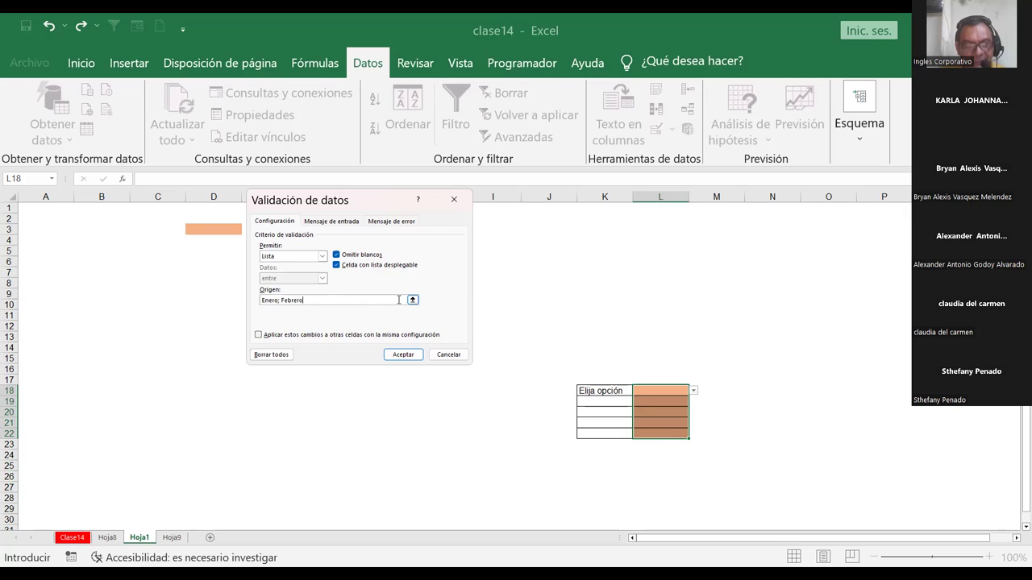
left_click(403, 356)
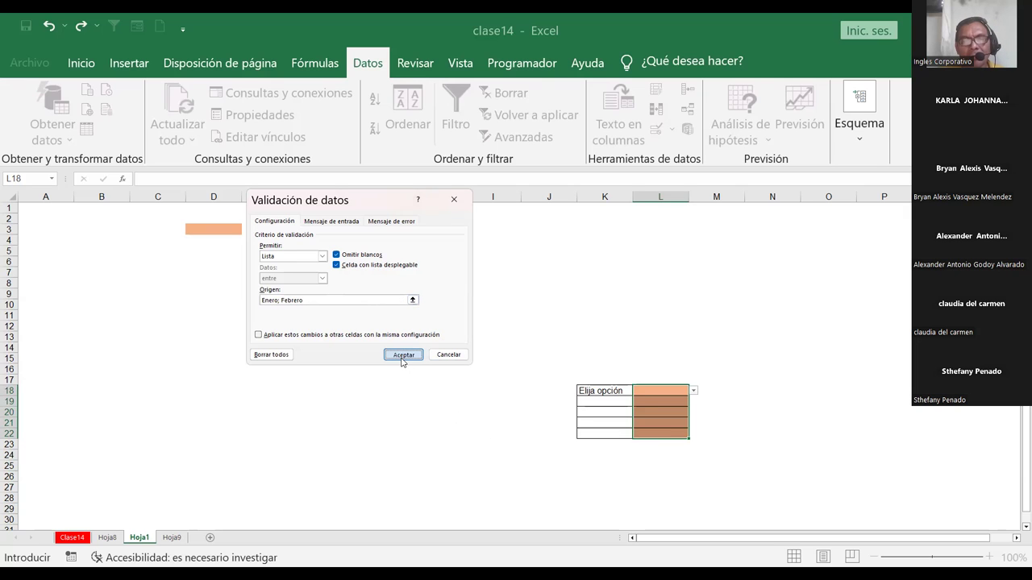
- Choose Febrero from L18's dropdown list
left_click(692, 399)
left_click(664, 417)
left_click(663, 392)
left_click(693, 391)
left_click(659, 406)
- Select L20 and pick Enero from its two-month dropdown
left_click(668, 412)
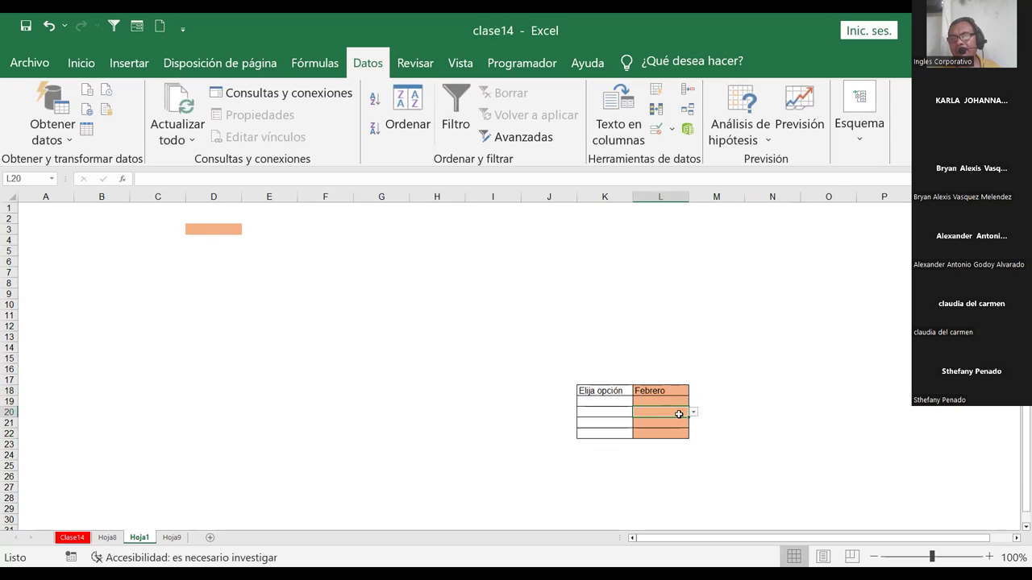
left_click(694, 412)
left_click(652, 422)
left_click(659, 401)
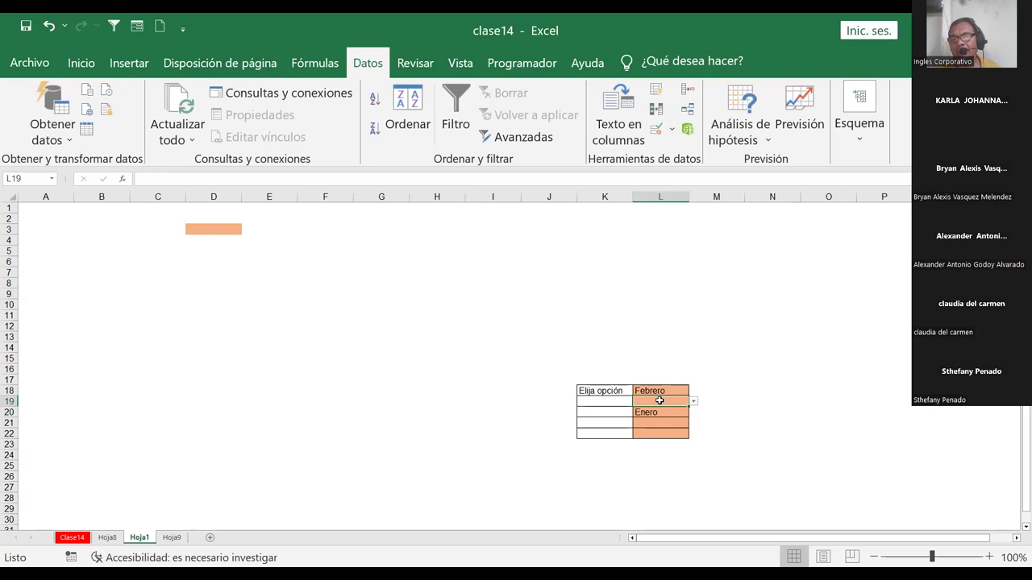
left_click(657, 412)
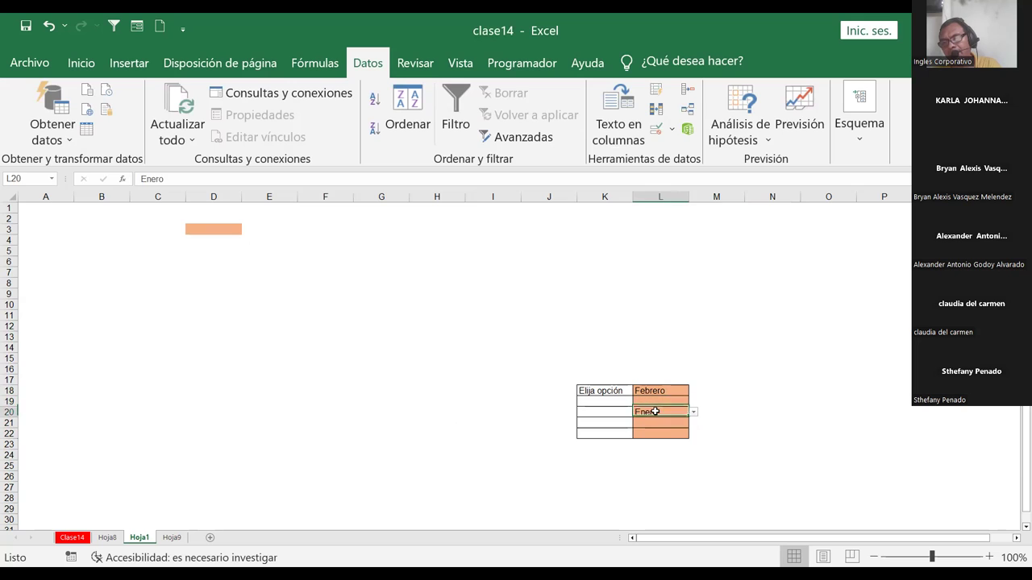
left_click(752, 346)
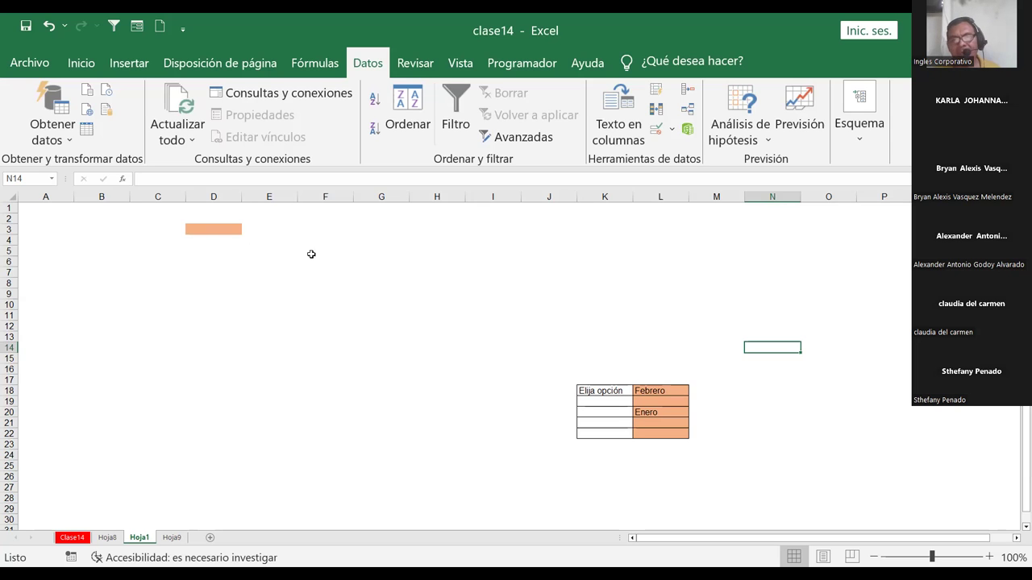
- Delete Enero from L20 and Febrero from L18
left_click(341, 262)
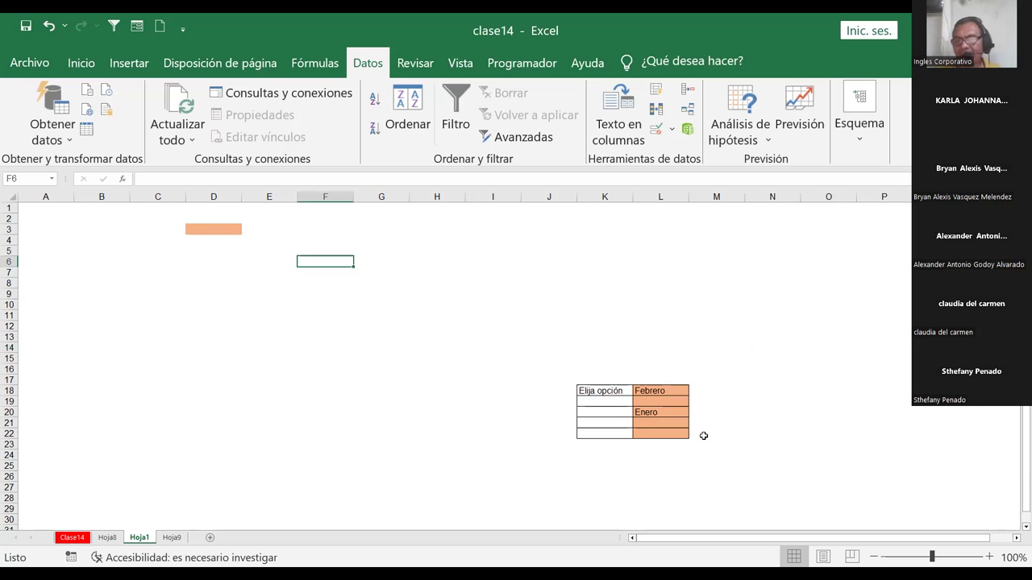
left_click(667, 418)
key("Delete")
left_click(662, 392)
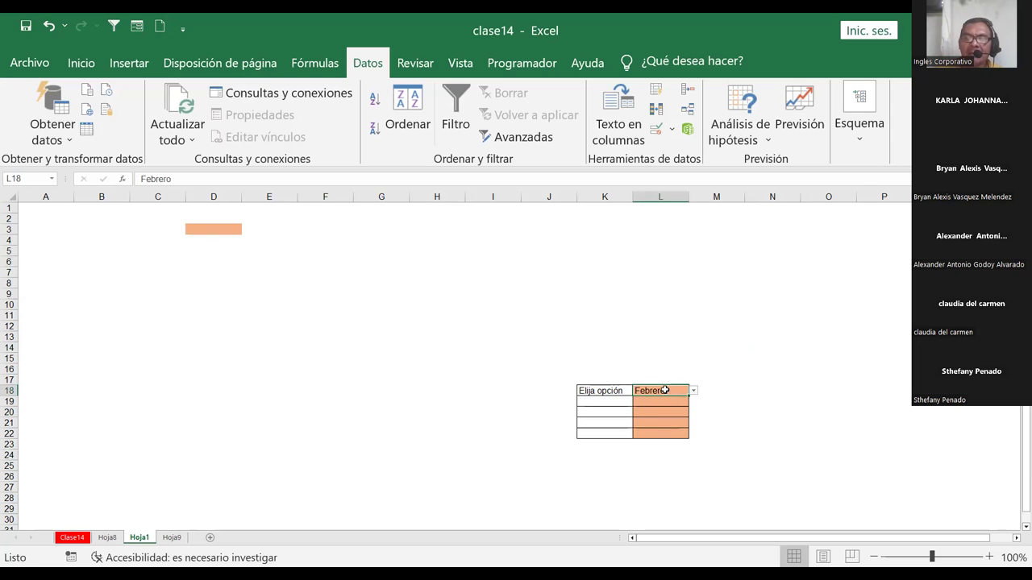
left_click(675, 411)
left_click(671, 395)
key("Delete")
left_click(671, 424)
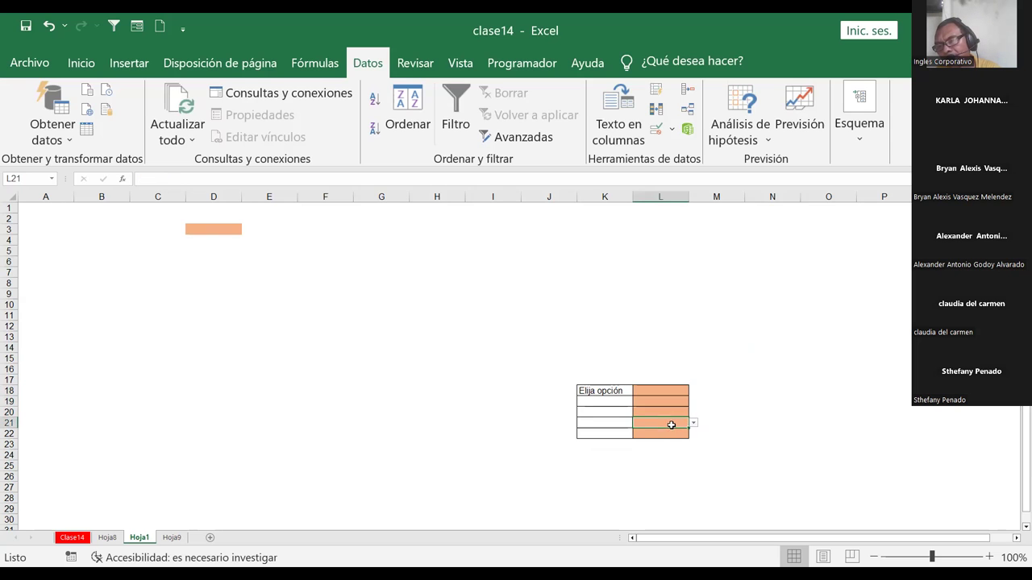
left_click(672, 394)
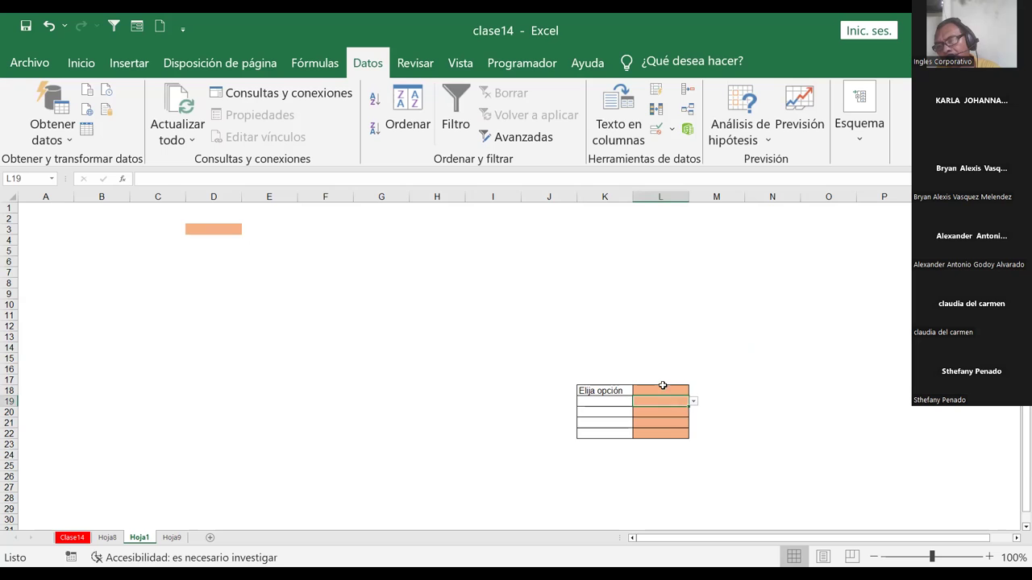
left_click(637, 426)
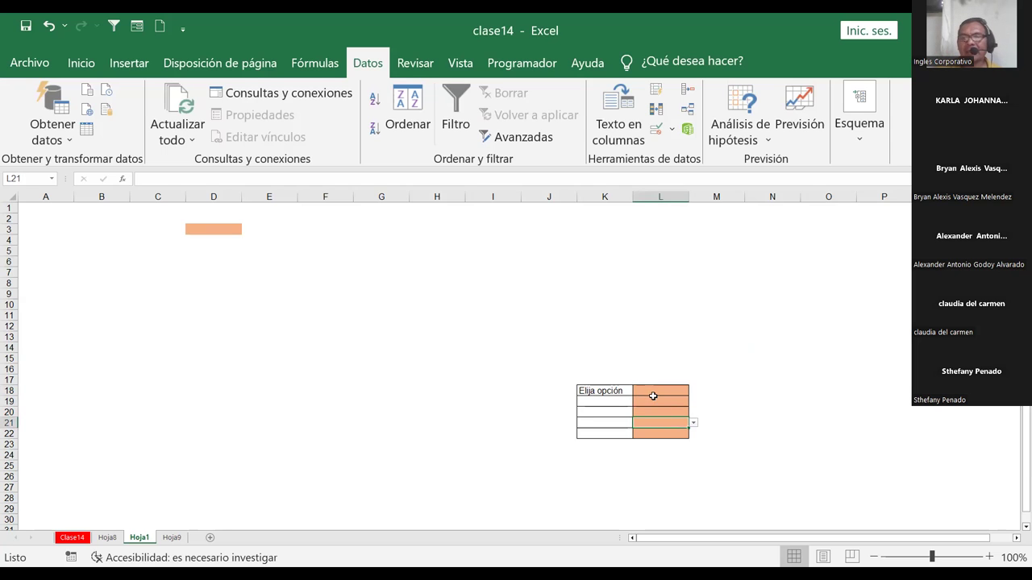
- Type uno, veinte and cien into the dropdown cells, cancelling each validation error
left_click(654, 391)
type("un")
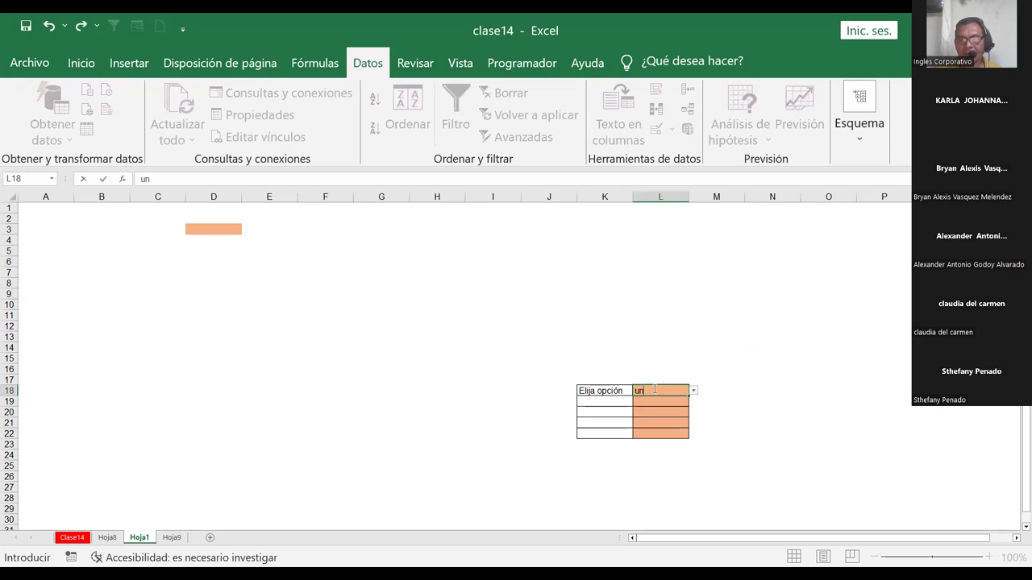
type("o")
key("Return")
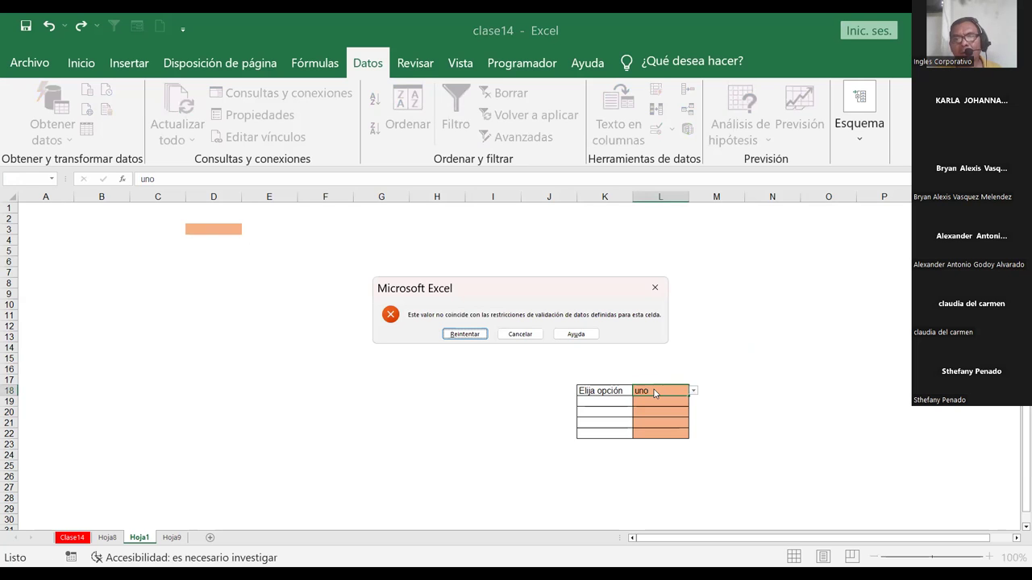
key("Tab")
key("Return")
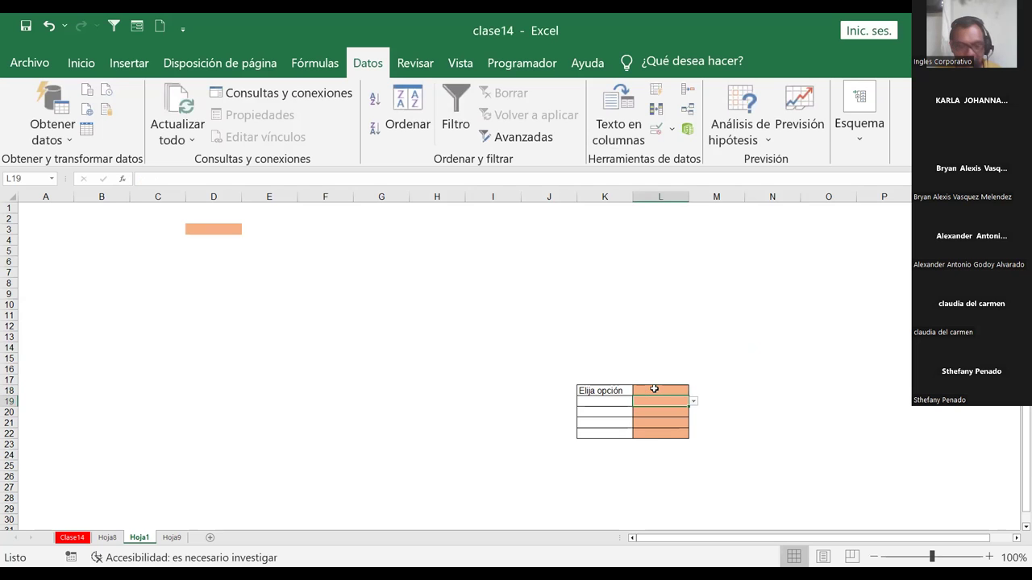
type("veinte")
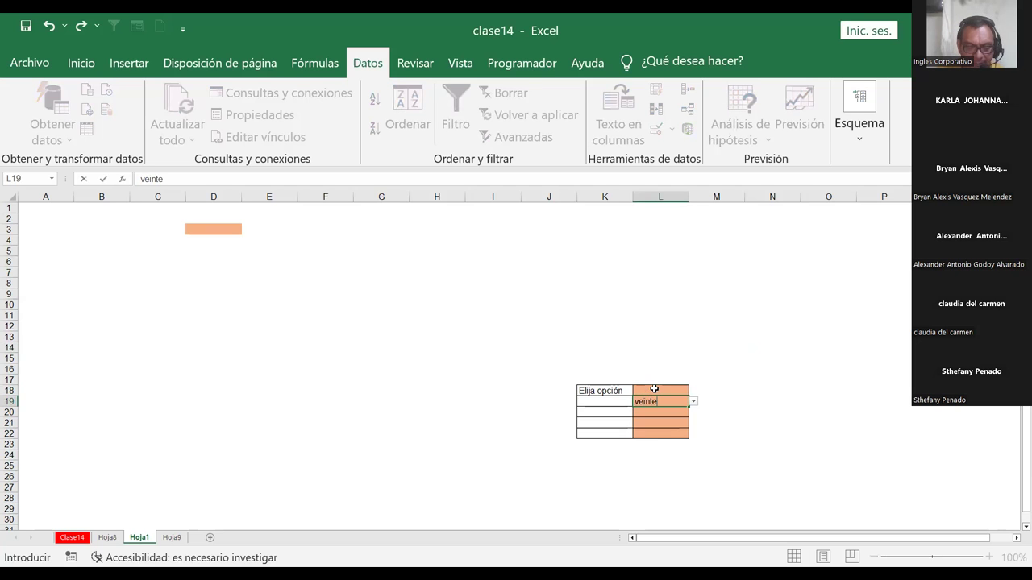
key("Return")
key("Tab")
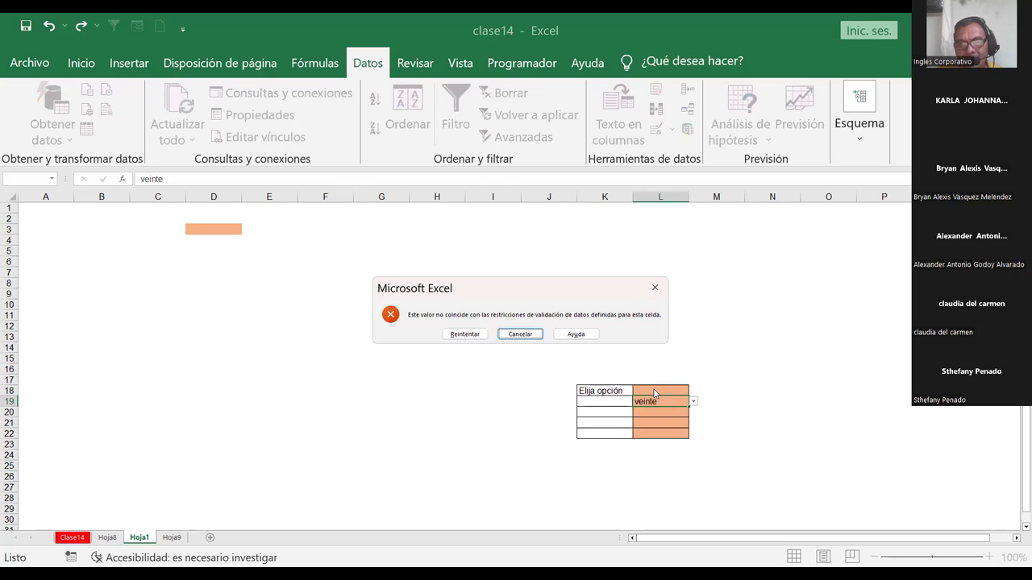
key("Return")
key("Down")
key("Down")
type("cien")
key("Return")
key("Tab")
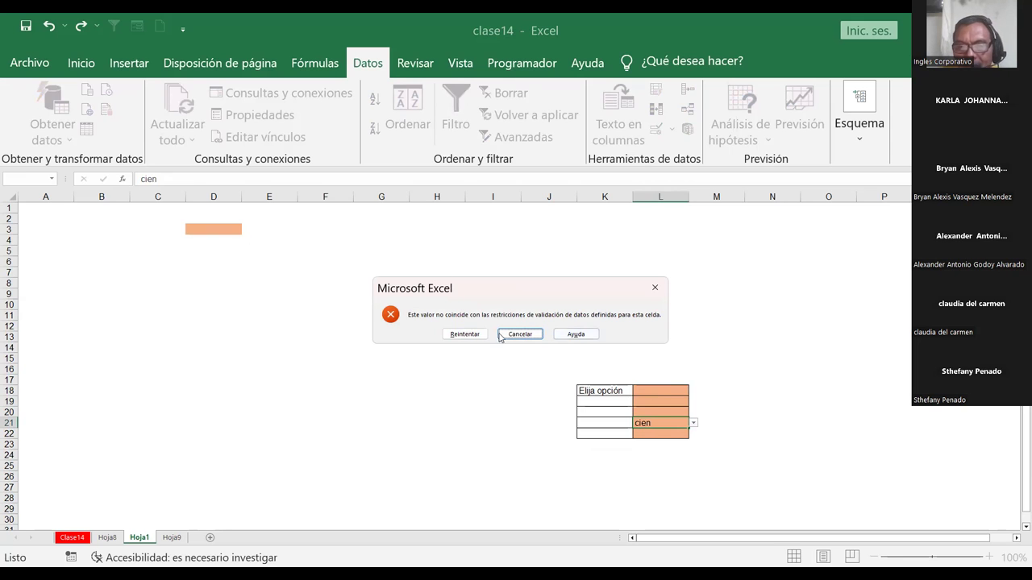
left_click(520, 334)
left_click(641, 389)
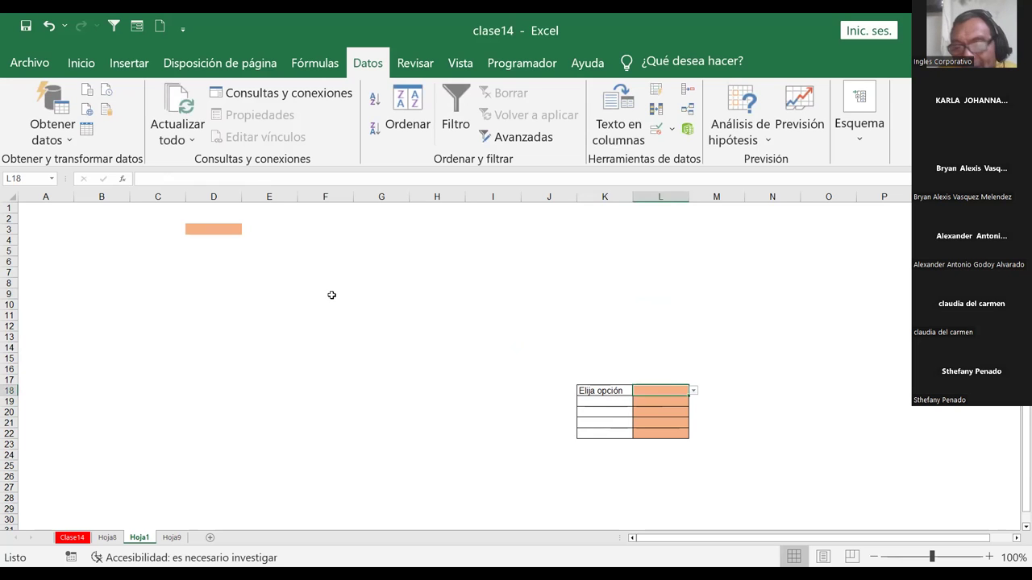
- Open data validation for L18:L22 and clear the old 'Enero; Febrero' list source
left_click_drag(666, 393, 661, 433)
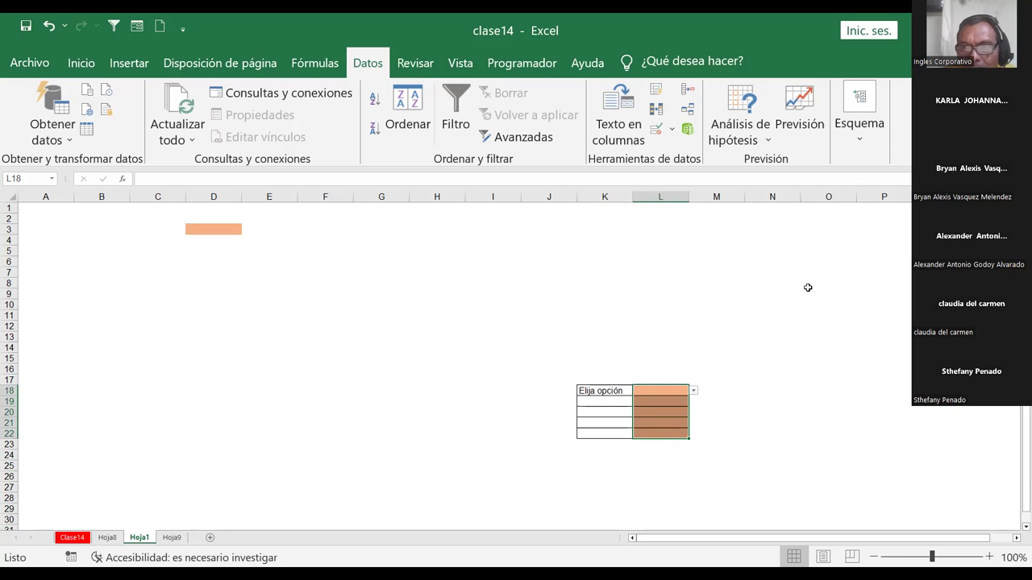
left_click(673, 132)
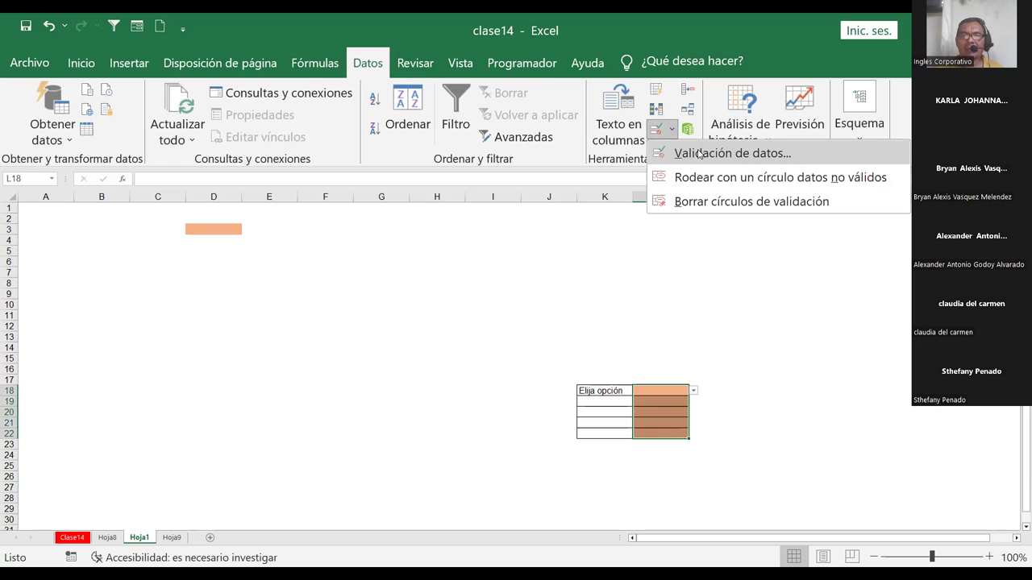
left_click(699, 153)
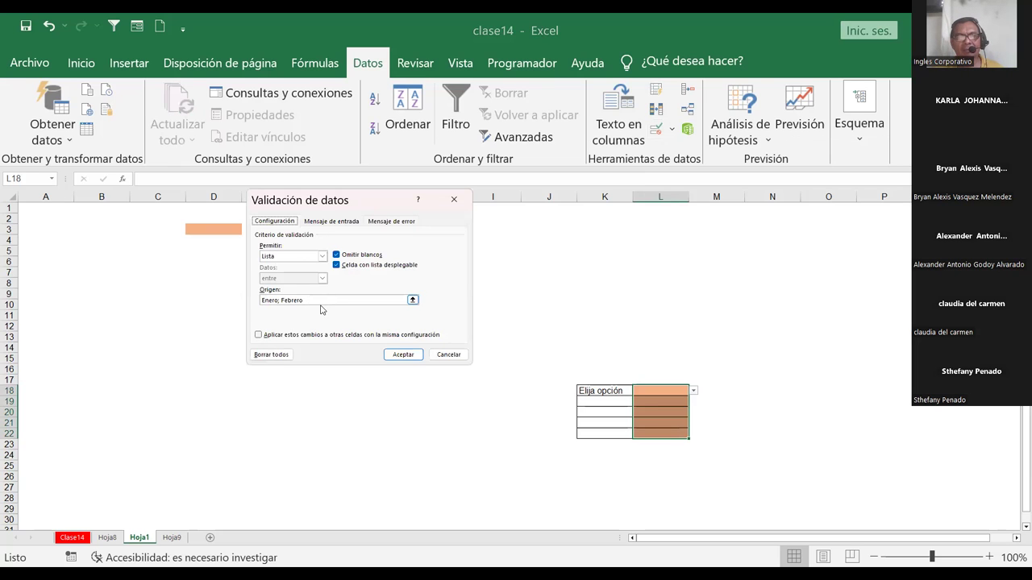
left_click_drag(316, 300, 227, 292)
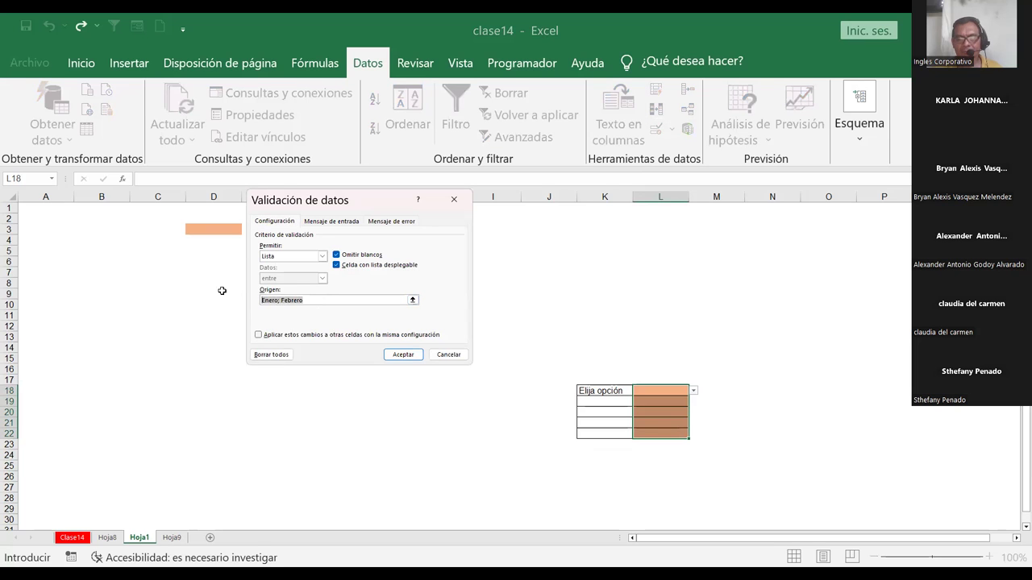
key("BackSpace")
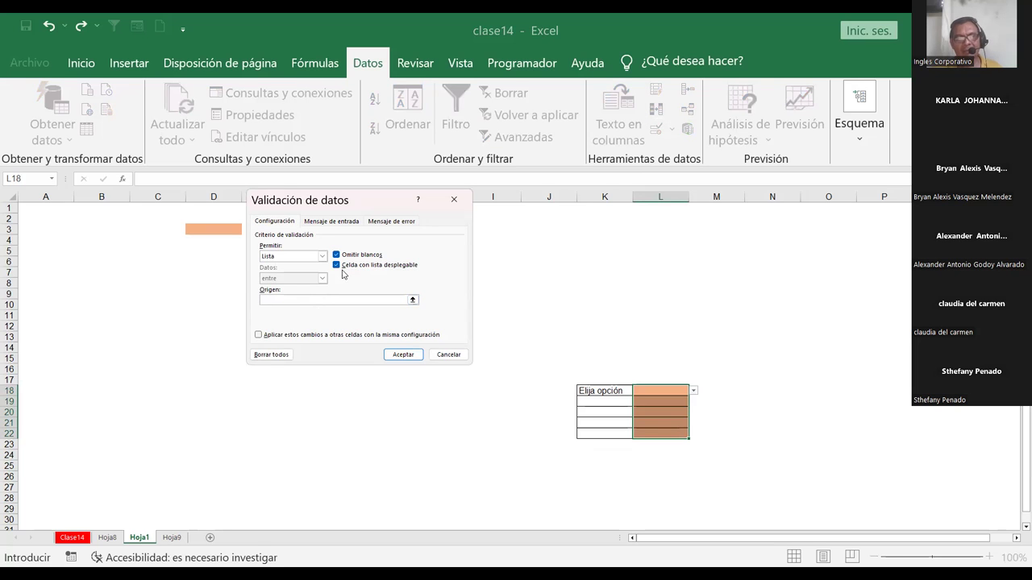
left_click(400, 358)
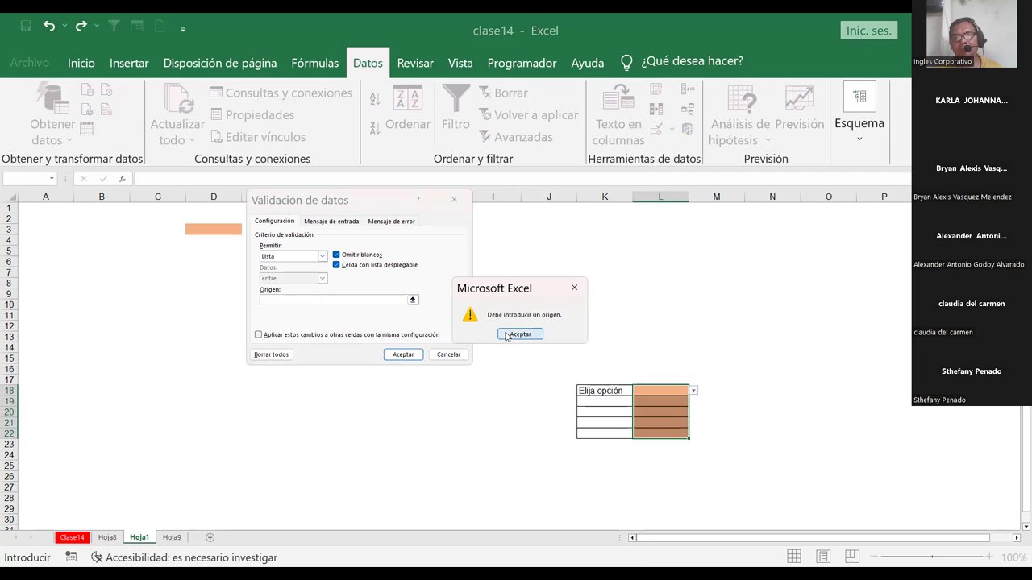
key("Return")
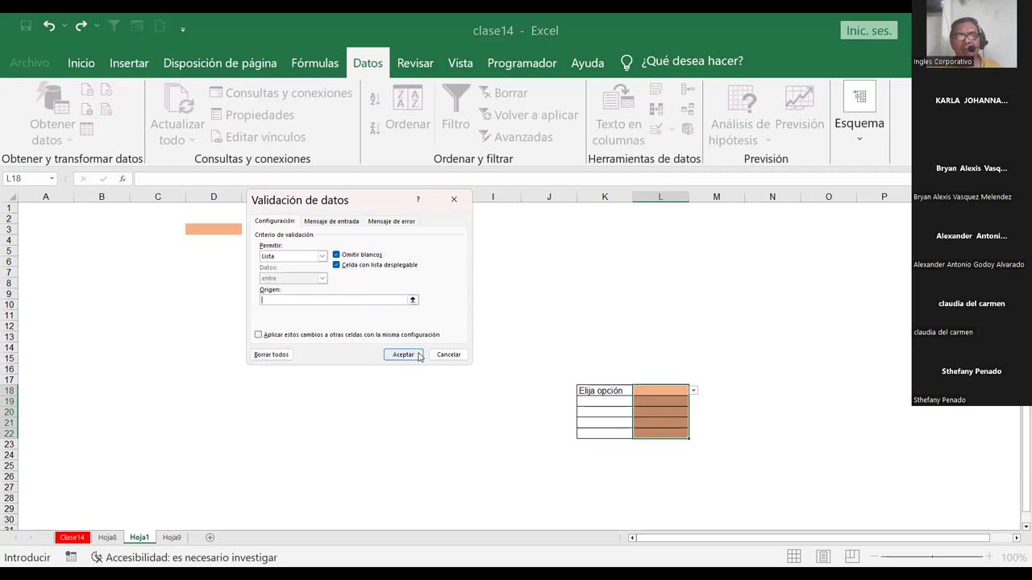
- Set the list source to =$D$3, apply it, and check L18's dropdown
left_click(413, 300)
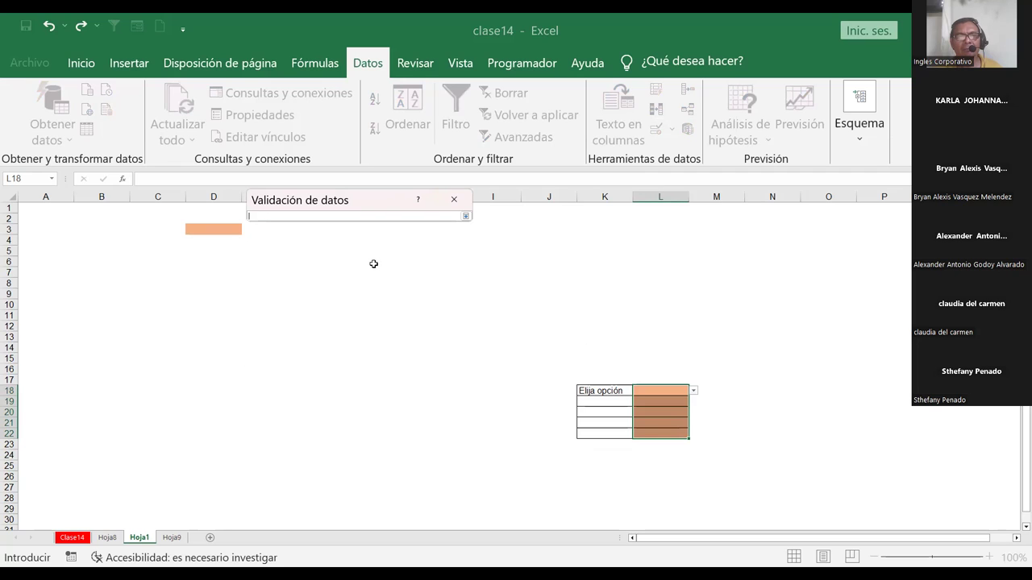
left_click(208, 227)
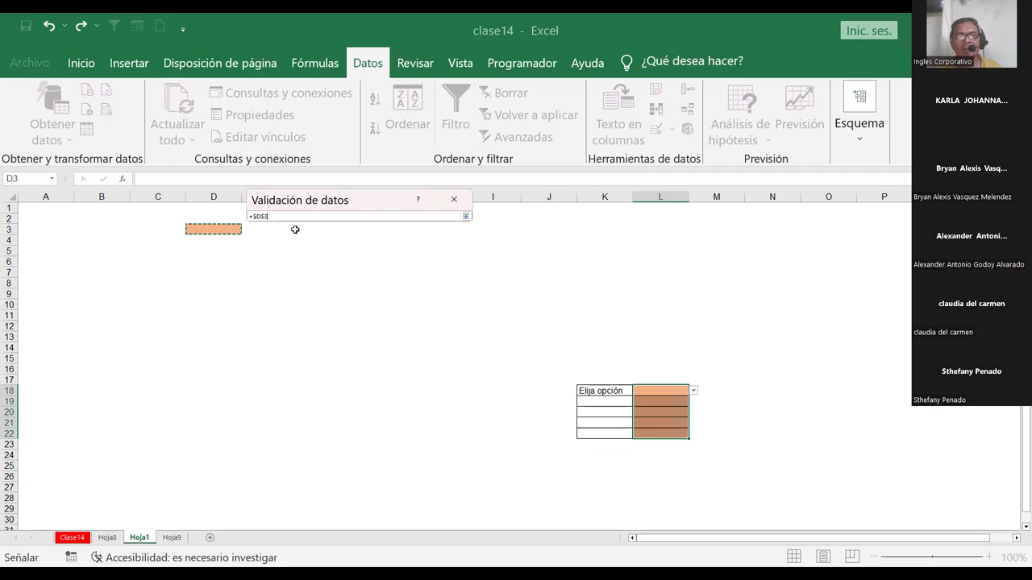
left_click(466, 217)
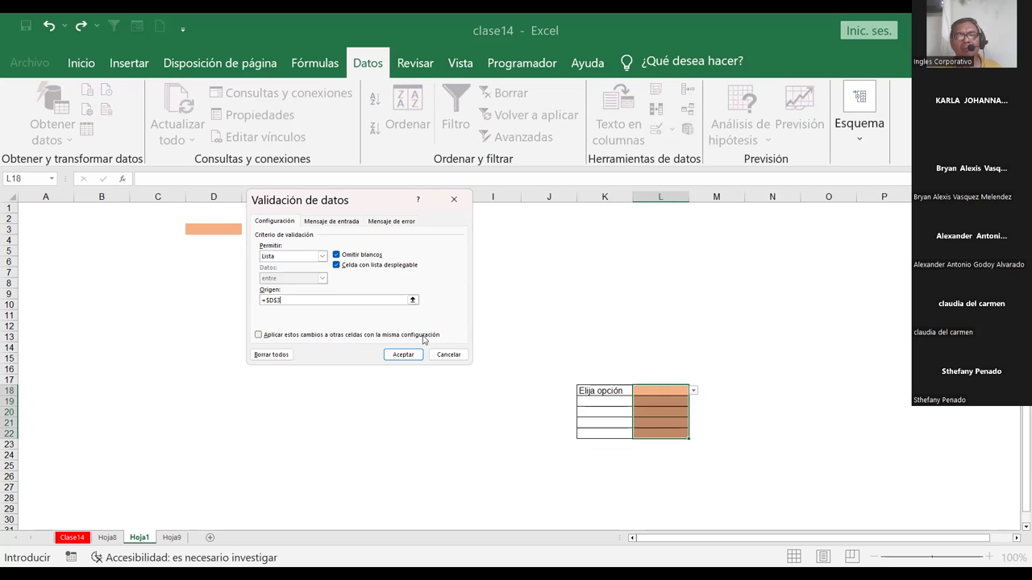
left_click(398, 352)
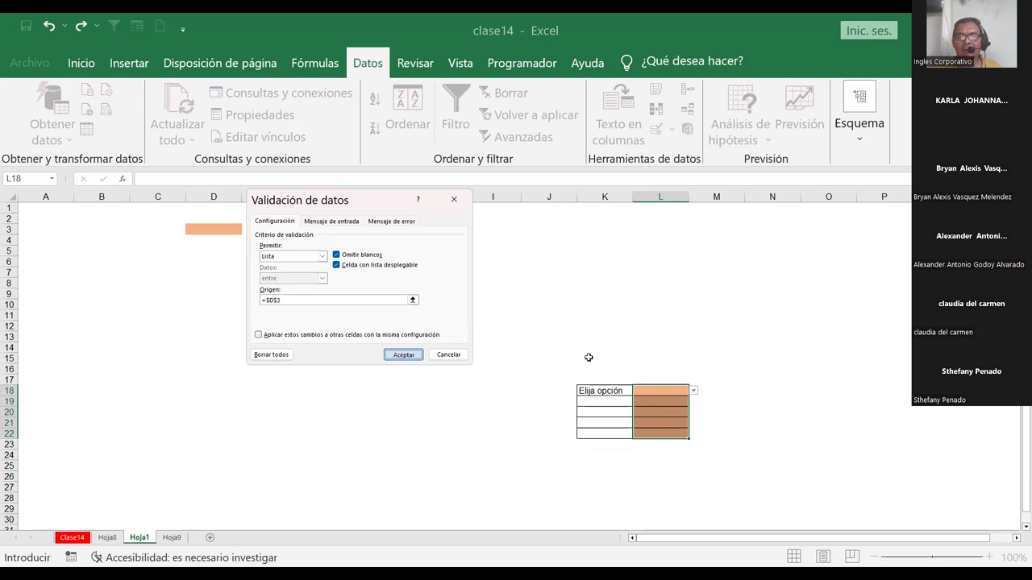
left_click(662, 391)
left_click(694, 393)
left_click(669, 399)
left_click(687, 411)
left_click_drag(690, 412, 673, 420)
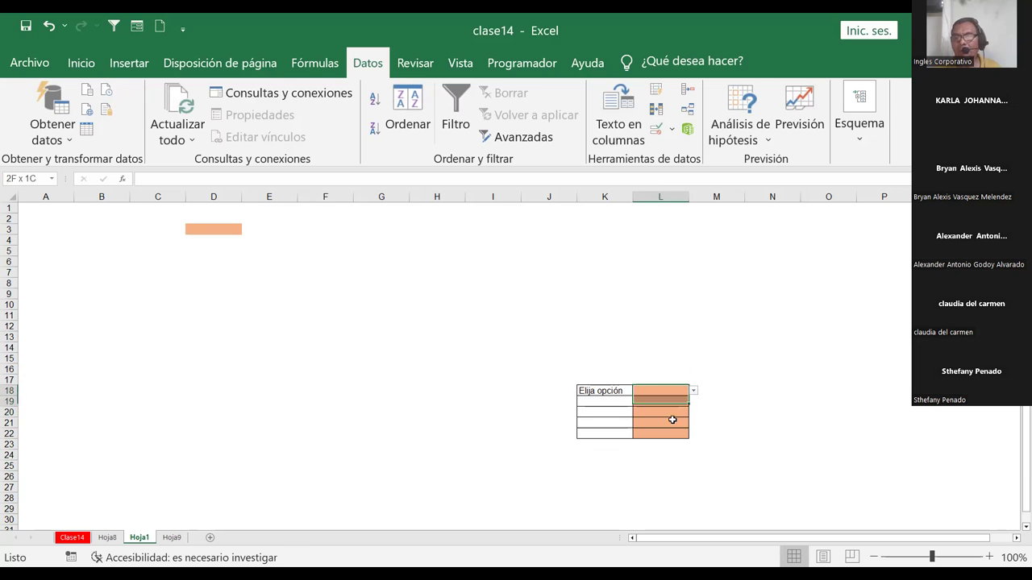
- Change L18:L22's validation to Cualquier valor, removing the dropdown list
left_click_drag(673, 420, 667, 434)
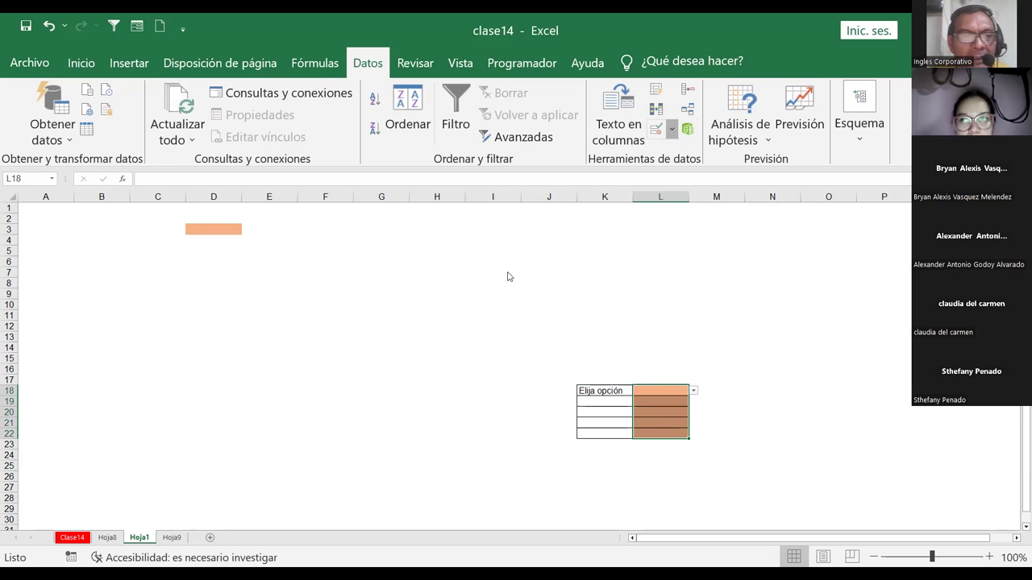
left_click(291, 257)
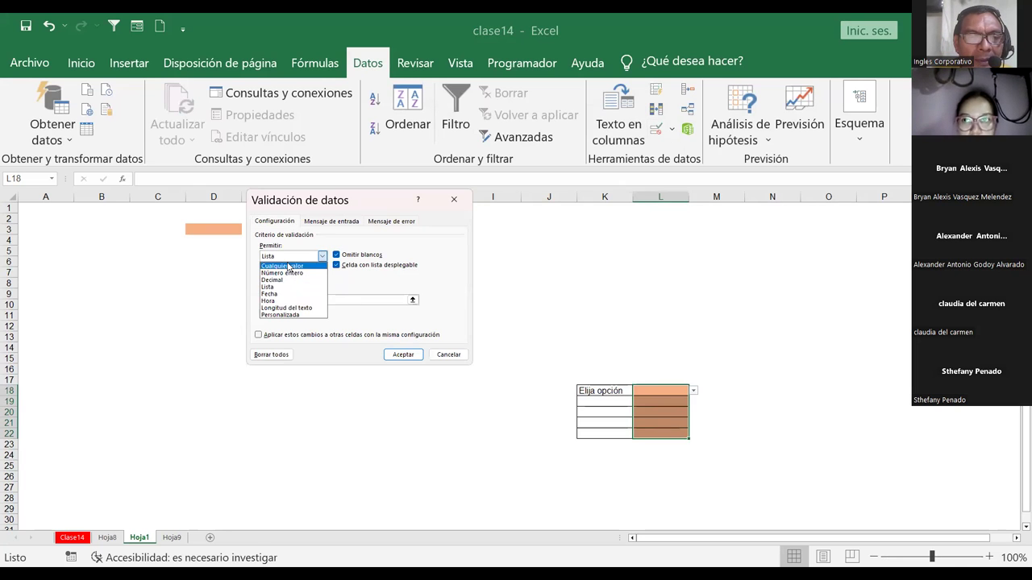
left_click(289, 267)
left_click(409, 350)
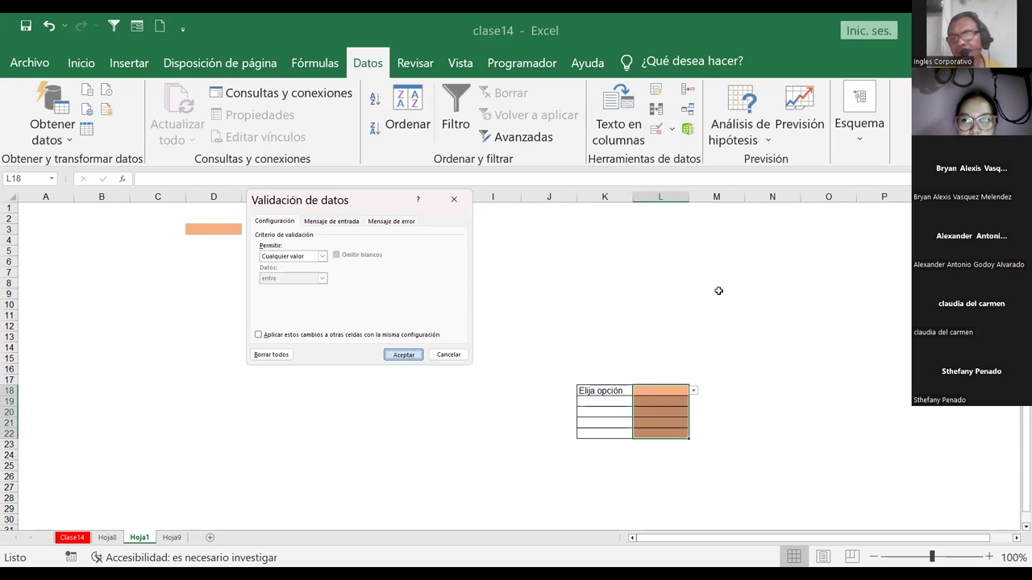
left_click(650, 421)
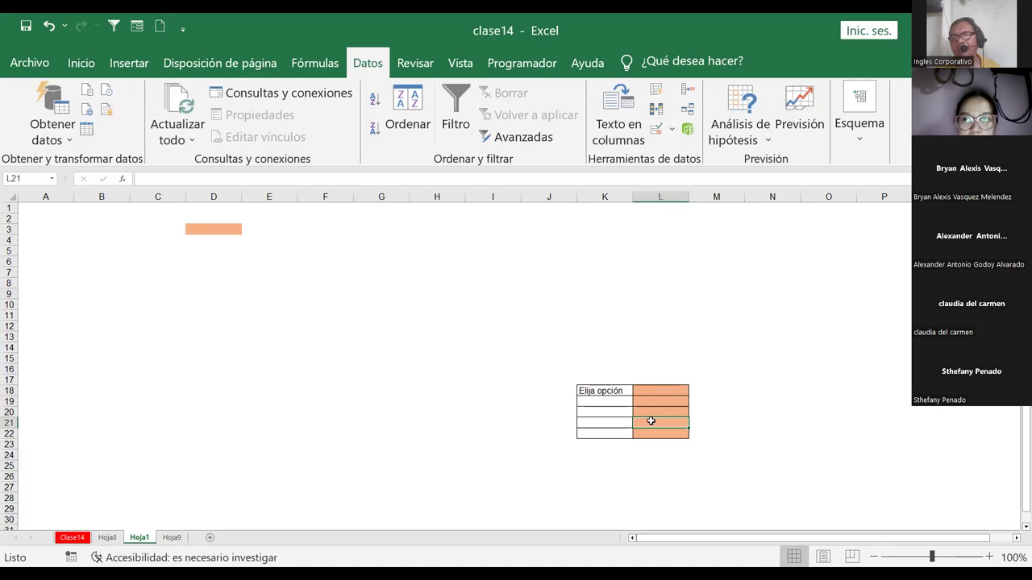
left_click_drag(650, 393, 652, 381)
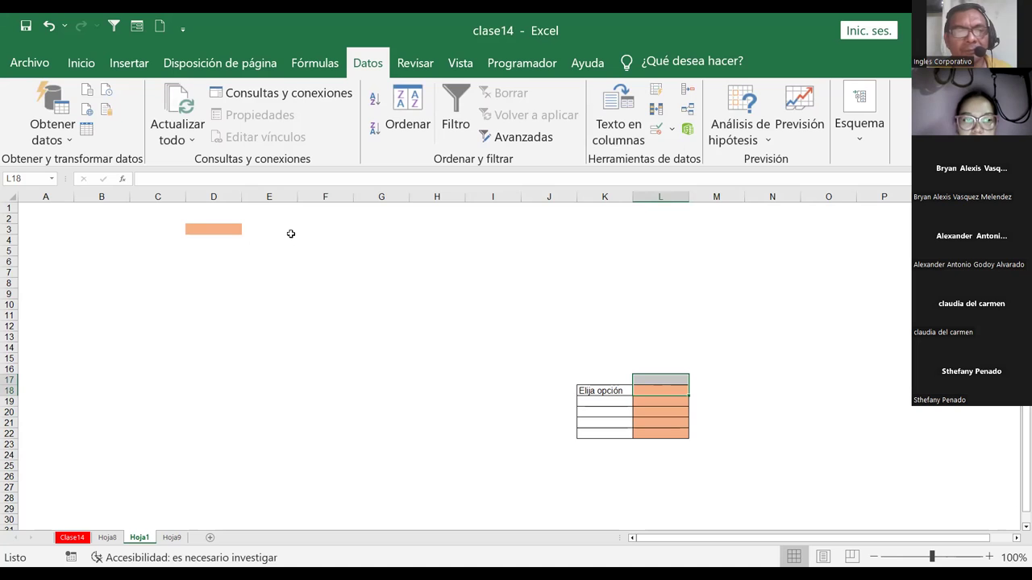
- Enter the headers NOMBRE in F6 and AÑO in G6
left_click_drag(347, 278, 358, 269)
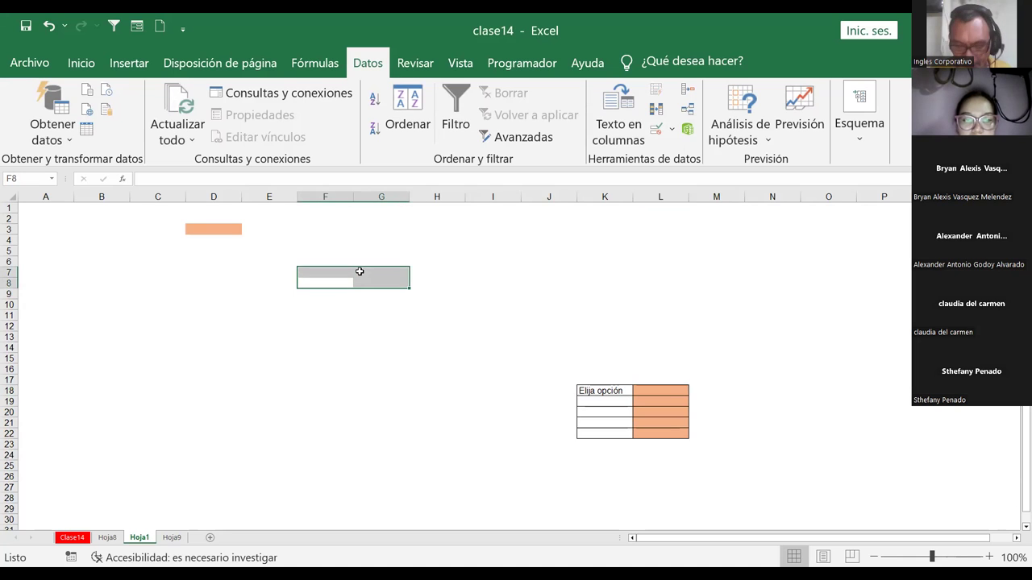
key("Left")
key("Right")
key("Up")
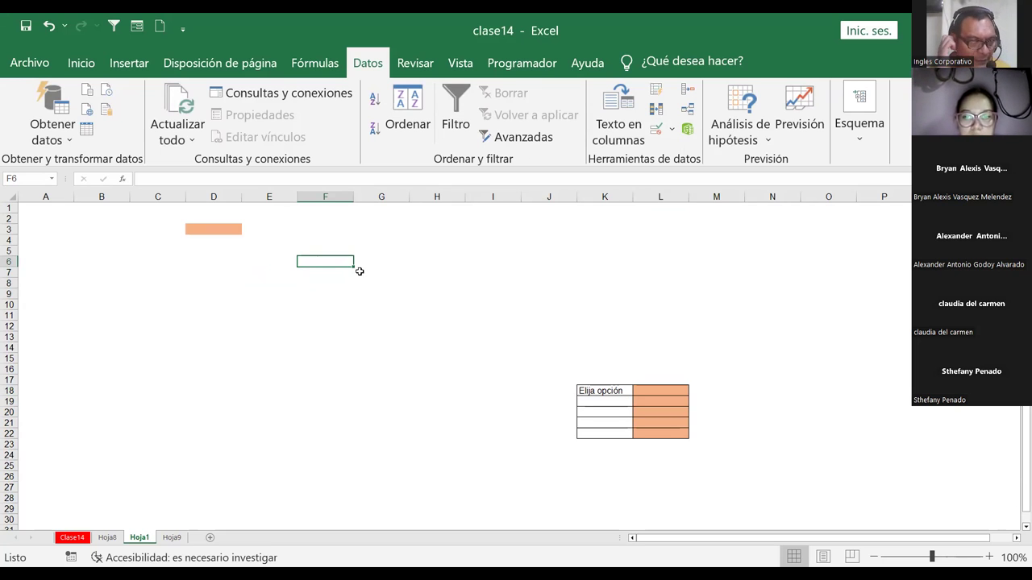
type("nombre")
key("BackSpace")
key("BackSpace")
key("BackSpace")
type("NOMBRE")
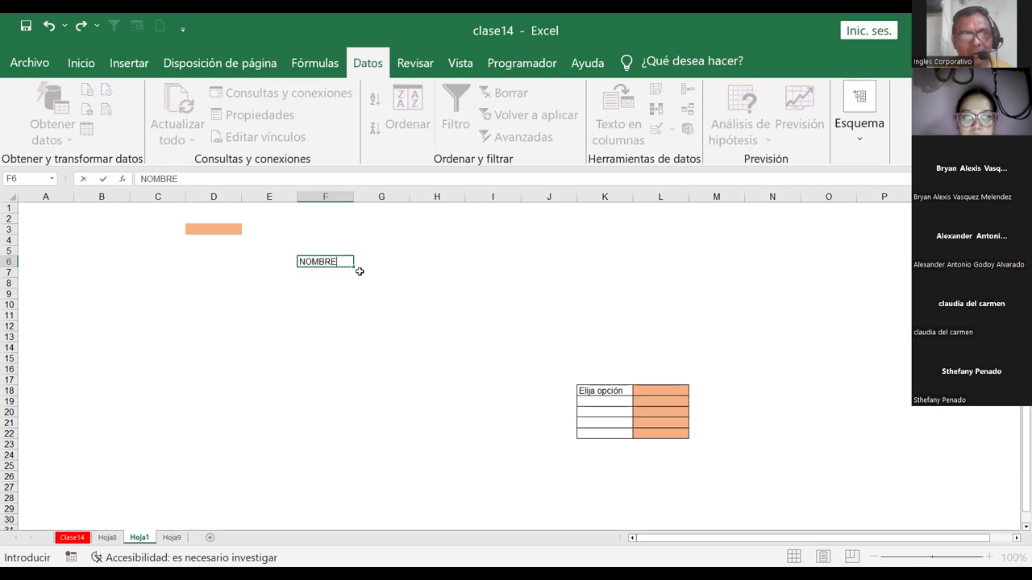
key("Tab")
type("A")
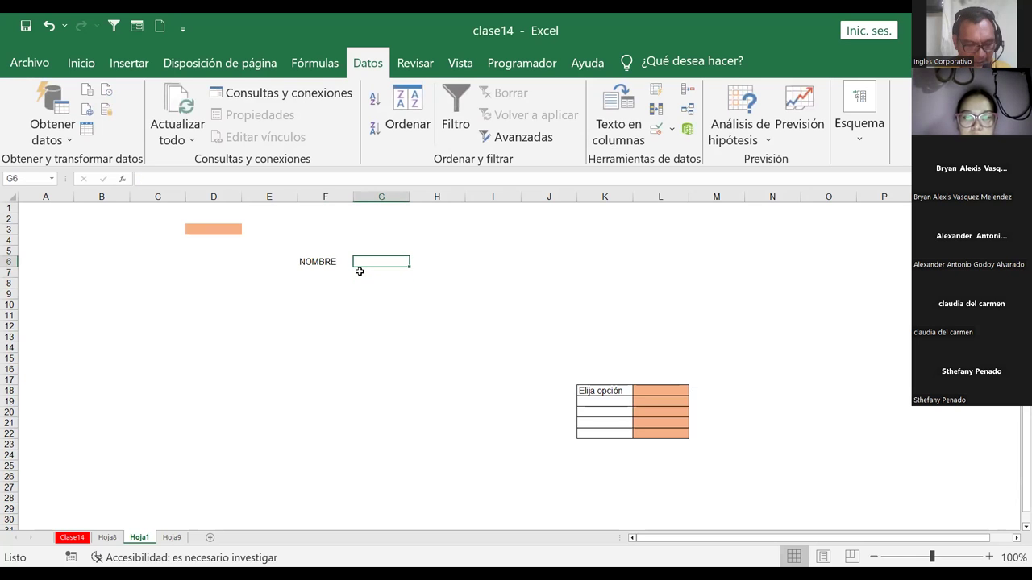
type("ÑO")
key("Return")
- Give F6:G26 Todos los bordes and a light green fill
key("Up")
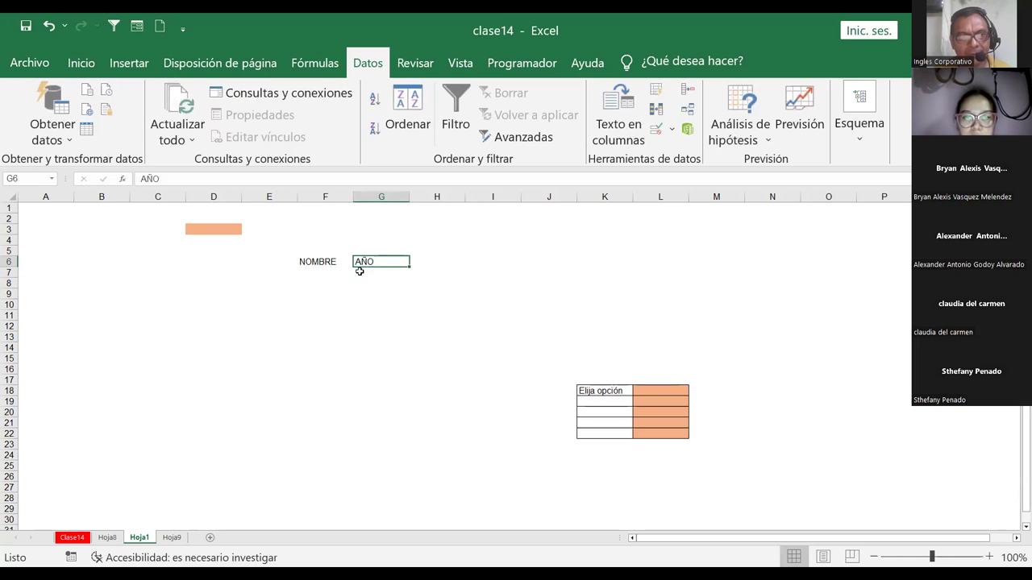
key("Left")
key("shift+Right")
key("shift+Down")
key("shift+Down")
key("shift+Down")
key("shift+Down")
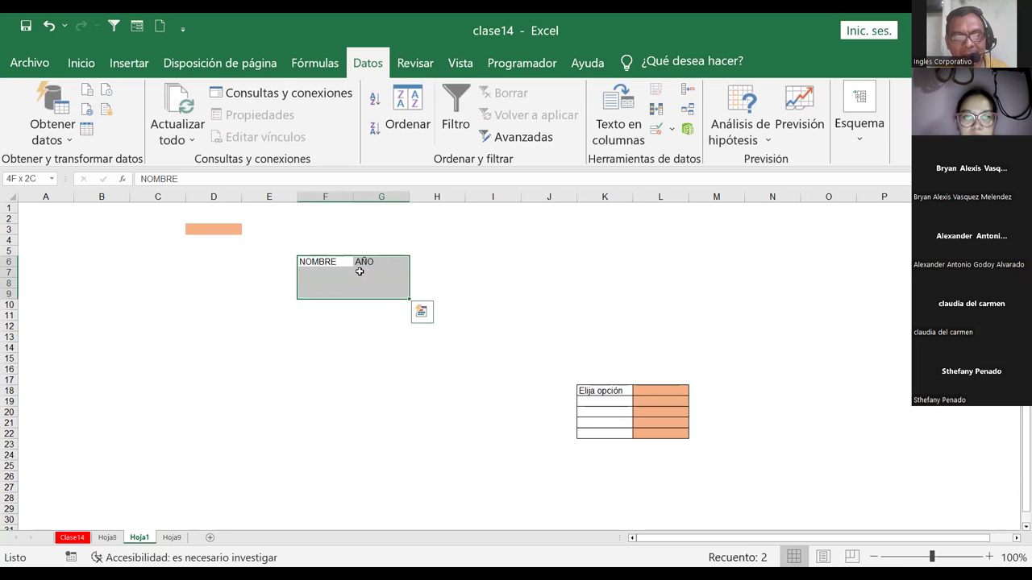
key("shift+Down")
key("shift+Down")
key("shift+Down")
key("shift+Down")
key("shift+Down")
key("shift+Down")
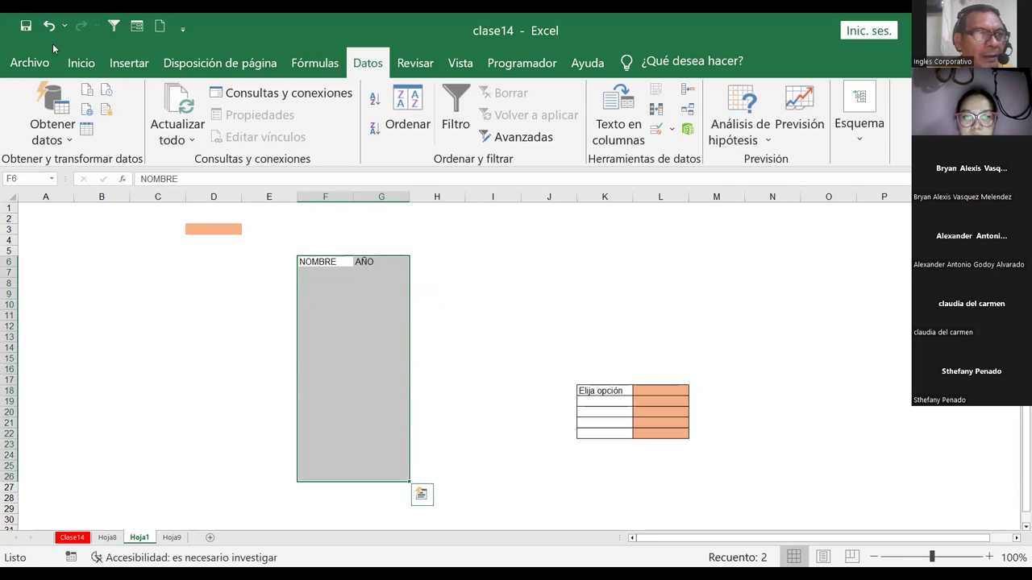
left_click(84, 64)
left_click(174, 128)
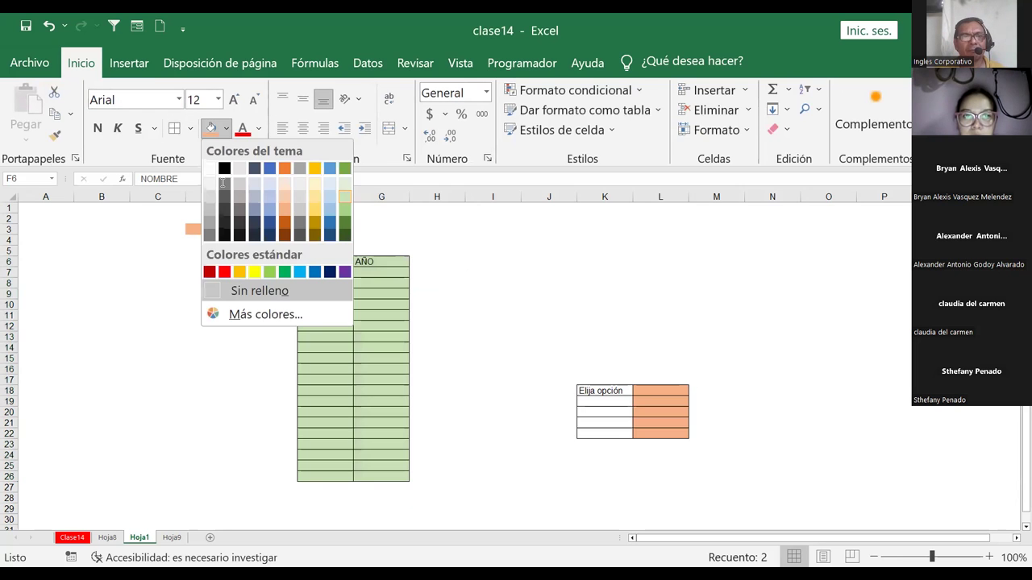
left_click(344, 195)
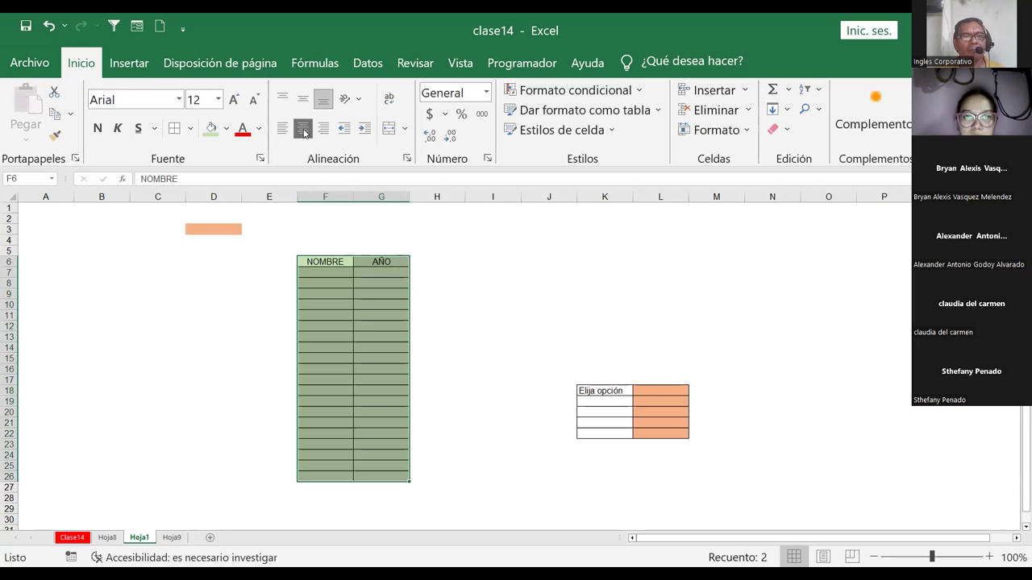
left_click(333, 262)
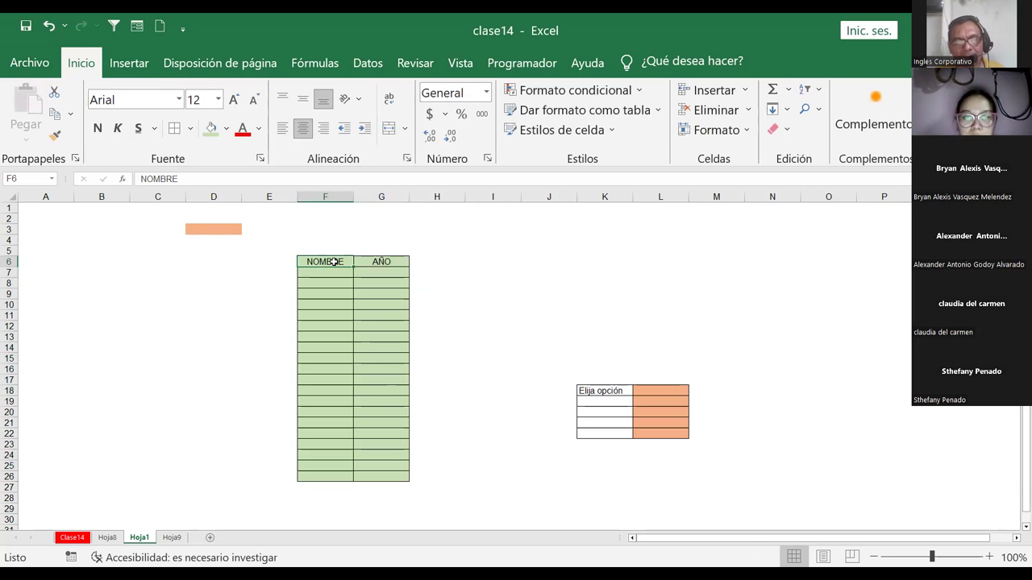
- Enter the names JOSE in F7 and LUIS in F8
left_click(335, 269)
type("JOSE")
key("Tab")
key("Return")
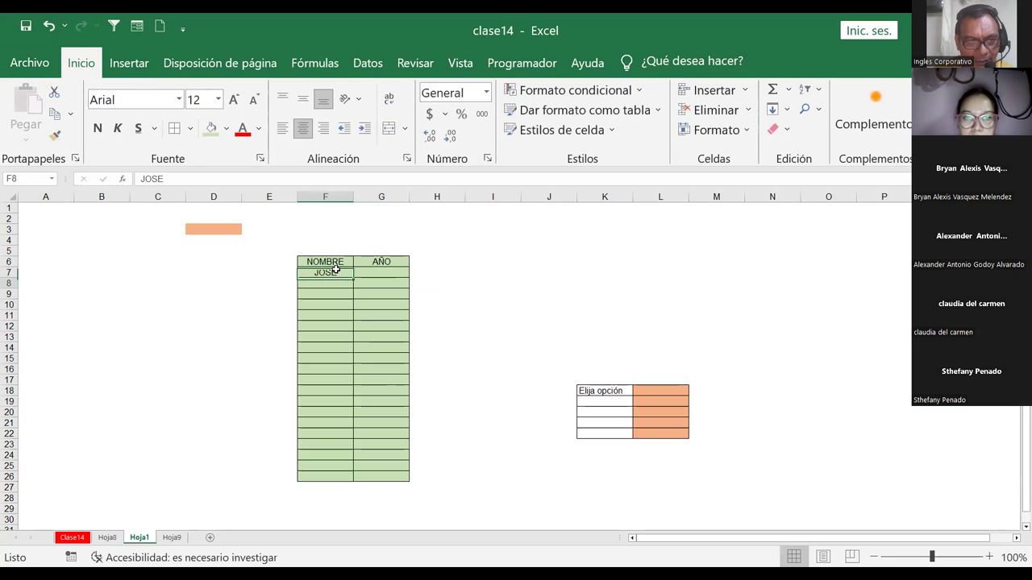
type("LUIS")
key("Return")
key("Return")
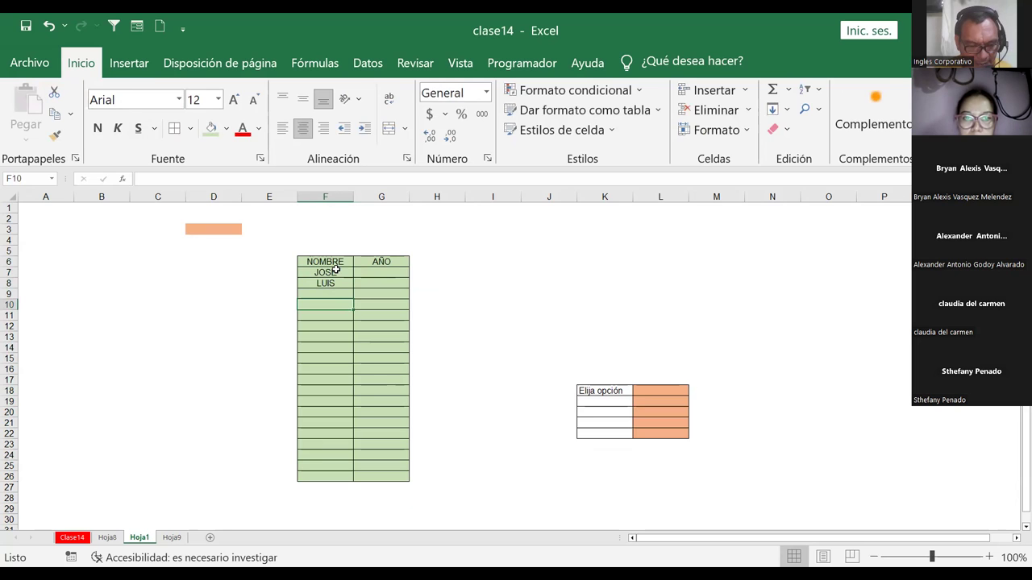
- Enter Alexander in F10, replacing the mistyped name
type("j")
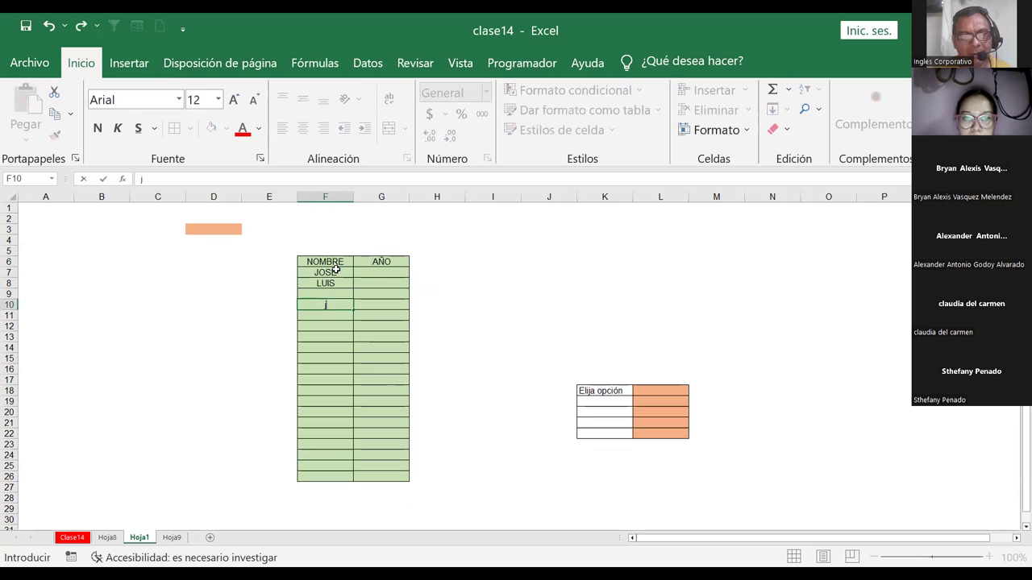
type("jESSINIA")
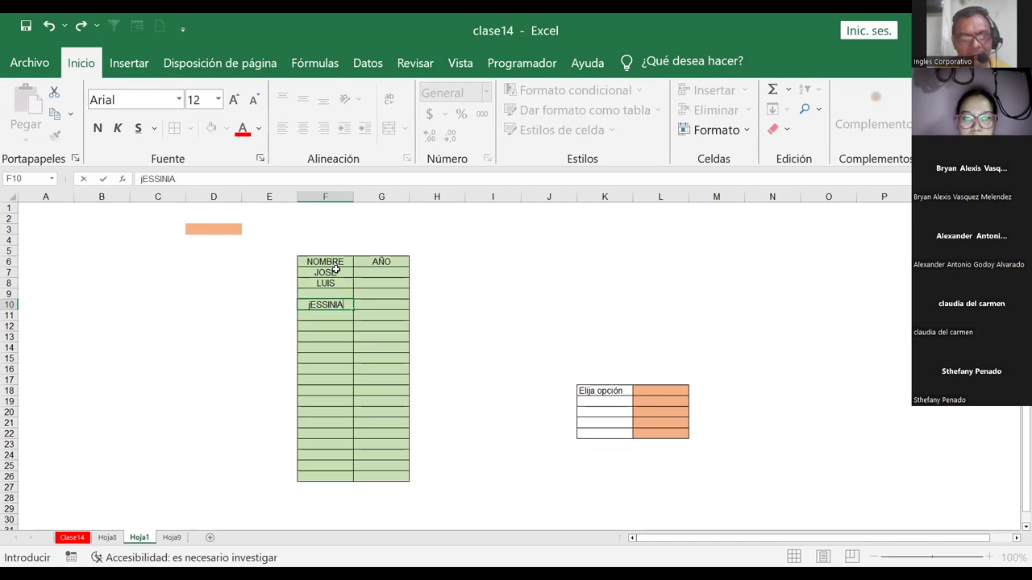
key("Return")
key("Up")
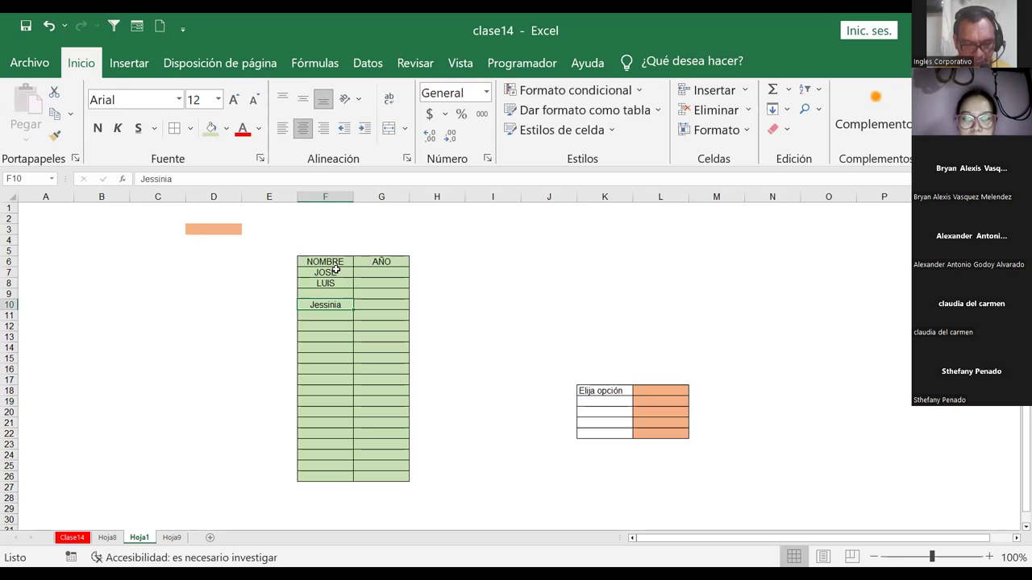
type("Jes")
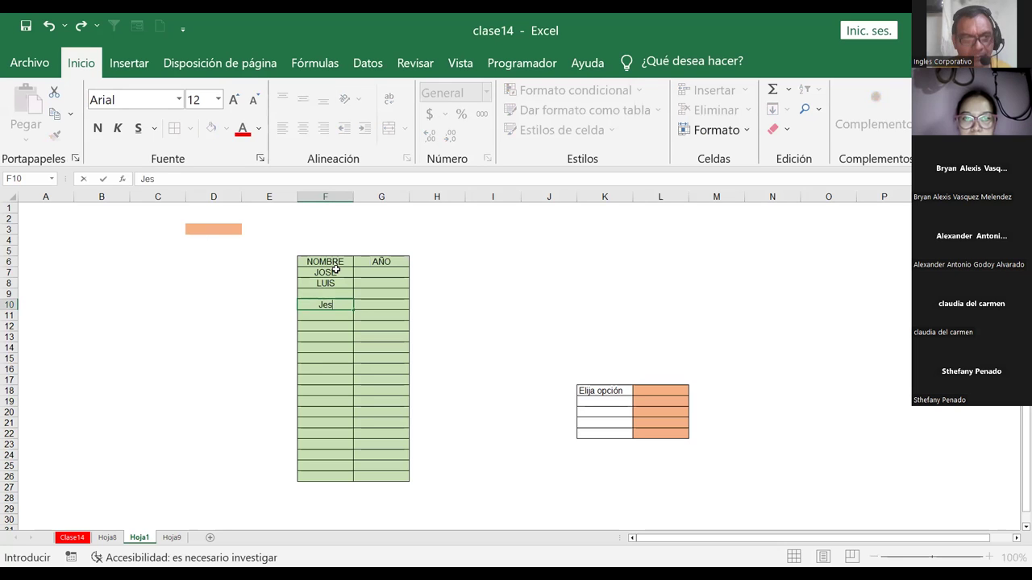
type("s")
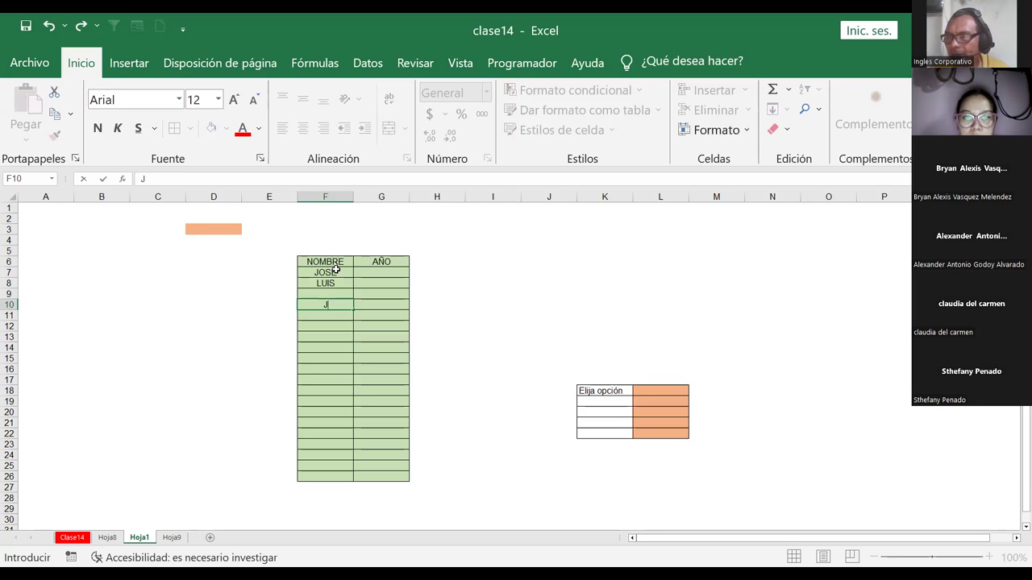
key("BackSpace")
type("Alexander")
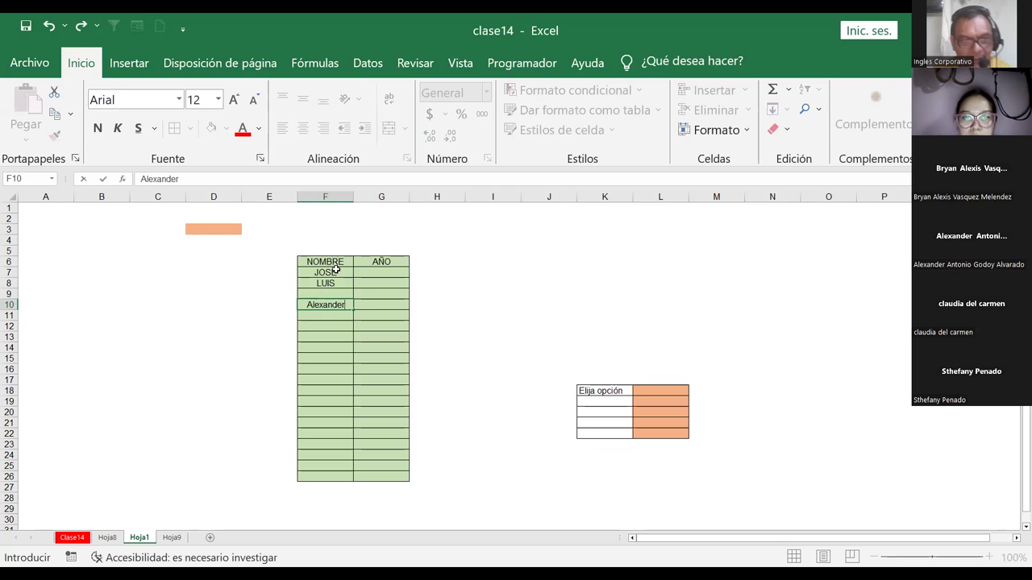
key("Return")
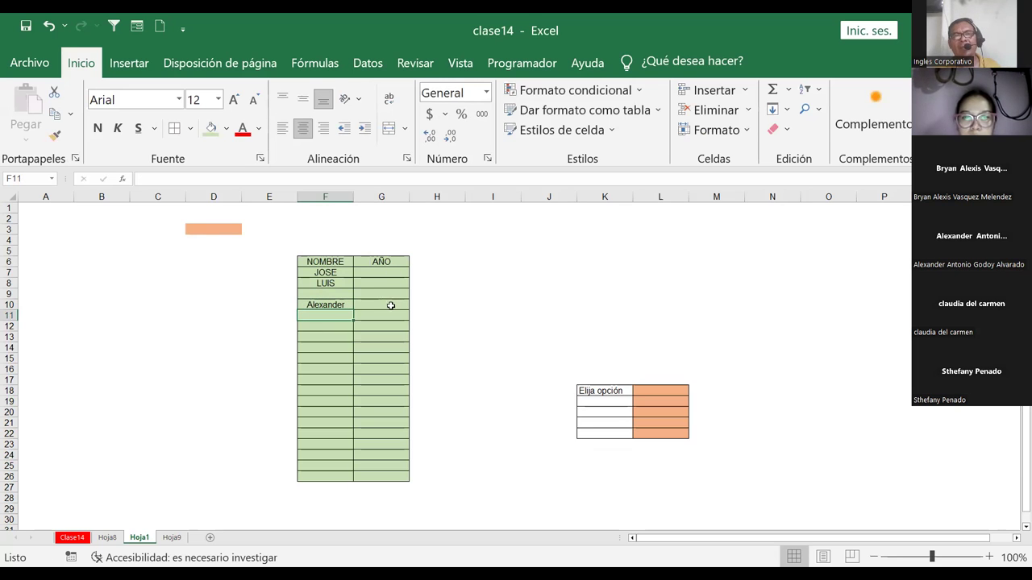
- Enter 1 in E7 and drag it down column E to row 26
left_click(388, 272)
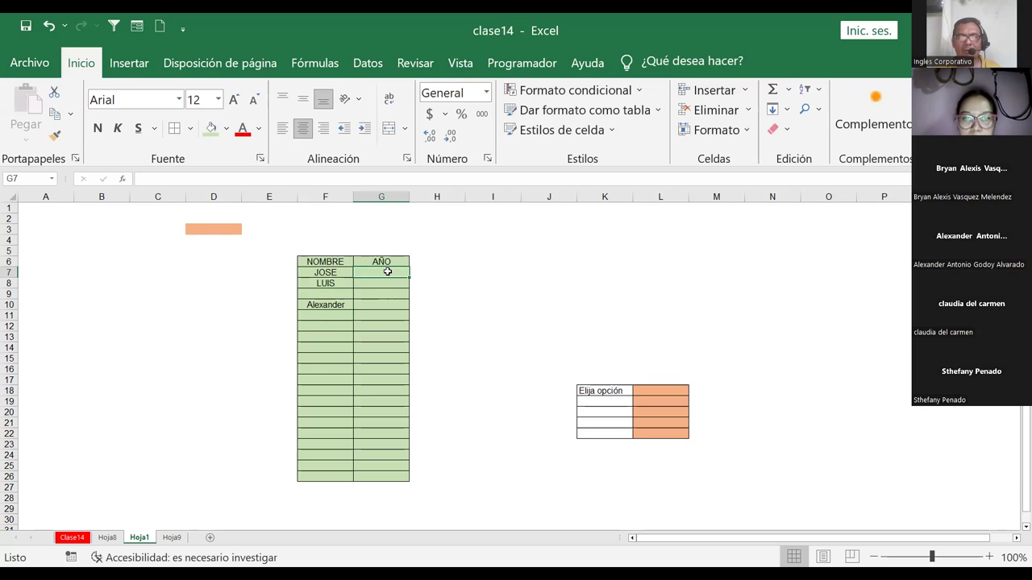
left_click(289, 271)
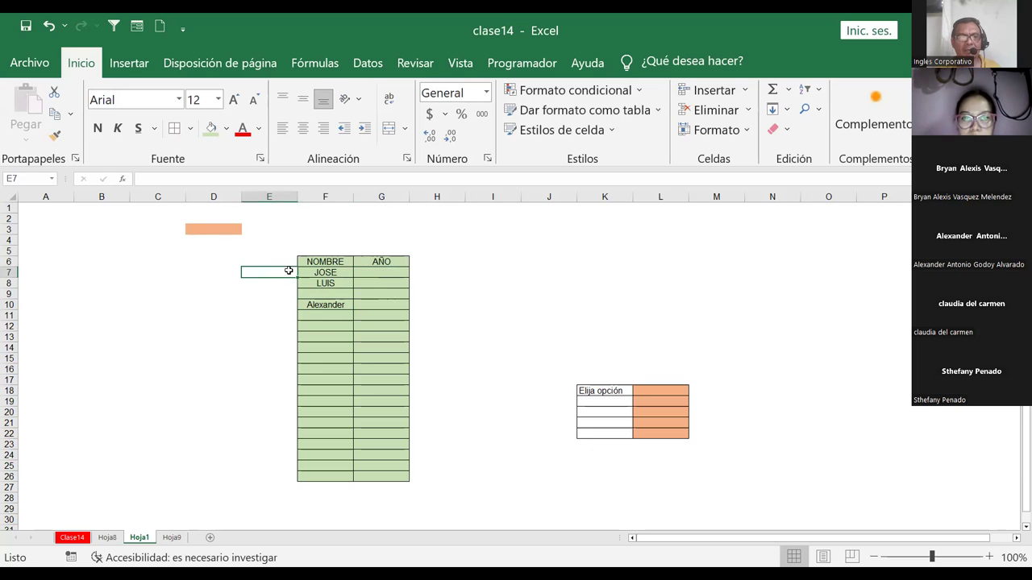
type("1")
left_click(294, 270)
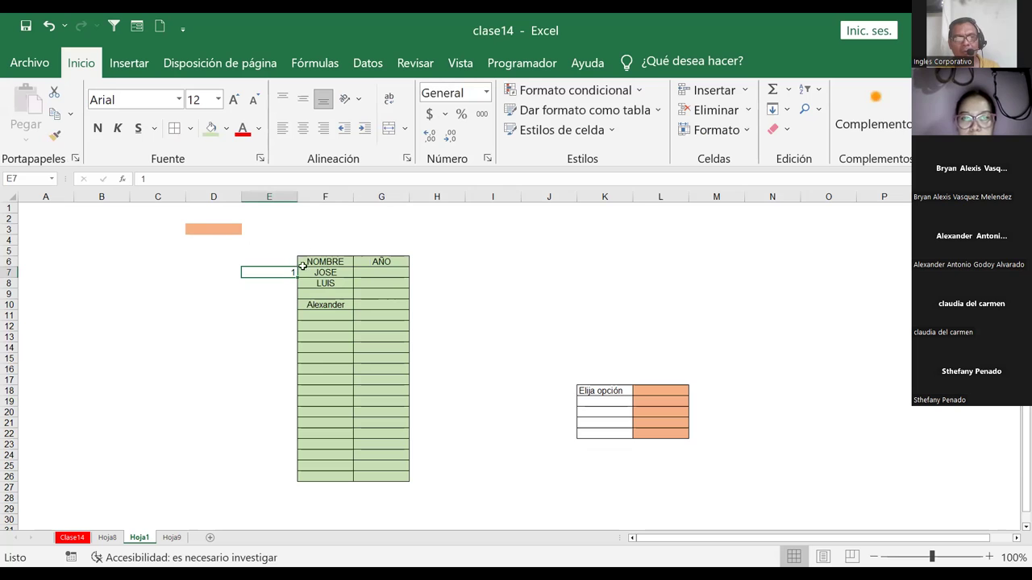
left_click_drag(295, 278, 298, 301)
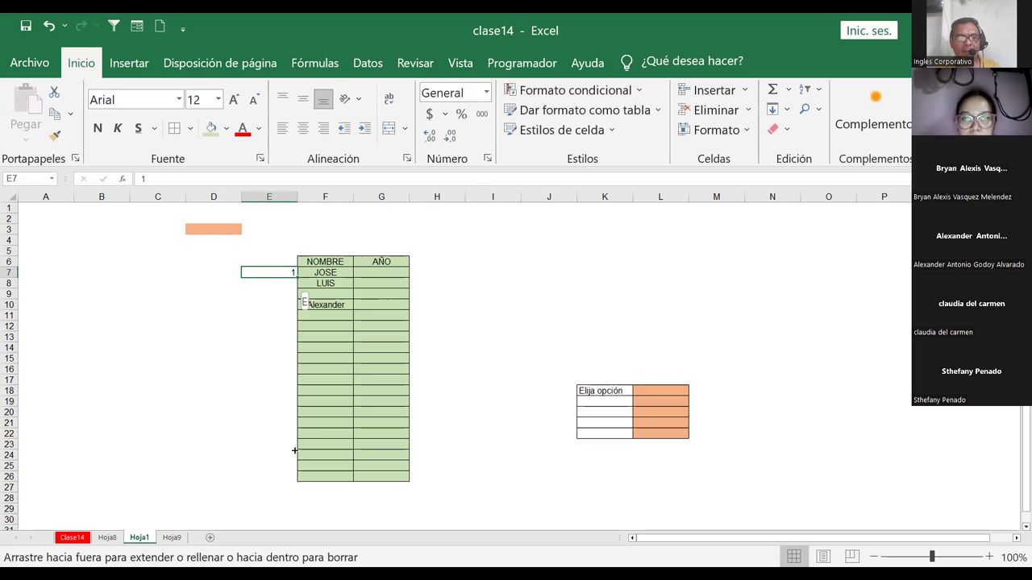
left_click_drag(295, 451, 299, 478)
left_click(274, 283)
- Refill E7:E26 as Serie de relleno so the rows count 1 to 20
left_click(288, 272)
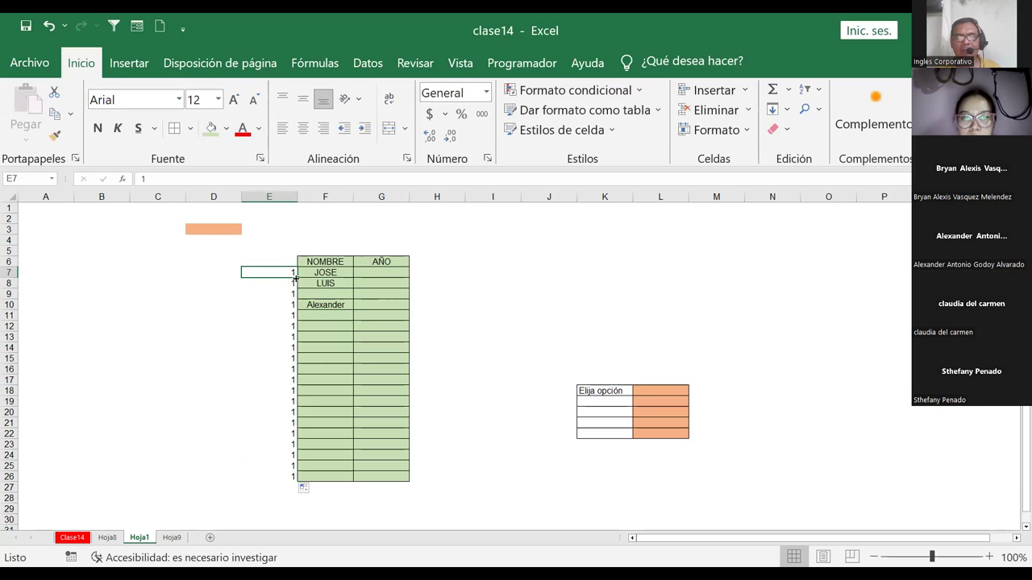
left_click_drag(295, 278, 295, 297)
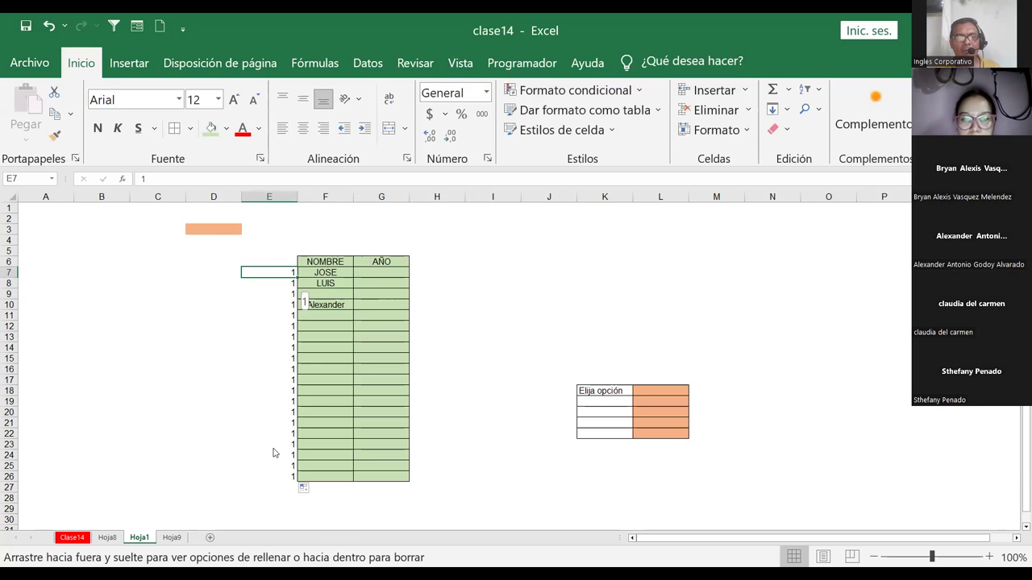
left_click_drag(273, 453, 275, 479)
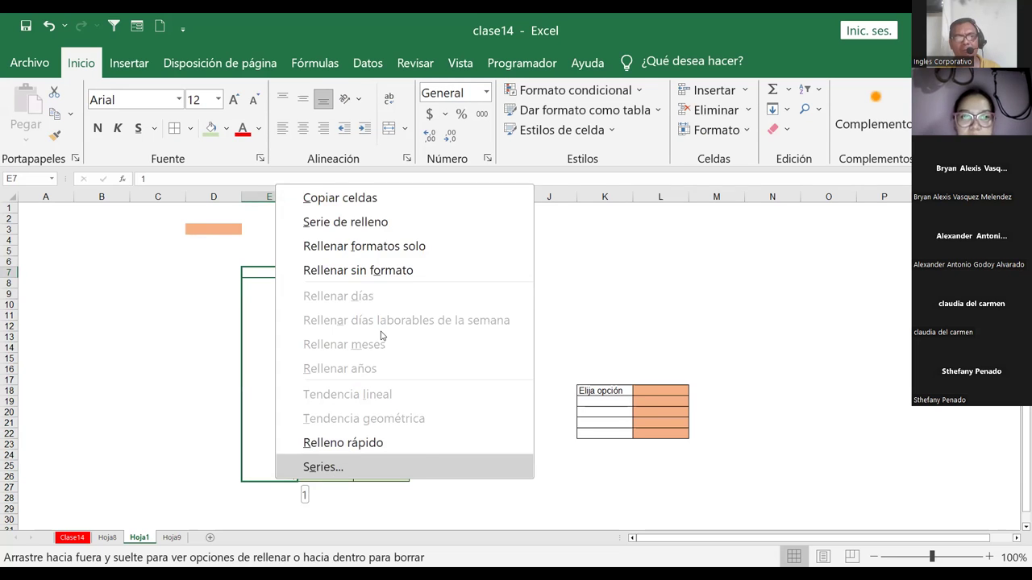
left_click(345, 222)
left_click(548, 304)
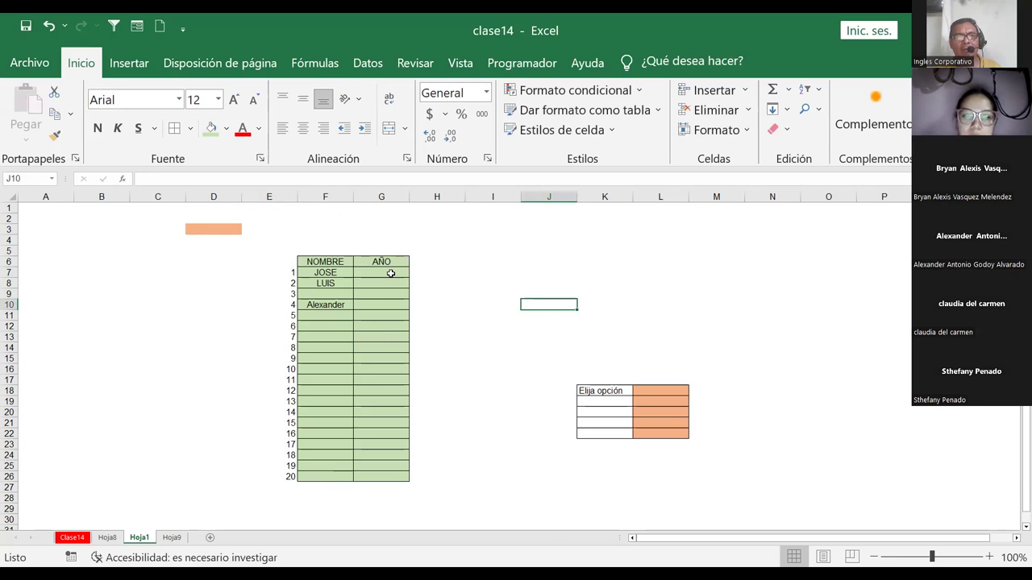
left_click(390, 272)
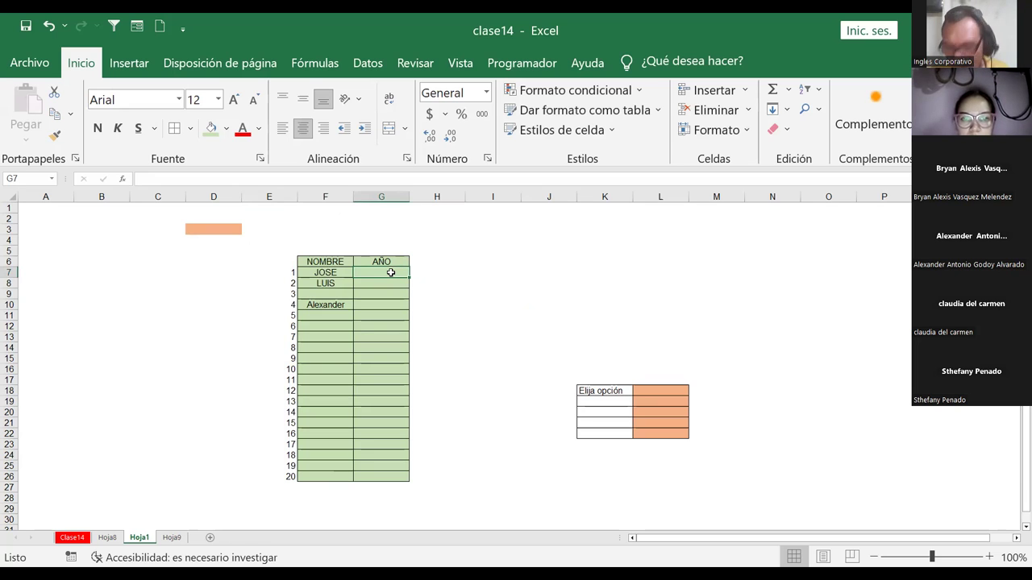
- Enter 1990 and 1991 in G7:G8, then clear both cells again
type("19902")
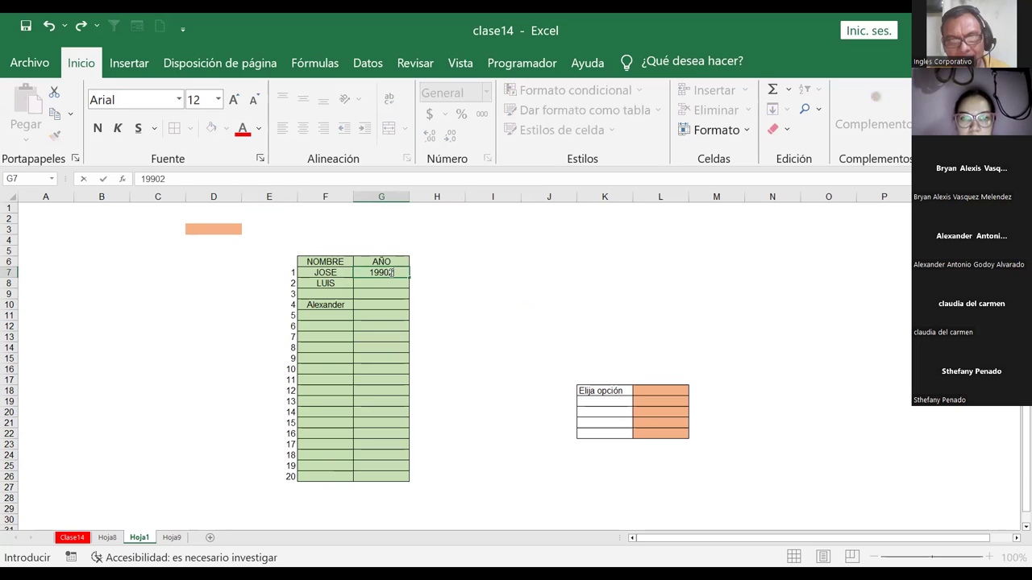
key("BackSpace")
key("Return")
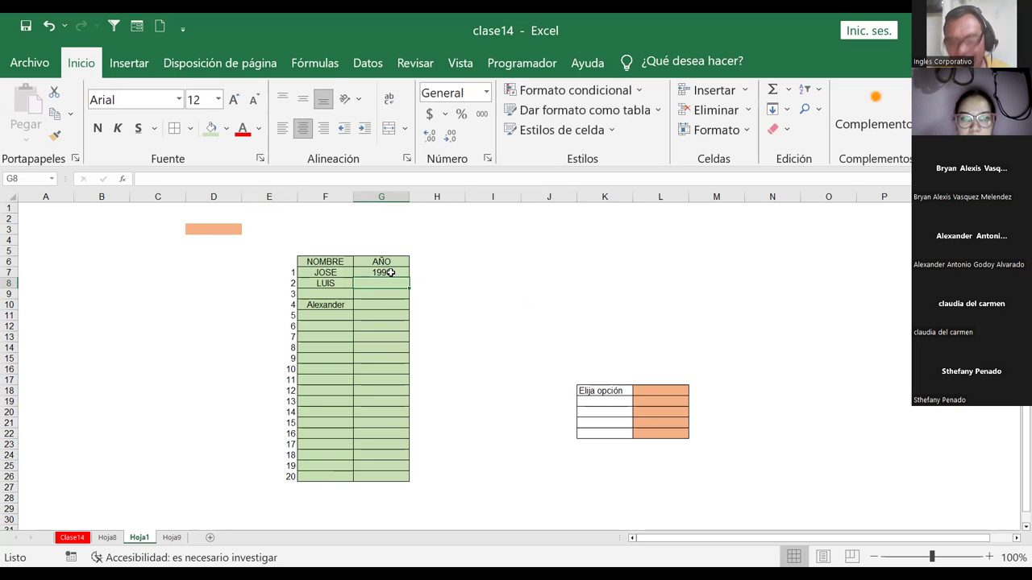
type("1991")
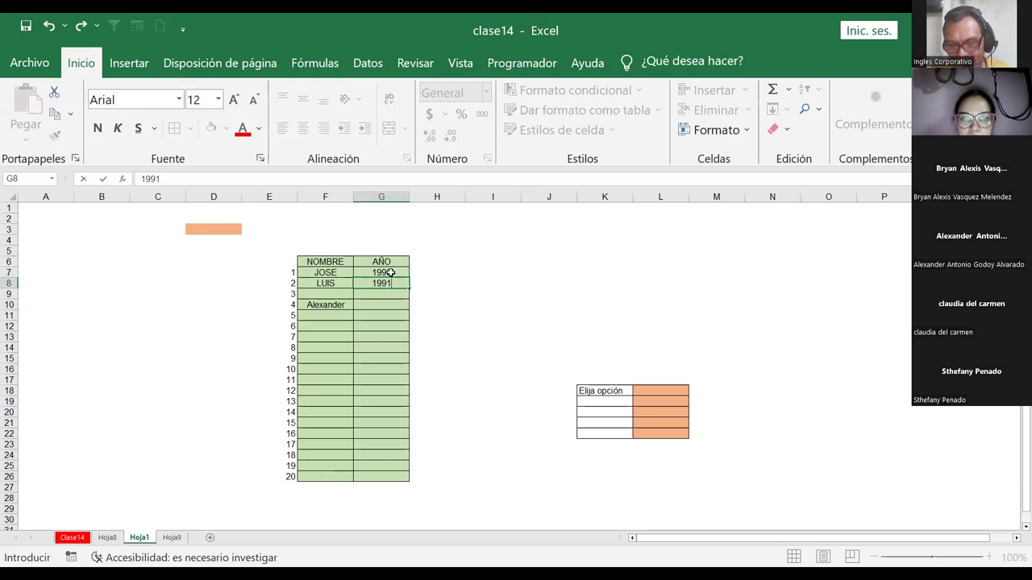
key("Return")
key("Up")
key("Delete")
key("Up")
key("Delete")
key("Up")
key("Down")
key("Down")
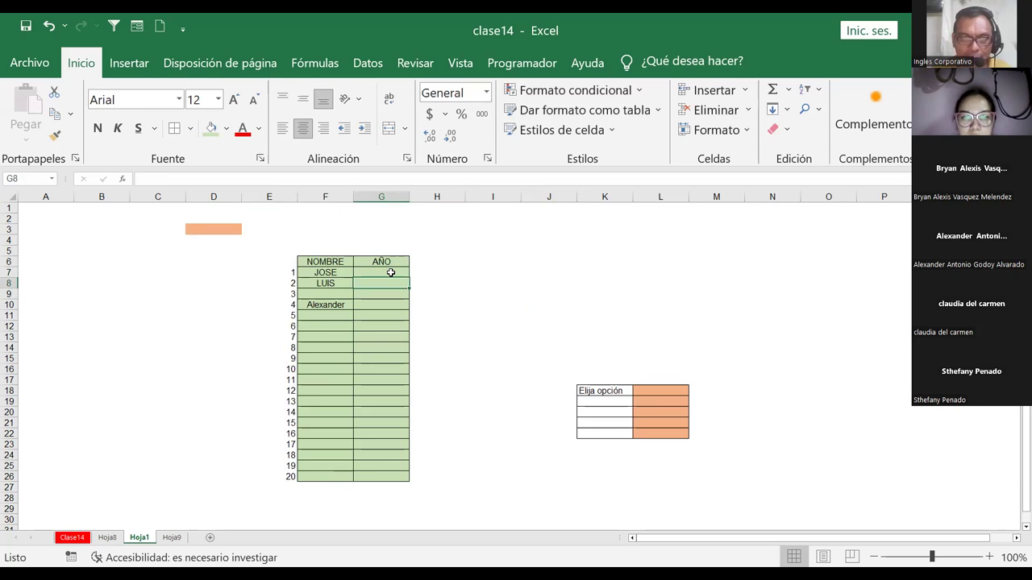
- Enter 1990 in cell B9 to start the separate year list
left_click(125, 291)
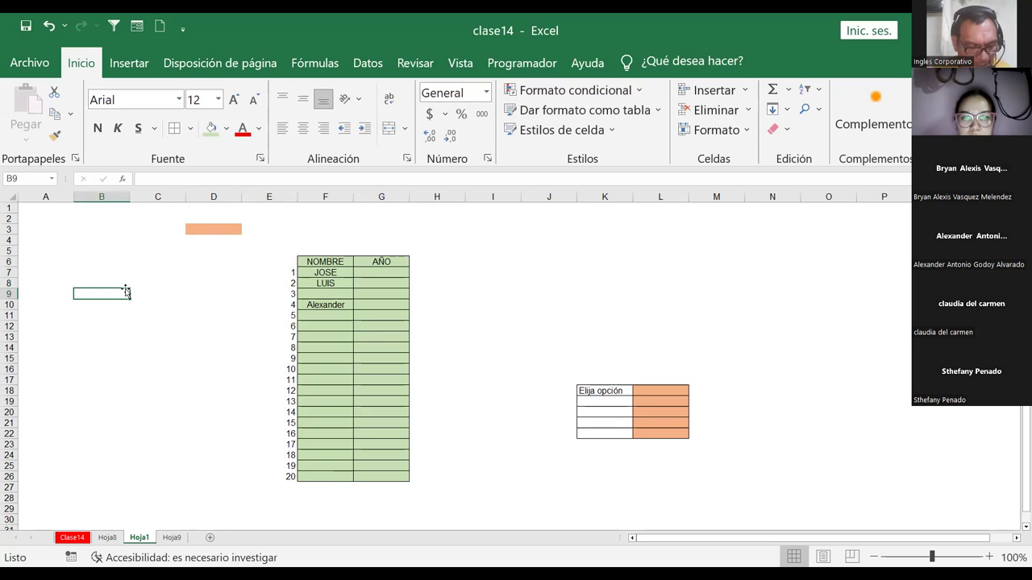
type("1990")
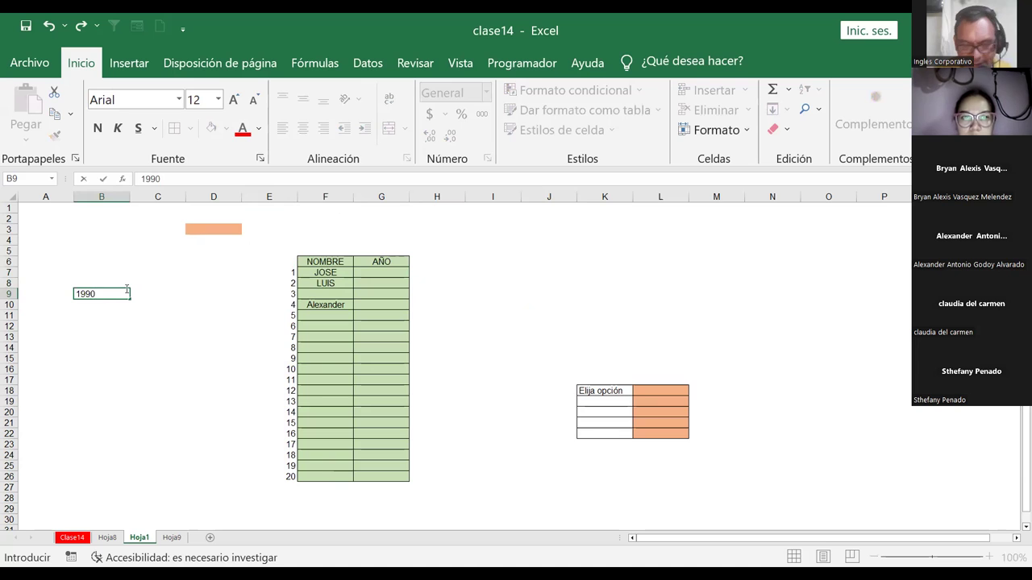
key("Return")
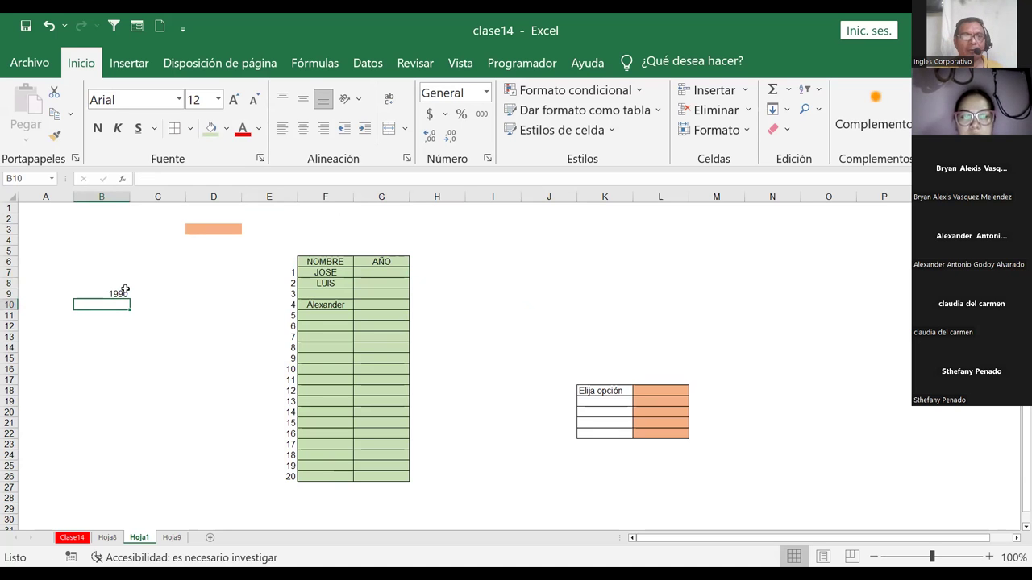
- Fill B9:B36 with a step-1 series of years from 1990 to 2017
left_click(124, 291)
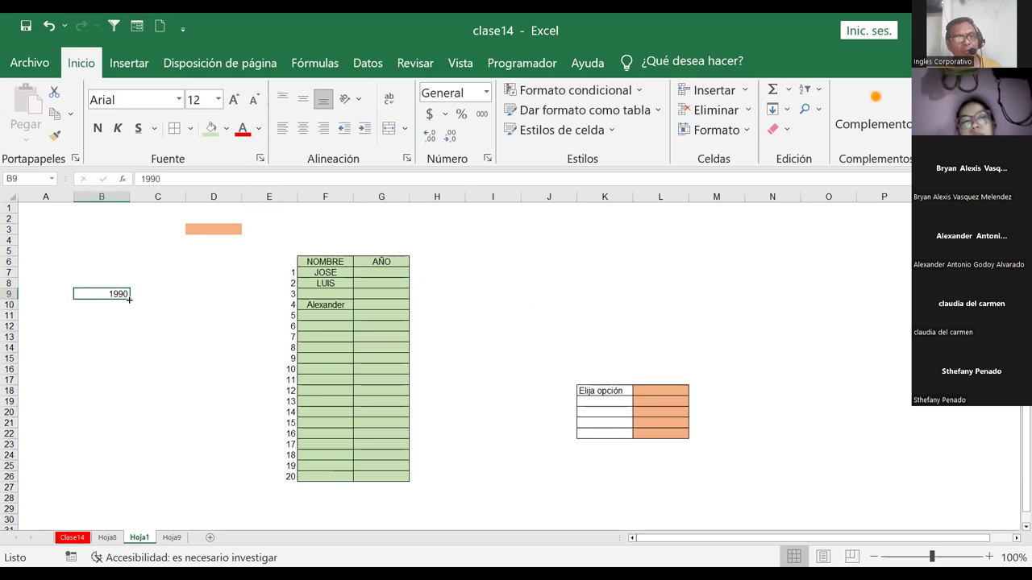
left_click_drag(129, 298, 137, 510)
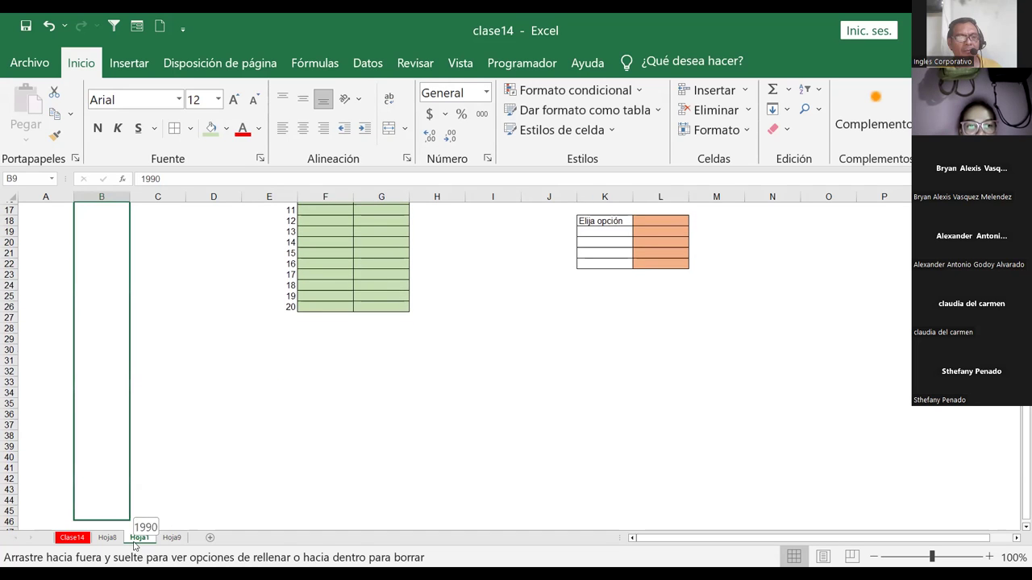
left_click_drag(145, 464, 136, 367)
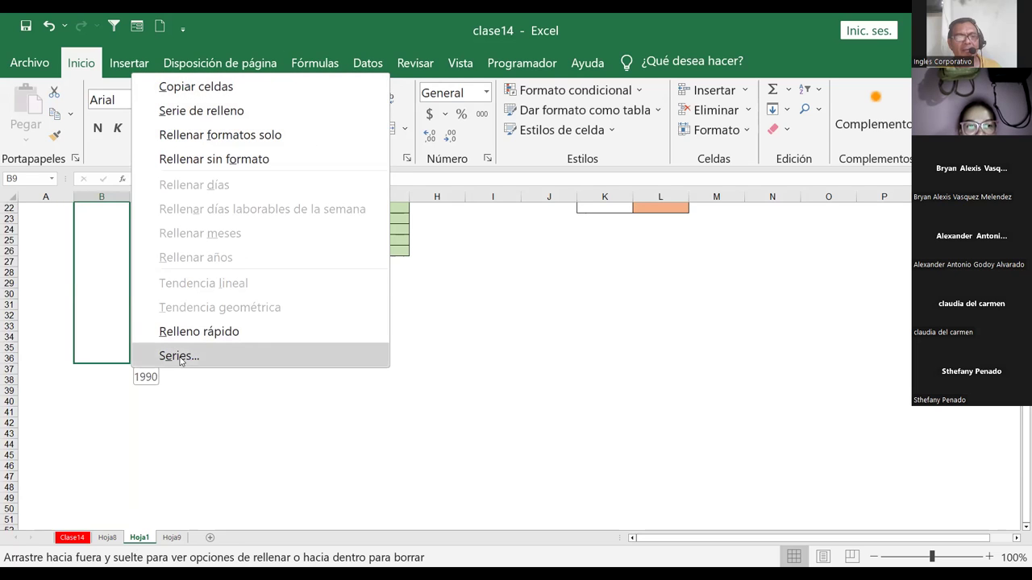
left_click(180, 357)
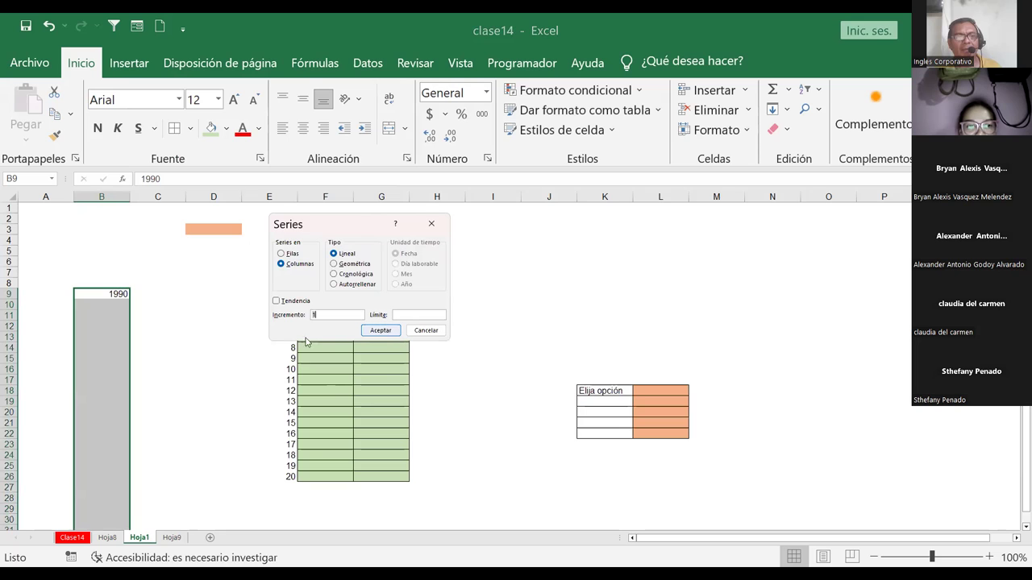
left_click(373, 330)
- Review the new year list and select the first AÑO cell, G7
left_click(214, 347)
scroll(201, 395, "down", 4)
scroll(201, 395, "up", 4)
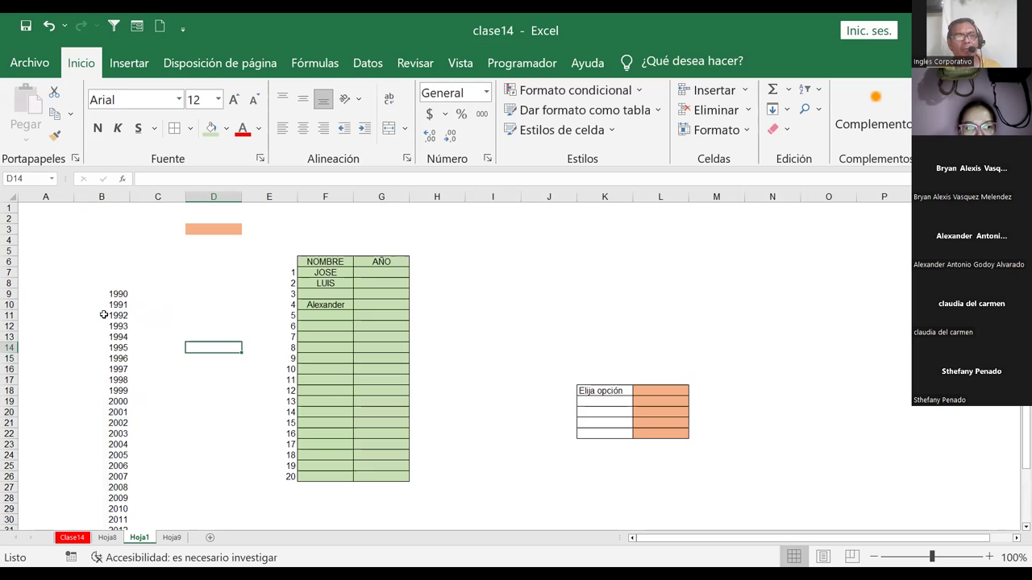
scroll(159, 399, "down", 3)
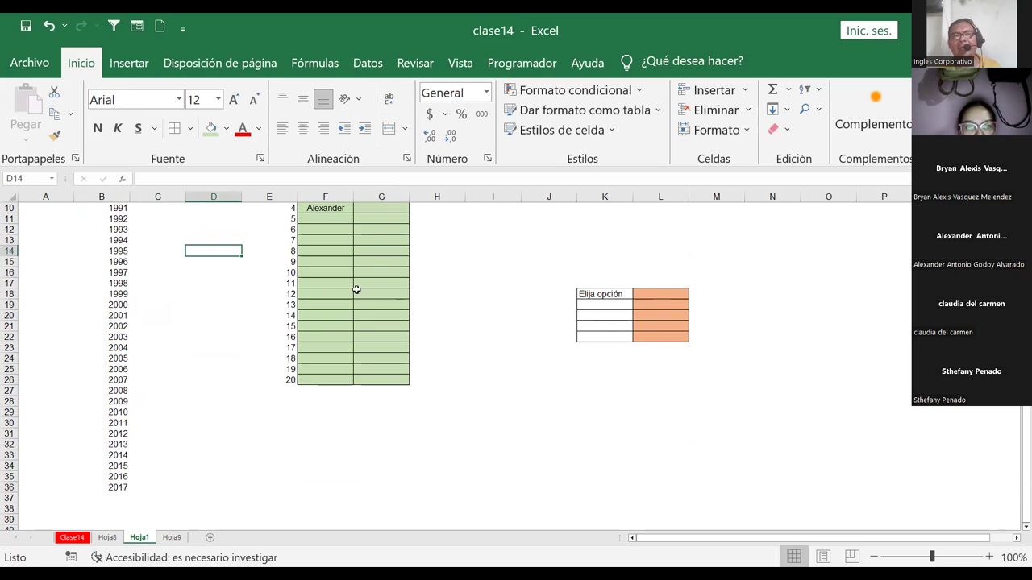
scroll(356, 290, "up", 3)
left_click(393, 271)
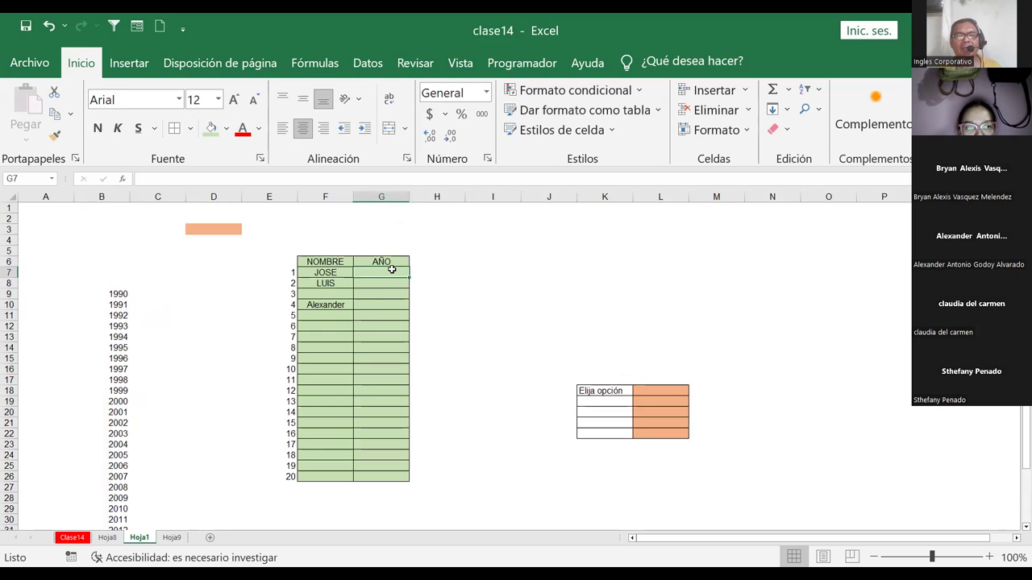
- Select AÑO cells G7:G26, back out of Formato de celdas, and go to Datos
left_click(391, 262)
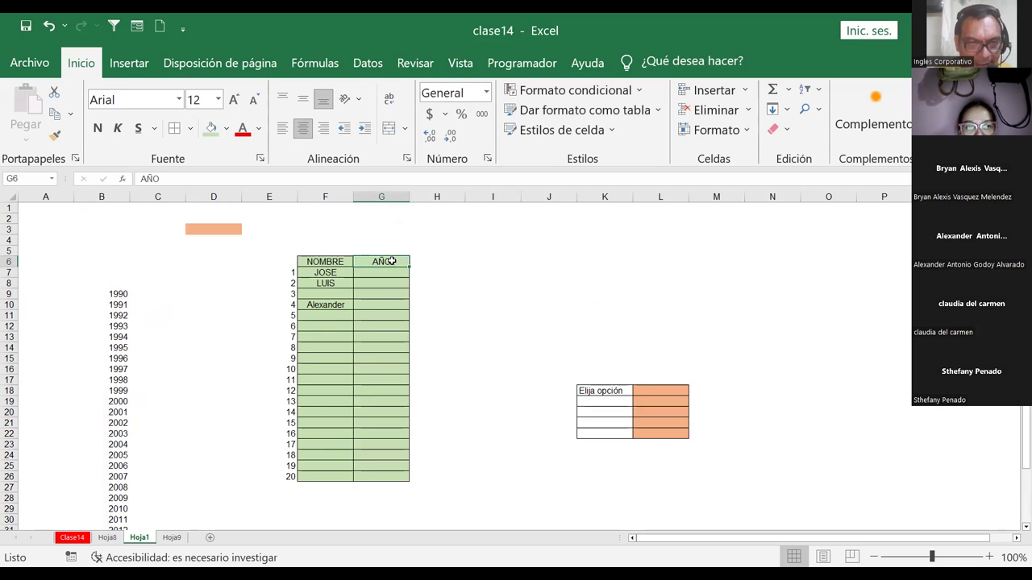
left_click_drag(376, 274, 376, 476)
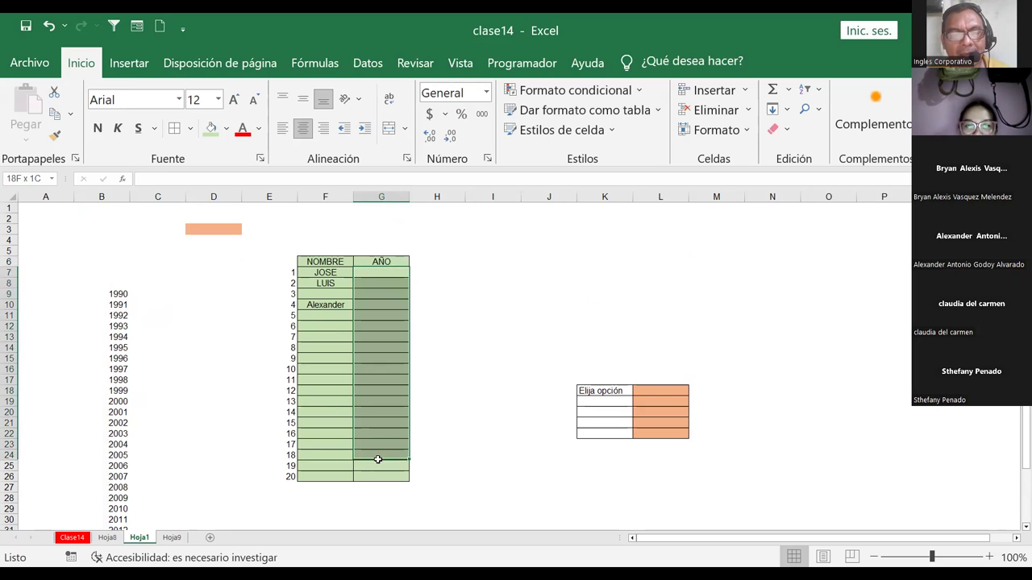
right_click(394, 273)
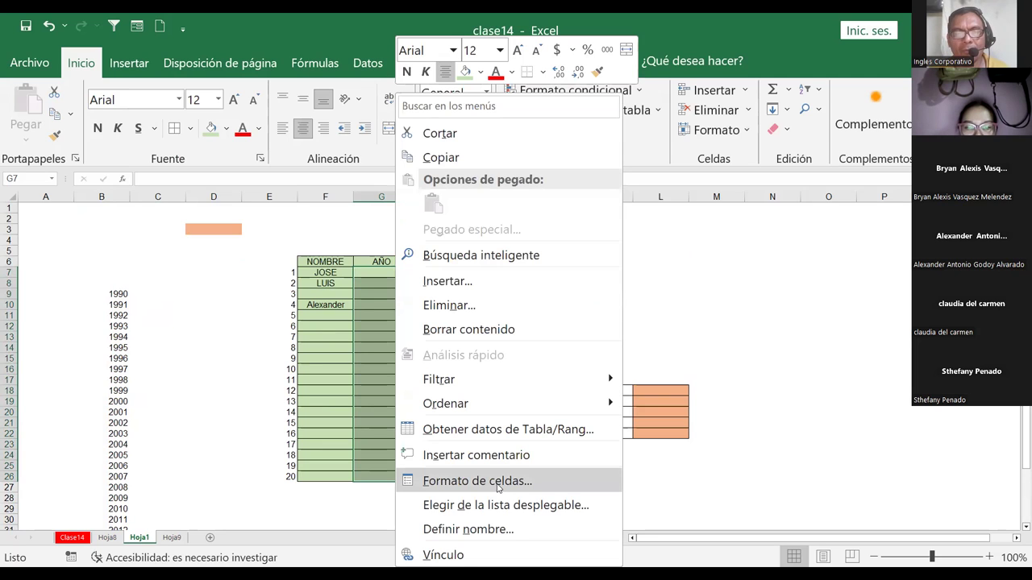
left_click(498, 483)
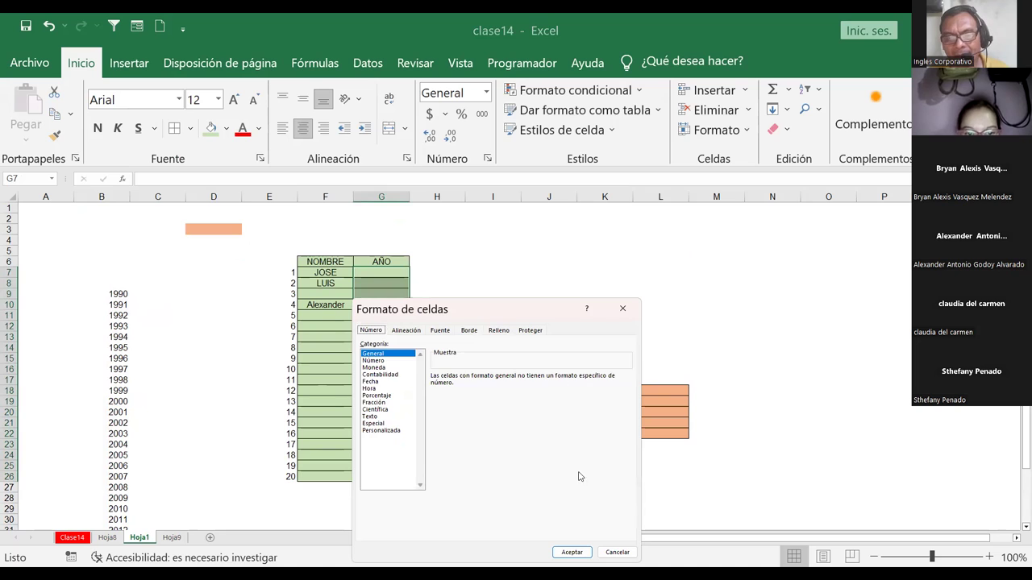
left_click(617, 555)
key("Escape")
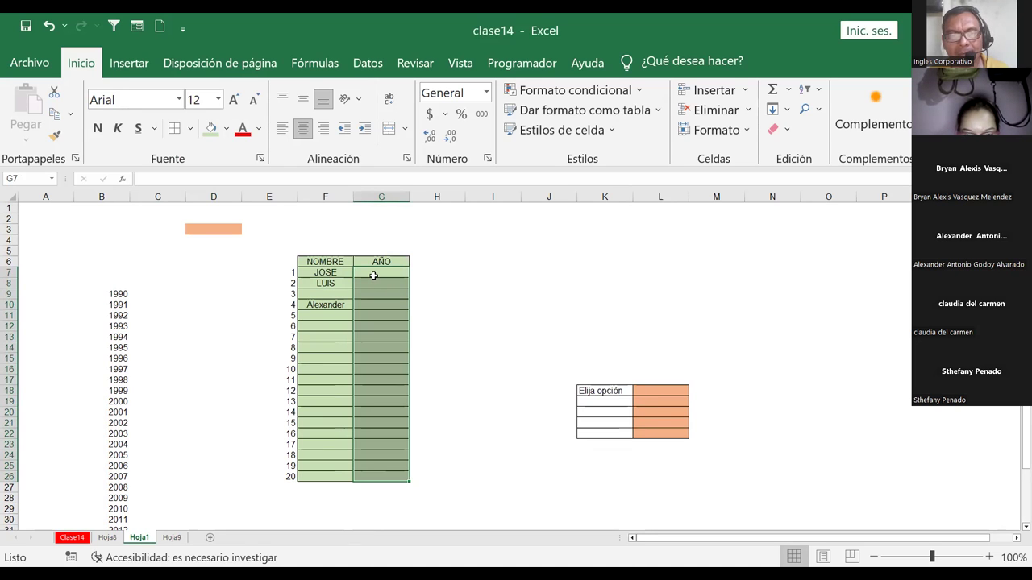
right_click(374, 280)
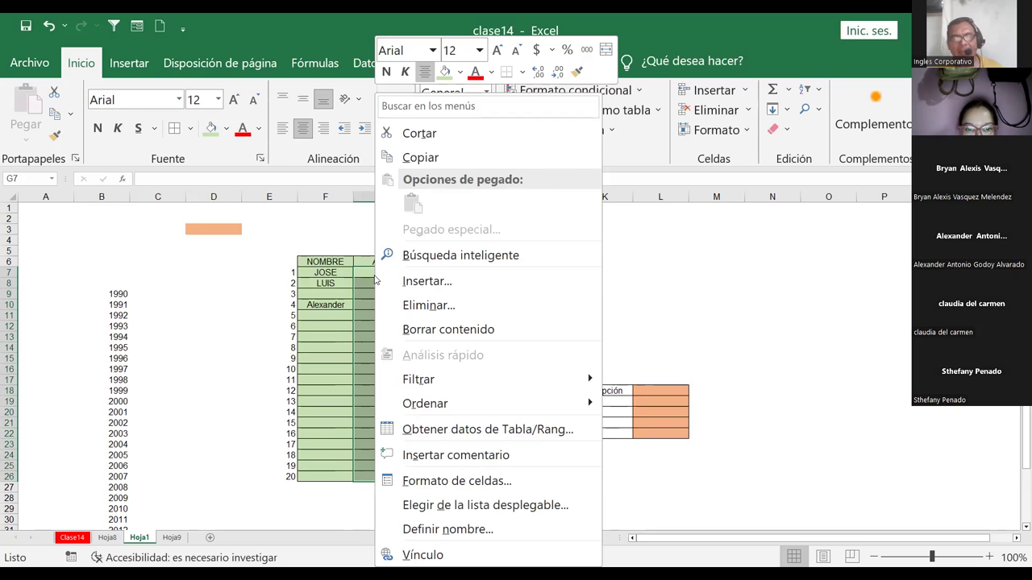
left_click(261, 84)
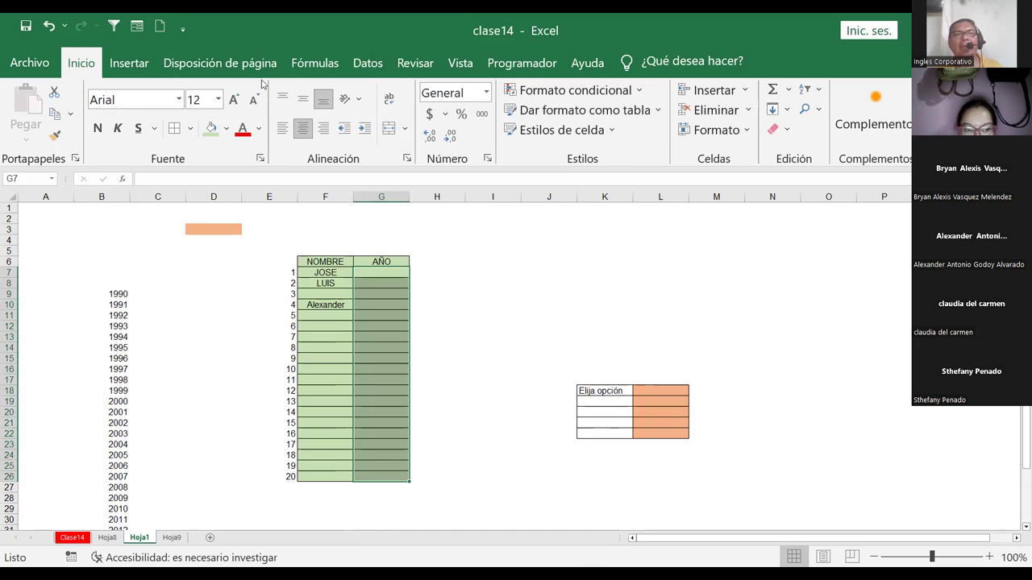
left_click(368, 63)
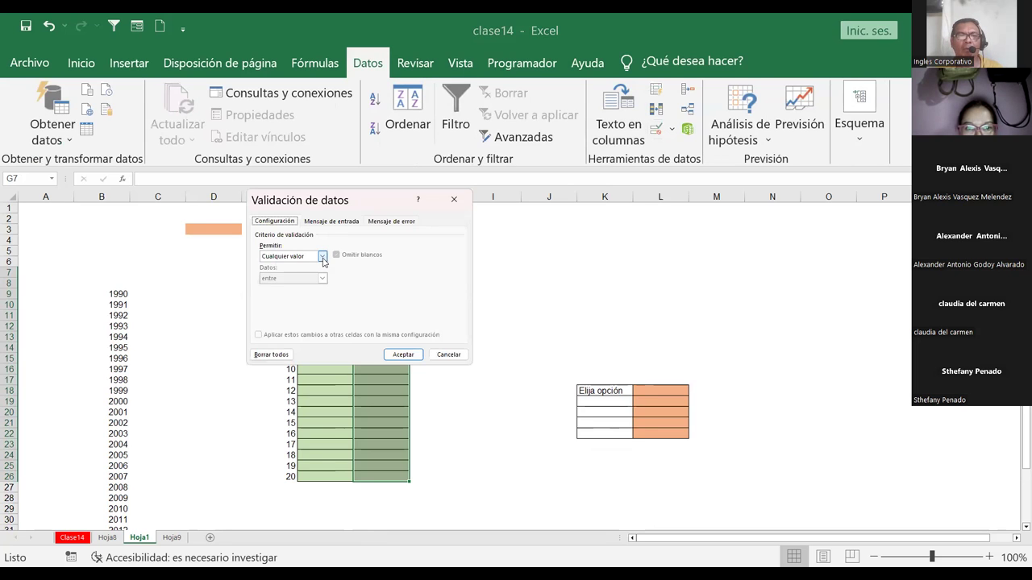
- Start a List validation sourced from B9:B36, then abandon the garbled source formula
left_click(323, 256)
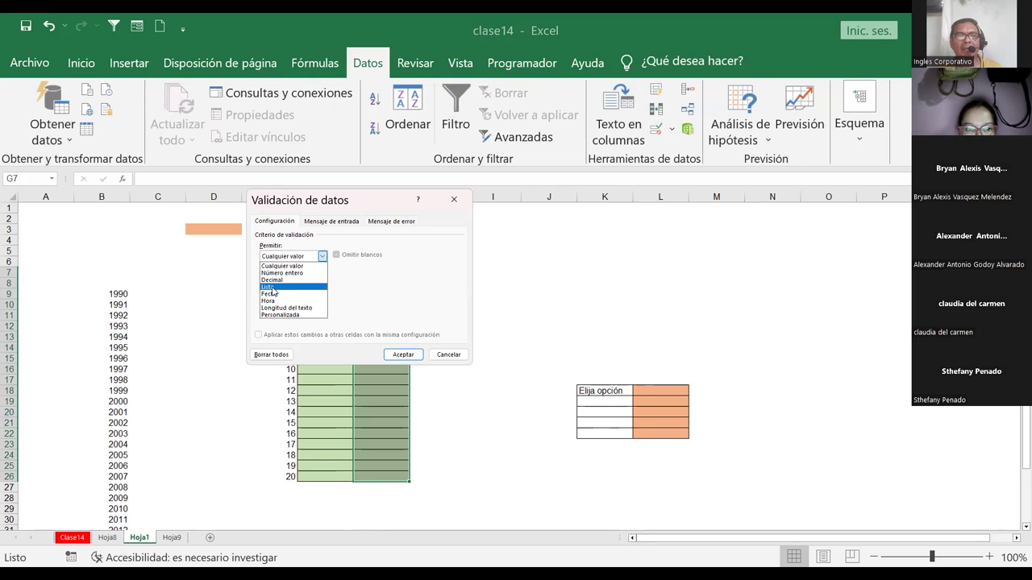
left_click(268, 288)
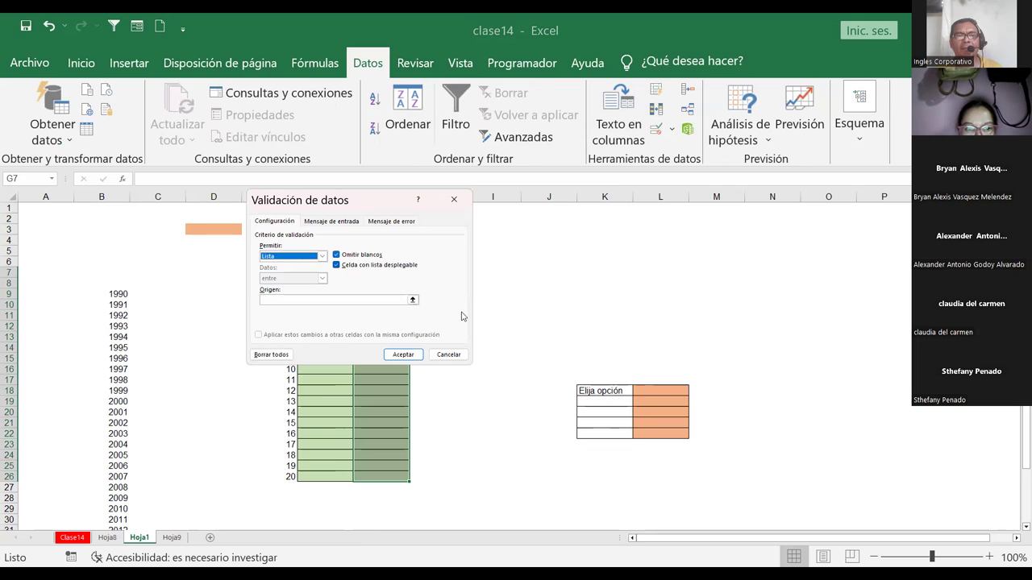
left_click(412, 300)
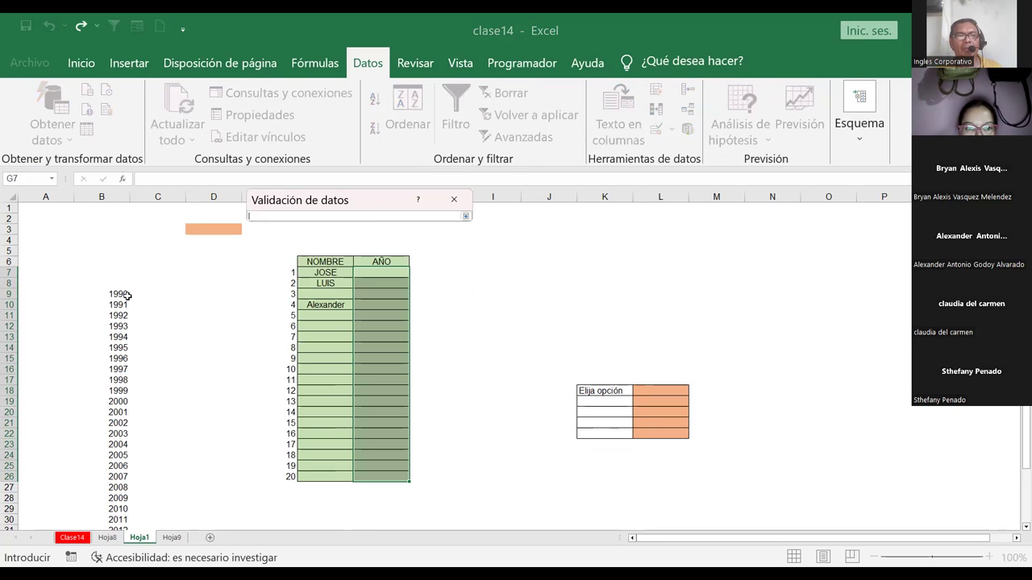
left_click(120, 297)
mouse_move(120, 297)
left_mouse_down()
mouse_move(121, 529)
mouse_move(123, 510)
left_mouse_up()
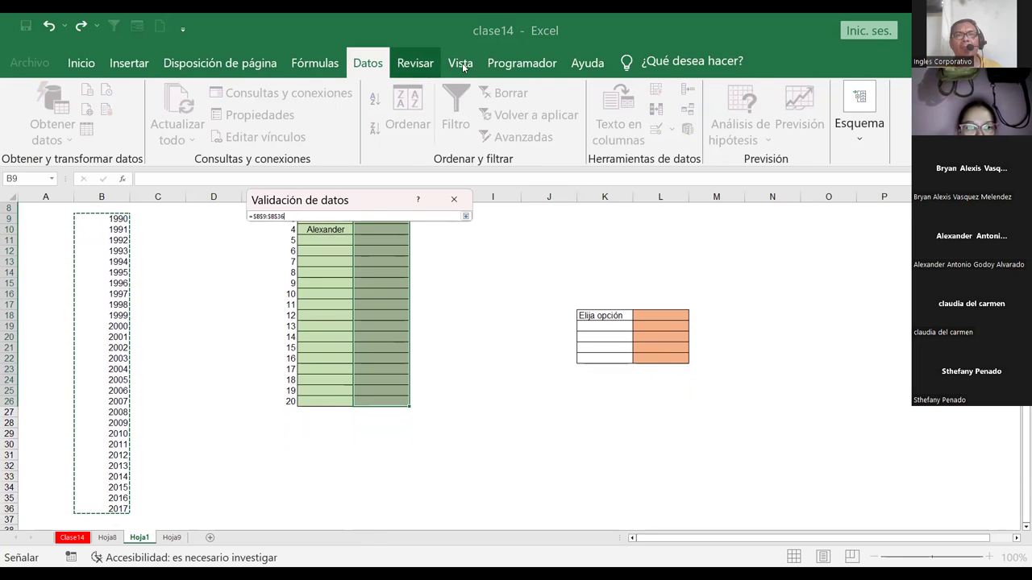
left_click(382, 71)
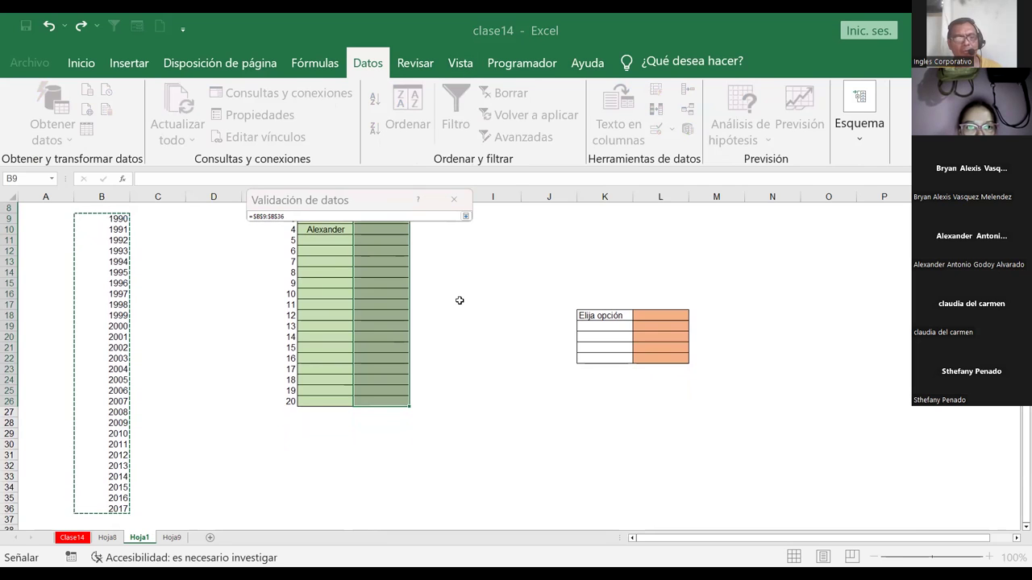
type("+")
left_click(383, 235)
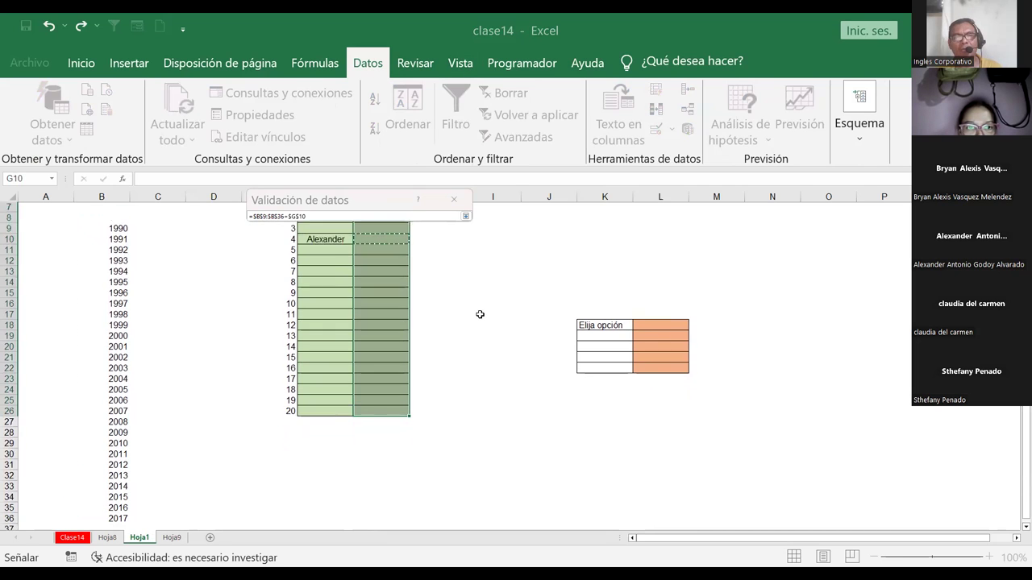
scroll(479, 314, "up", 2)
type("+")
left_click(374, 259)
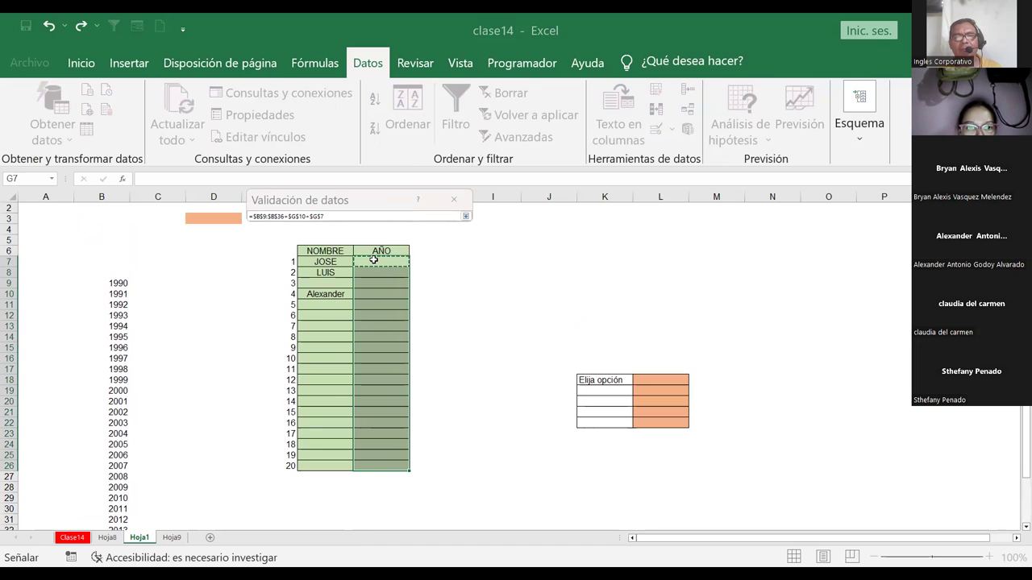
left_click(465, 218)
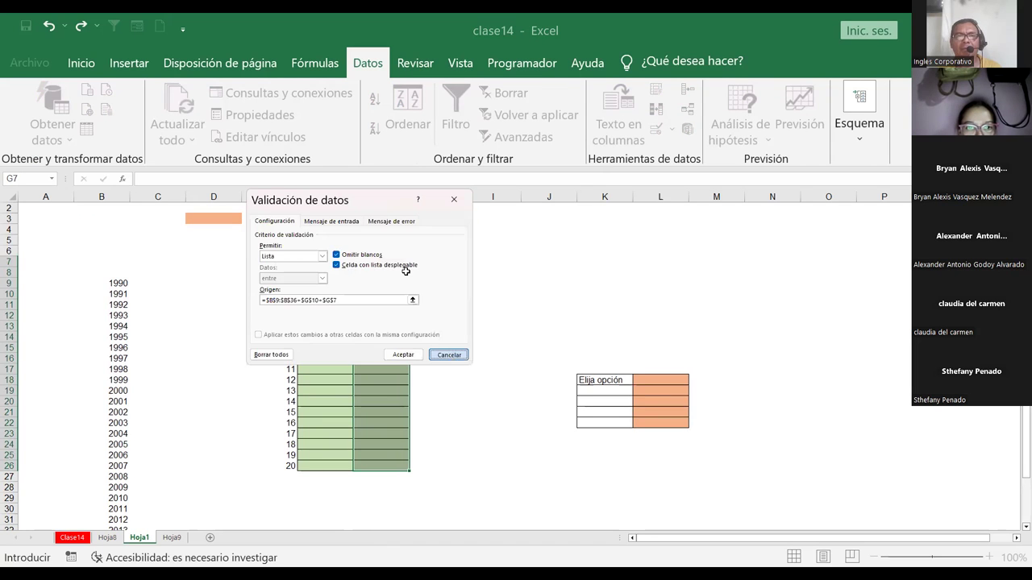
key("Escape")
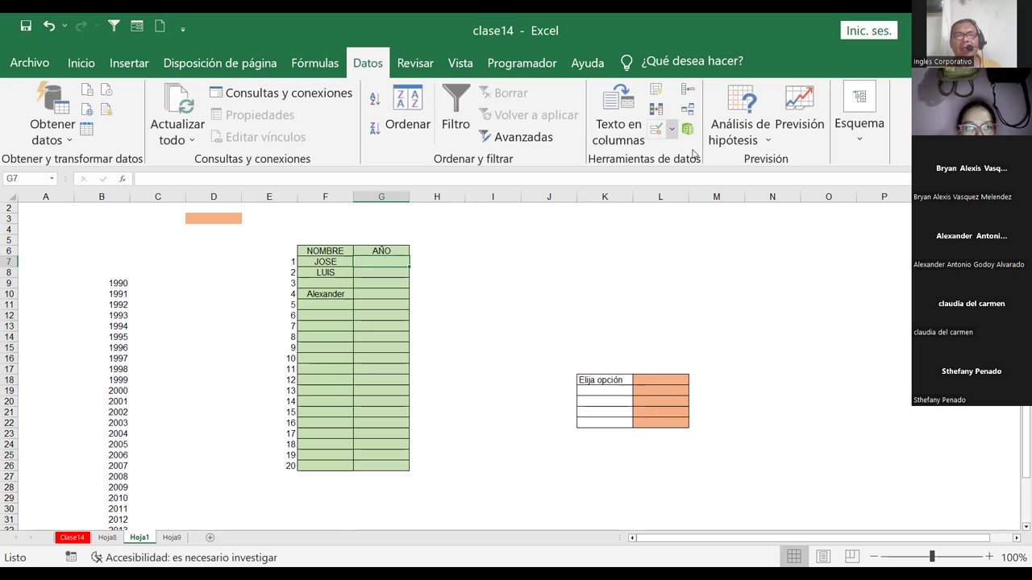
- Apply List validation to G7 with source =$B$9:$B$36 and confirm it
left_click(656, 129)
left_click(322, 257)
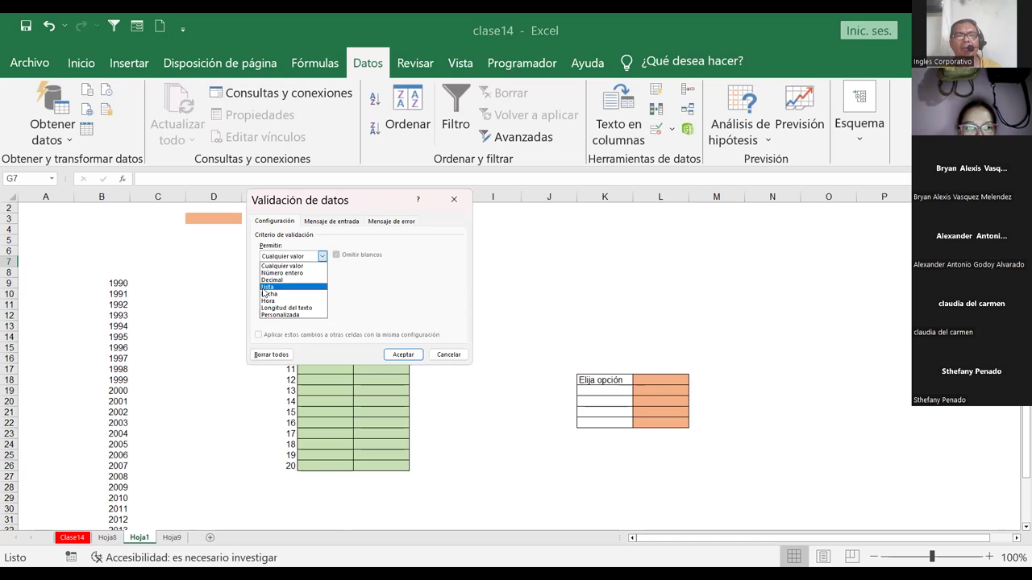
left_click(278, 290)
left_click(408, 300)
left_click(412, 300)
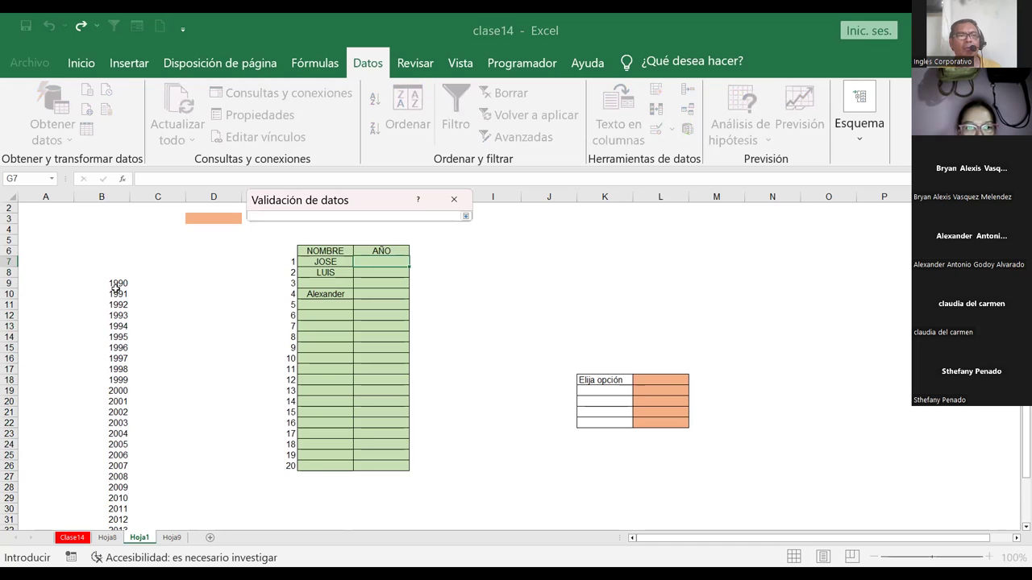
left_click_drag(117, 283, 121, 294)
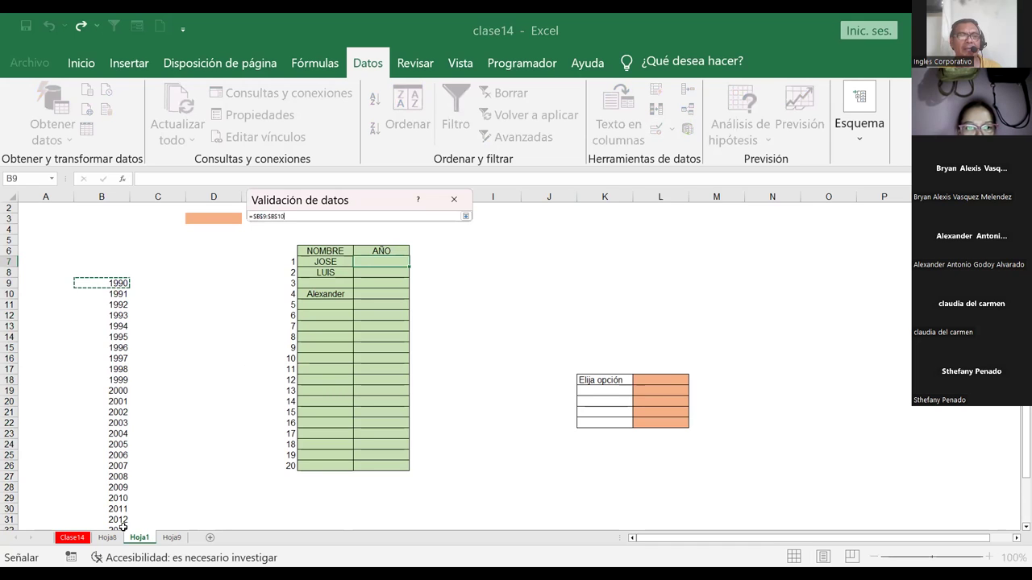
left_click_drag(122, 547, 123, 548)
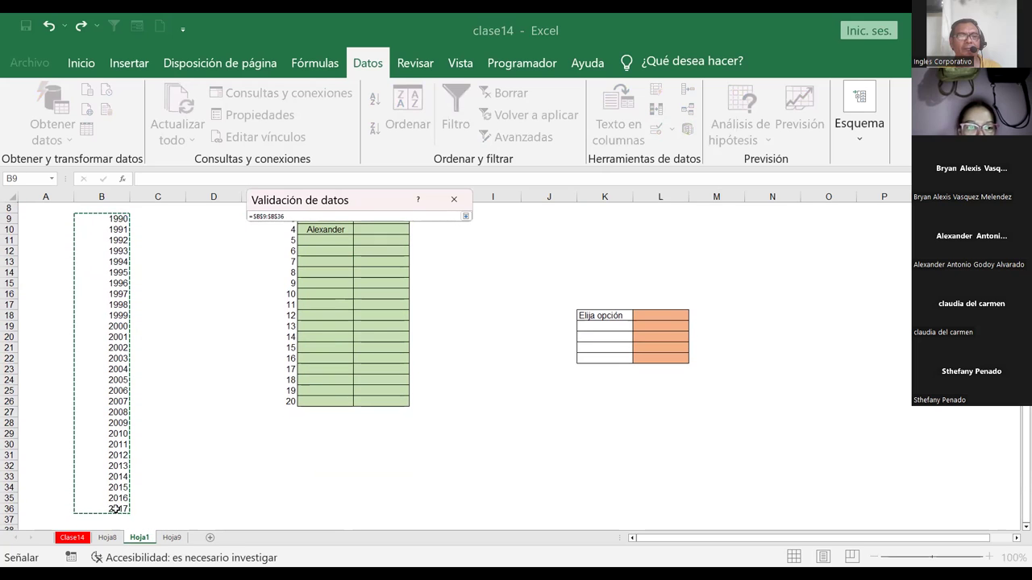
left_click(466, 218)
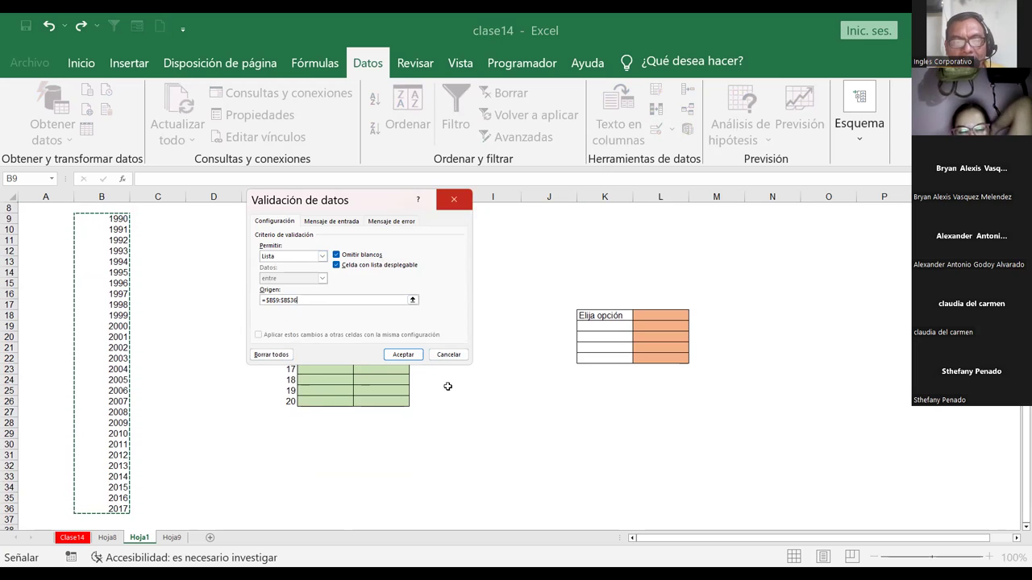
left_click(411, 357)
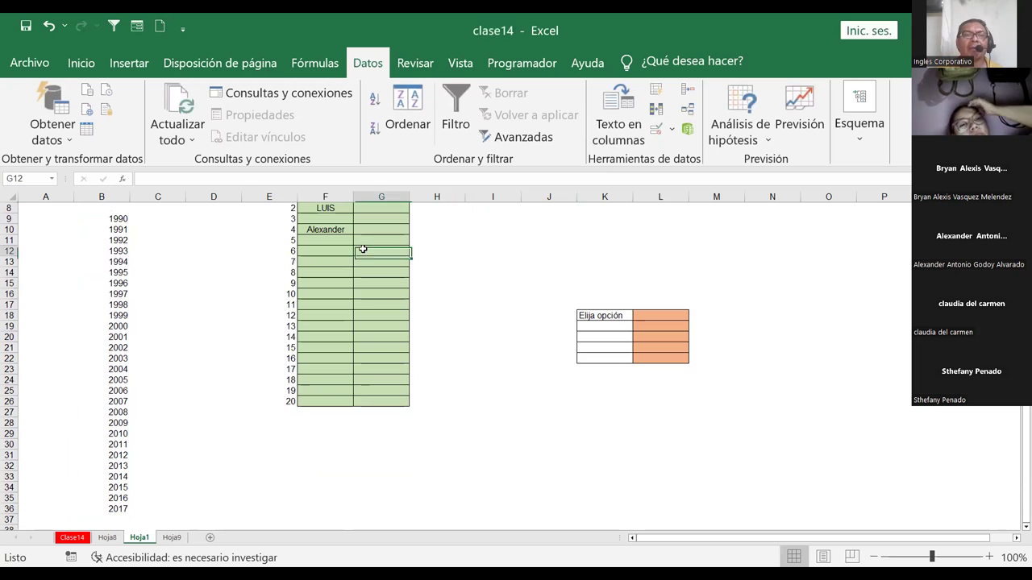
scroll(365, 249, "up", 3)
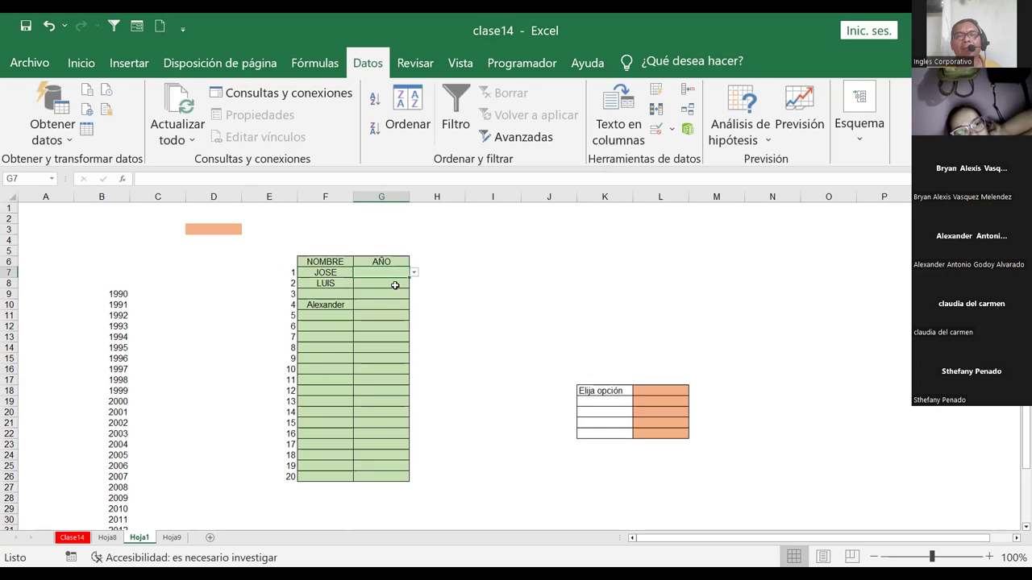
- Test G7's year dropdown and check whether G8 has one
left_click(413, 274)
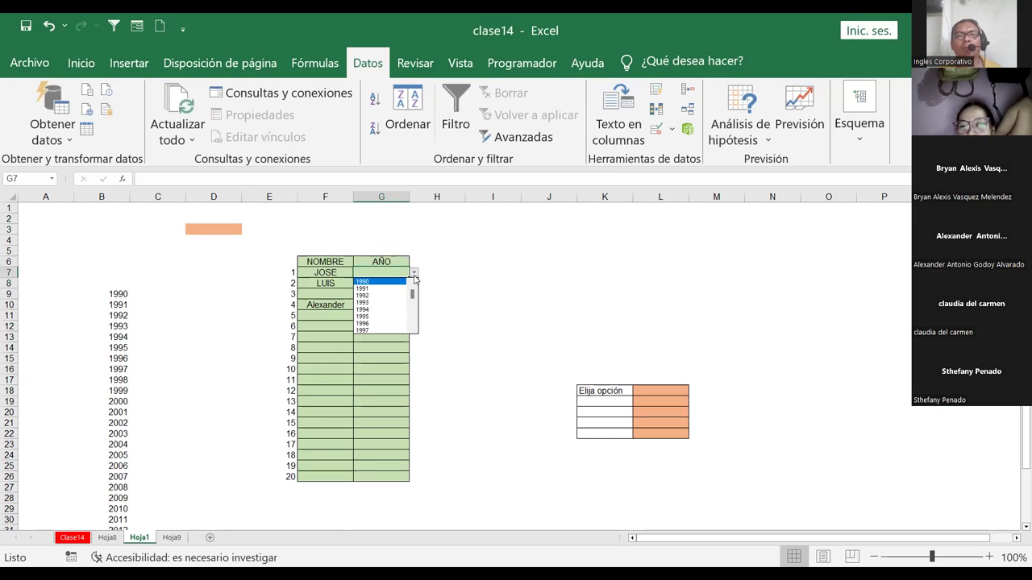
key("Escape")
left_click(384, 283)
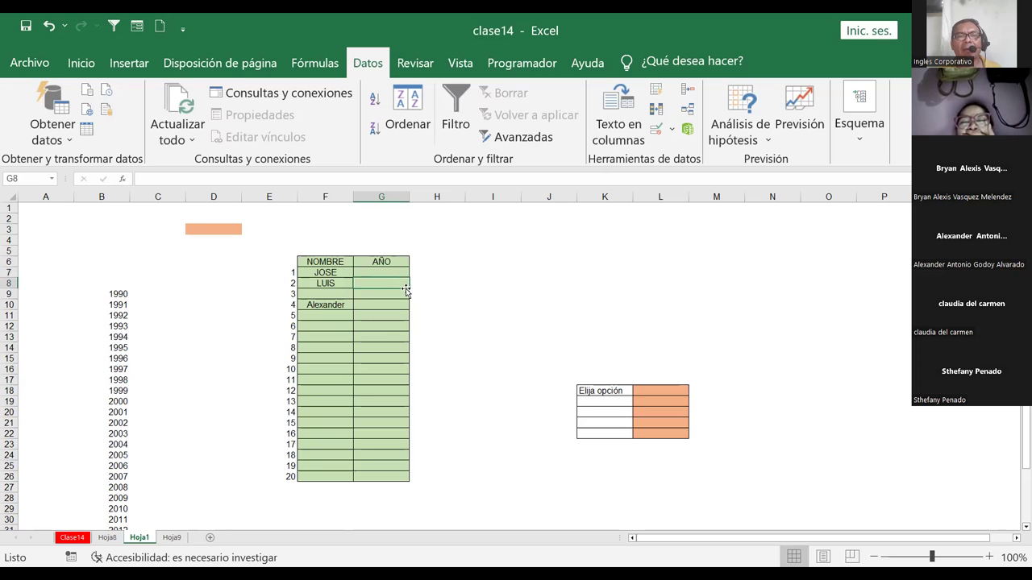
- Extend the =$B$9:$B$36 year list validation to all of G7:G26
left_click_drag(386, 274, 376, 473)
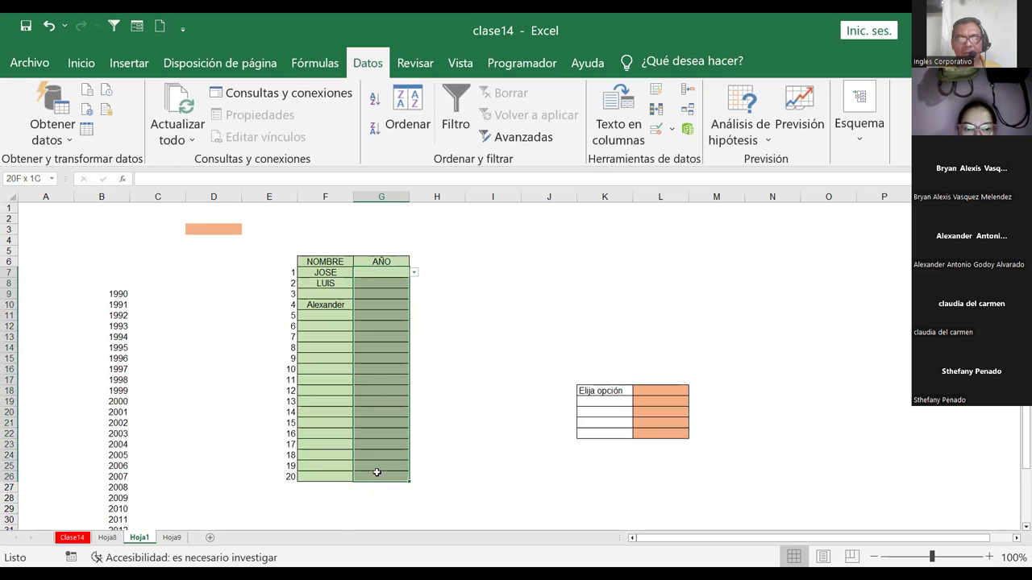
right_click(383, 273)
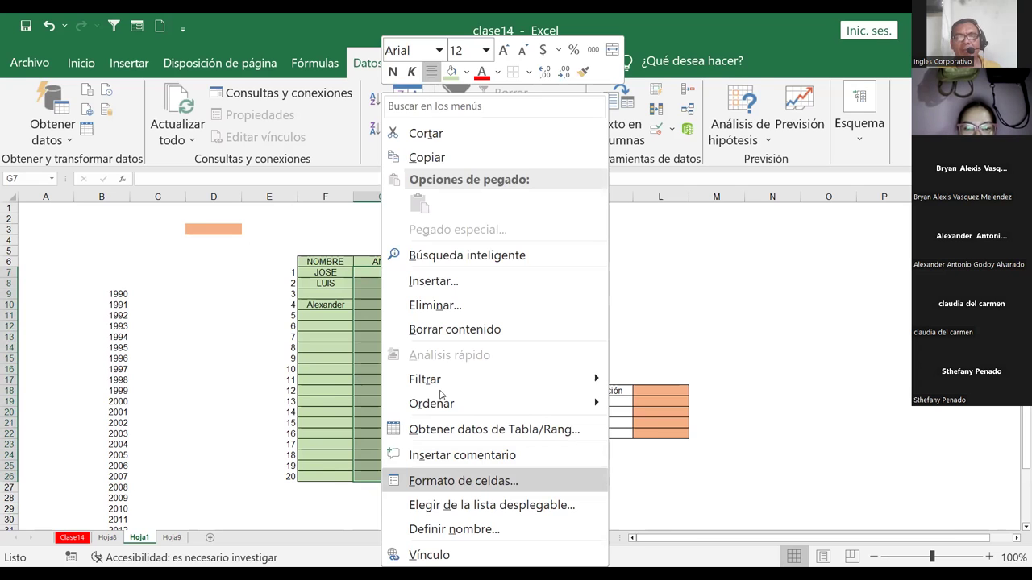
left_click(464, 481)
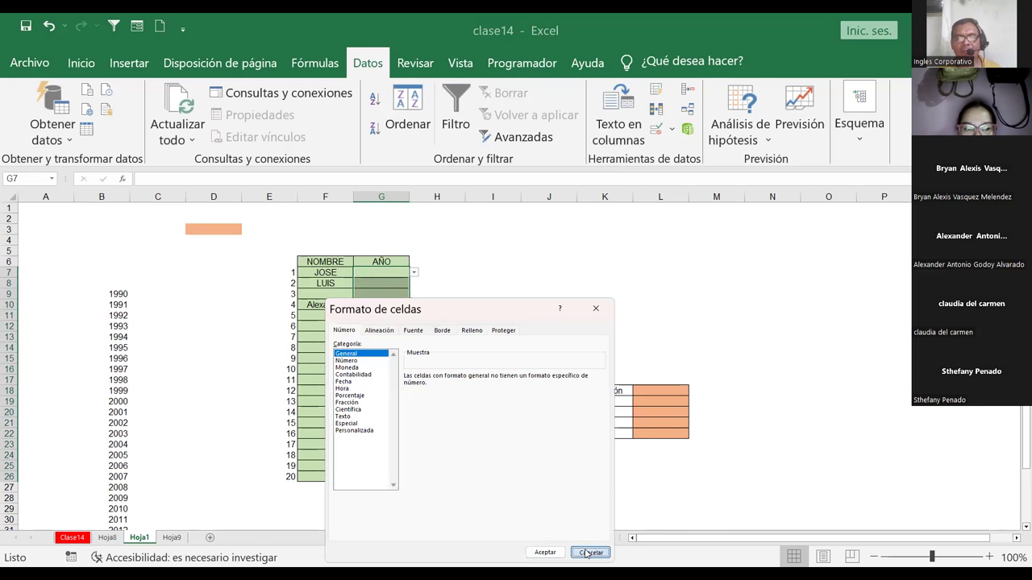
left_click(588, 553)
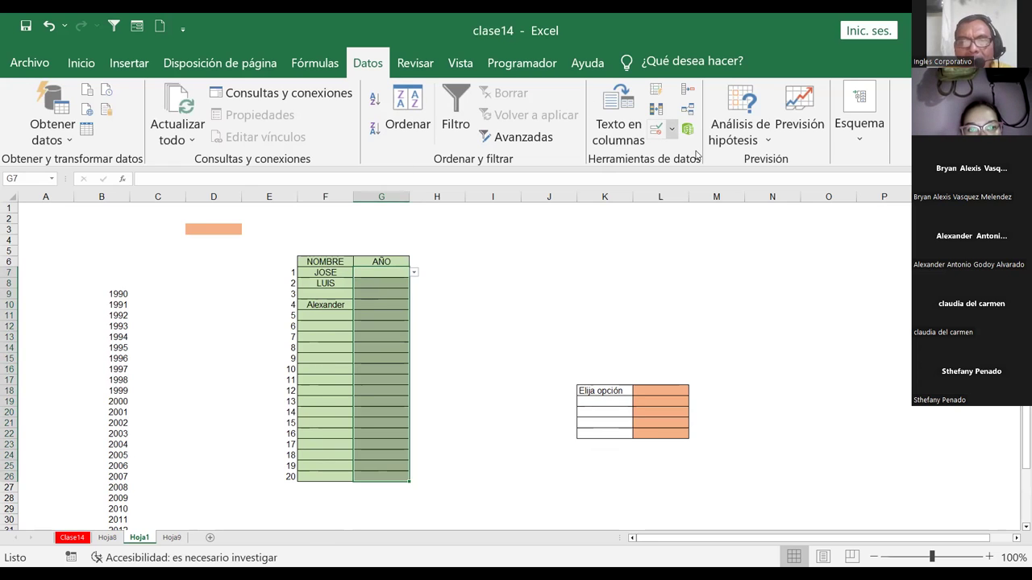
left_click(466, 335)
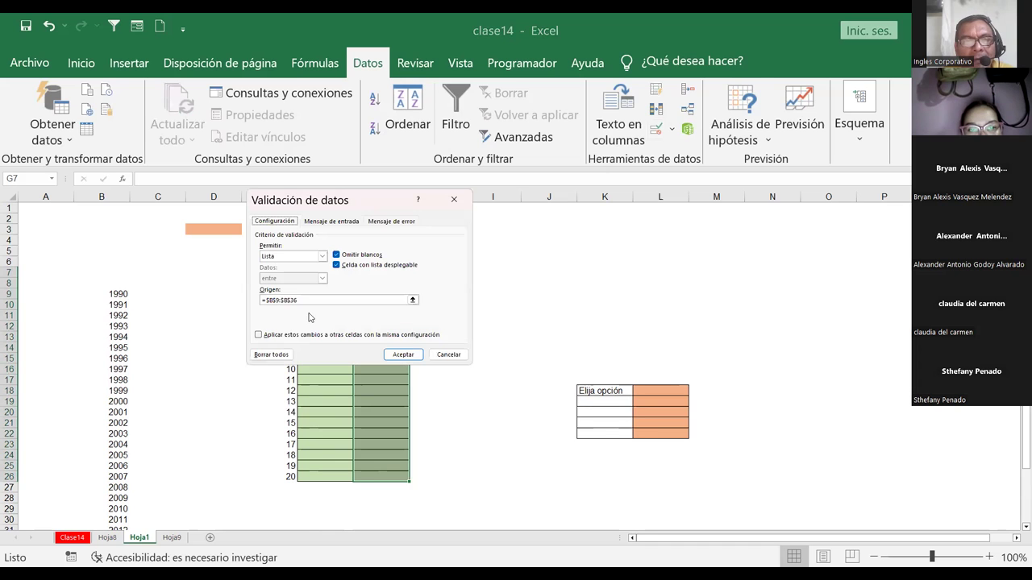
left_click(308, 300)
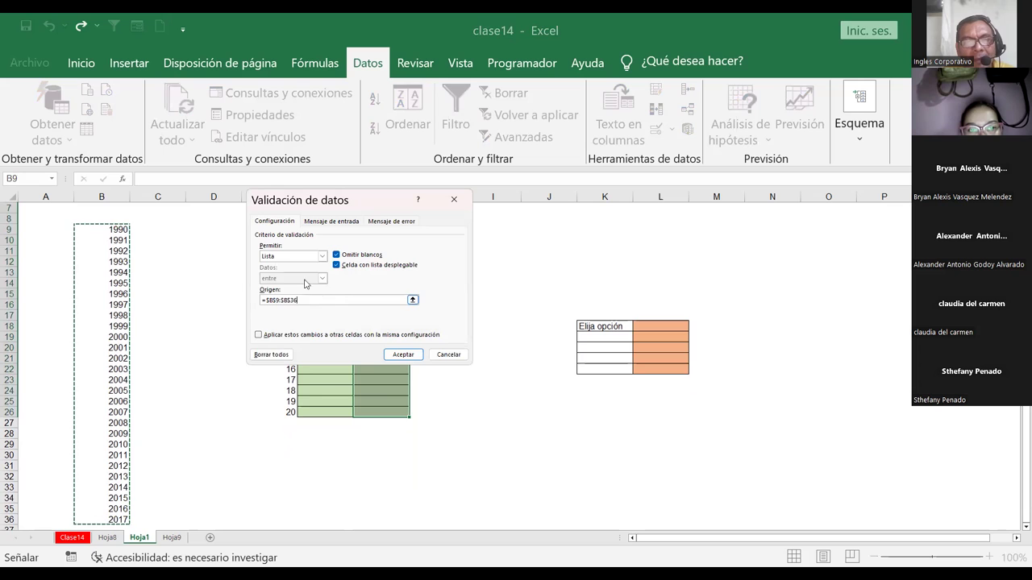
left_click(399, 356)
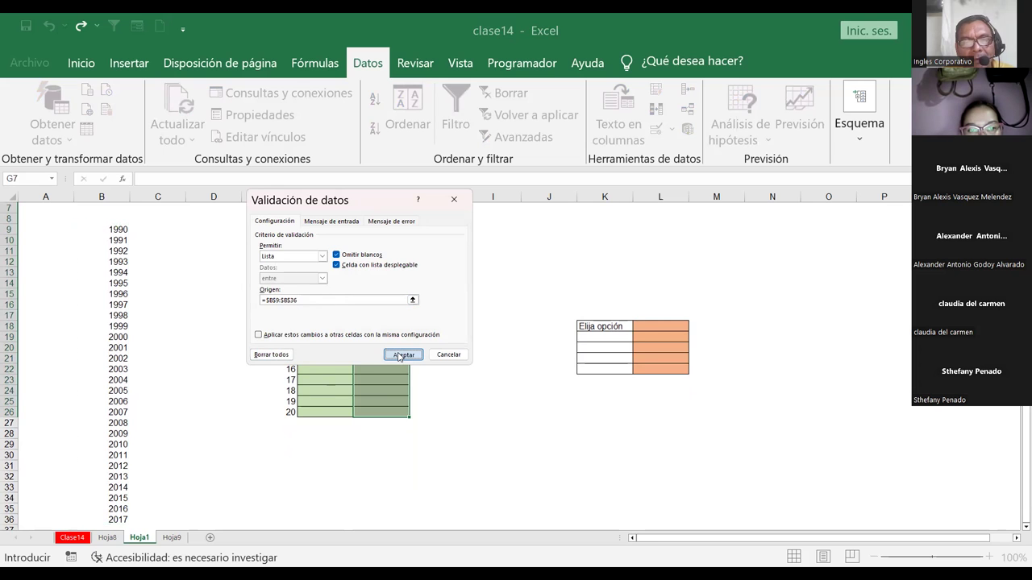
left_click(382, 219)
- Pick 1995 from the year dropdown in G7 (JOSE) and in G9
scroll(387, 291, "up", 2)
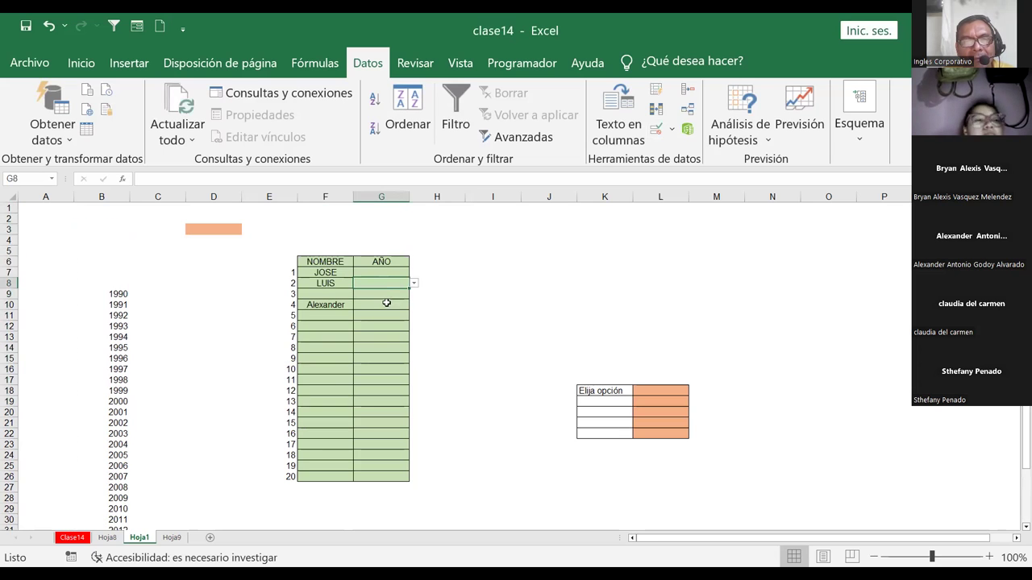
left_click(386, 273)
left_click(416, 274)
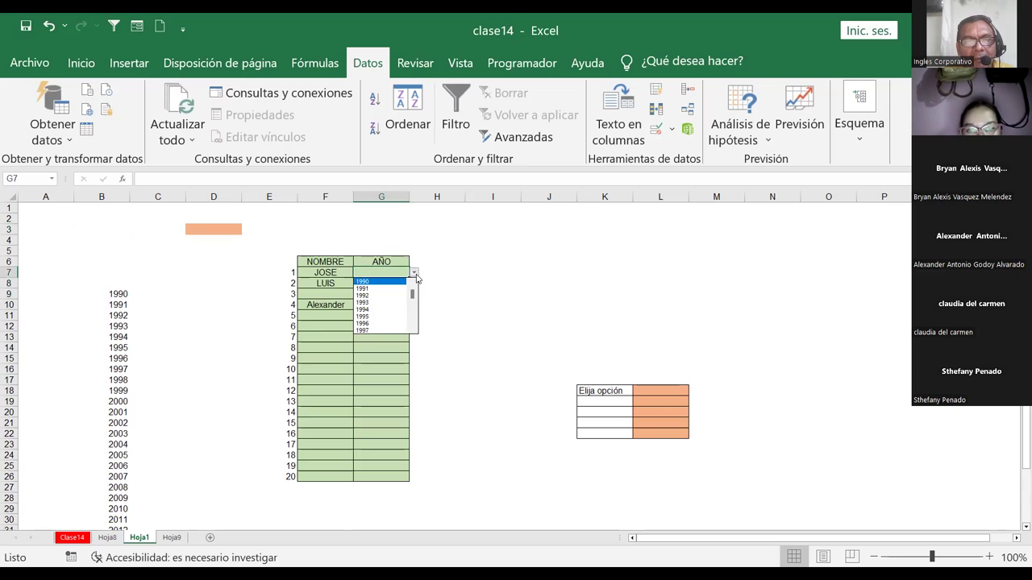
left_click(383, 327)
left_click(403, 289)
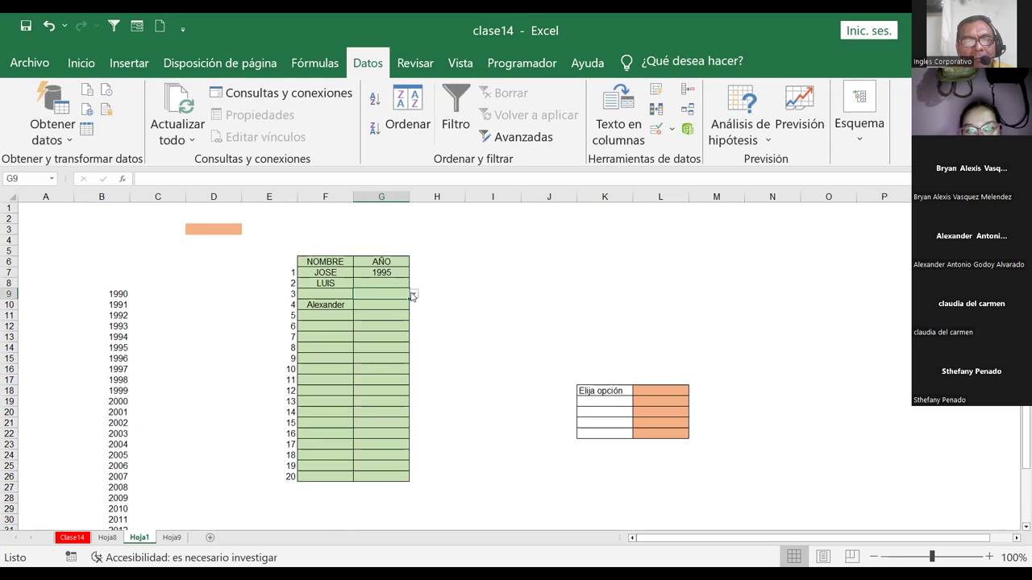
left_click(413, 294)
left_click(391, 337)
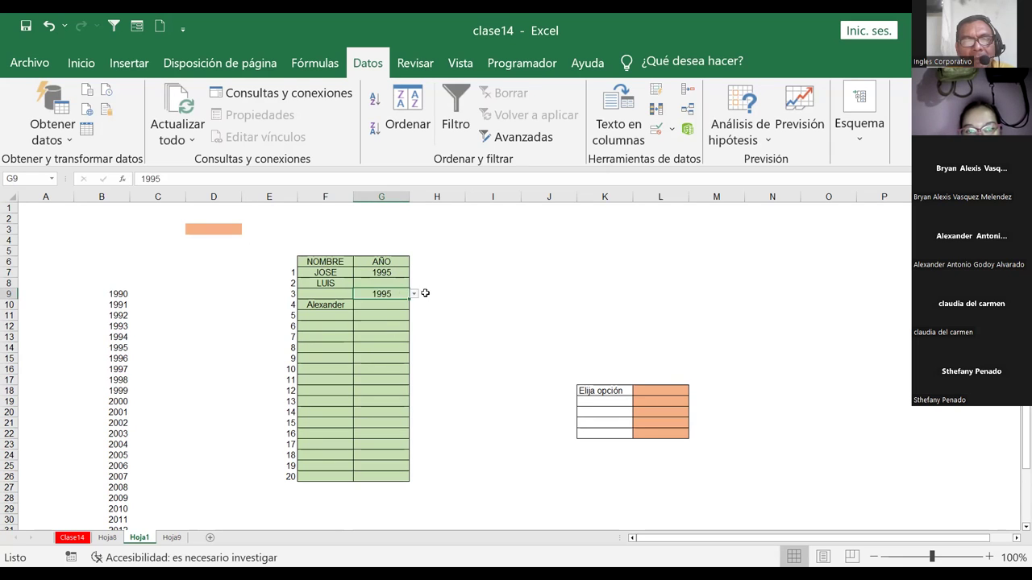
left_click(437, 293)
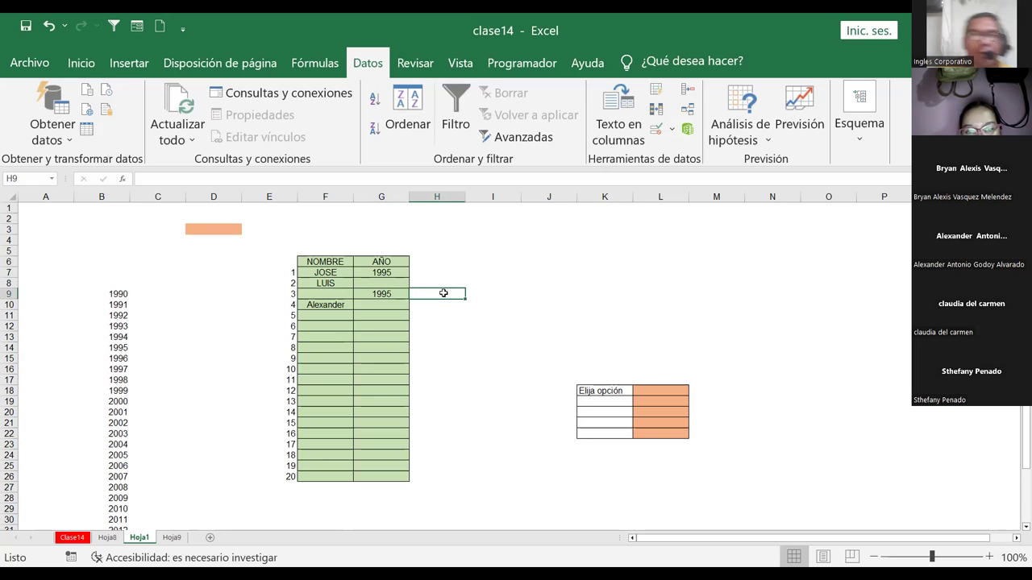
- Select cells A5 to C6
scroll(83, 320, "down", 3)
scroll(88, 321, "up", 3)
scroll(219, 420, "down", 3)
scroll(460, 380, "up", 3)
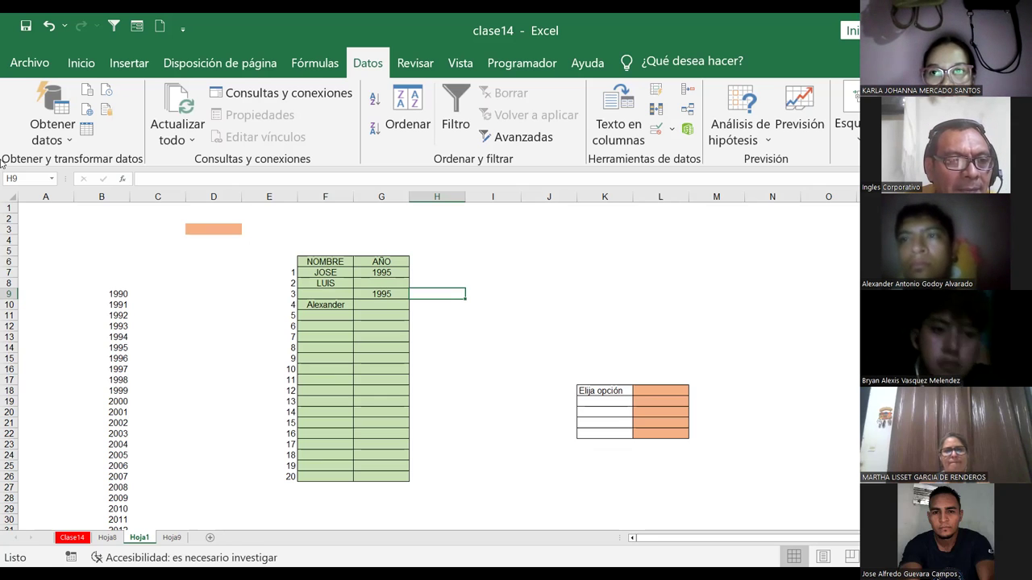
left_click_drag(161, 251, 36, 262)
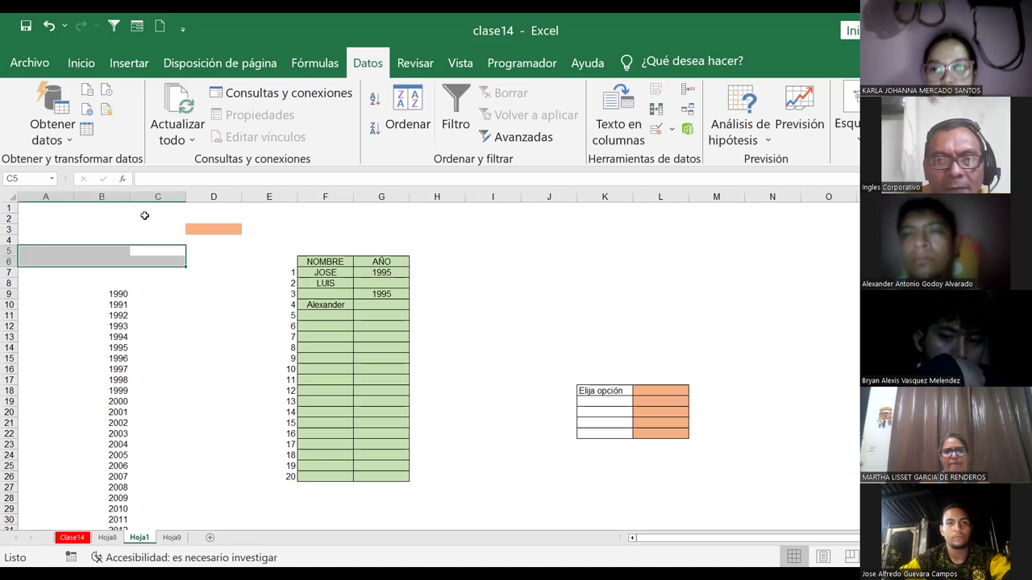
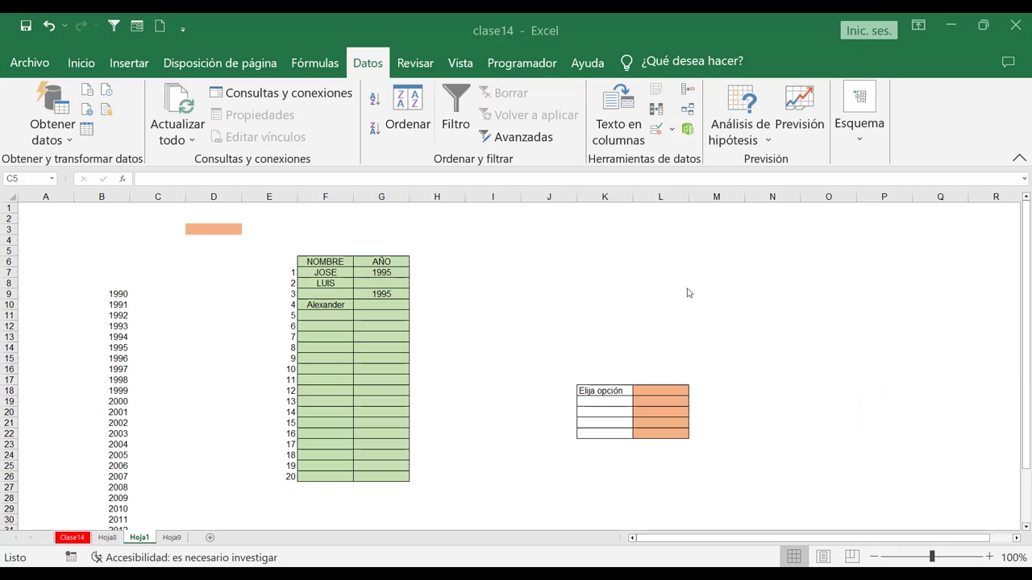
- Enter LUNES in K4, then MARTES, MIERCOLES, JUEVES and VIERNES down K6:K9
left_click(340, 315)
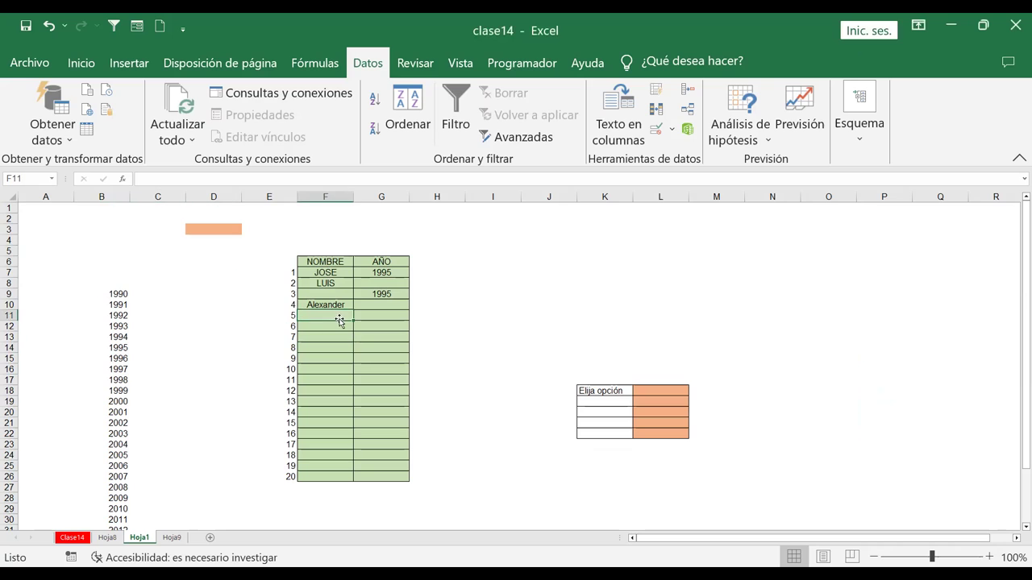
left_click(536, 239)
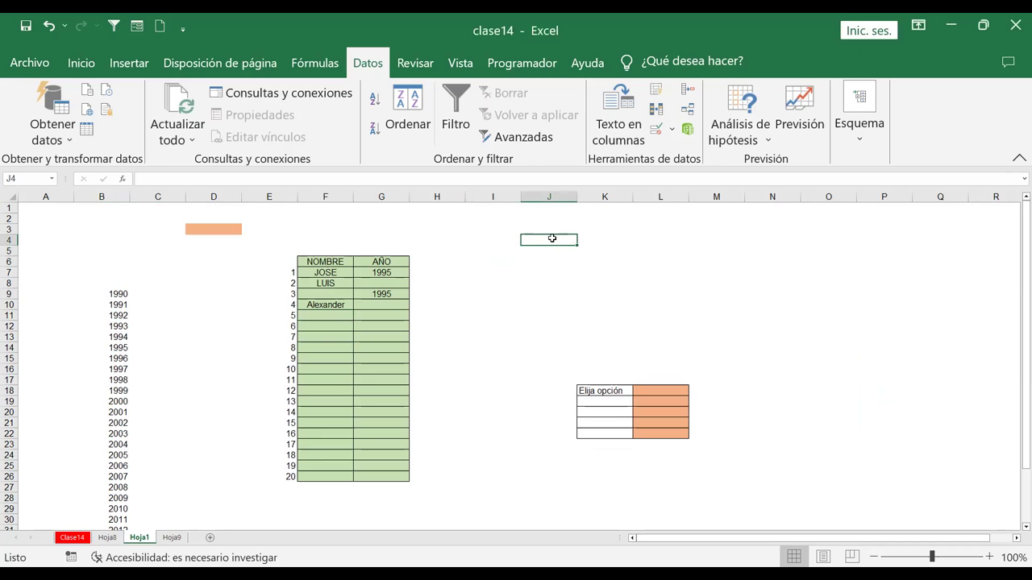
left_click(622, 243)
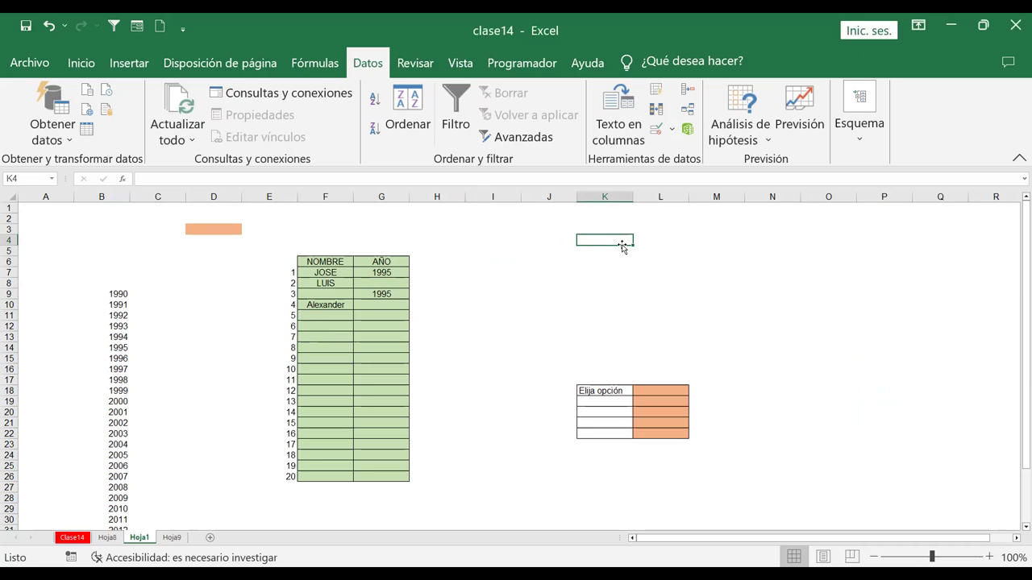
type("LUNES")
key("Return")
key("Down")
type("MARTES")
key("Return")
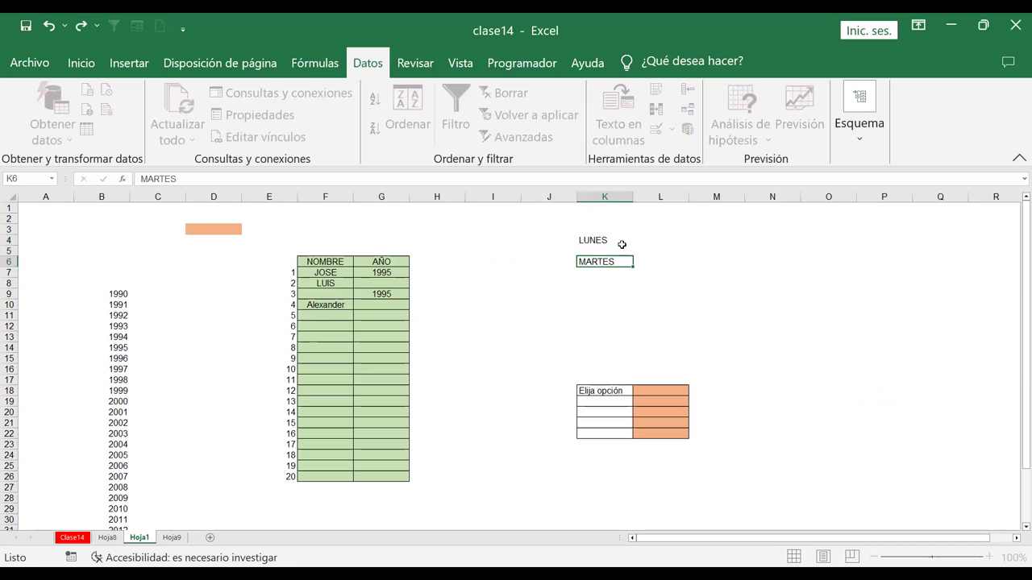
type("MIERCOLES")
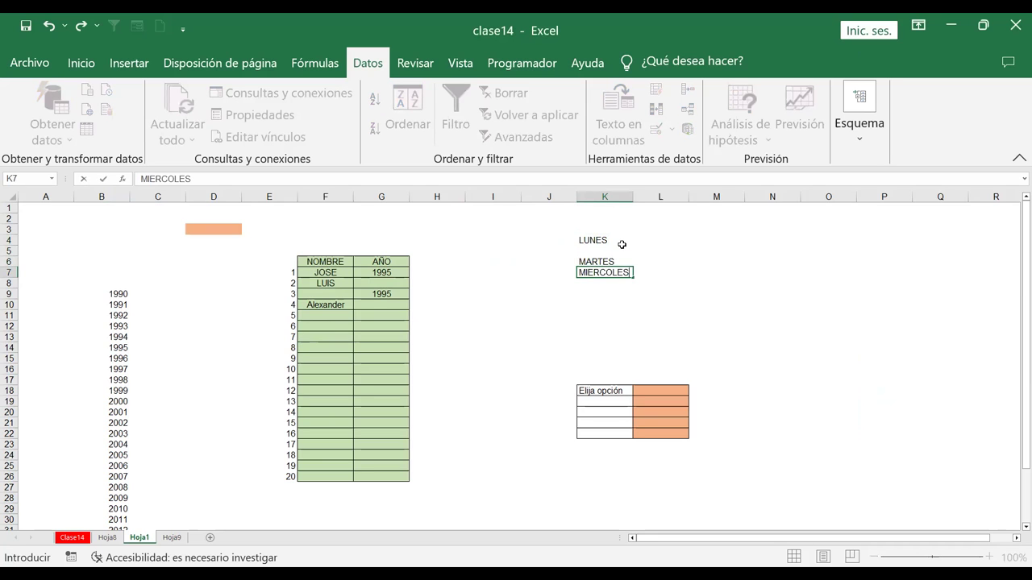
key("Return")
type("JUEVES")
key("Return")
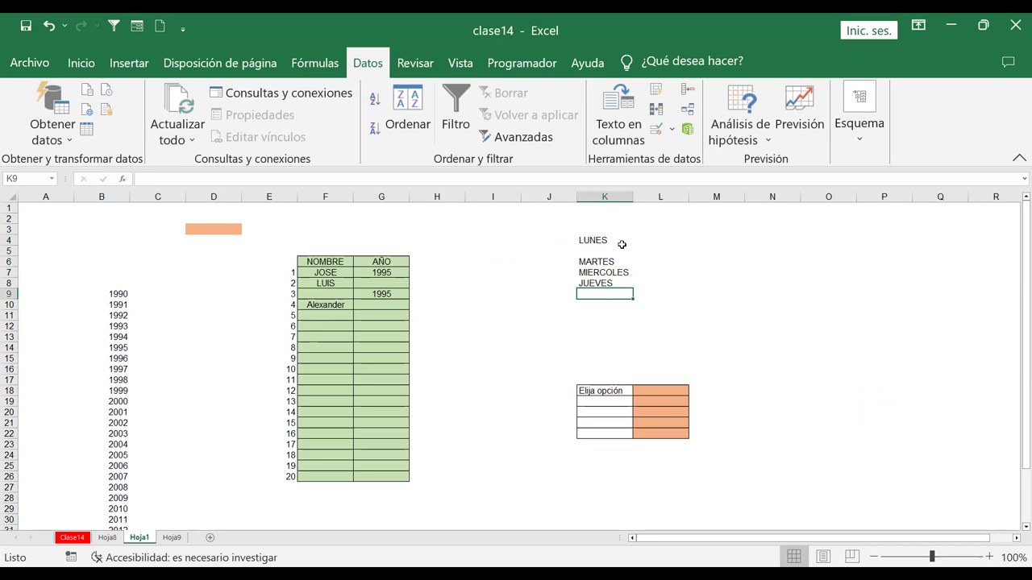
type("VIERNE")
key("Return")
- Add SABADO in K10, fixing its lowercase ending, and DOMINGO in K11
type("SABAdo")
key("Return")
key("Up")
key("Up")
key("Down")
key("Down")
key("F2")
key("Escape")
key("Up")
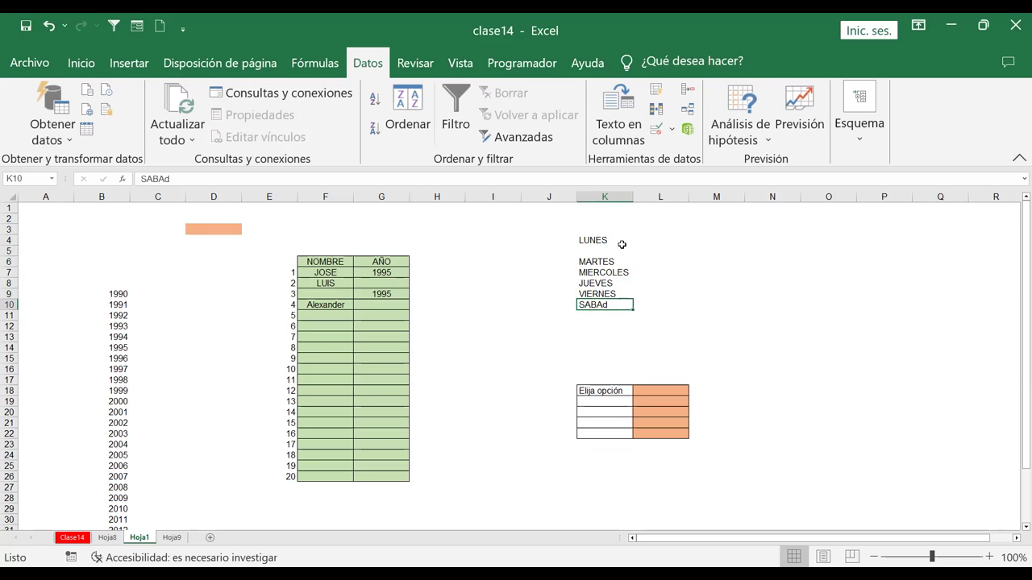
key("F2")
key("BackSpace")
type("DO")
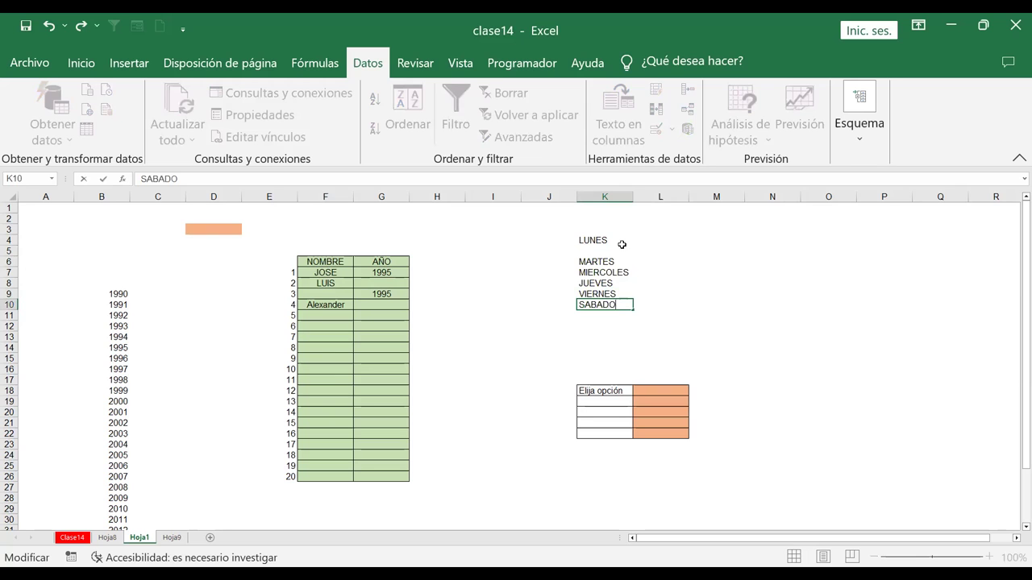
key("Return")
type("DOMIN")
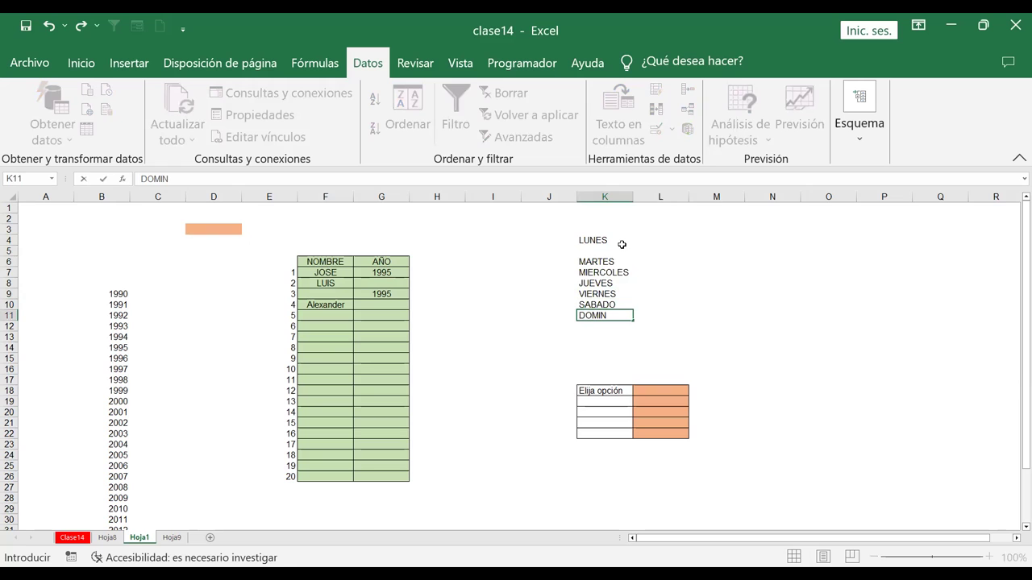
type("GO")
key("Return")
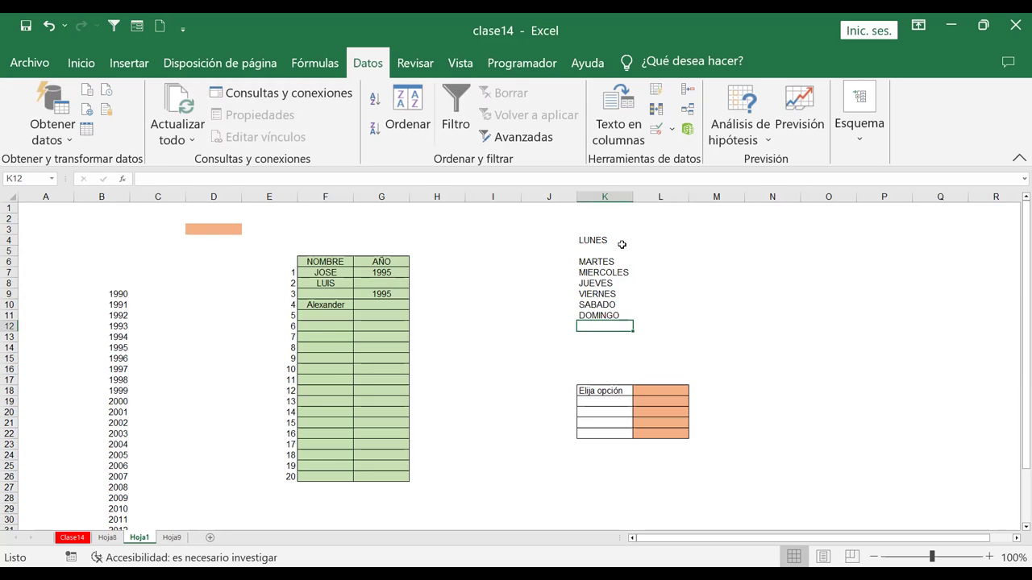
- Name K4:K11 DIASSEMANA through the Name Box, then select the old table A4:G28
left_click_drag(599, 242, 598, 315)
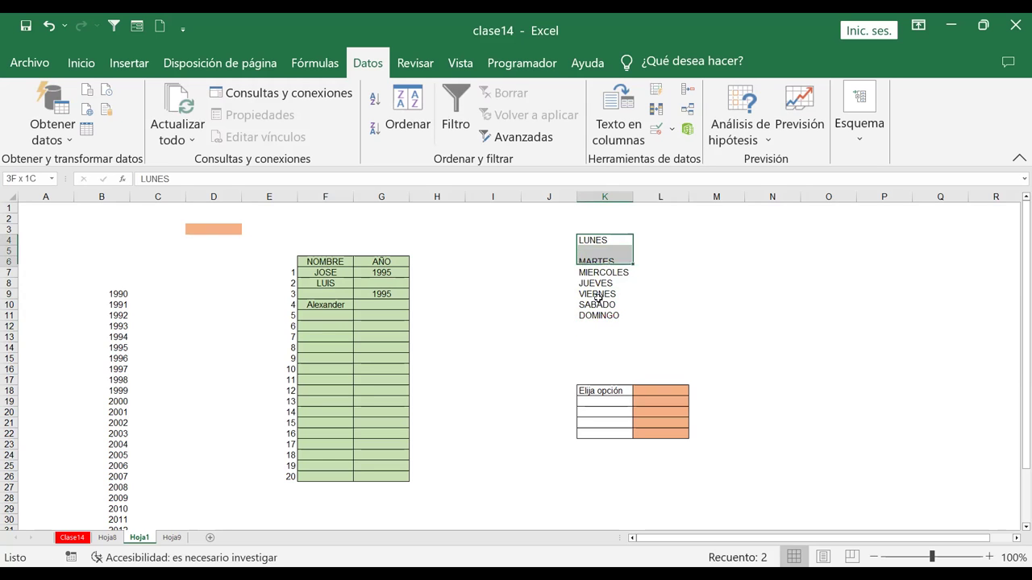
left_click(716, 293)
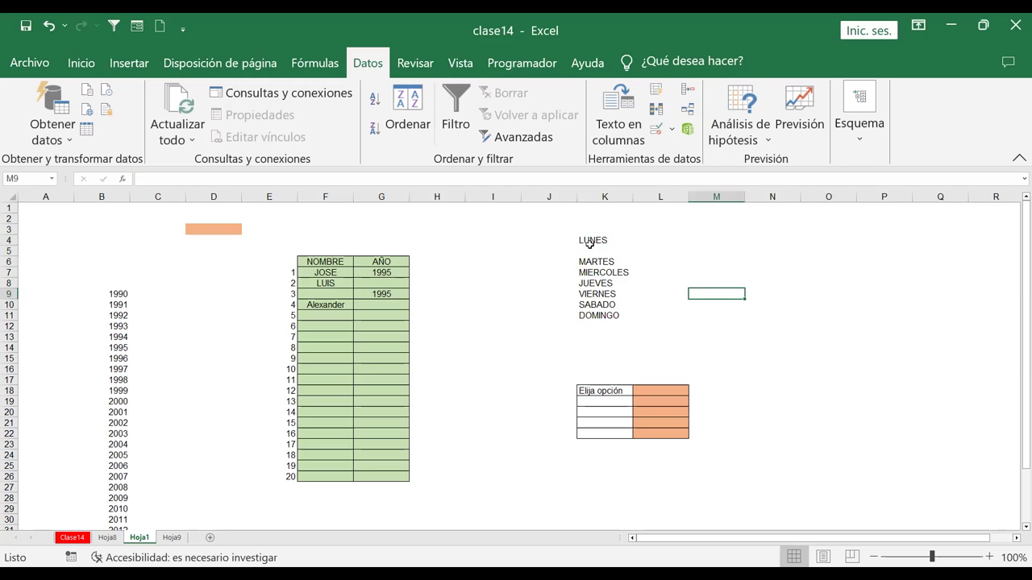
left_click_drag(602, 240, 601, 316)
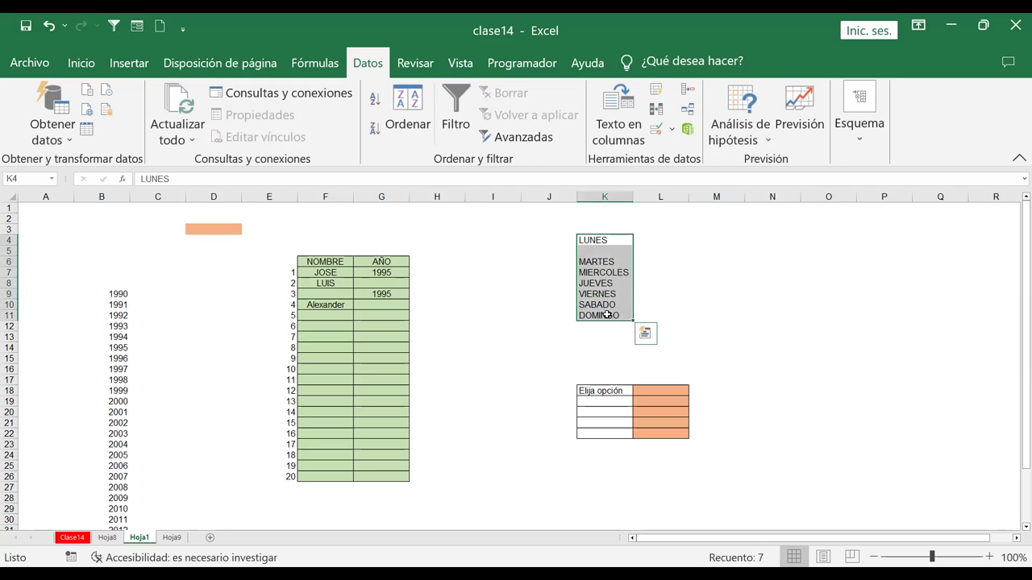
left_click(31, 176)
type("DI")
type("MANA")
key("Return")
left_click(690, 282)
left_click(711, 238)
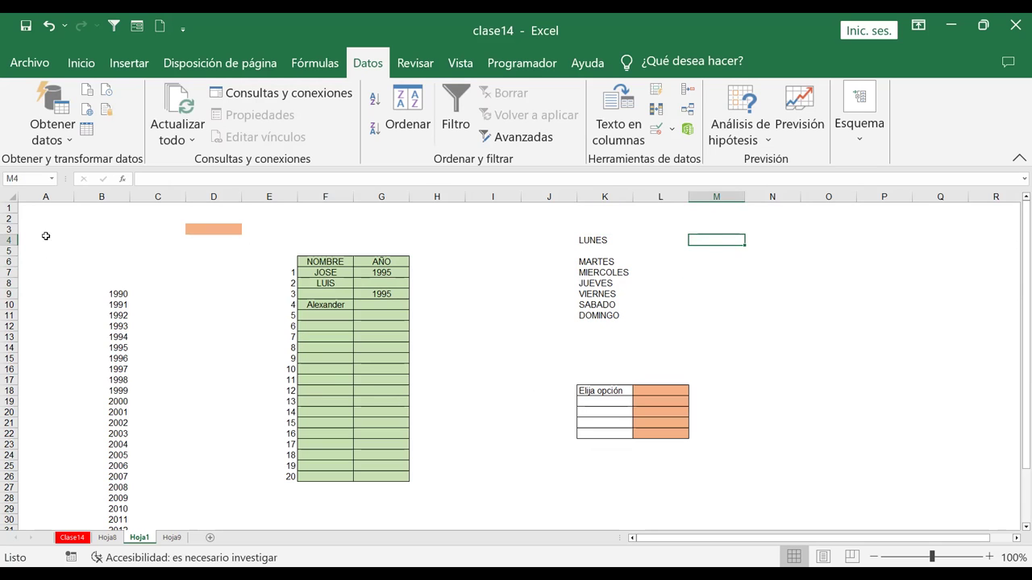
left_click_drag(46, 235, 387, 498)
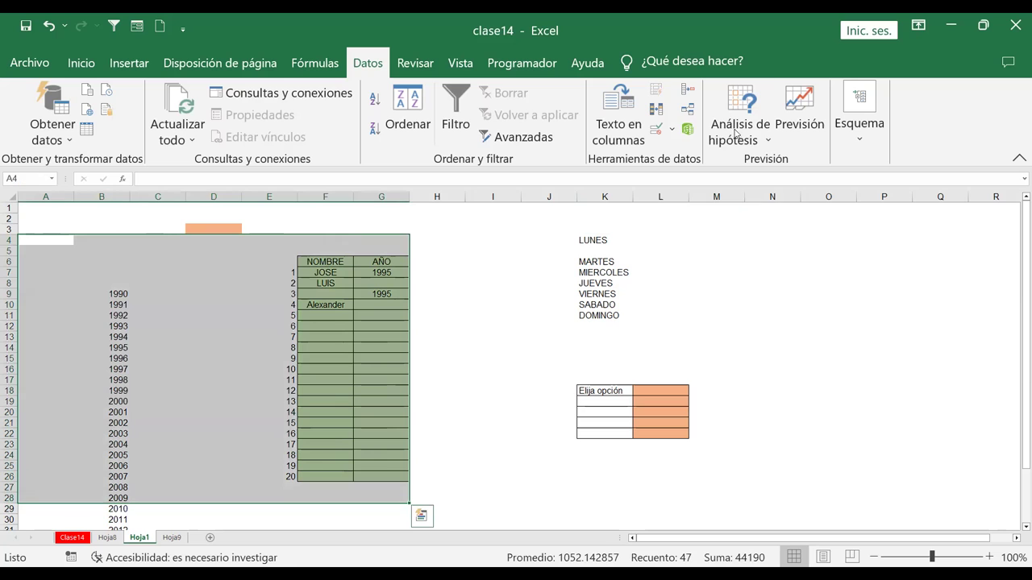
- Clear everything from the old table A4:G28 with Borrar todo
left_click(80, 63)
left_click(776, 130)
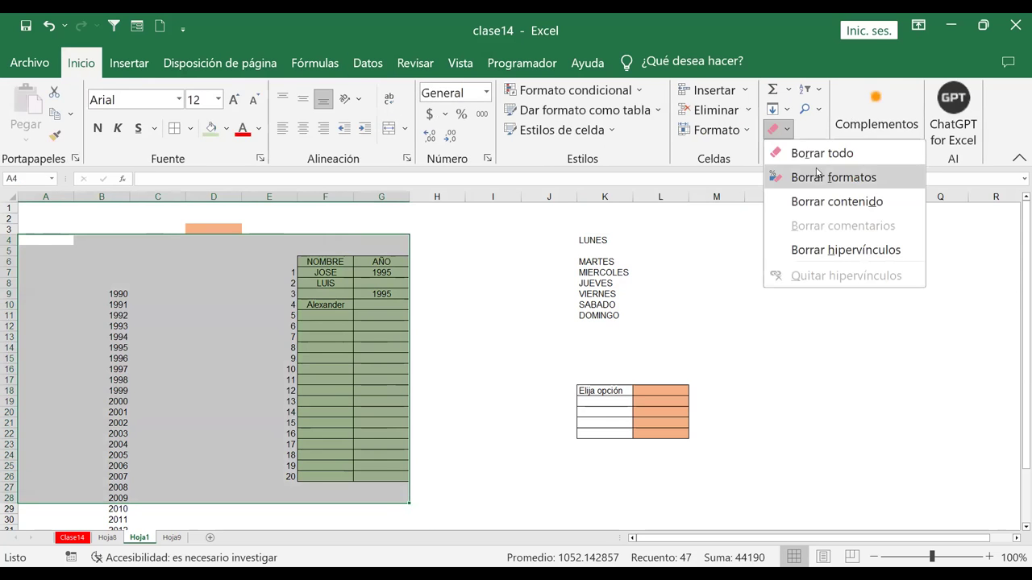
left_click(817, 160)
- Clear the orange D3 cell and the Elija opción box K18:L23 with Borrar todo
left_click(207, 228)
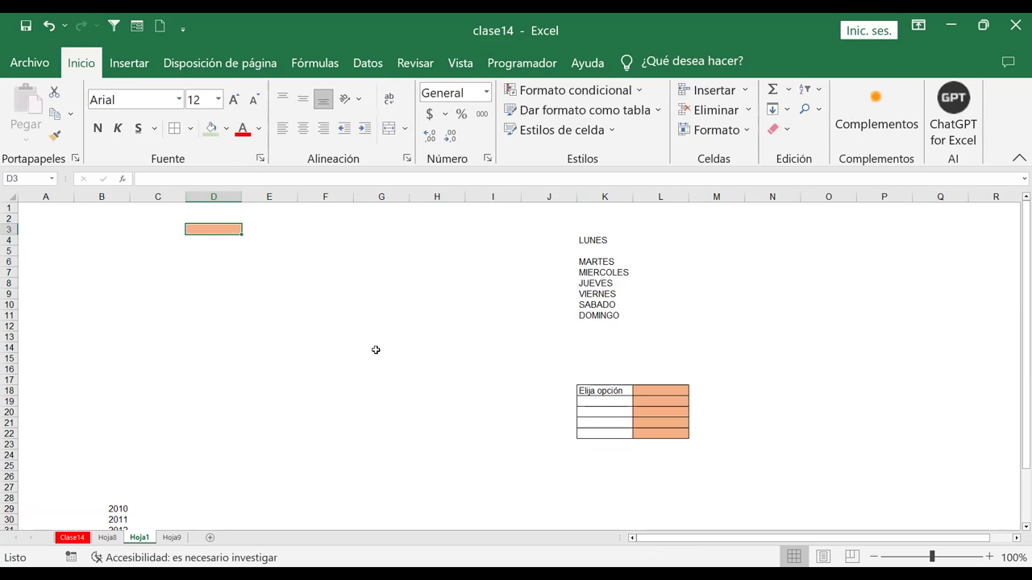
left_click_drag(589, 396, 677, 444)
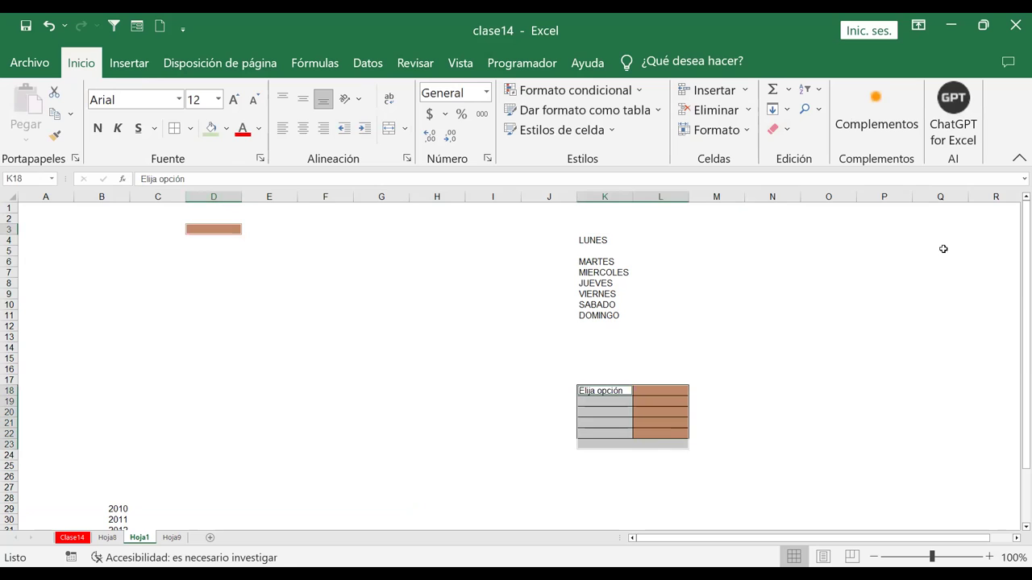
left_click(772, 137)
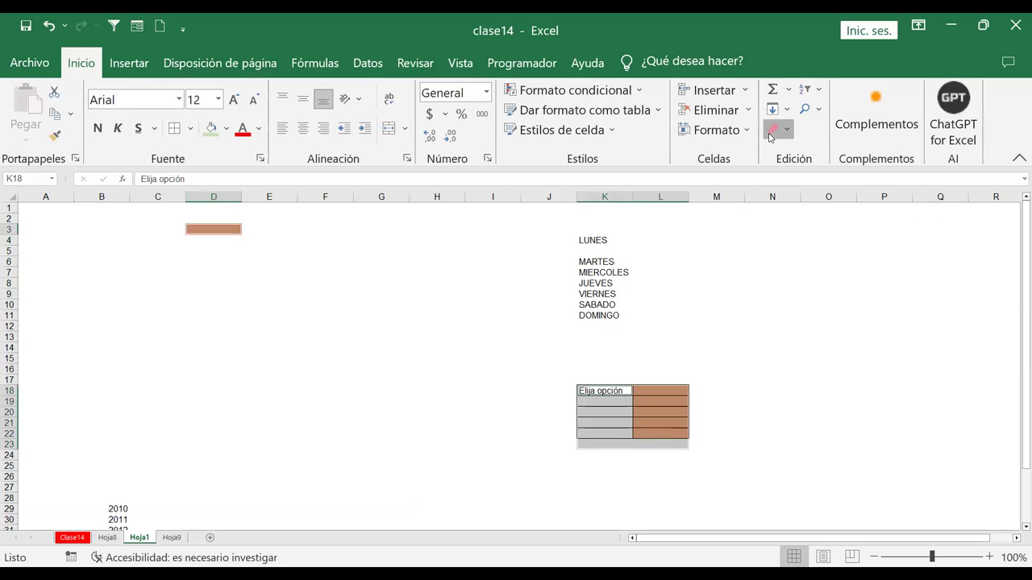
left_click(816, 158)
left_click(285, 261)
left_click(240, 238)
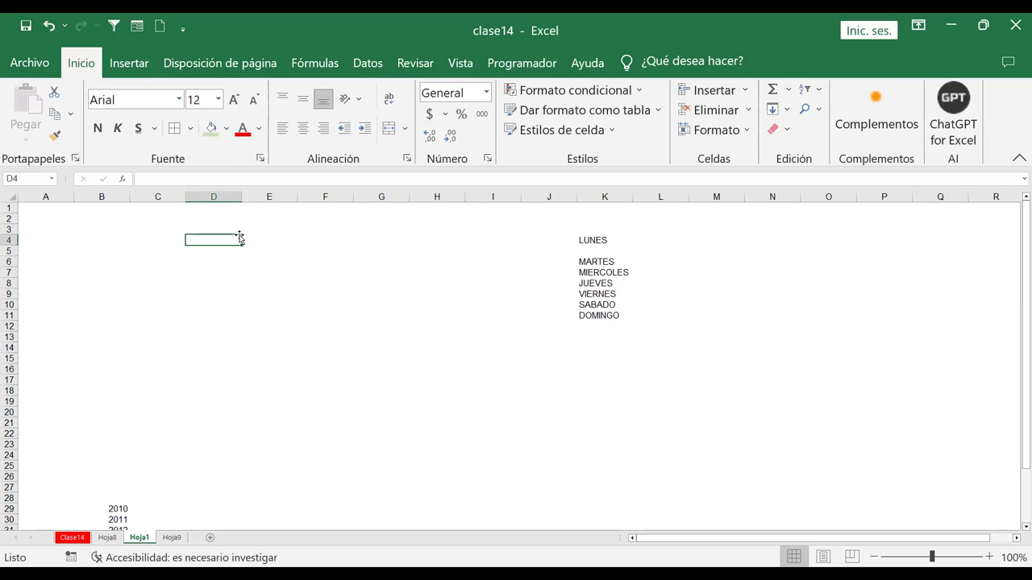
- Title D4 'HORARIO DE SERVICIO DE MANTTO' and enter the first technician's name below it
type("HORARIO DE")
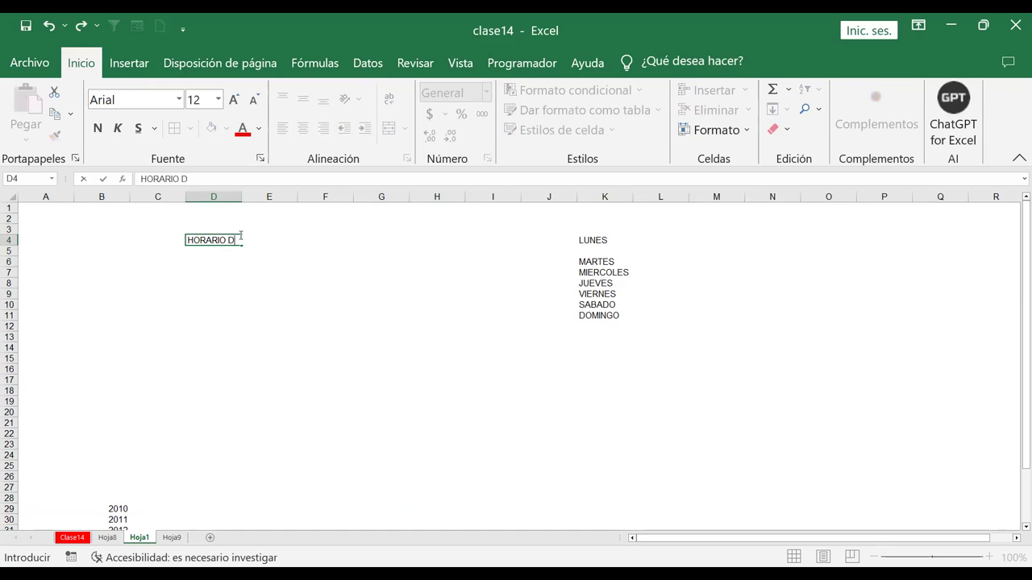
type(" SERVICIO DE MANTTO")
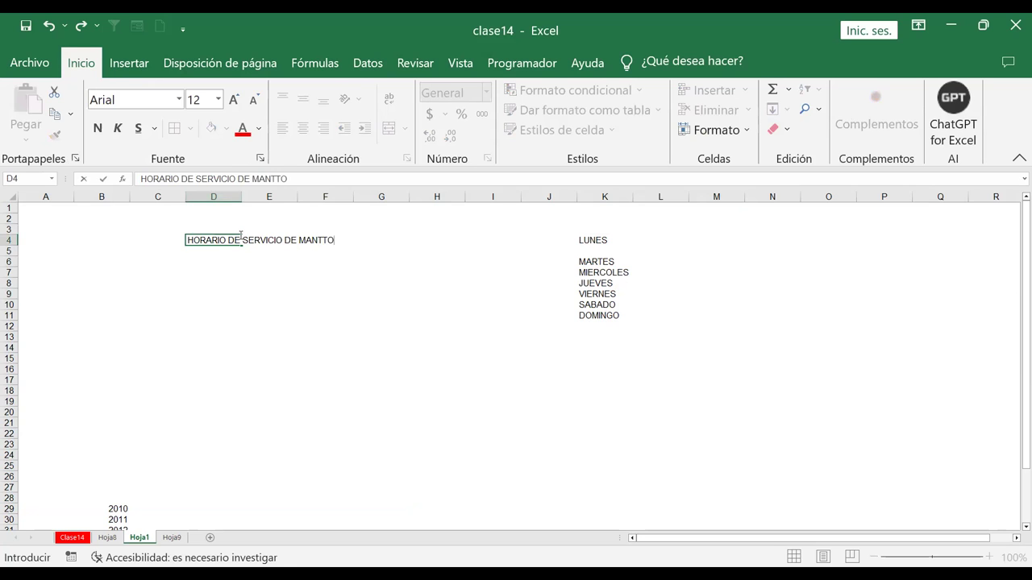
key("Return")
key("Return")
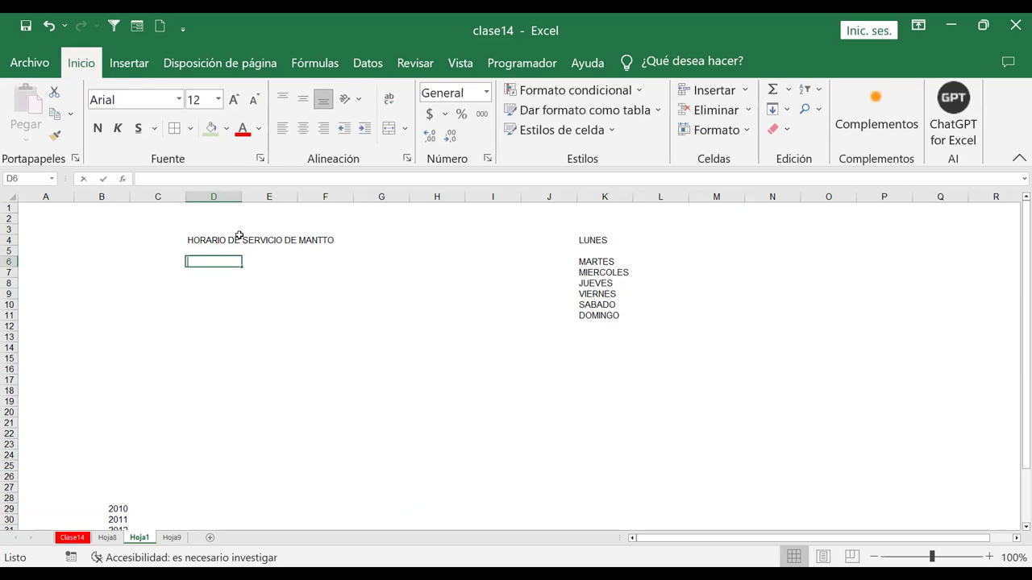
type("ALEXANDER")
key("Return")
type("Ç")
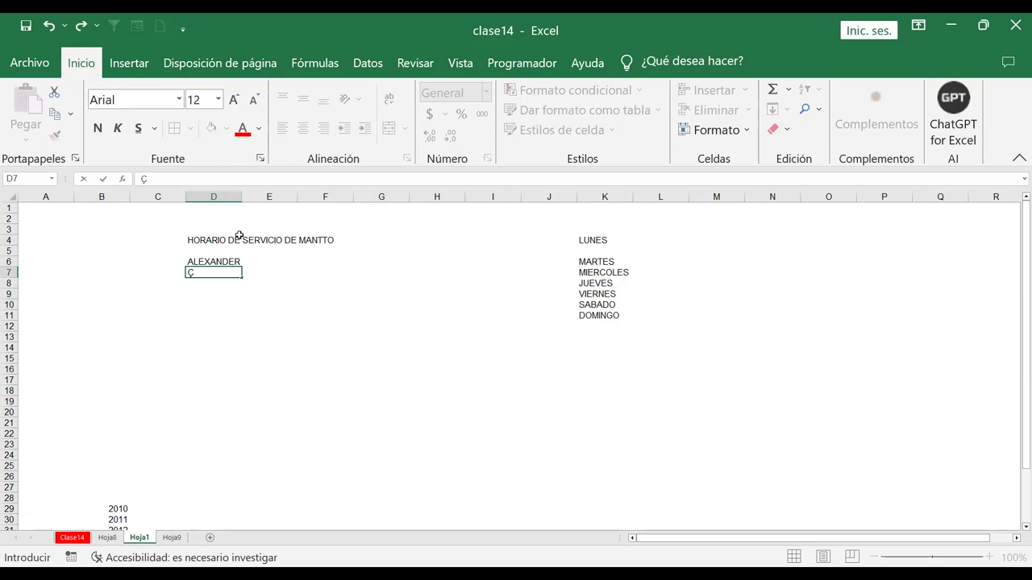
key("Escape")
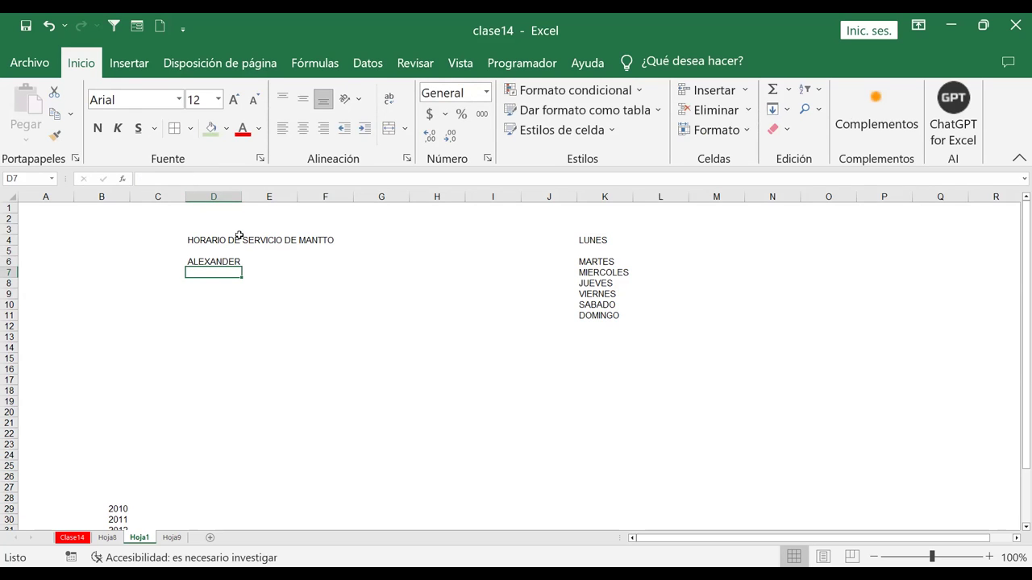
- Enter the remaining four technician names in D7:D10
type("KARA")
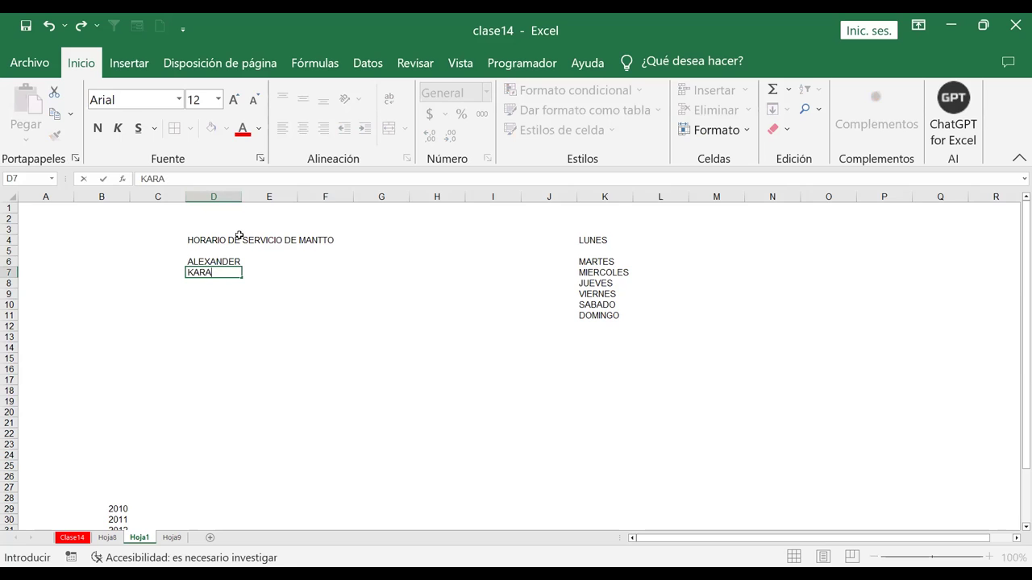
type("<LA1")
key("Return")
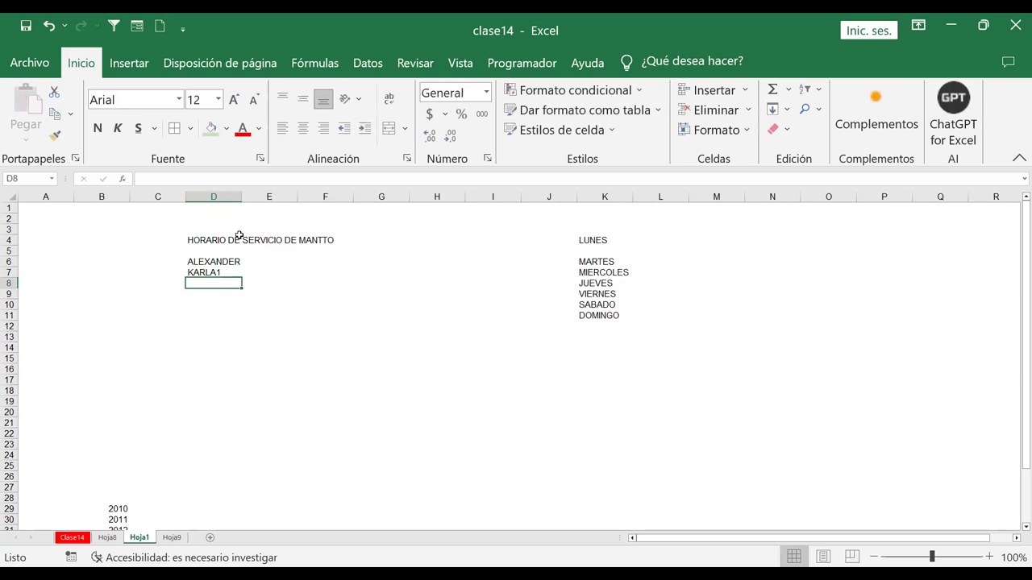
type("KARLA1")
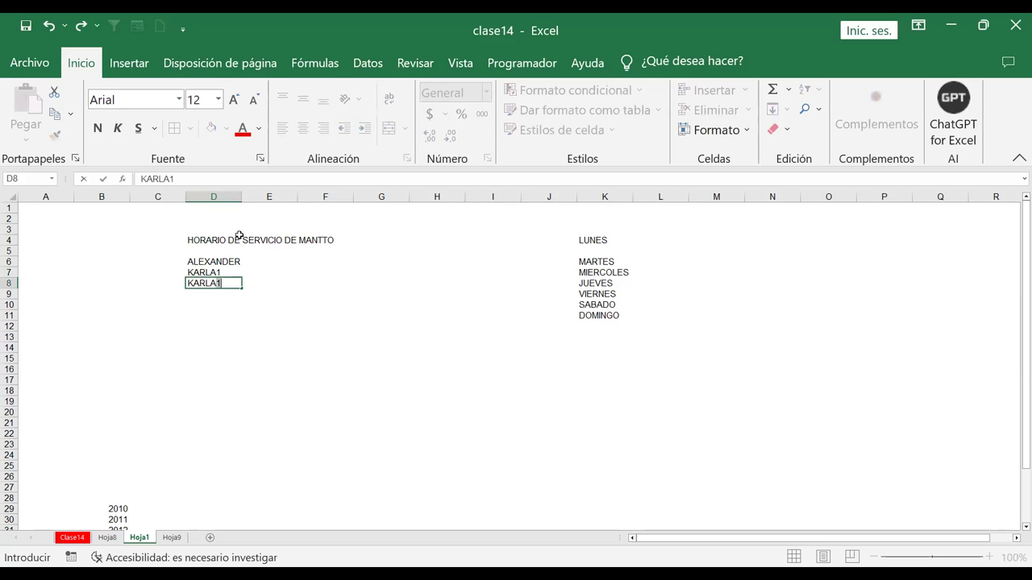
type("2")
key("Return")
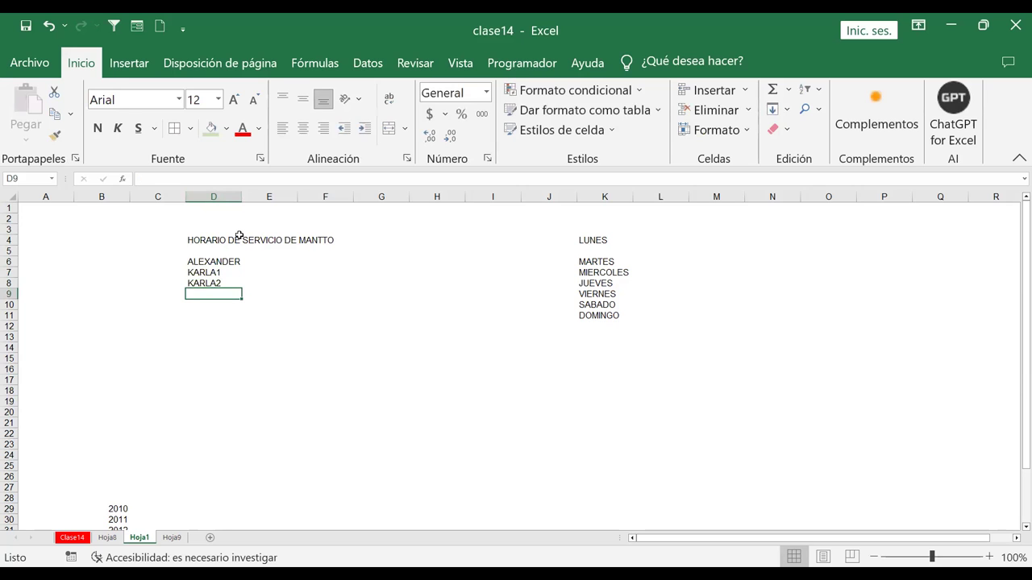
type("JAIME")
key("Return")
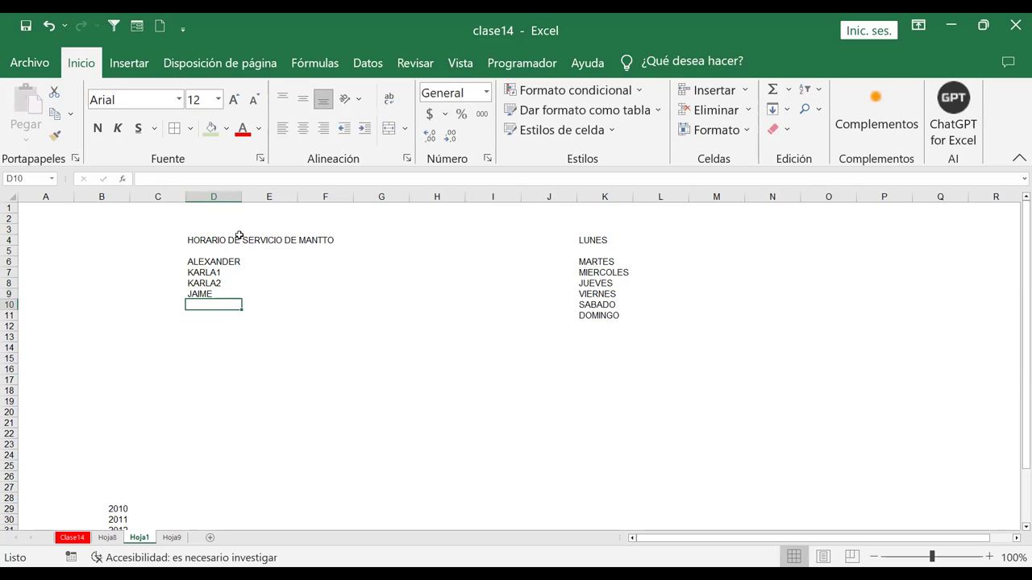
type("BRYAN")
key("Return")
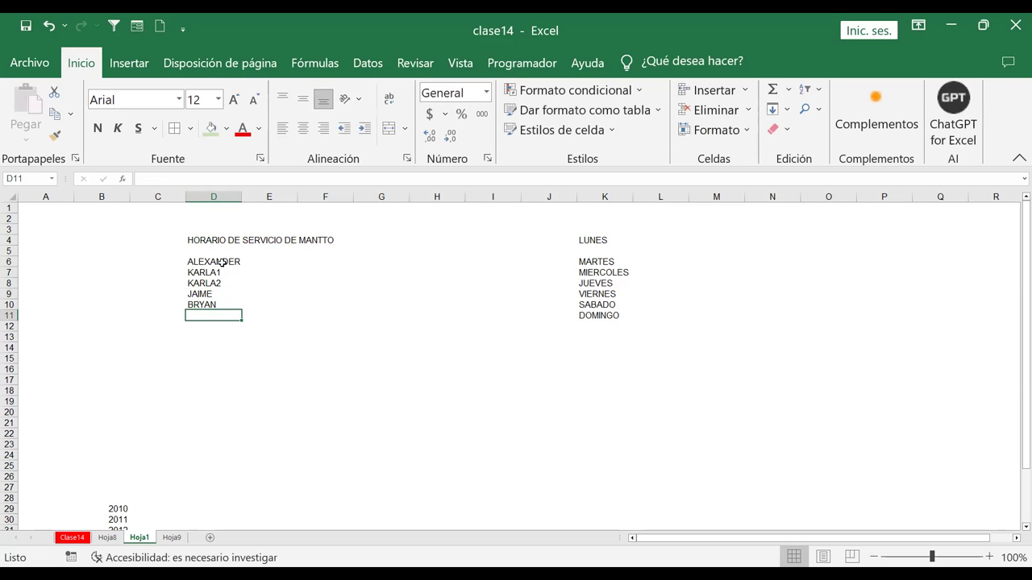
- Enter 1a in C6 and fill it down to 5a in C10, then select C6:F10
left_click(171, 264)
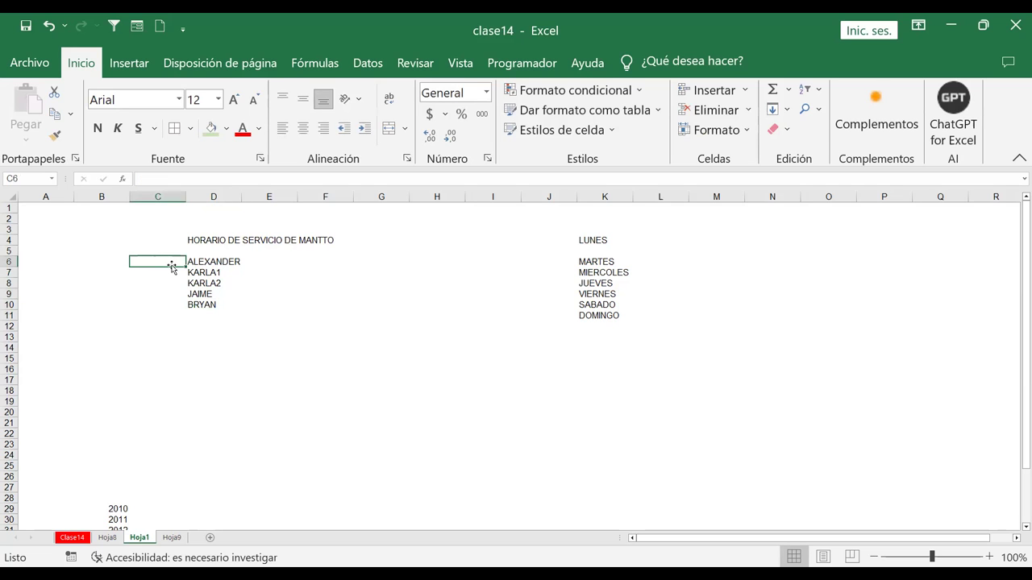
type("1")
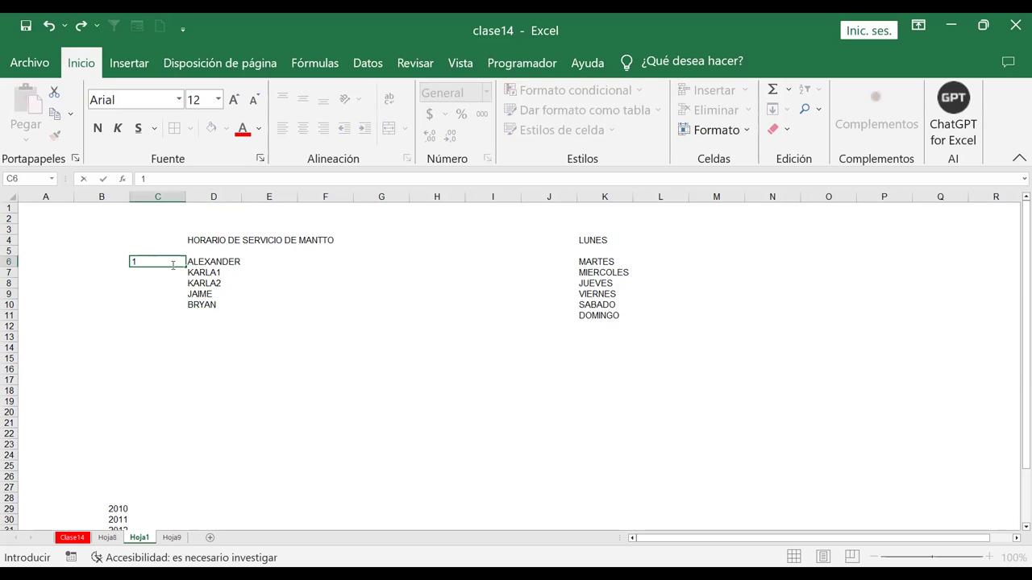
key("Return")
left_click(171, 264)
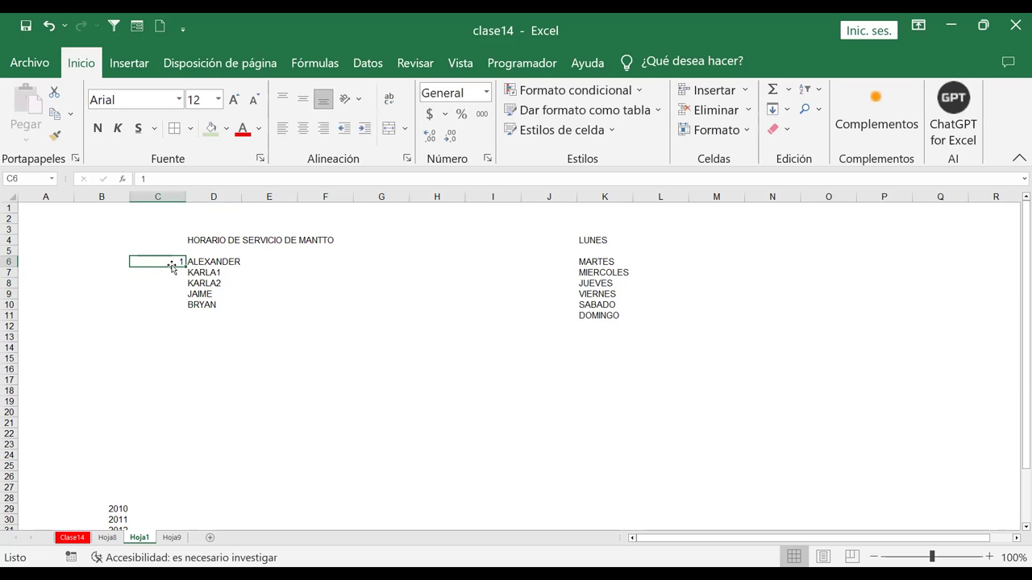
double_click(172, 266)
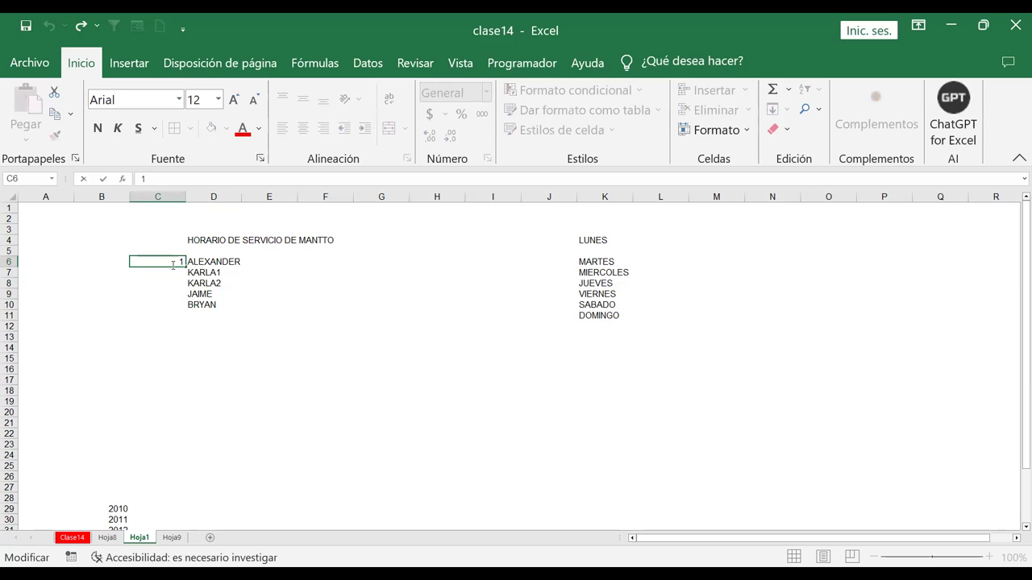
type("A")
key("Return")
left_click(169, 252)
left_click(167, 260)
left_click_drag(186, 267, 184, 310)
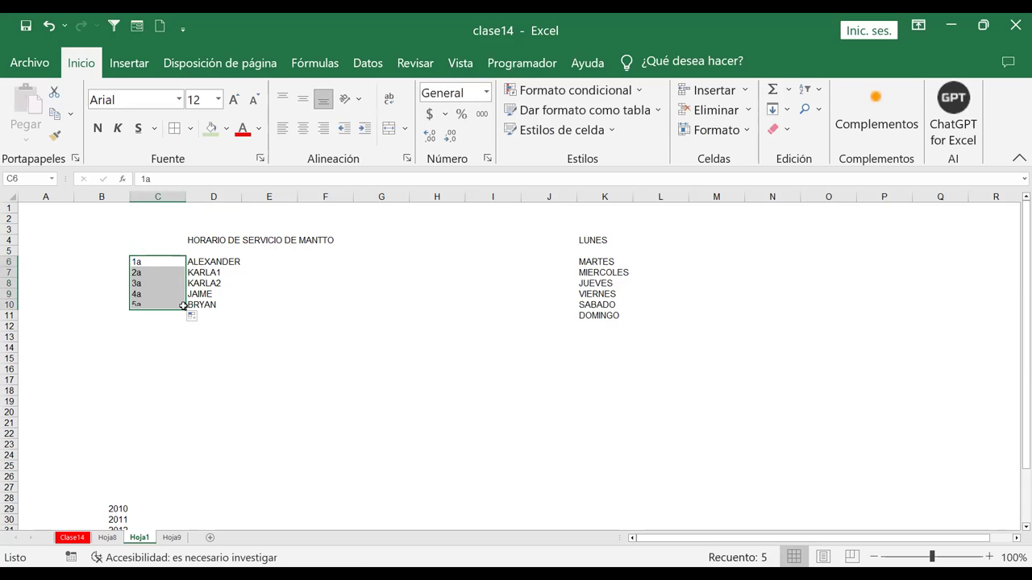
left_click(182, 370)
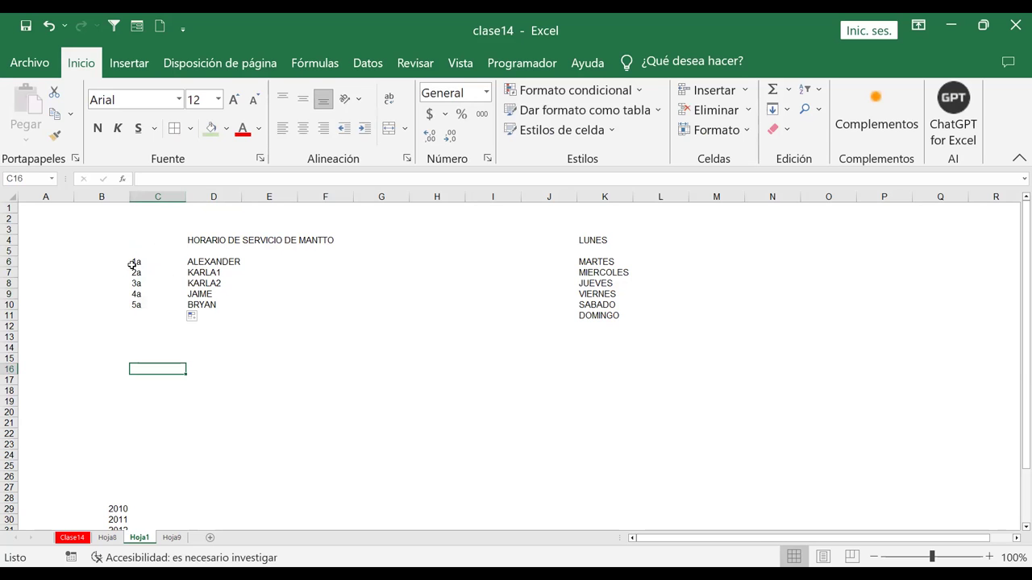
left_click_drag(132, 264, 300, 302)
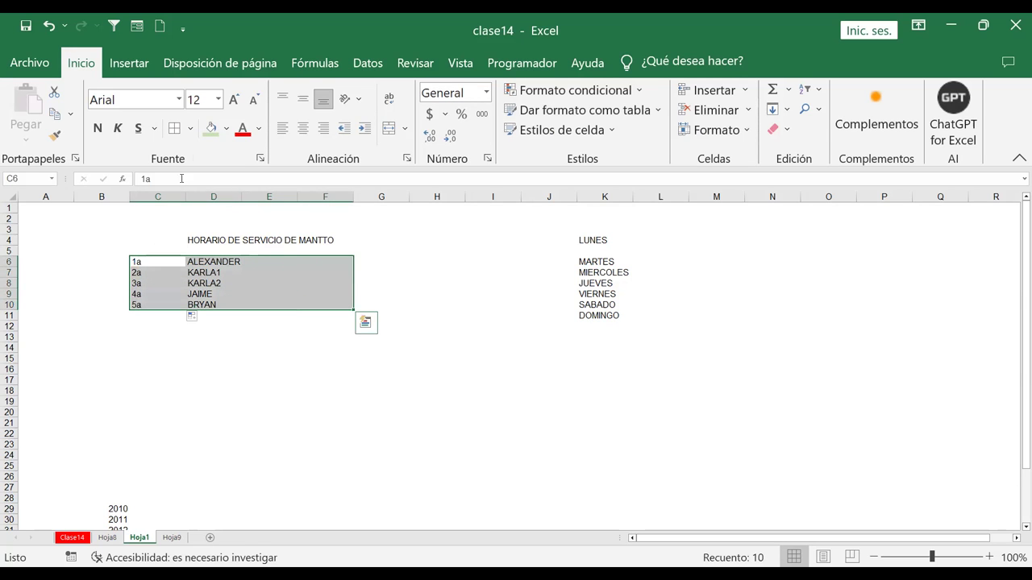
- Apply All Borders to C6:F10, delete column F, and widen column D for the names
left_click(174, 128)
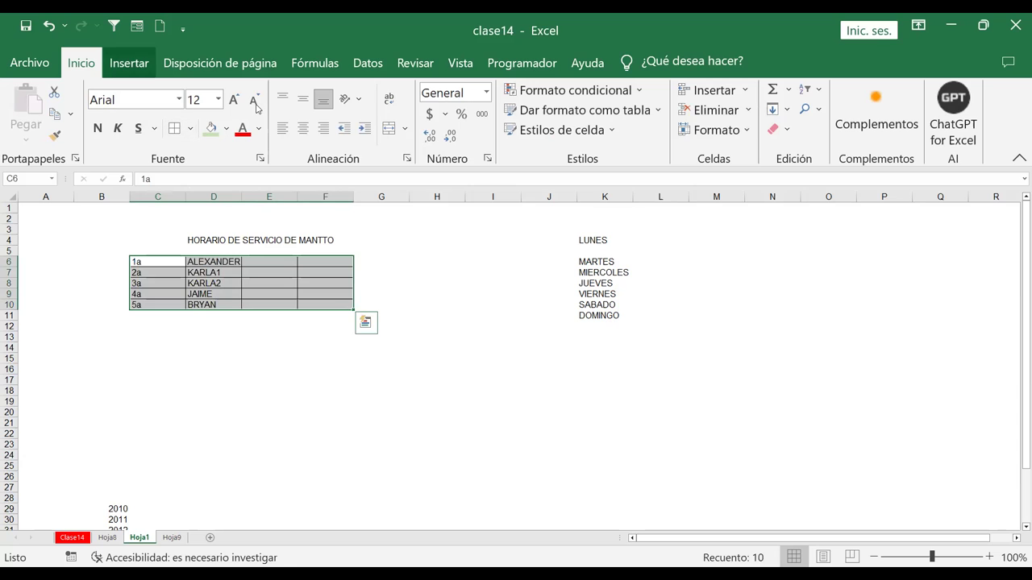
left_click(406, 274)
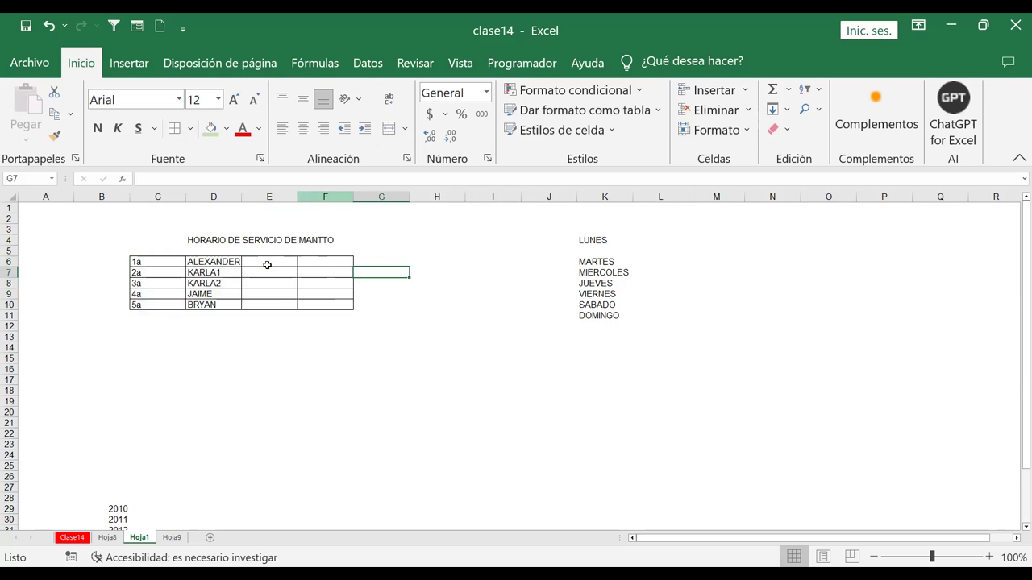
left_click(325, 371)
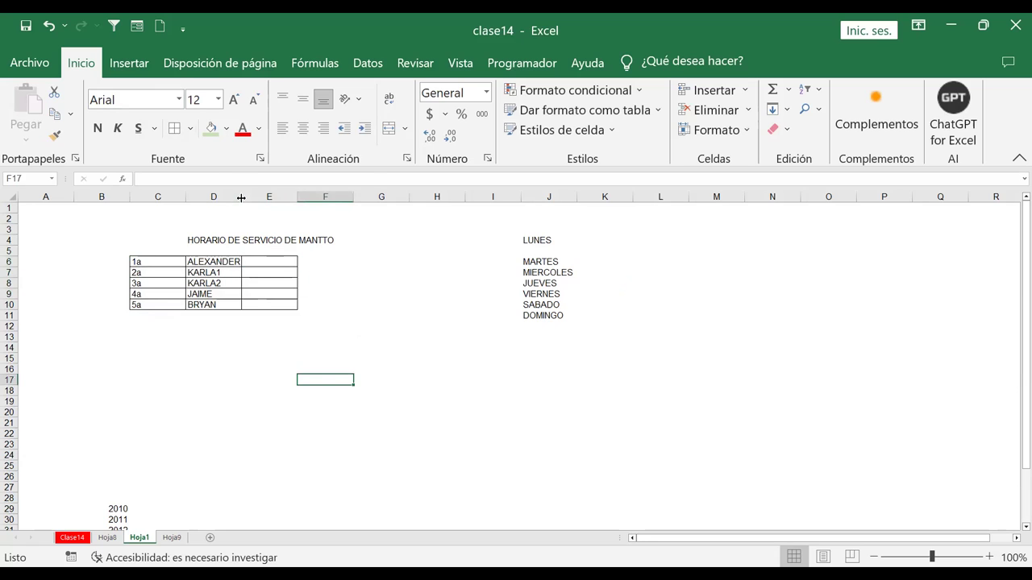
left_click_drag(240, 197, 265, 197)
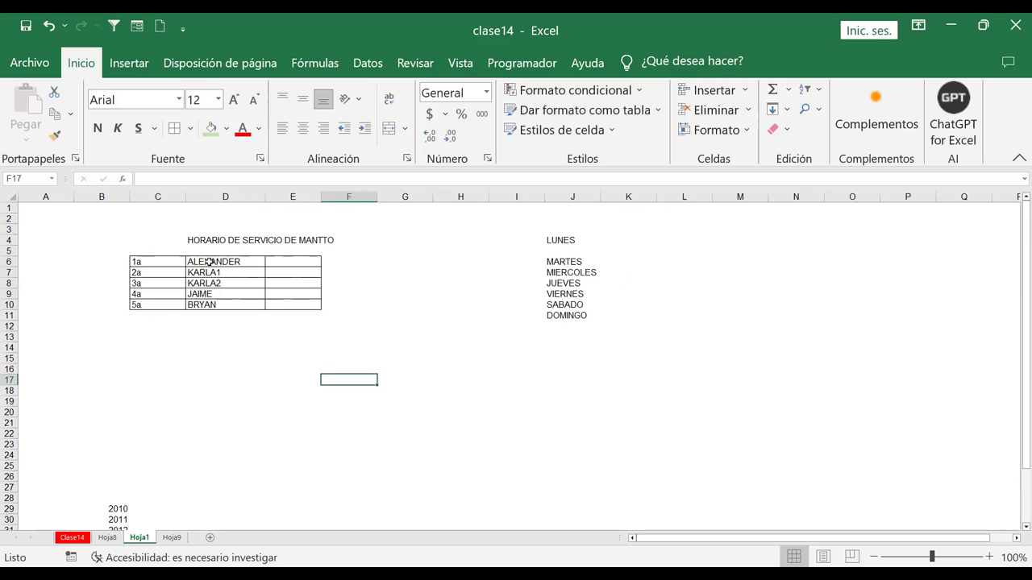
left_click(290, 259)
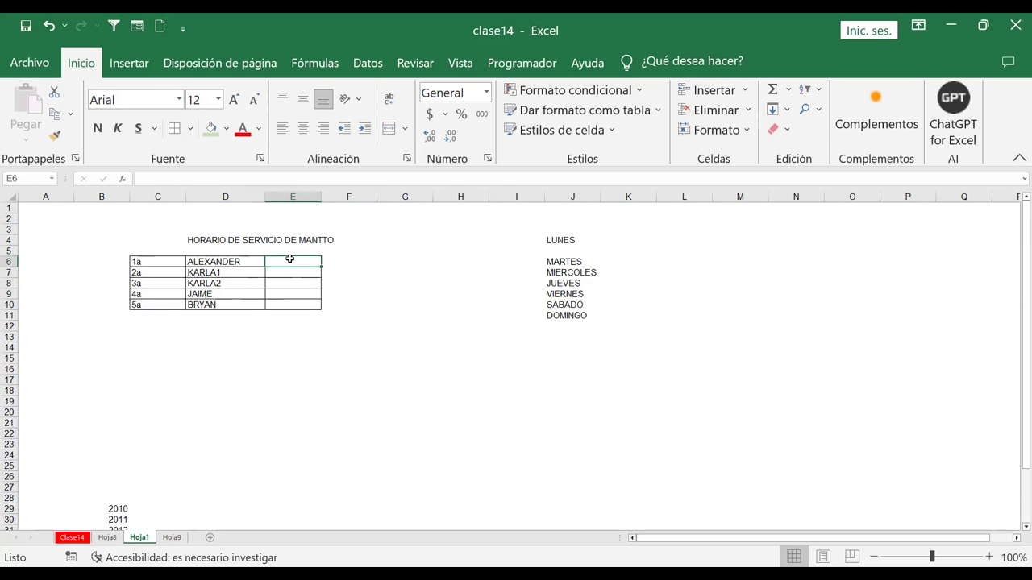
left_click_drag(299, 271, 297, 306)
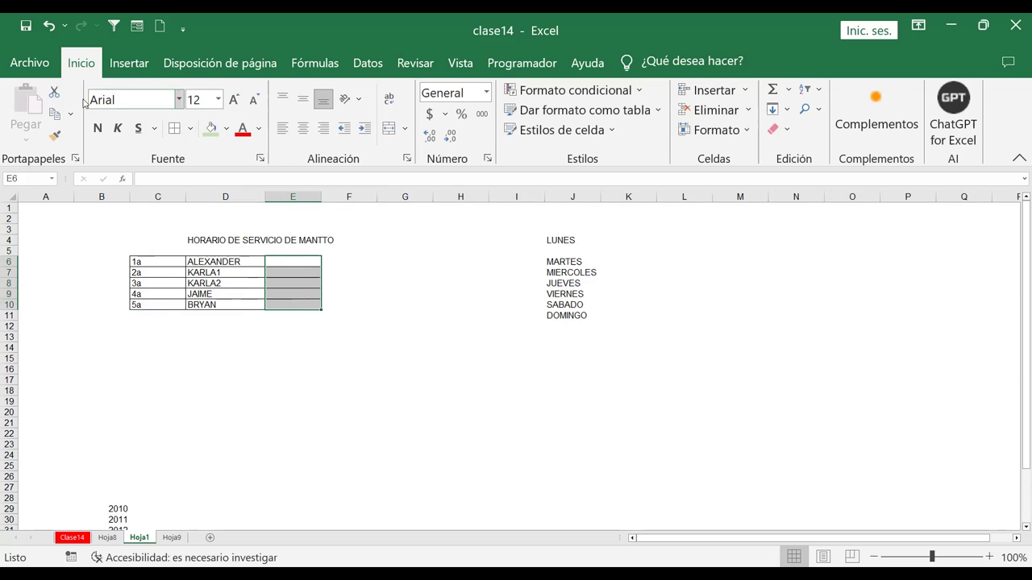
- Give E6:E10 a Lista data validation with source =DIASSEMANA
left_click(367, 63)
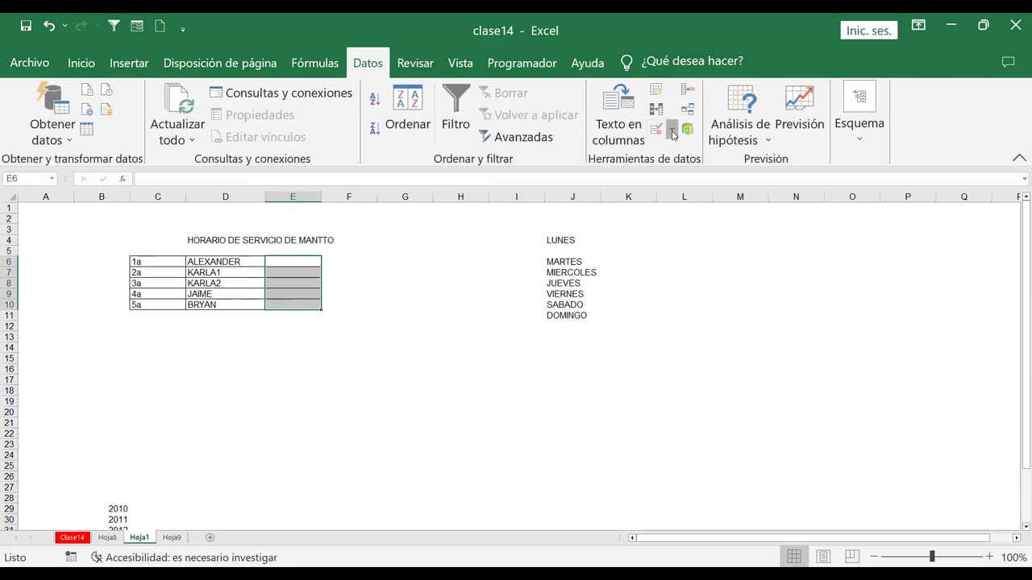
left_click(673, 131)
left_click(708, 153)
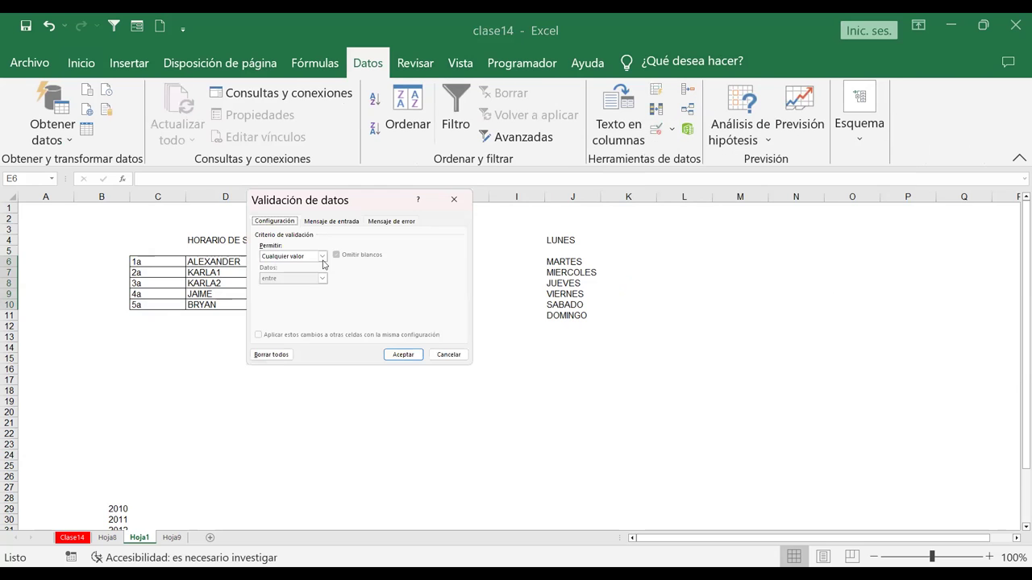
left_click(323, 256)
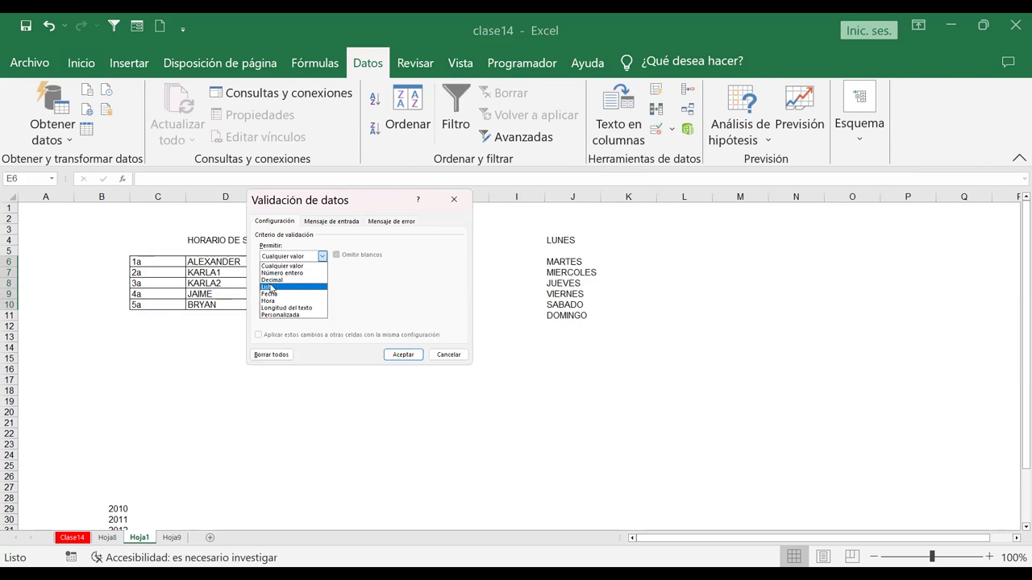
left_click(270, 287)
left_click(270, 299)
type("=dias")
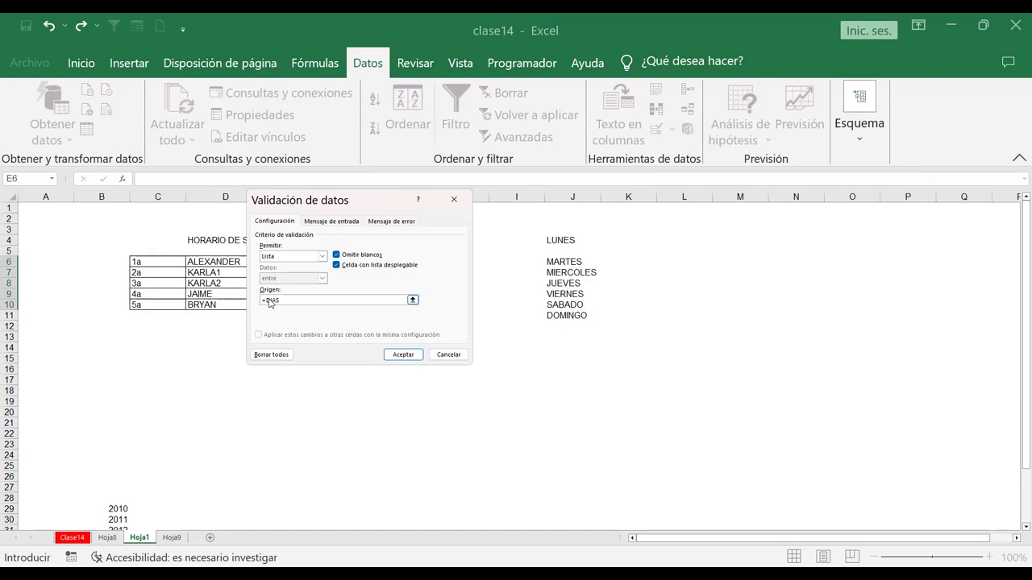
key("F3")
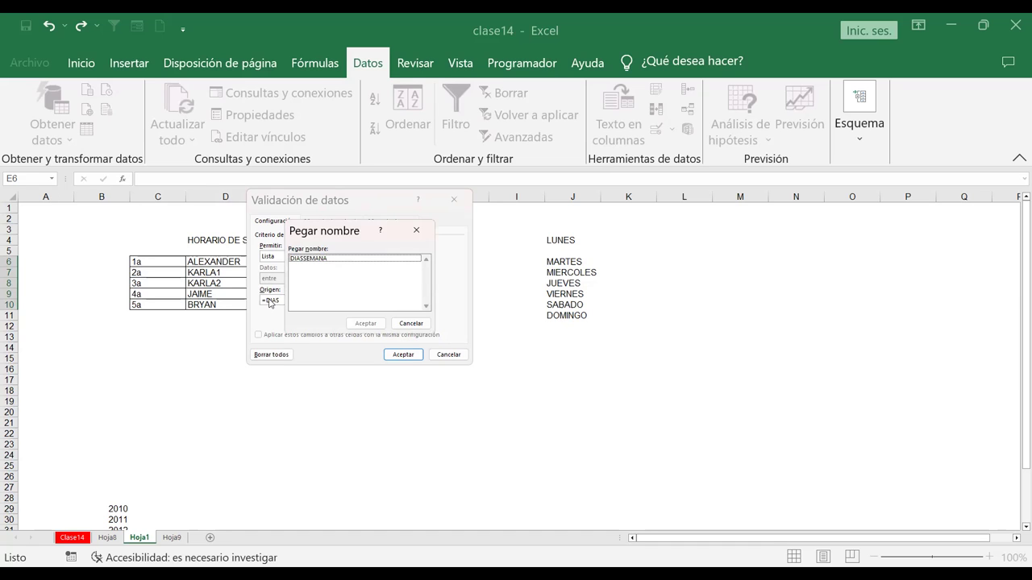
key("Escape")
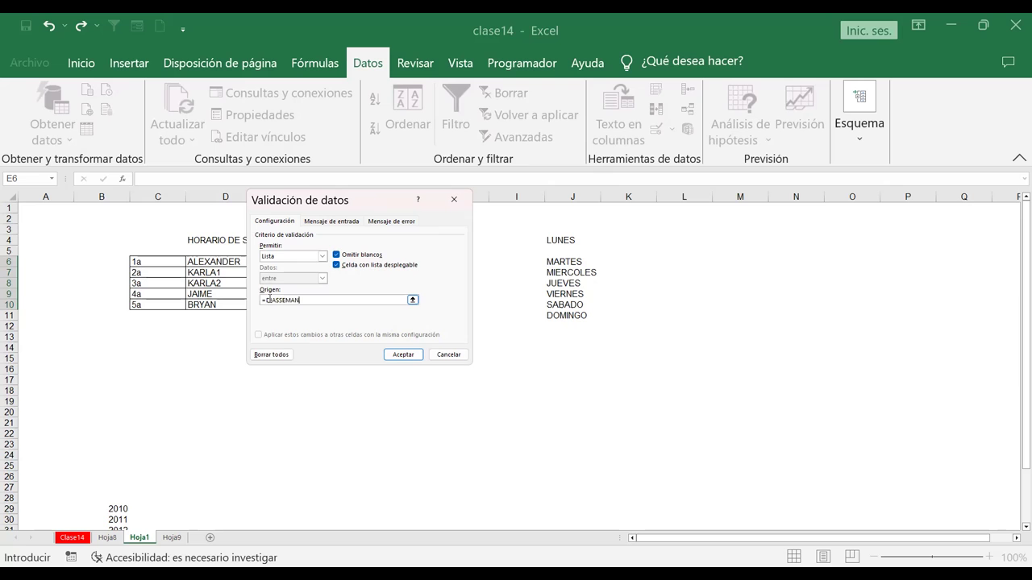
left_click(411, 356)
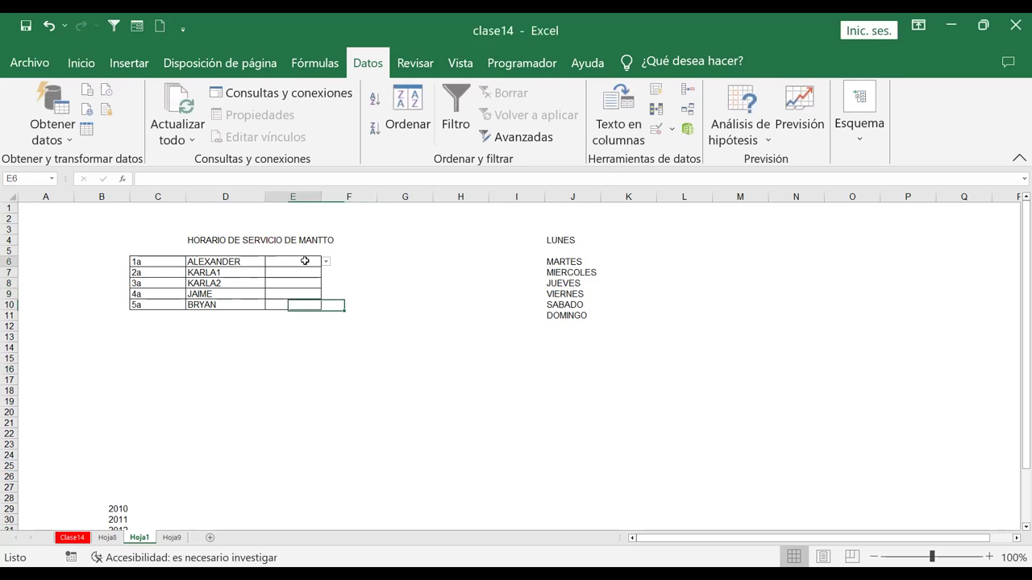
- Test the weekday dropdowns in E6 and E8, then pick SABADO in E9
left_click(326, 264)
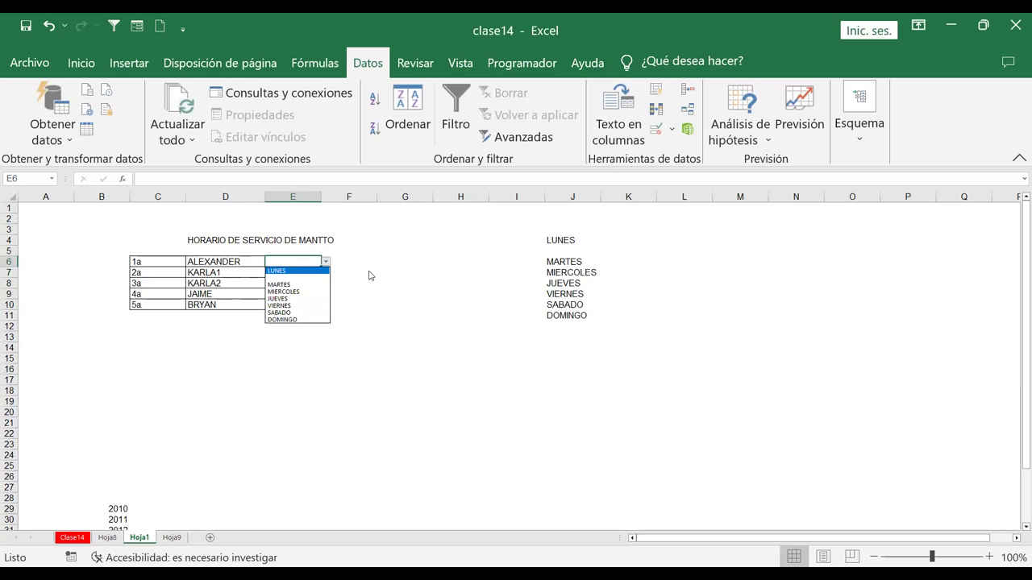
left_click(298, 277)
left_click(300, 279)
left_click(326, 286)
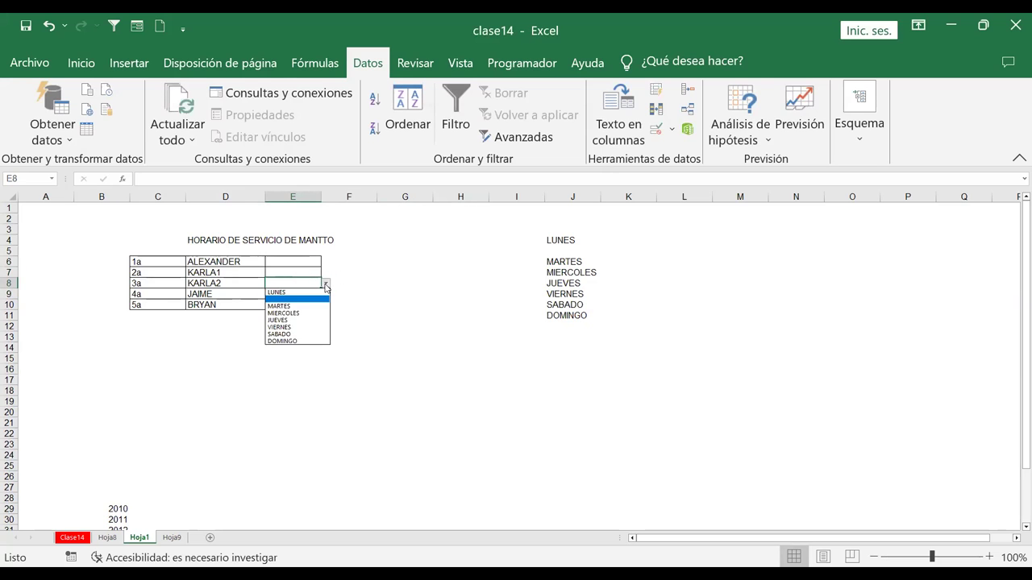
left_click(298, 290)
left_click(316, 296)
left_click(325, 297)
left_click(286, 347)
left_click(362, 295)
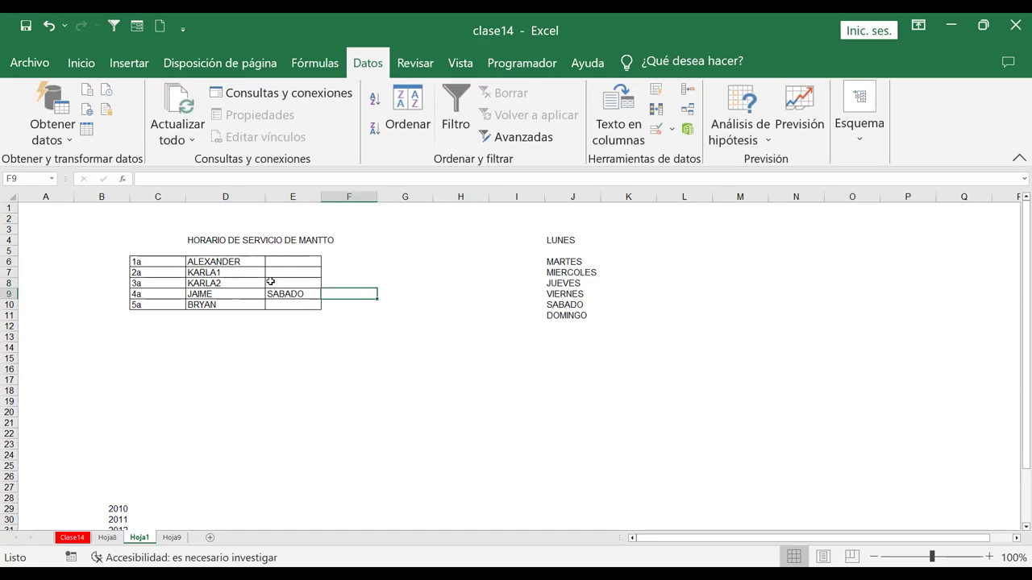
- Delete SABADO from E9 so the day cells E6:E10 are empty again
left_click(274, 283)
left_click(283, 272)
left_click(283, 262)
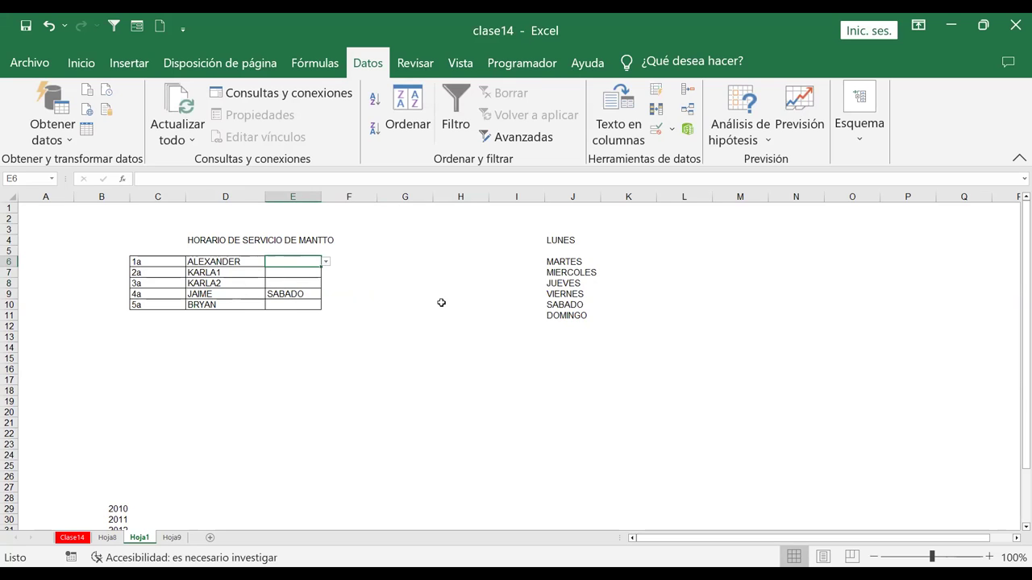
left_click(278, 295)
key("Delete")
left_click(358, 332)
mouse_move(307, 261)
left_mouse_down()
mouse_move(301, 317)
mouse_move(301, 305)
left_mouse_up()
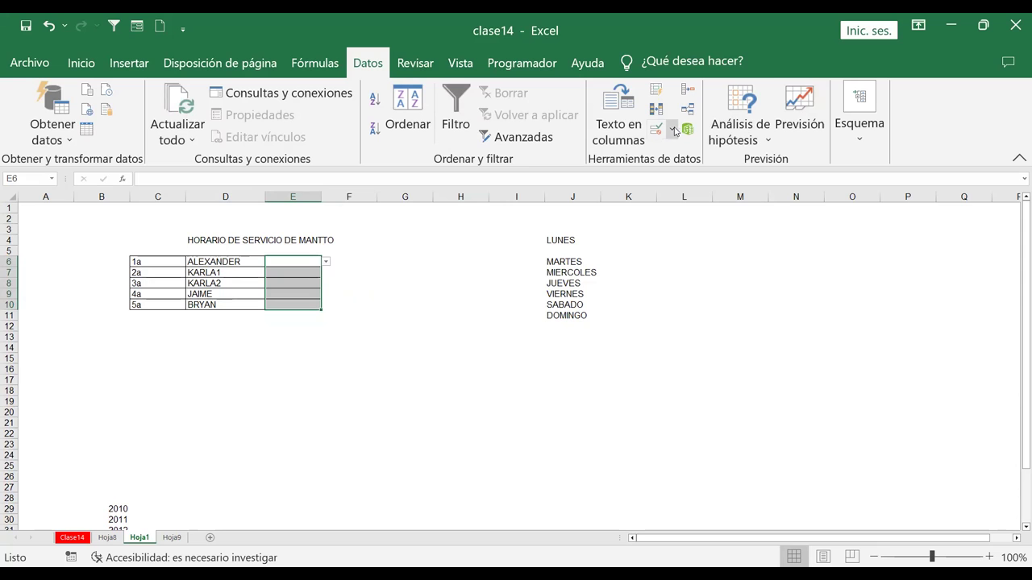
- Wipe E6:E10 with Borrar todo, then reapply All Borders to those cells
left_click(80, 63)
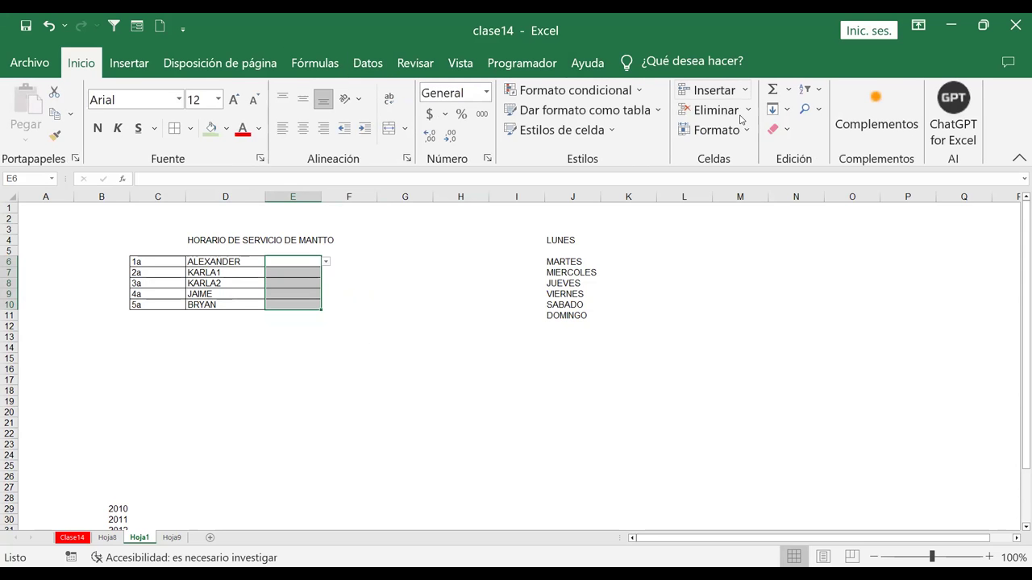
left_click(786, 130)
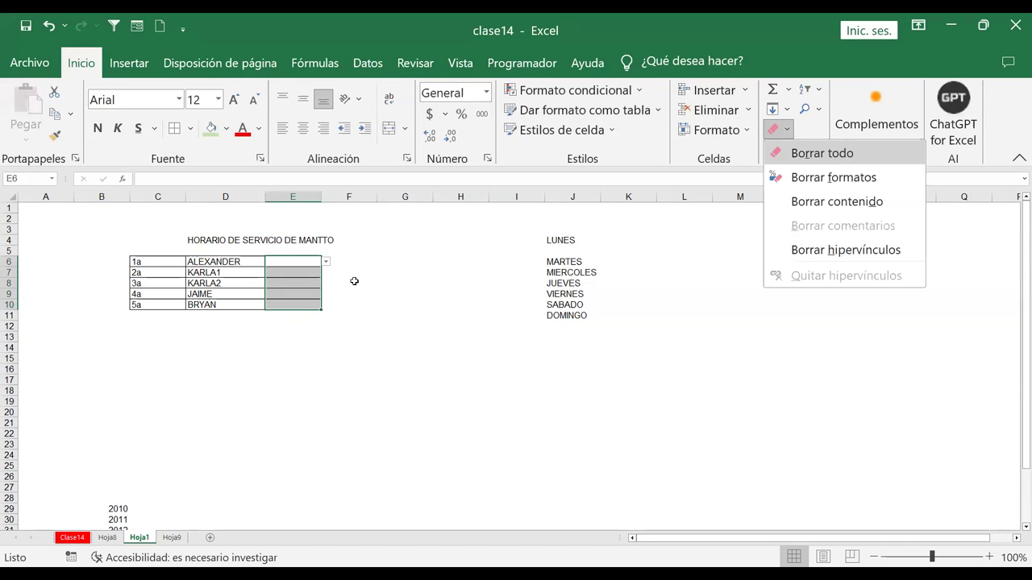
left_click(807, 153)
left_click_drag(284, 258, 283, 303)
left_click(174, 128)
left_click(385, 281)
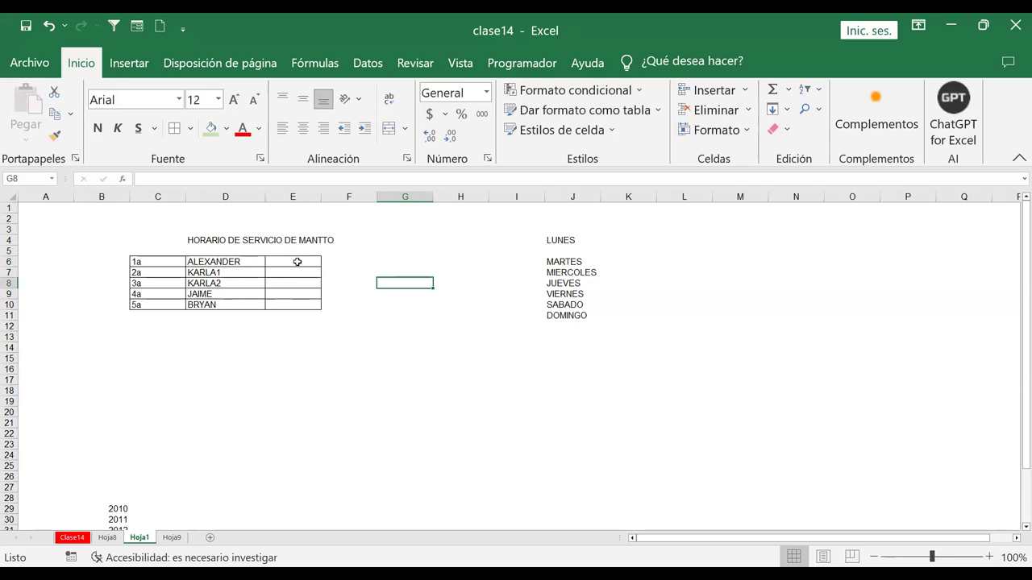
left_click_drag(298, 263, 286, 300)
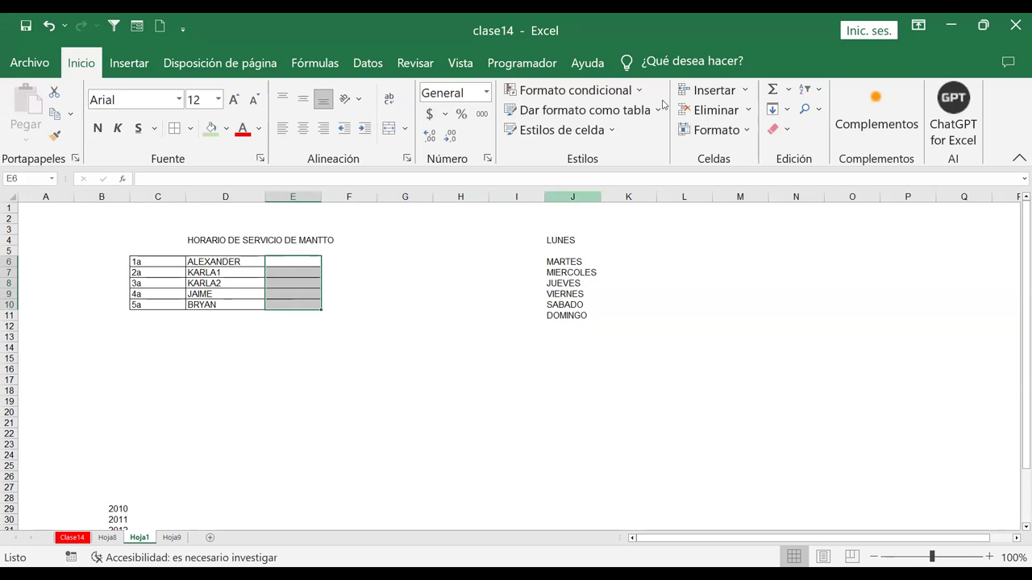
- Reapply Lista validation to E6:E10, Omitir blancos unchecked, source =DIASSEMANA inserted via F3
left_click(369, 64)
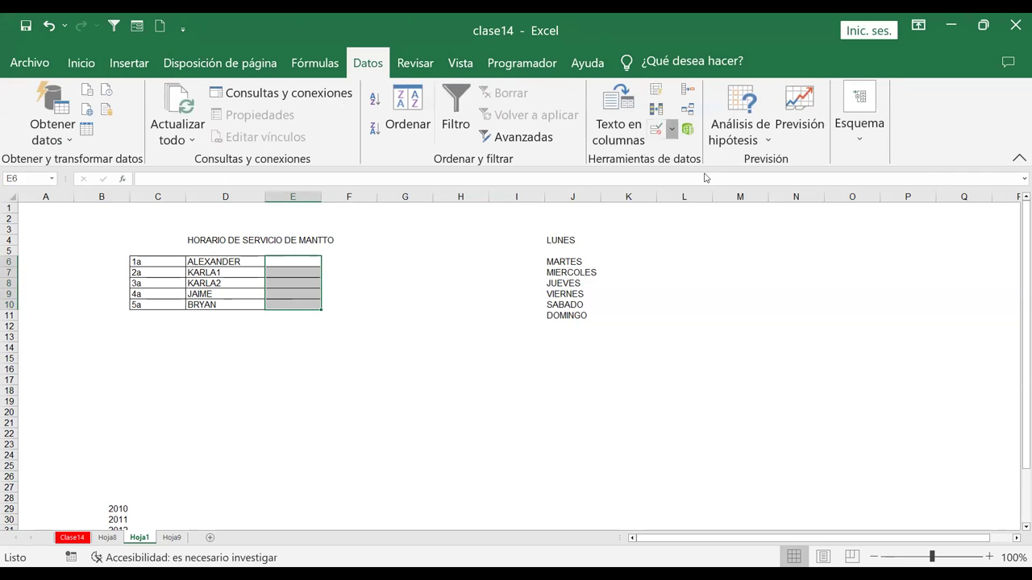
left_click(655, 129)
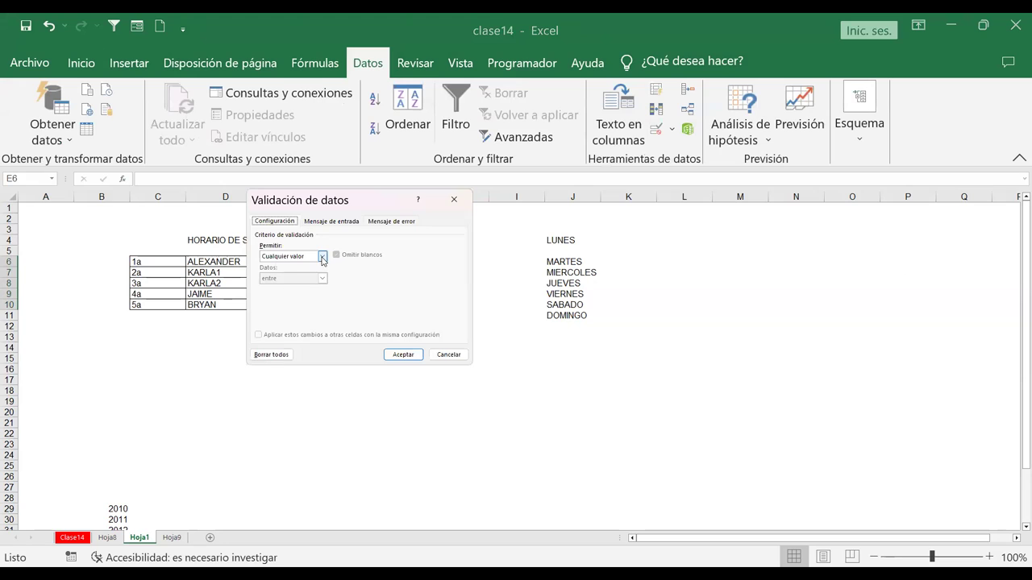
left_click(321, 257)
left_click(275, 288)
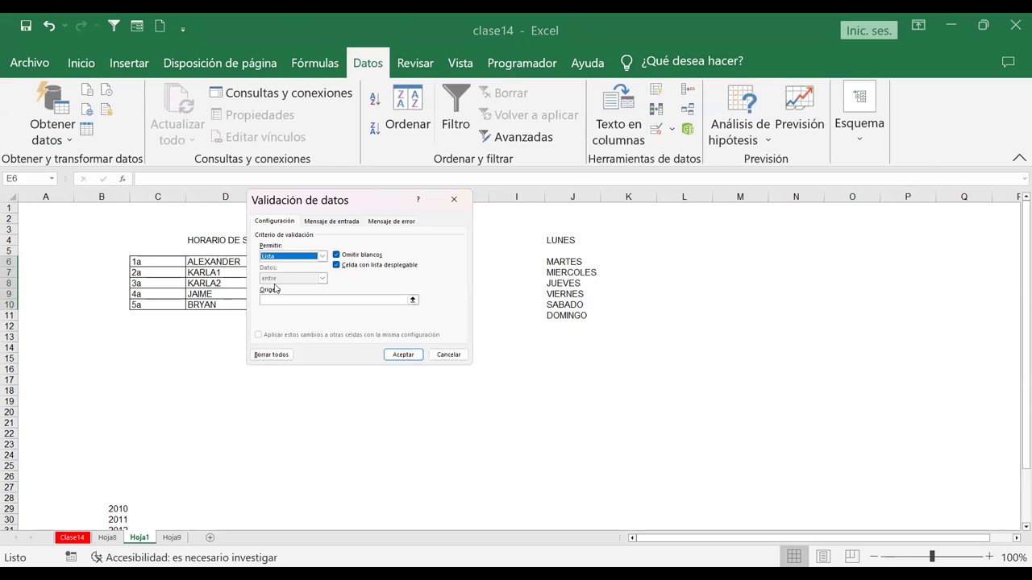
left_click(336, 255)
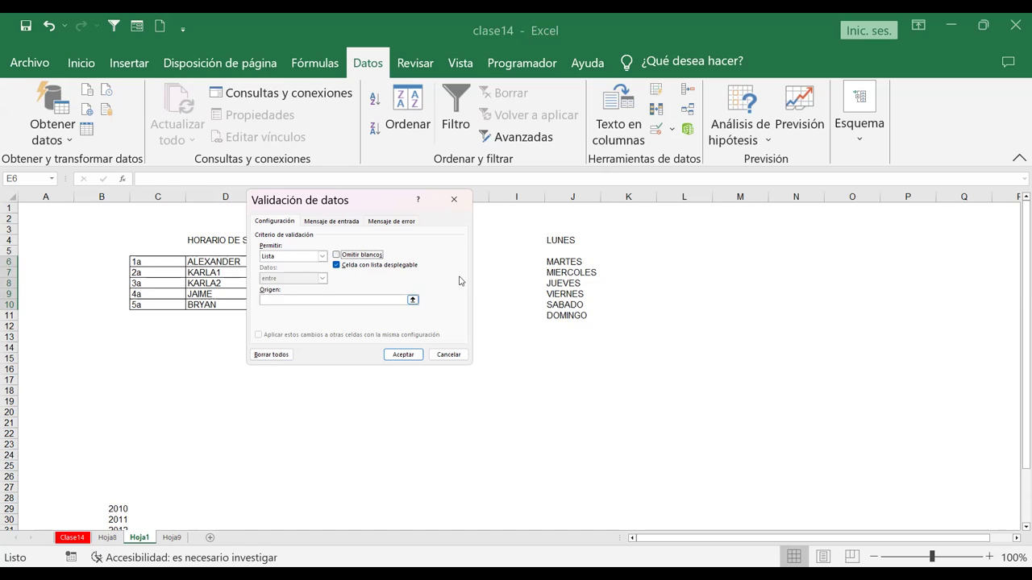
left_click(284, 300)
type("=")
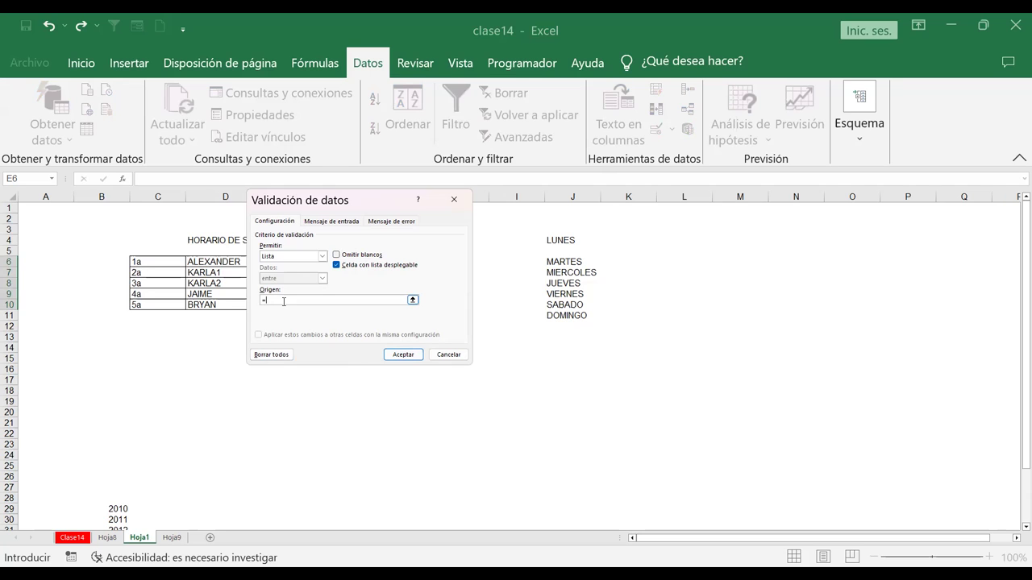
key("F3")
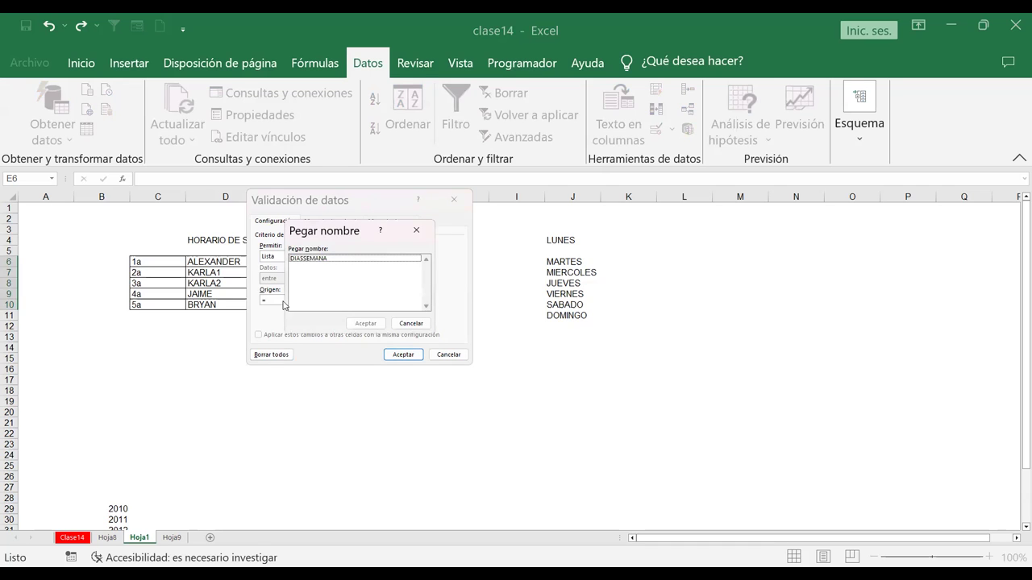
left_click(317, 259)
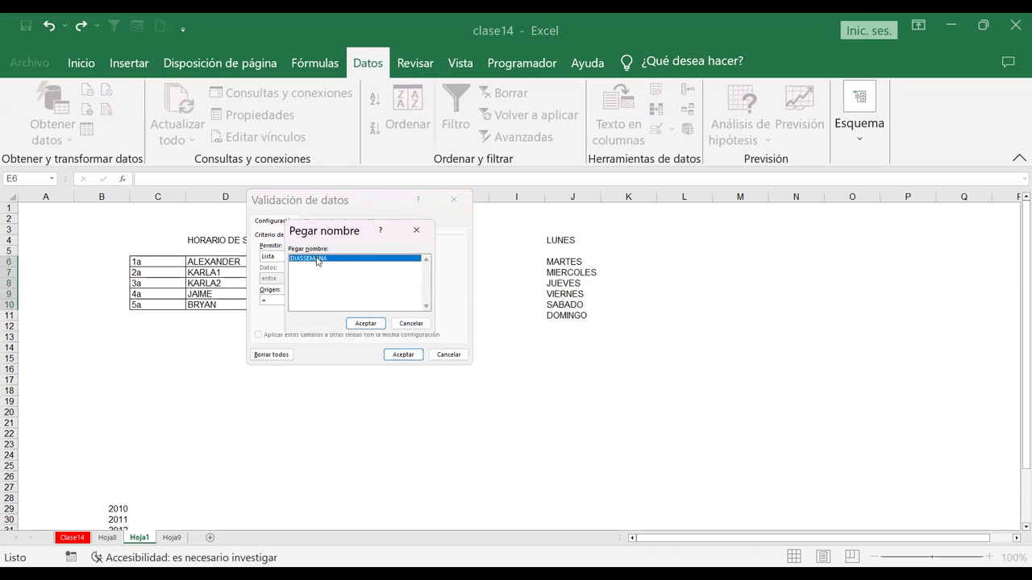
double_click(329, 260)
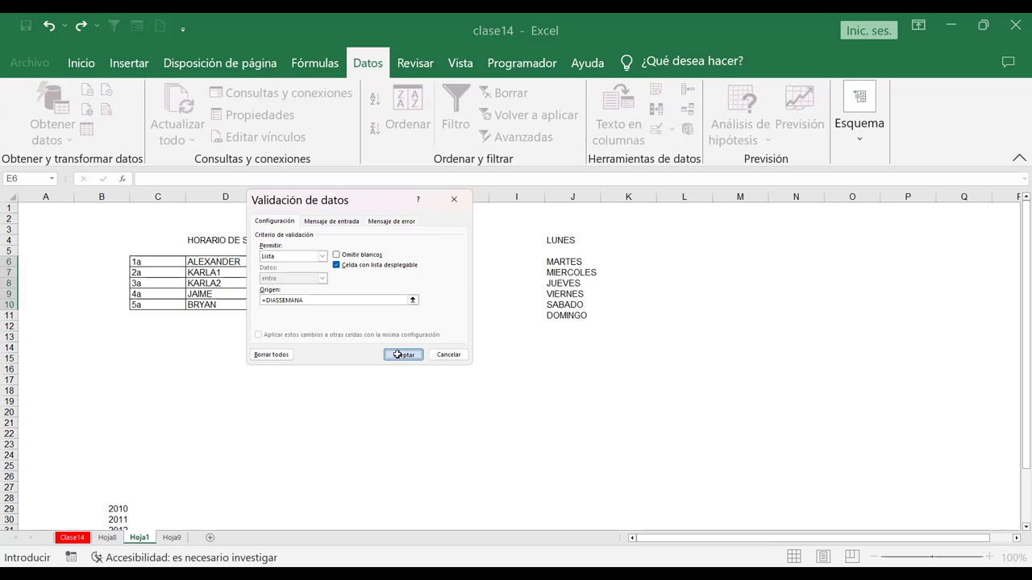
left_click(403, 355)
left_click(293, 358)
left_click(300, 261)
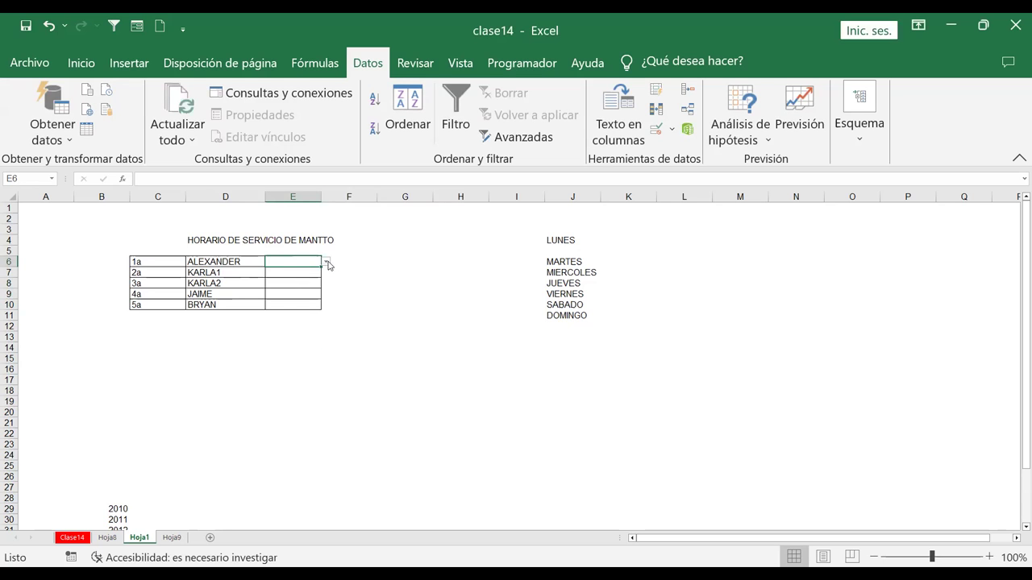
- Open the weekday dropdowns in E6, E8 and E9 and close each without choosing a day
left_click(326, 263)
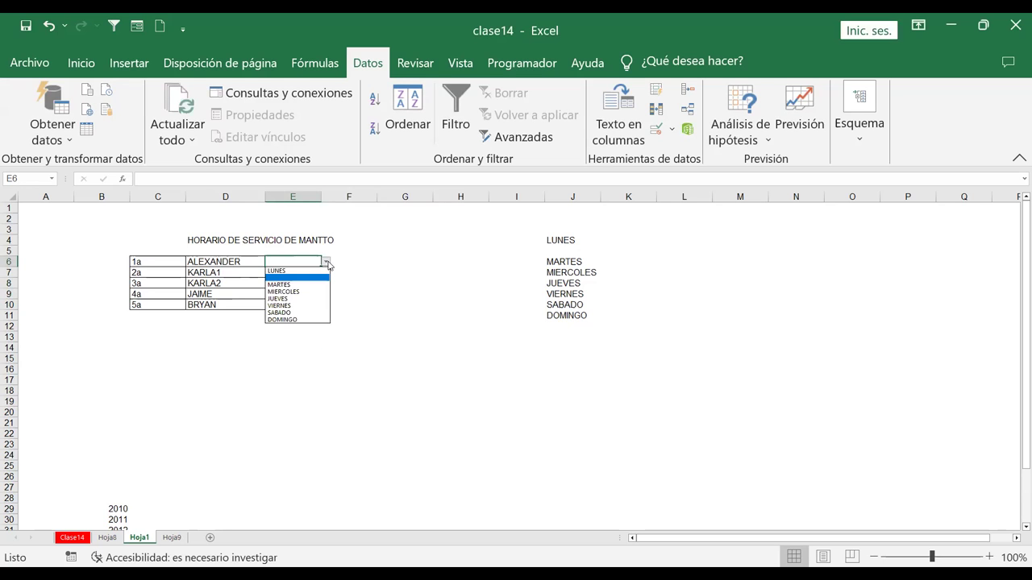
key("Escape")
left_click(294, 285)
left_click(327, 284)
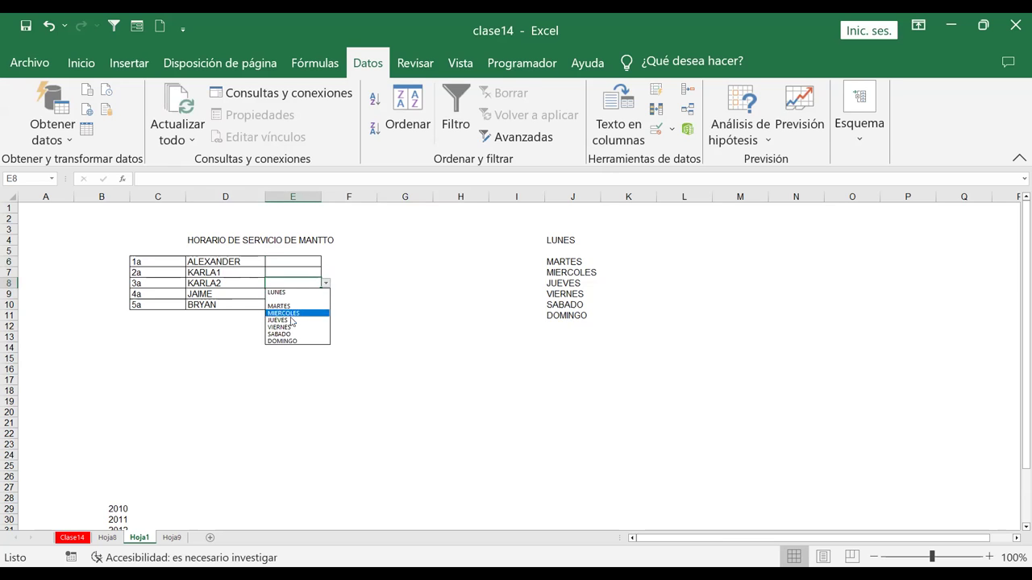
left_click(298, 299)
left_click(300, 292)
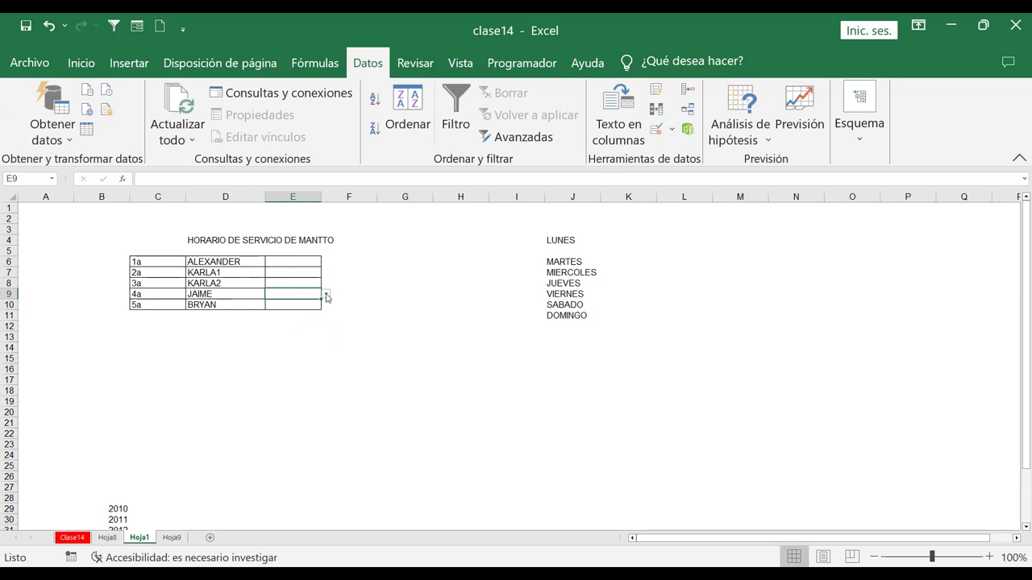
left_click(326, 297)
left_click(364, 303)
- Remove the dropdown lists from E6:E10 with Borrar todo, then reselect E6:E10
left_click_drag(297, 260, 293, 304)
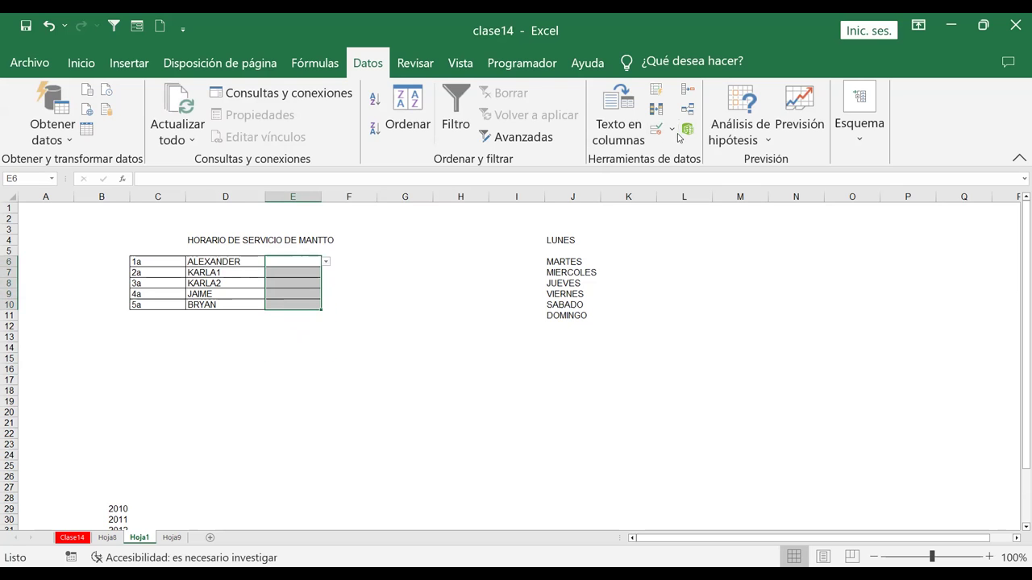
left_click(80, 62)
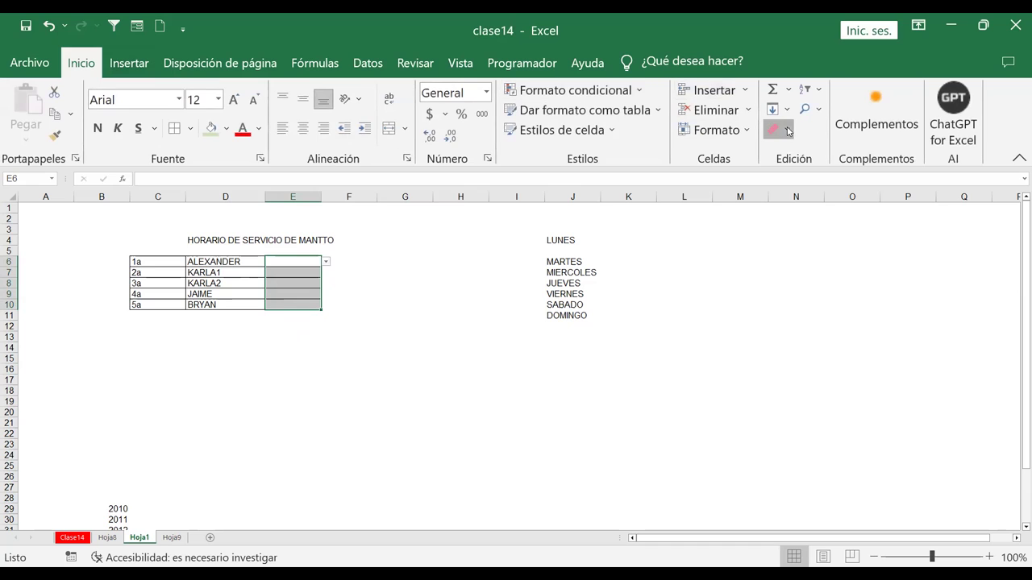
left_click(347, 334)
left_click_drag(293, 263, 284, 305)
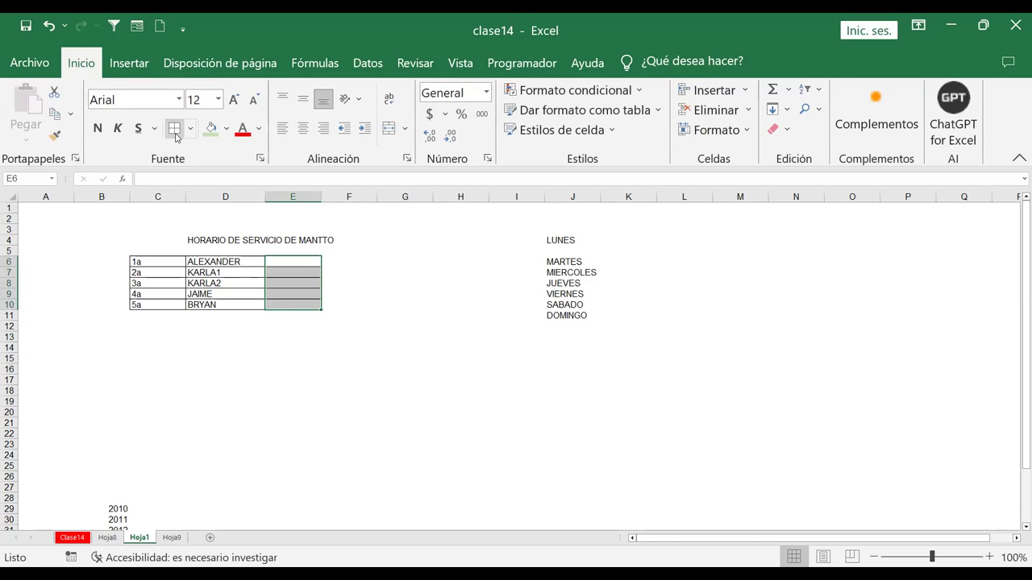
left_click(368, 65)
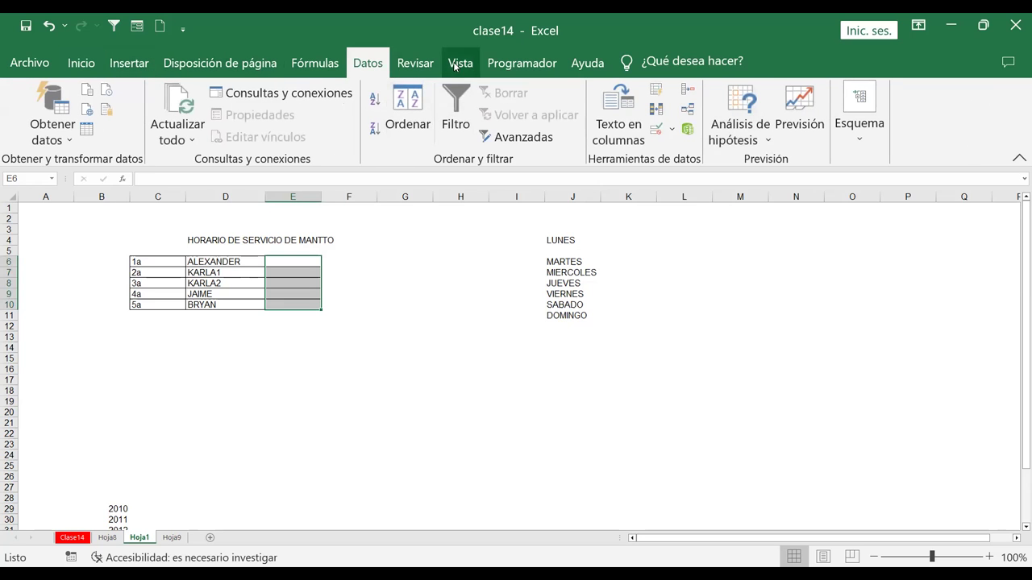
- Give E6:E10 a List validation with source =DIASSEMANA, pasted from the named ranges
left_click(655, 129)
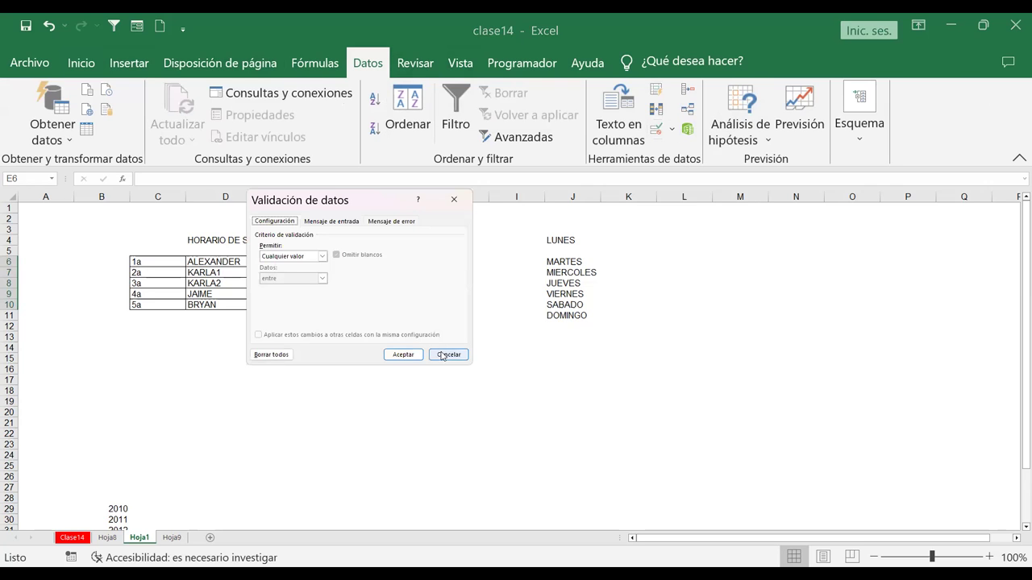
left_click(266, 256)
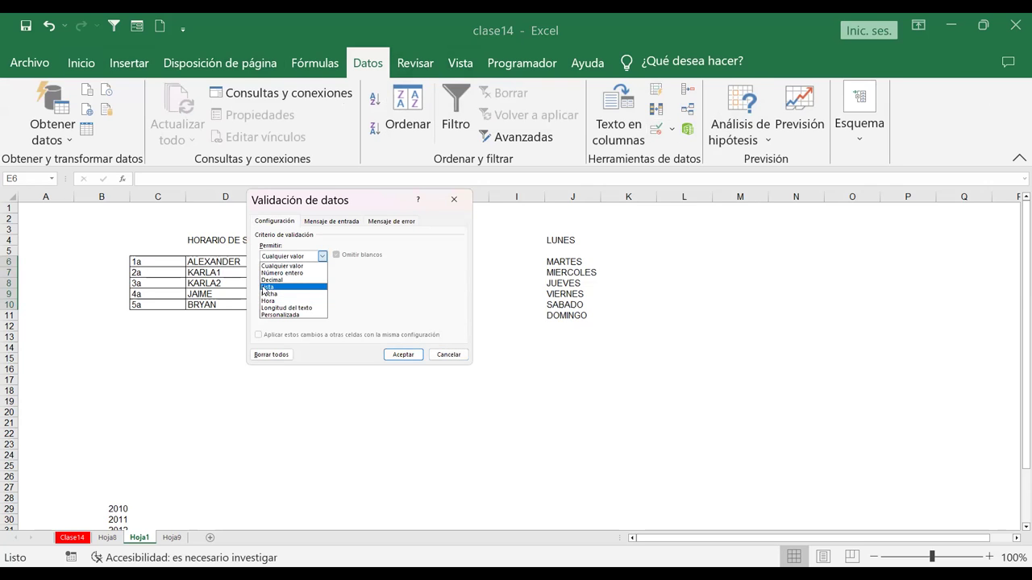
left_click(266, 287)
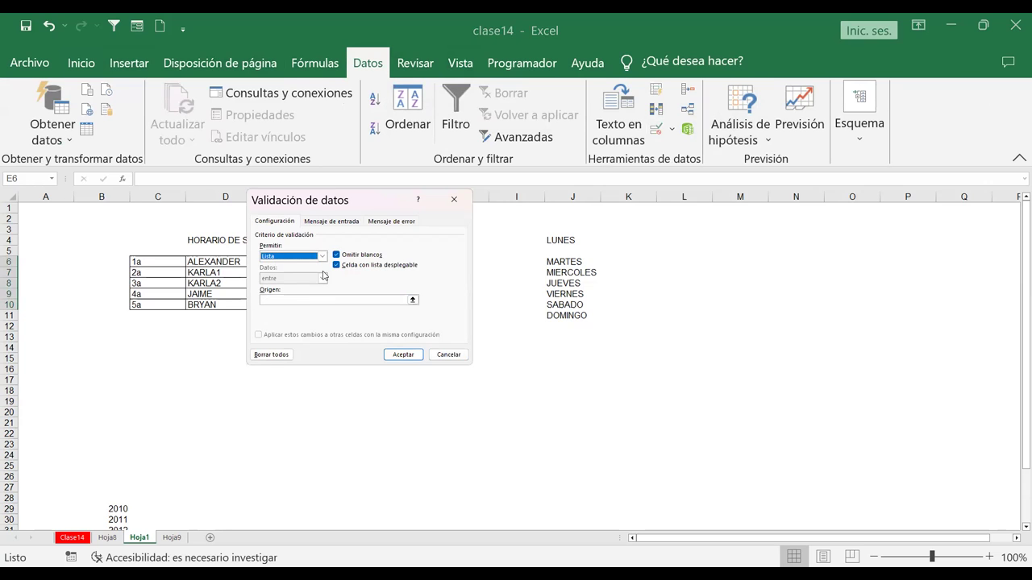
left_click(297, 300)
type("=")
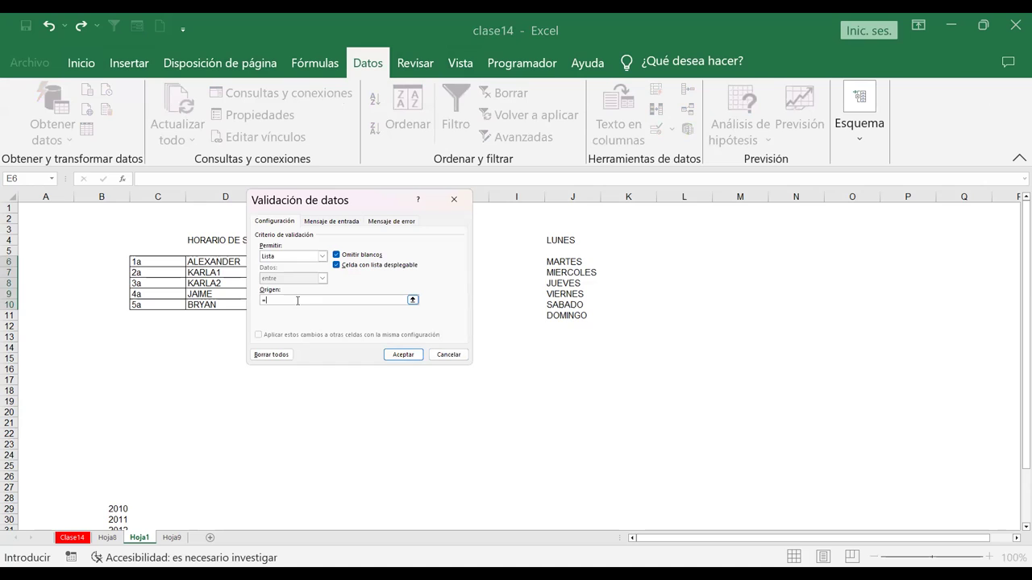
key("F3")
left_click(319, 258)
double_click(319, 259)
left_click(402, 359)
left_click(312, 358)
- Open E6's dropdown to confirm it lists LUNES through DOMINGO
left_click(294, 263)
left_click(329, 262)
left_click(305, 263)
left_click(327, 263)
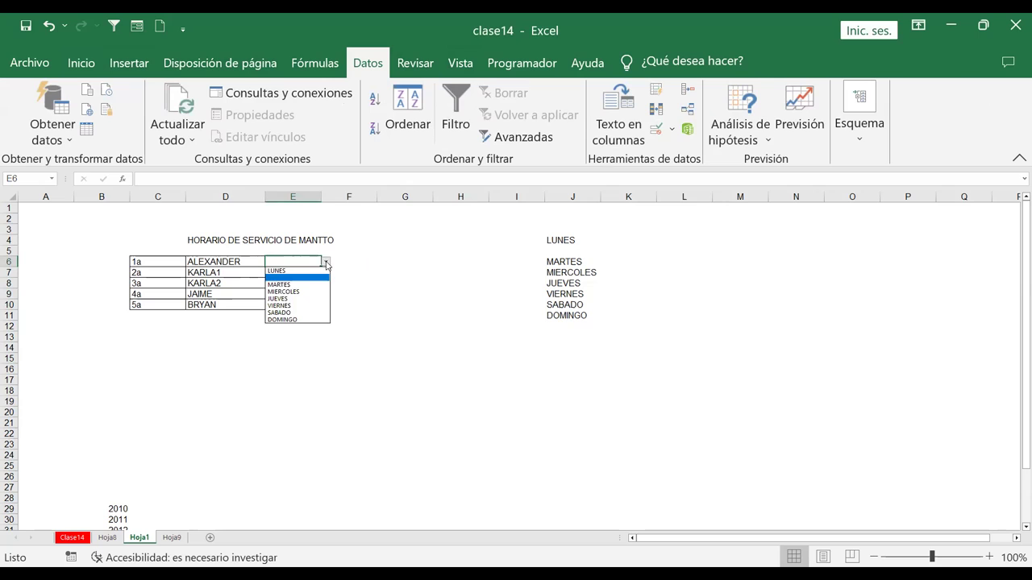
- Pick DOMINGO for E6, MARTES for E7 and SABADO for E8 from their dropdowns
left_click(284, 319)
left_click(289, 279)
left_click(288, 272)
left_click(326, 273)
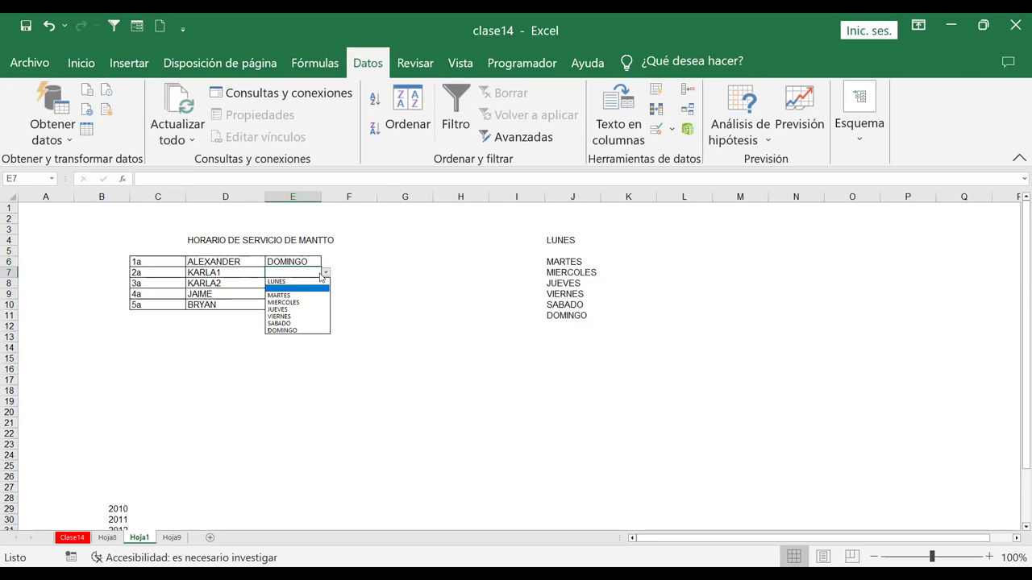
left_click(276, 295)
left_click(288, 283)
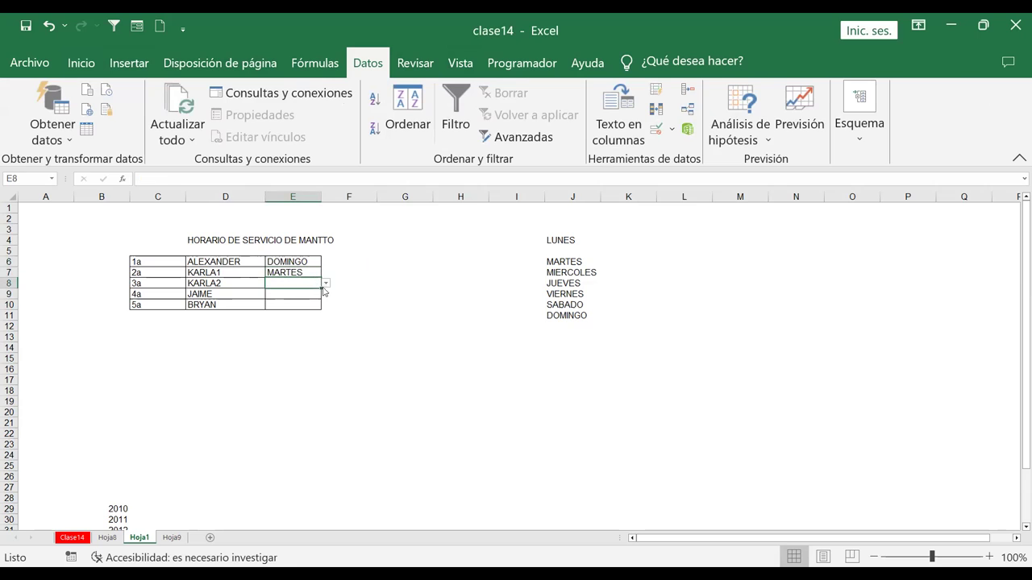
left_click(325, 284)
left_click(280, 333)
- Pick VIERNES for both E9 and E10 from their dropdowns
left_click(289, 296)
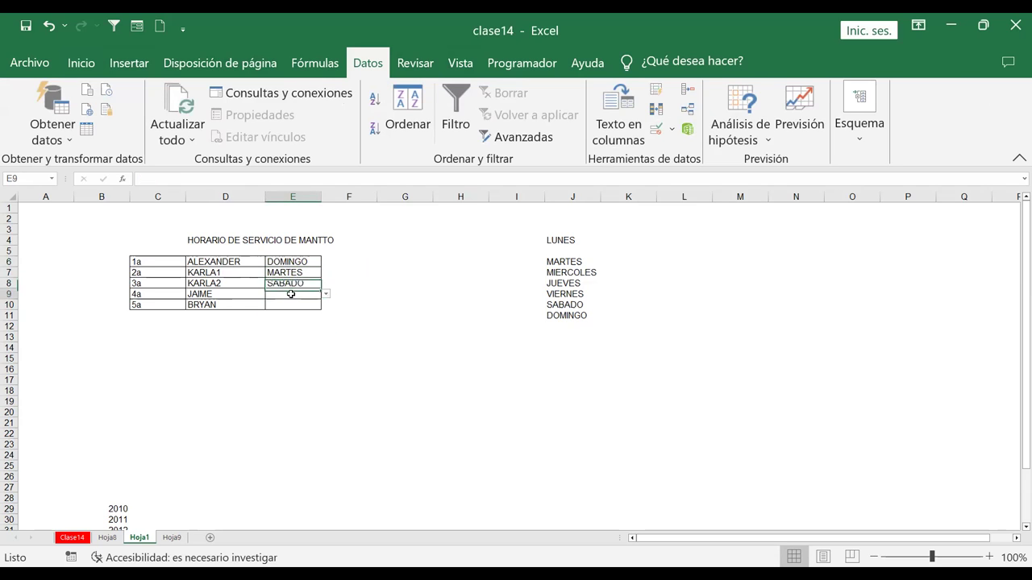
left_click(324, 296)
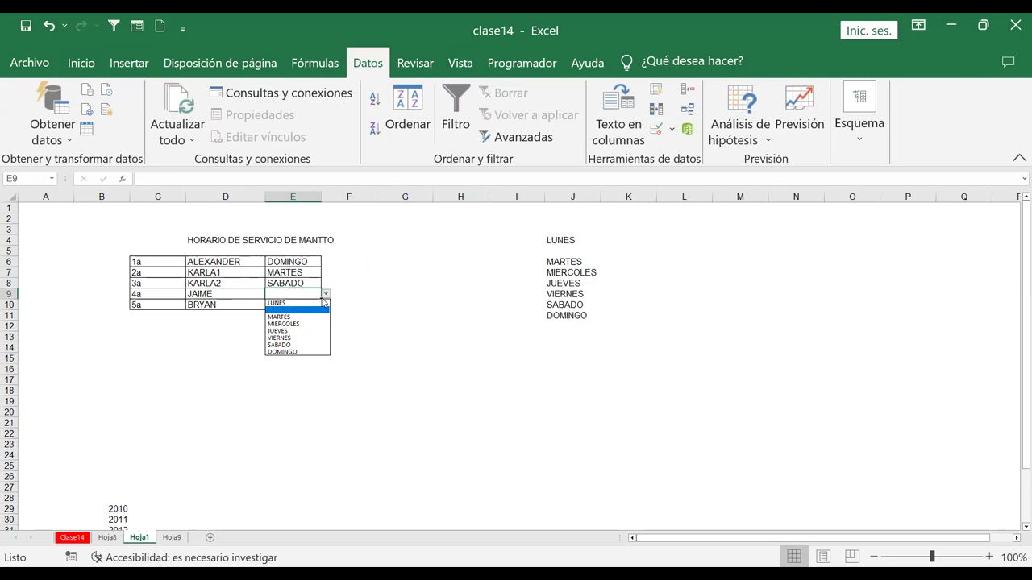
left_click(279, 338)
left_click(307, 302)
left_click(326, 305)
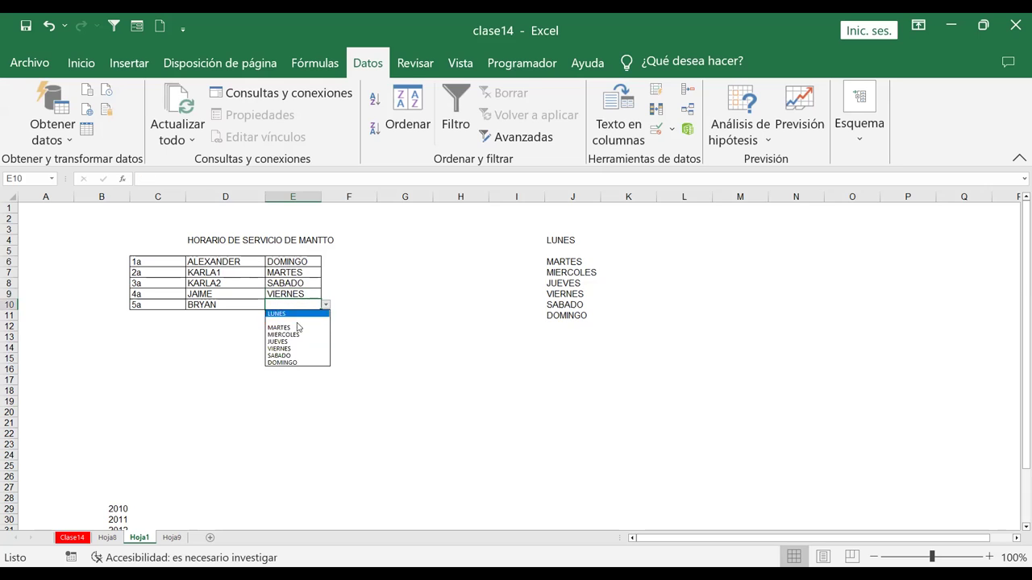
left_click(291, 349)
left_click(403, 301)
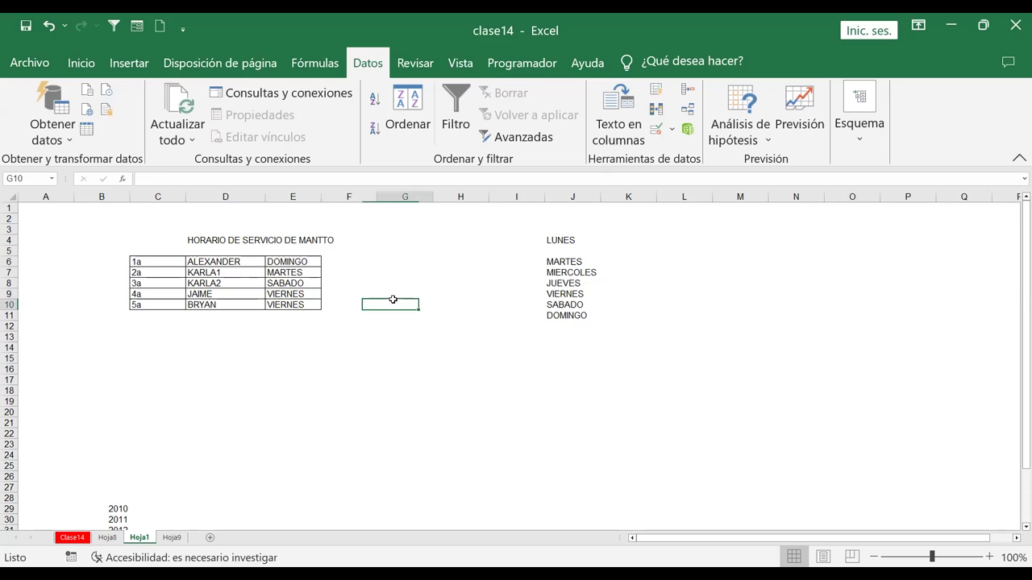
- Select the schedule table C6:E10, then check the technician cells in column C
left_click_drag(145, 260, 283, 302)
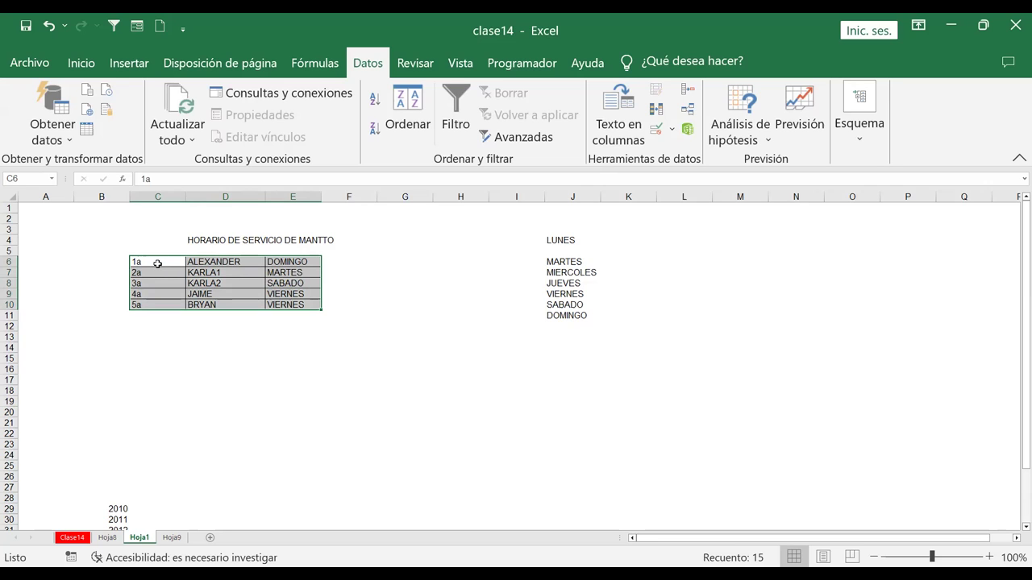
left_click(158, 264)
left_click(154, 305)
left_click(158, 283)
left_click(158, 267)
left_click(152, 272)
left_click(156, 286)
left_click(154, 295)
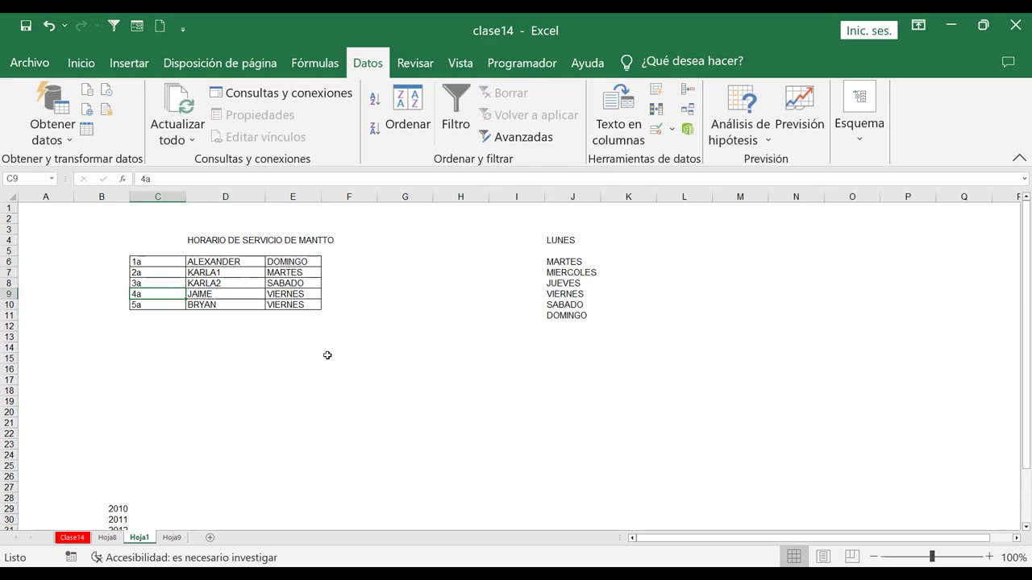
left_click(289, 334)
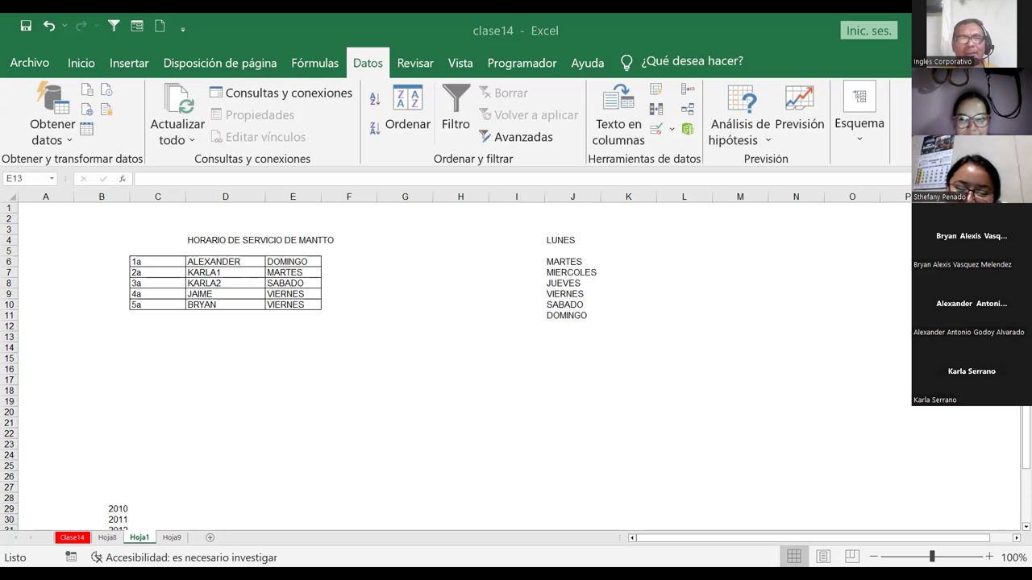
- Select the empty range G6:G19, then choose cell L5 for a new dropdown
left_click(392, 325)
left_click(411, 283)
left_click(393, 265)
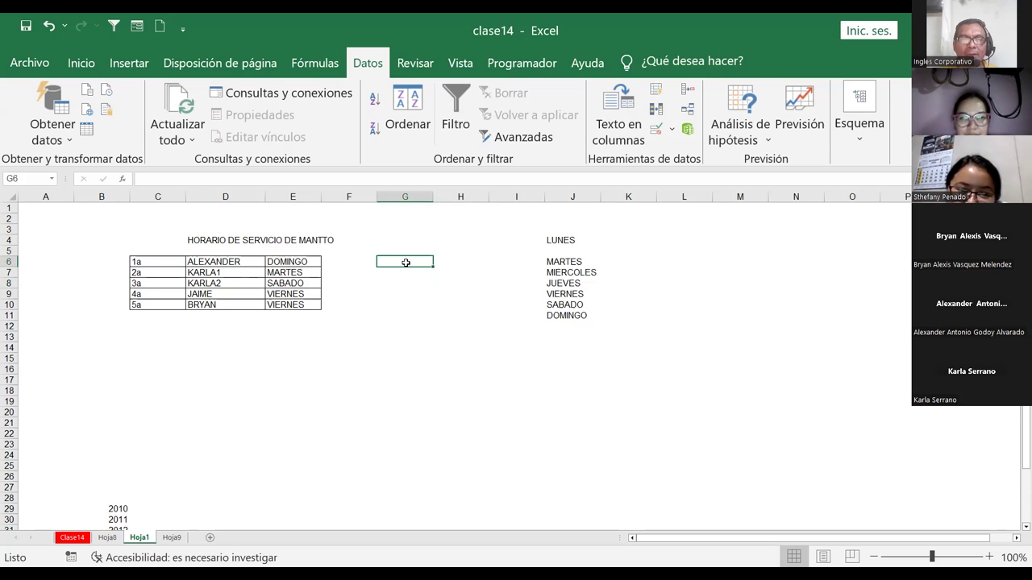
left_click_drag(406, 263, 396, 399)
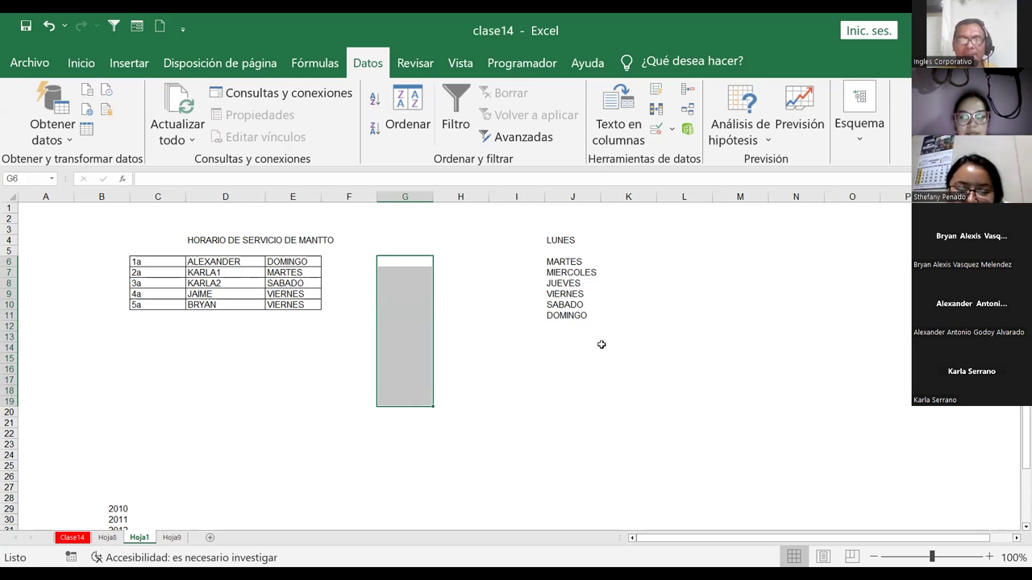
left_click(673, 248)
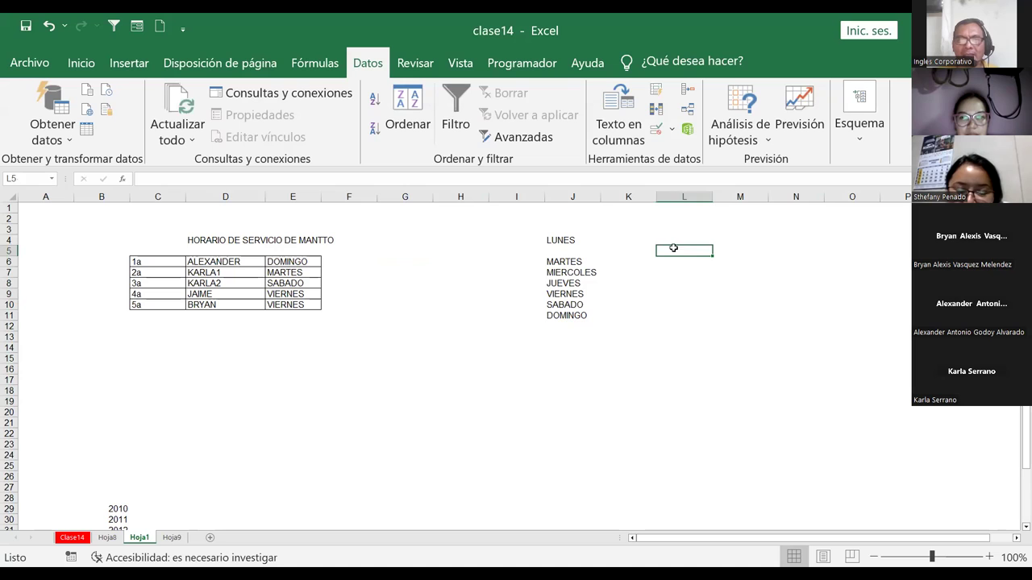
left_click(81, 63)
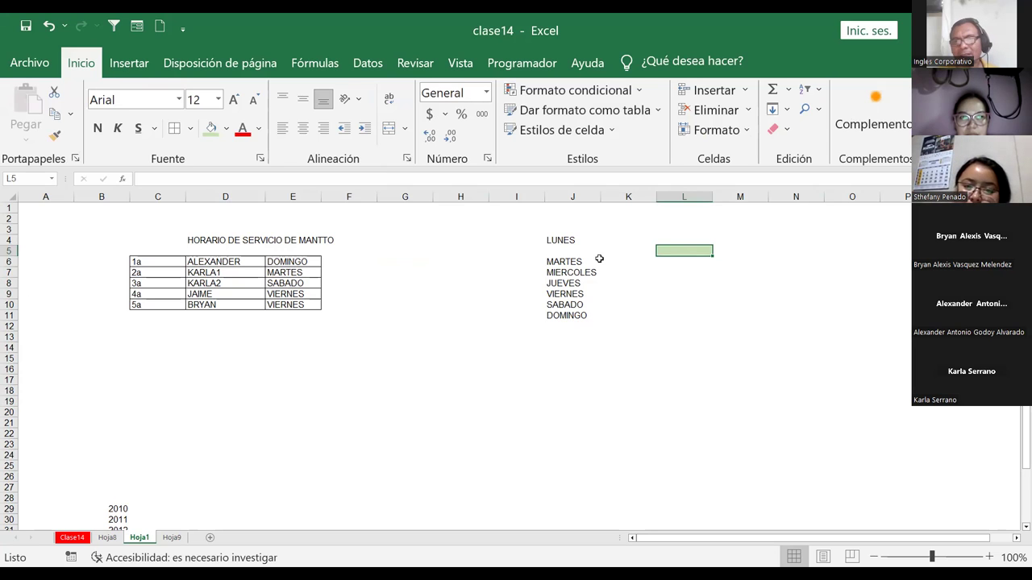
right_click(687, 258)
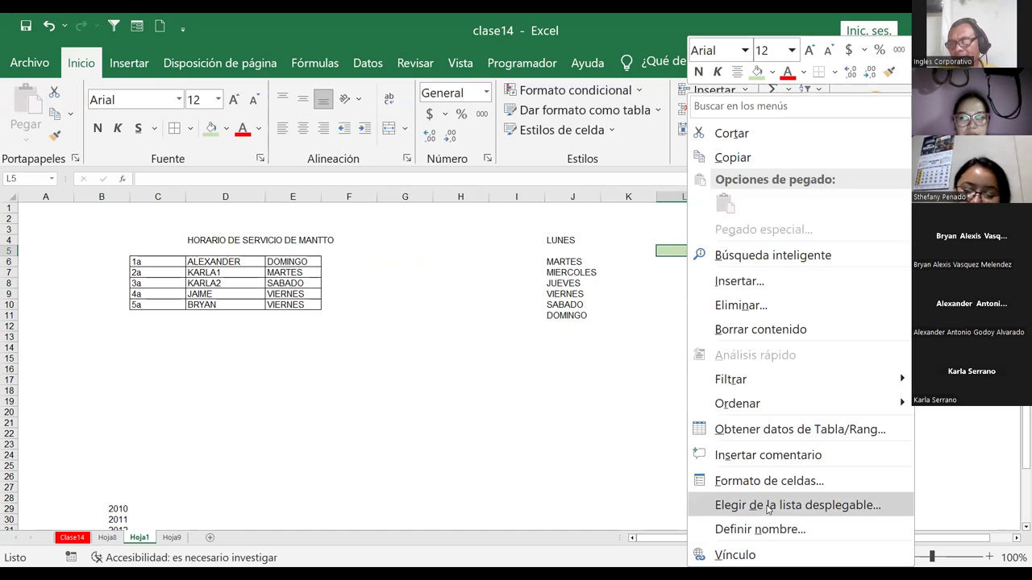
left_click(685, 258)
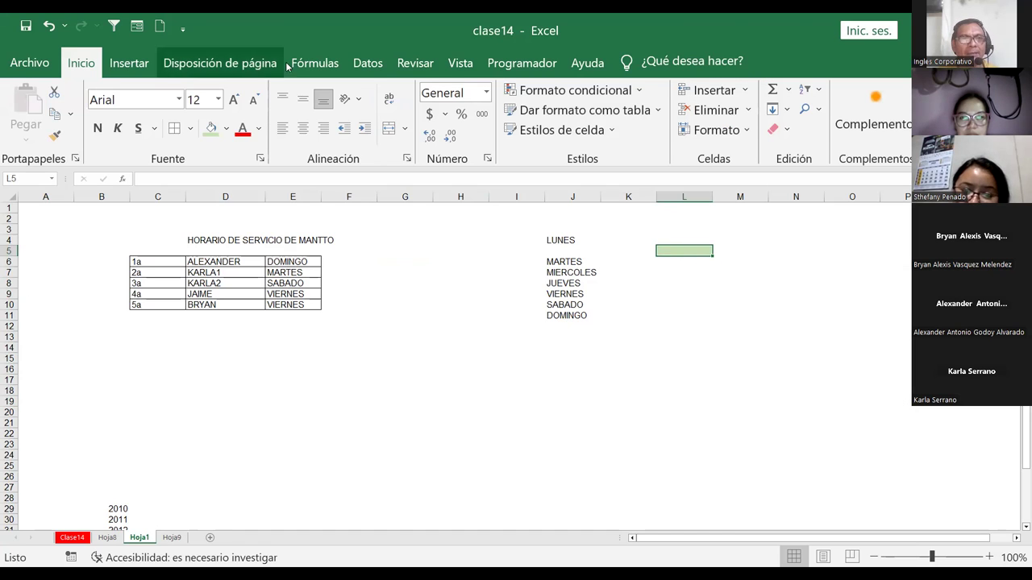
- Give L5 a List validation whose source is the days range =$J$6:$J$11
left_click(355, 64)
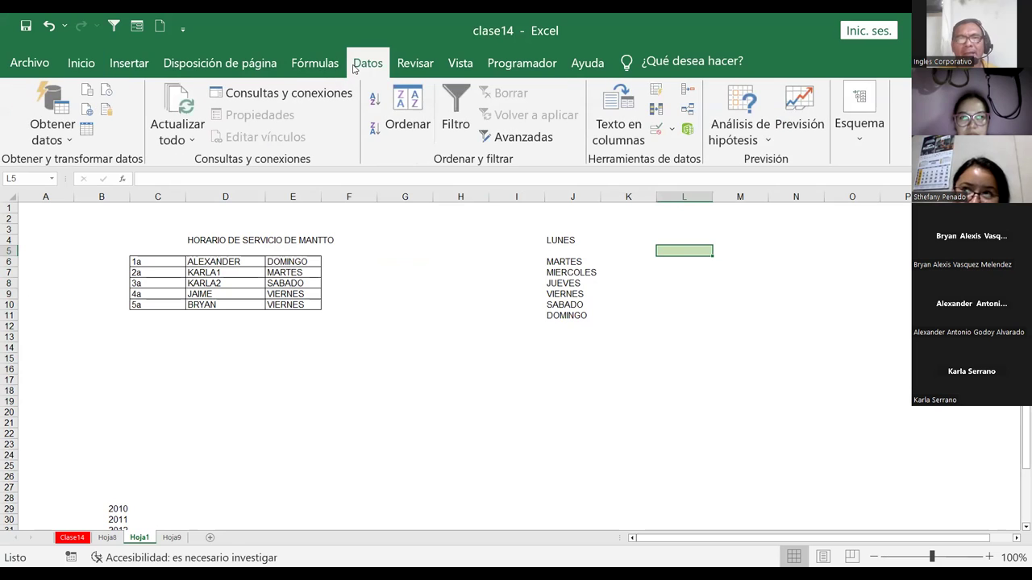
left_click(672, 130)
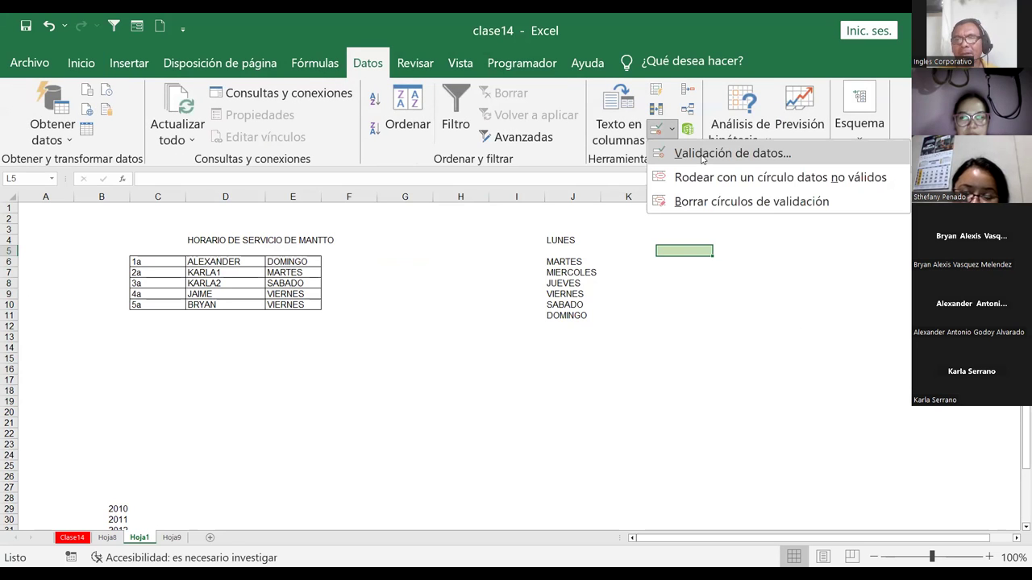
left_click(702, 159)
key("alt+Down")
key("Down")
key("Down")
key("Down")
key("Return")
left_click(409, 300)
left_click(412, 301)
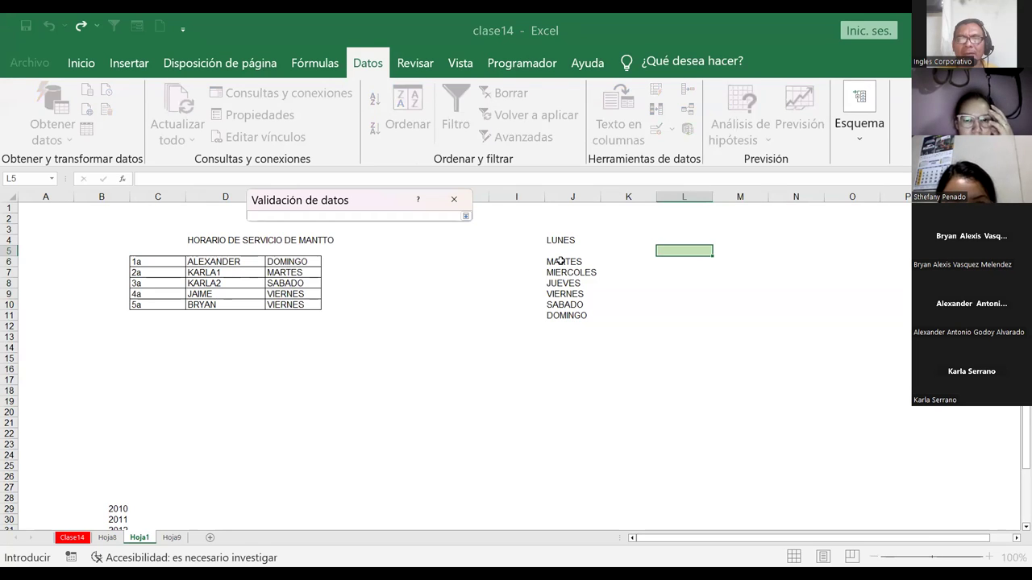
left_click_drag(559, 262, 551, 311)
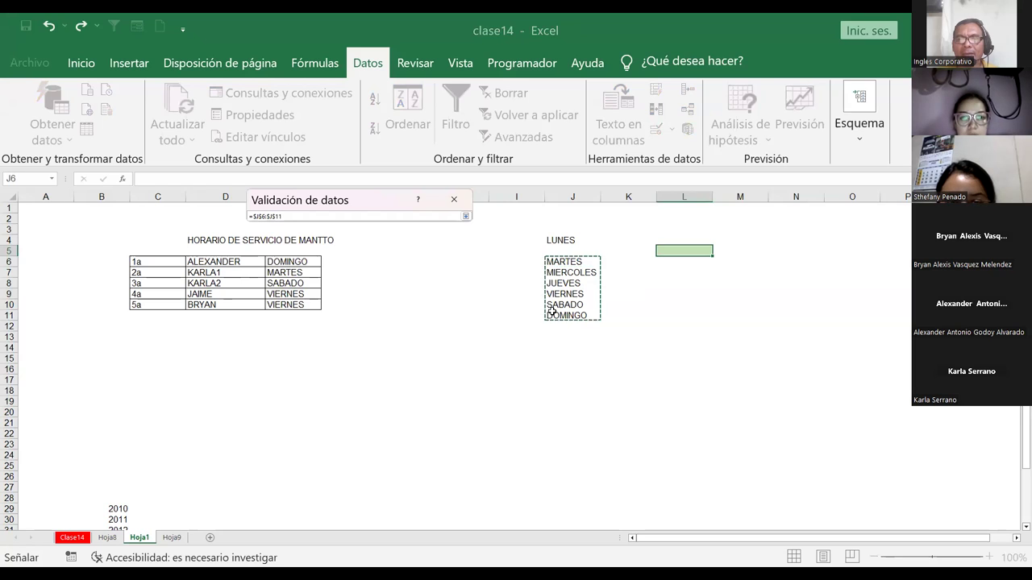
left_click(466, 217)
left_click(403, 357)
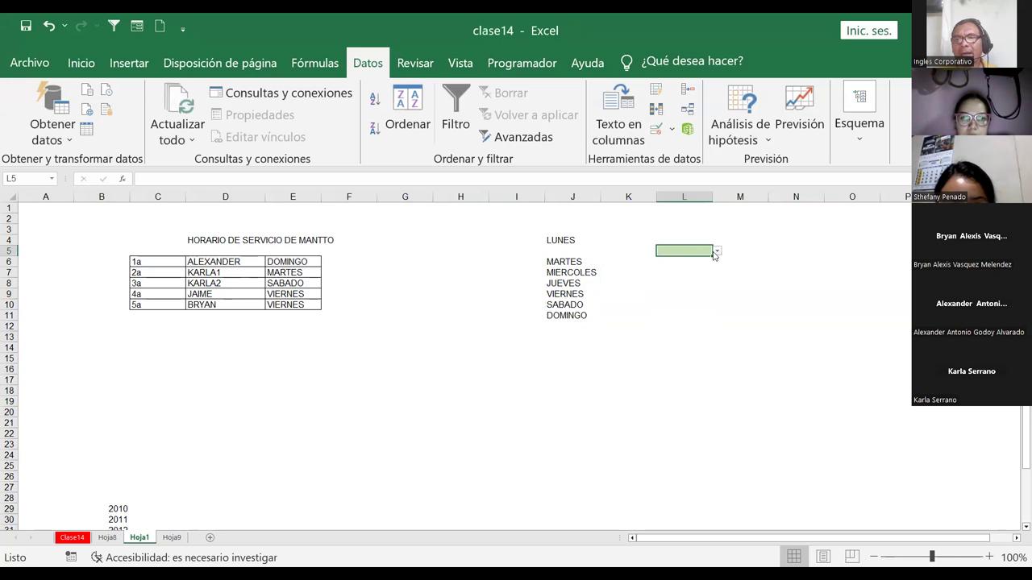
- Choose VIERNES from L5's new dropdown
left_click(718, 251)
left_click(672, 286)
left_click(672, 293)
- Type ENERO into K16 to begin a months list
left_click(576, 381)
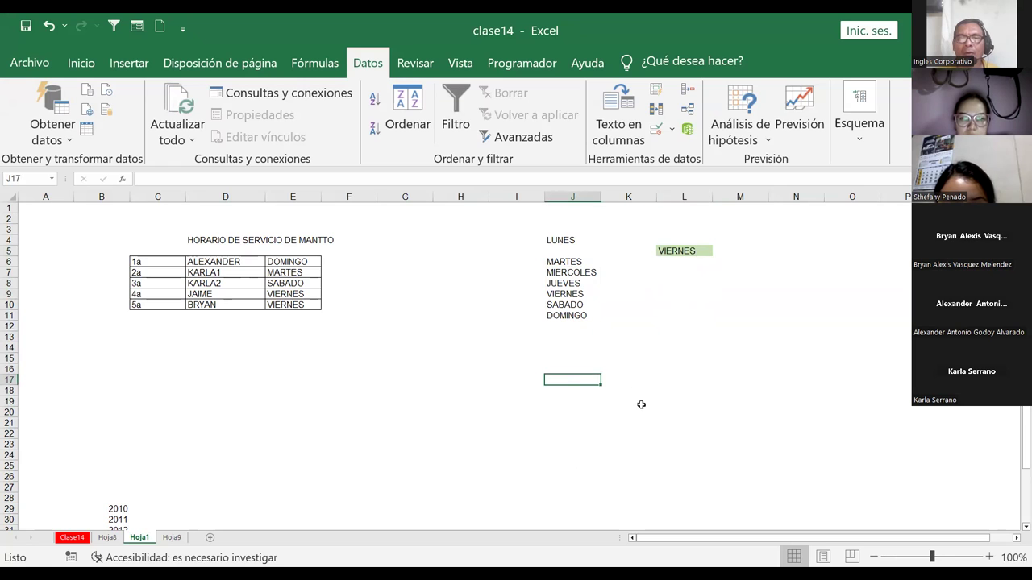
left_click(560, 263)
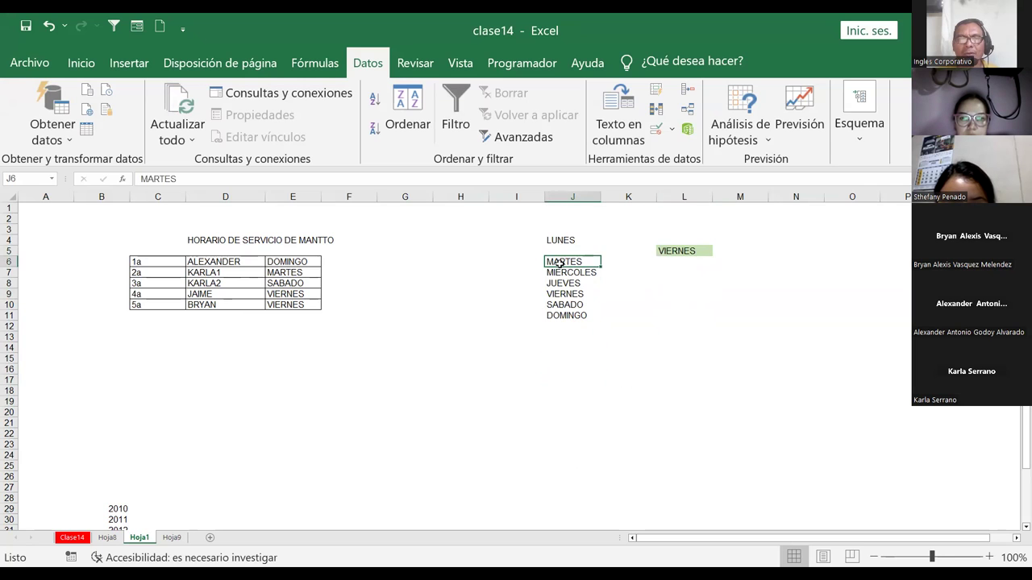
left_click(611, 365)
type("ENERO")
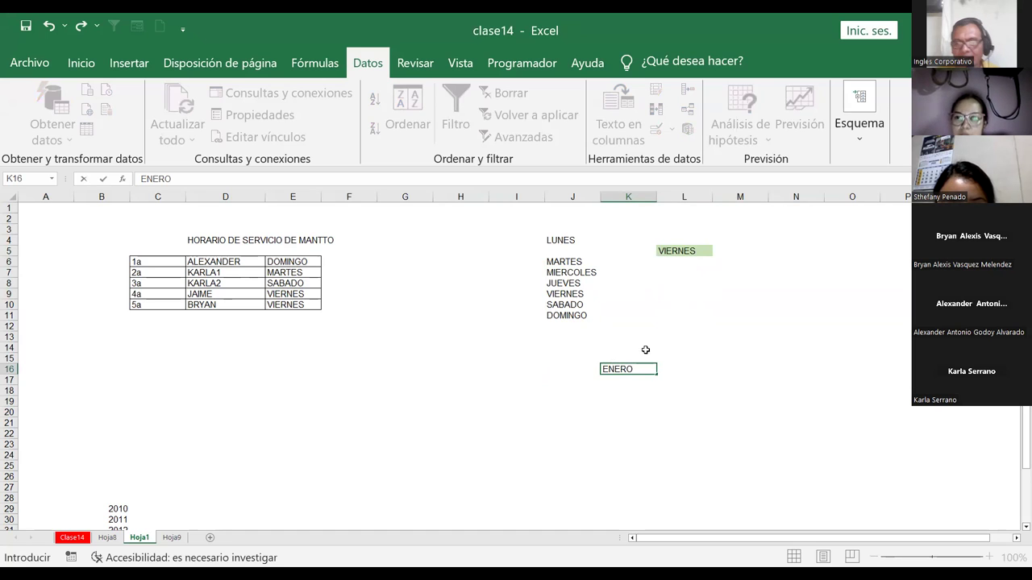
- Fill the months down from ENERO in K16 to DICIEMBRE in K27
left_click(644, 348)
left_click(634, 367)
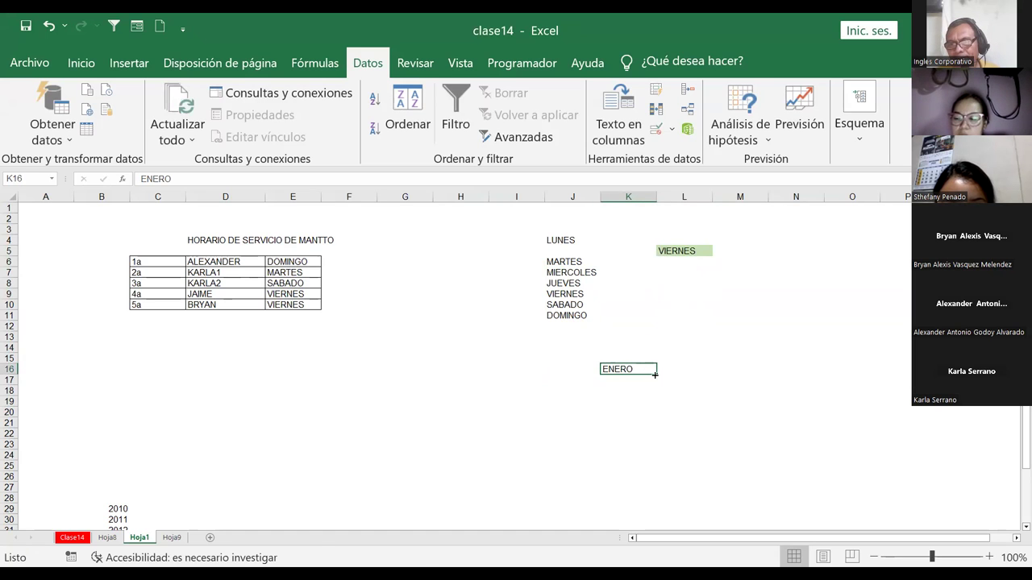
left_click_drag(657, 375, 655, 392)
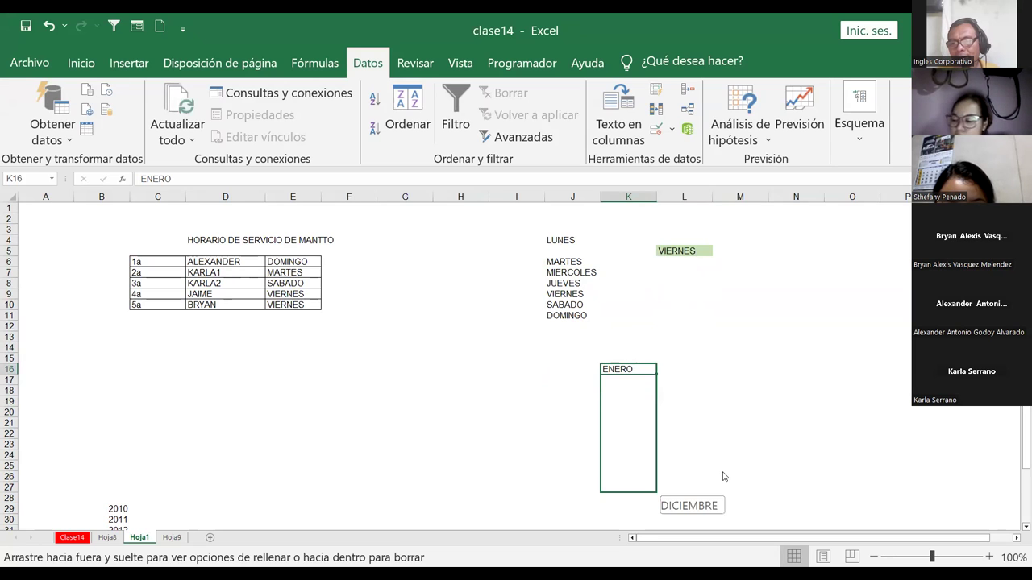
left_click_drag(655, 392, 657, 498)
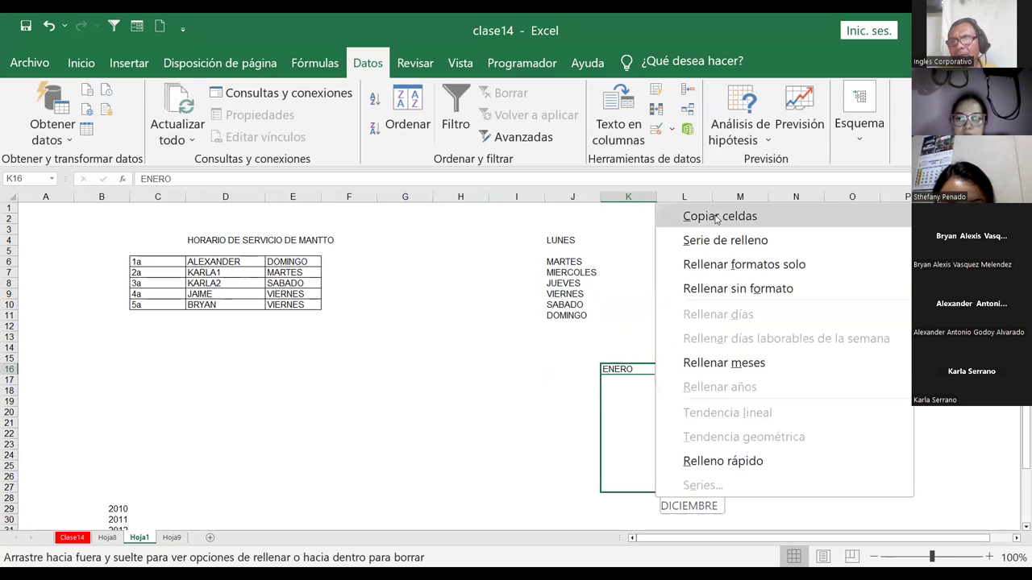
left_click(740, 390)
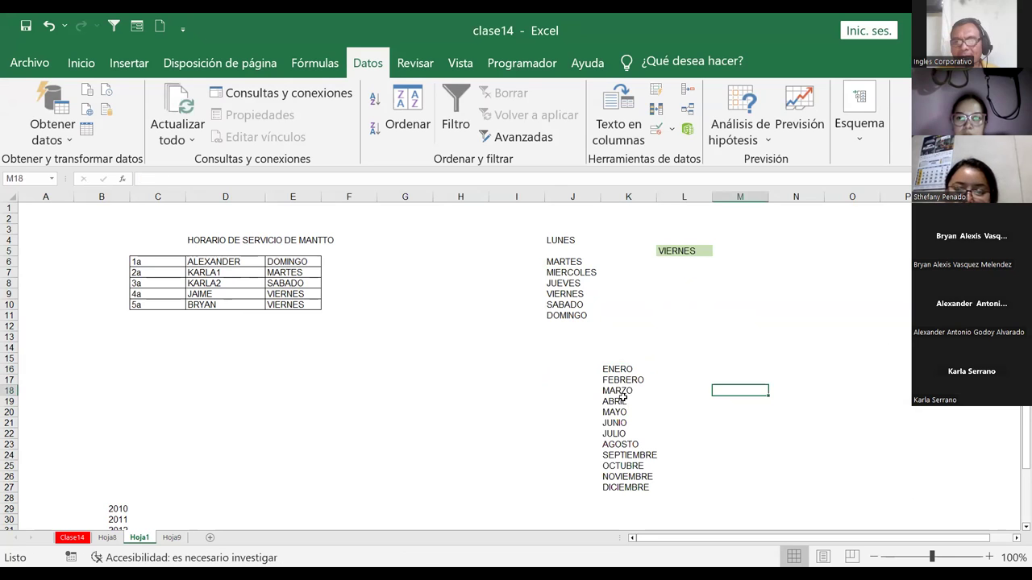
left_click(684, 260)
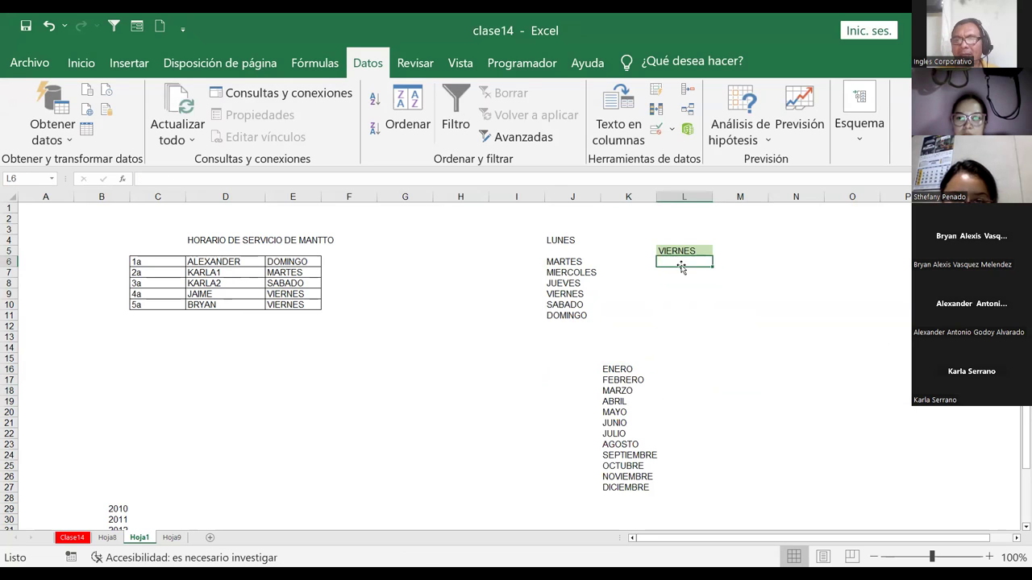
- Name the month range K16:K27 MESES through the Name Box
left_click_drag(619, 369, 626, 487)
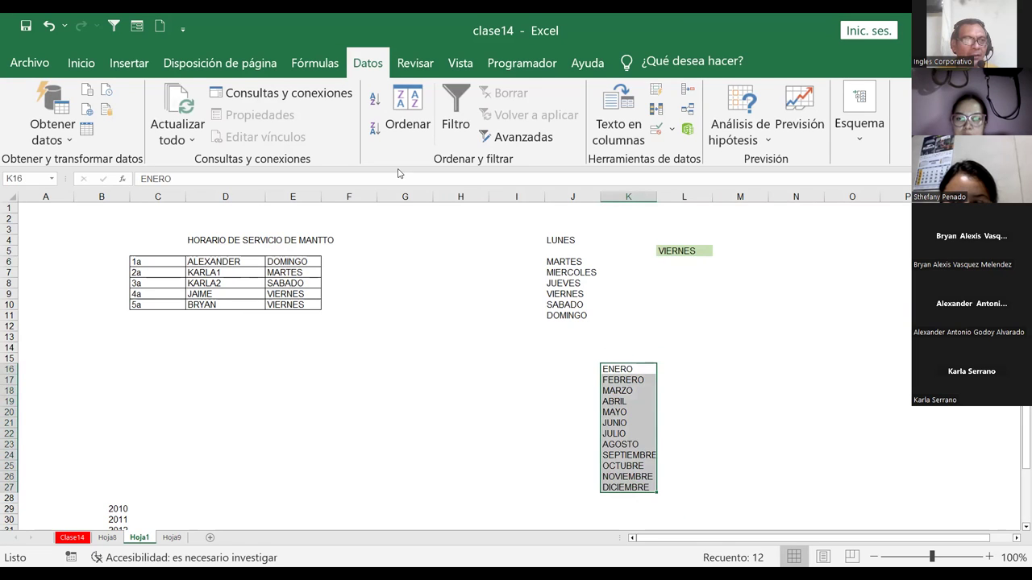
left_click(42, 179)
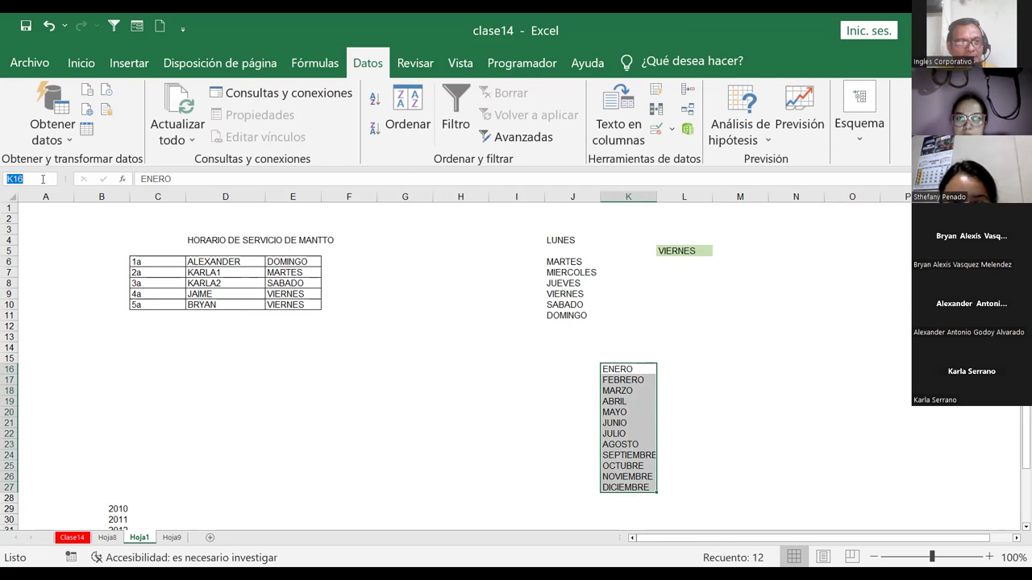
type("MESES")
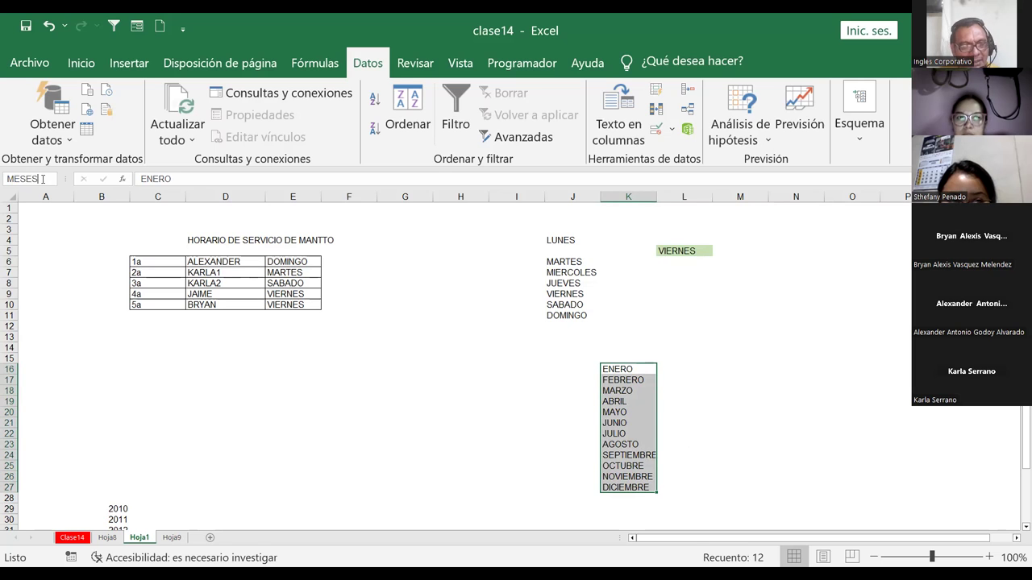
key("Return")
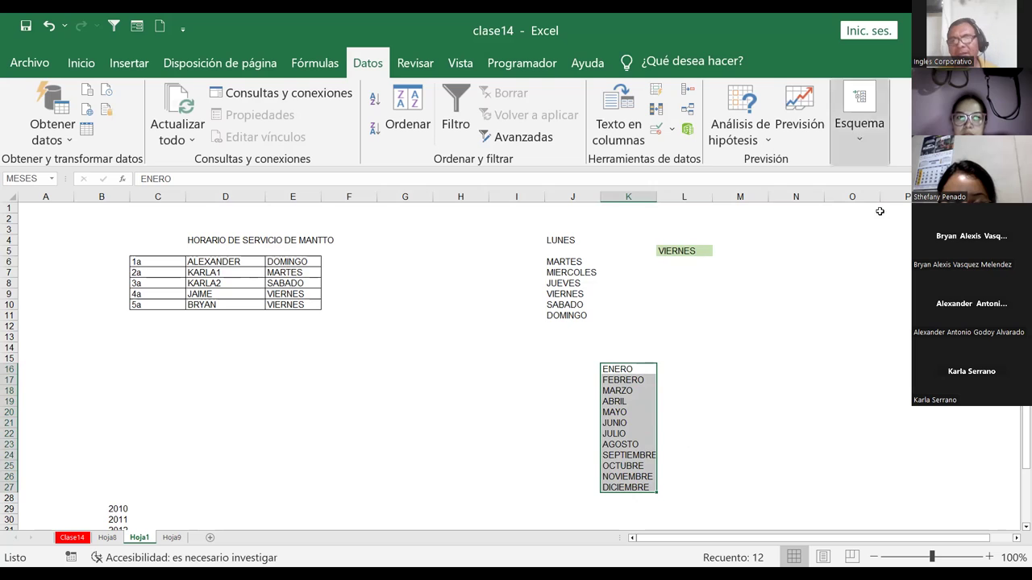
left_click(757, 277)
left_click(794, 272)
left_click(628, 269)
left_click(625, 260)
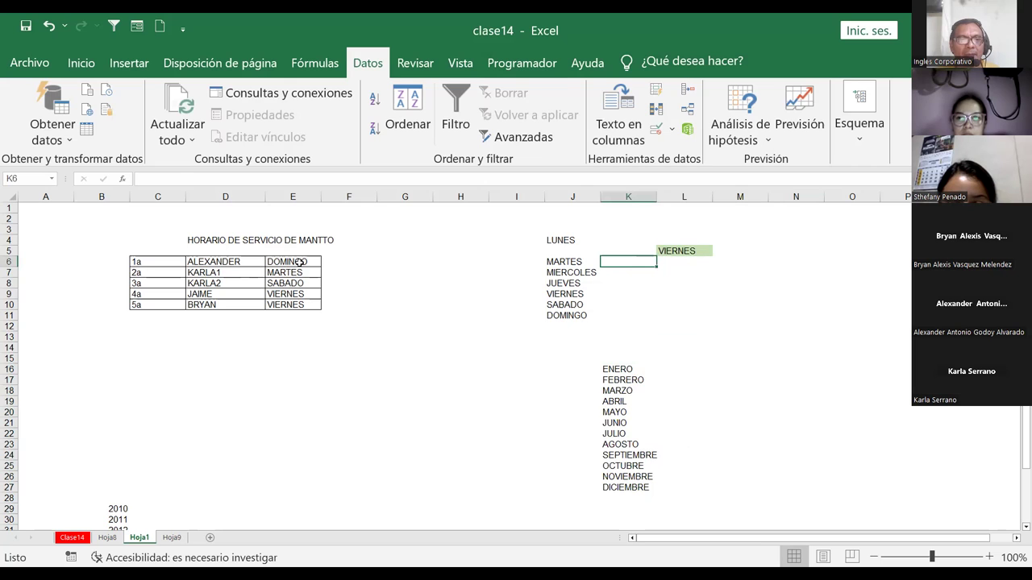
- Clear the weekday names and borders from E6:E10 with Borrar todo
left_click_drag(299, 262, 294, 303)
key("Delete")
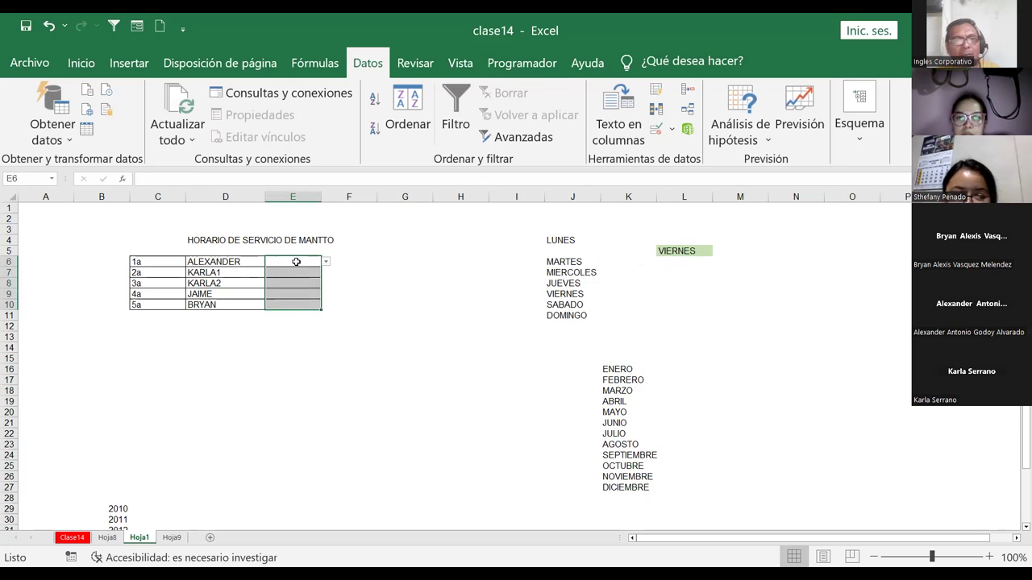
left_click(297, 260)
left_click_drag(297, 261, 295, 303)
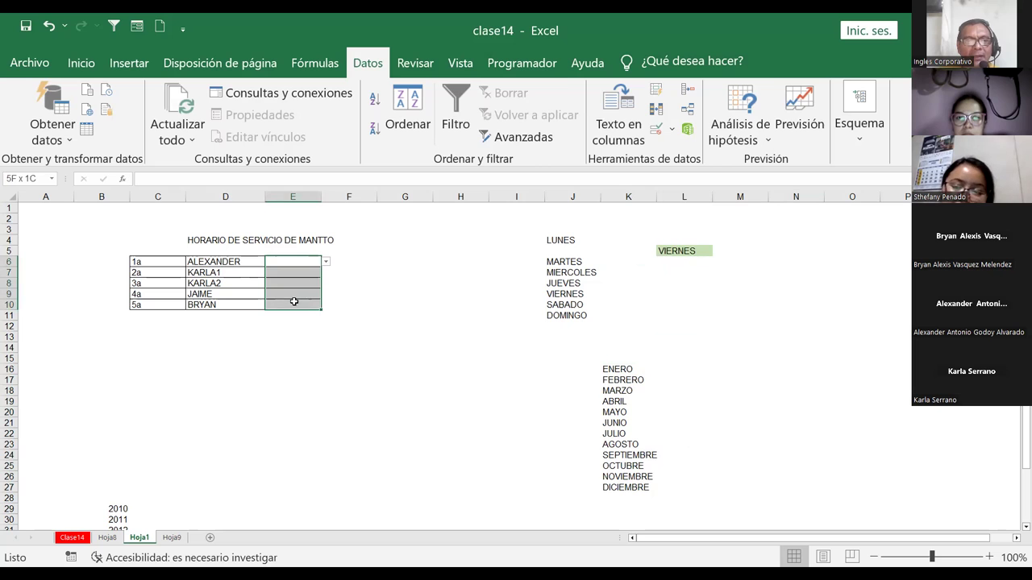
left_click(71, 65)
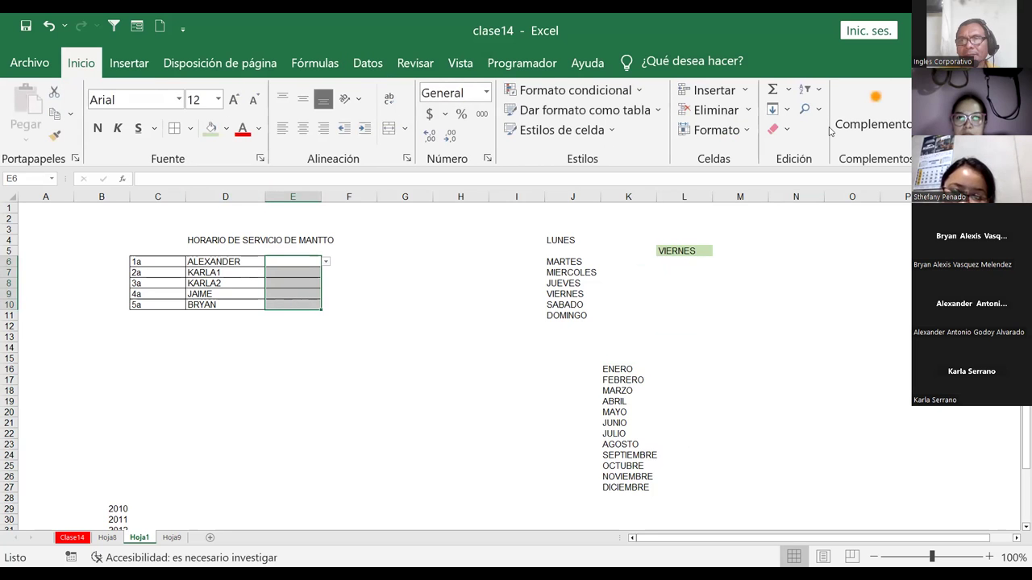
left_click(787, 129)
left_click(786, 154)
left_click(412, 317)
left_click_drag(292, 262, 283, 304)
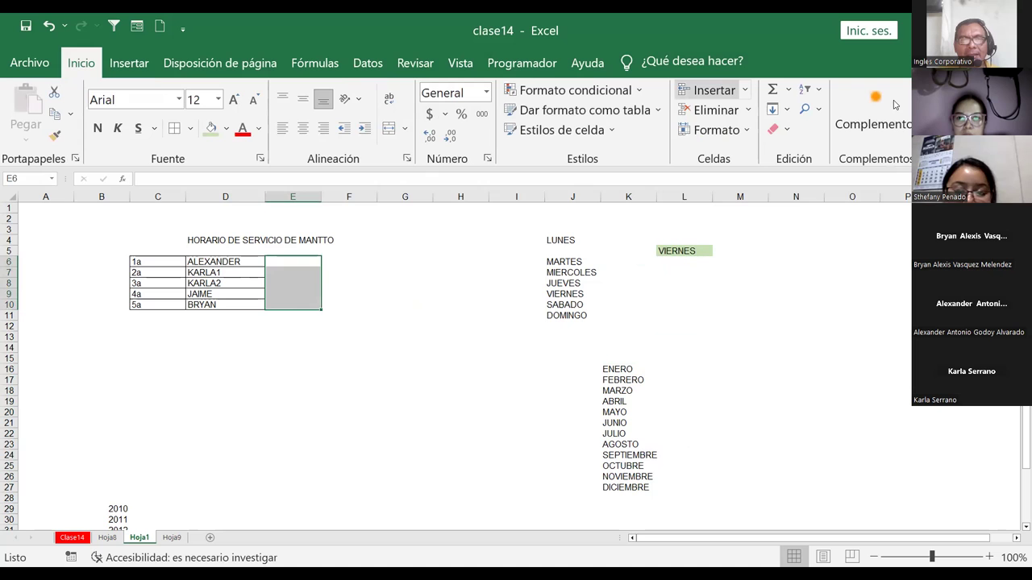
- Give E6:E10 a List validation with source =MESES, inserted via F3
left_click(368, 62)
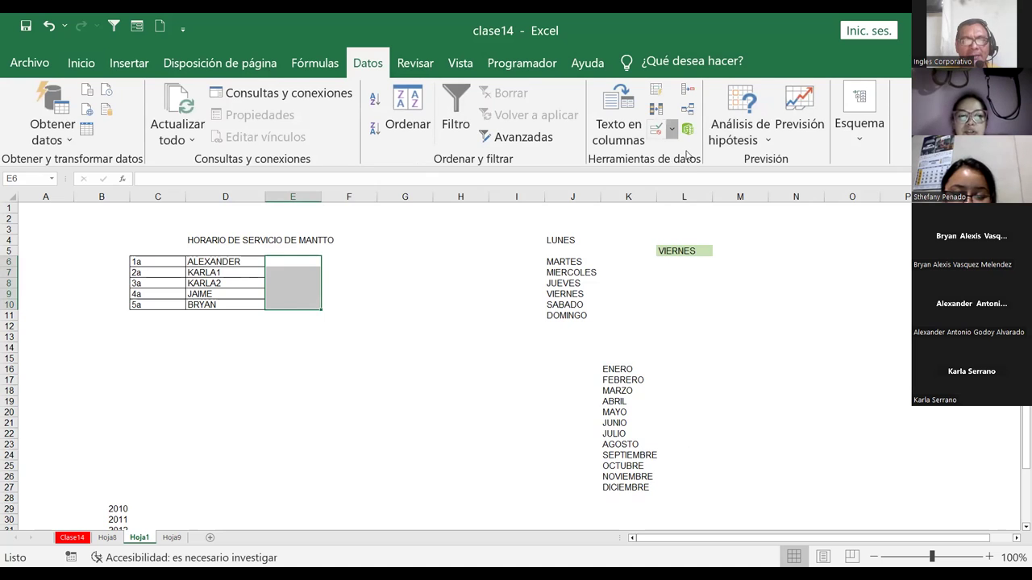
left_click(656, 129)
left_click(323, 257)
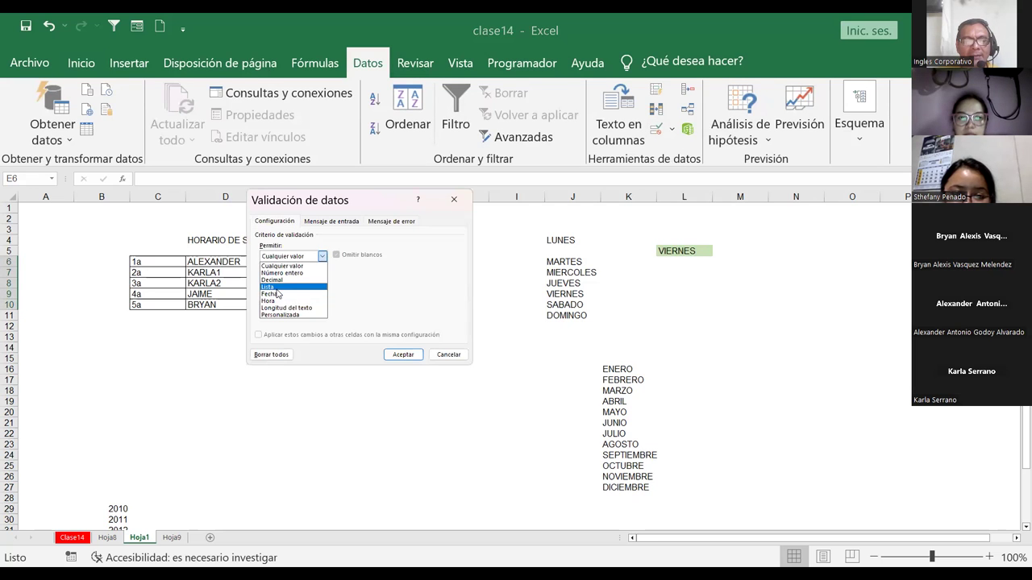
left_click(298, 293)
left_click(308, 301)
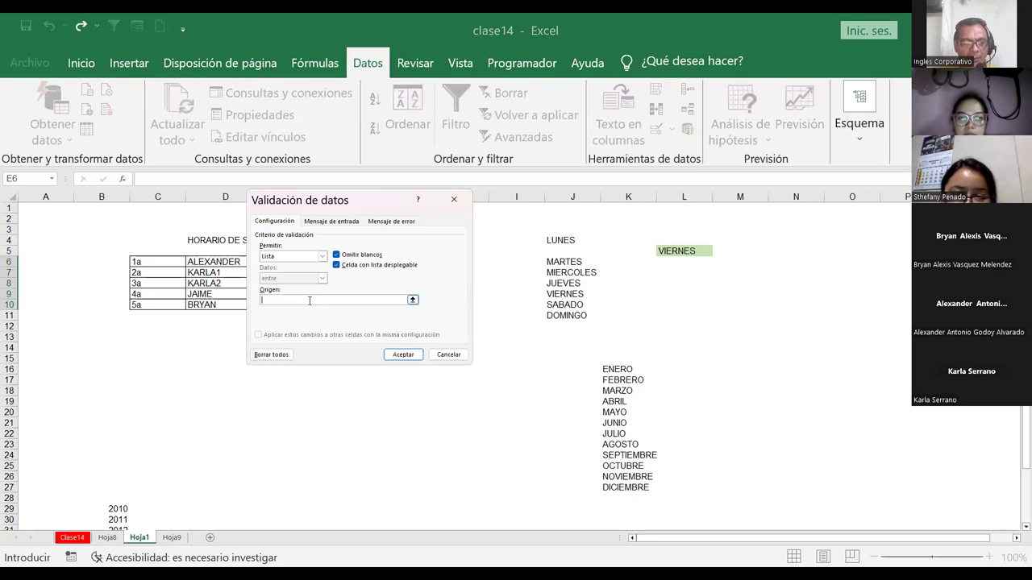
left_click_drag(309, 301, 308, 305)
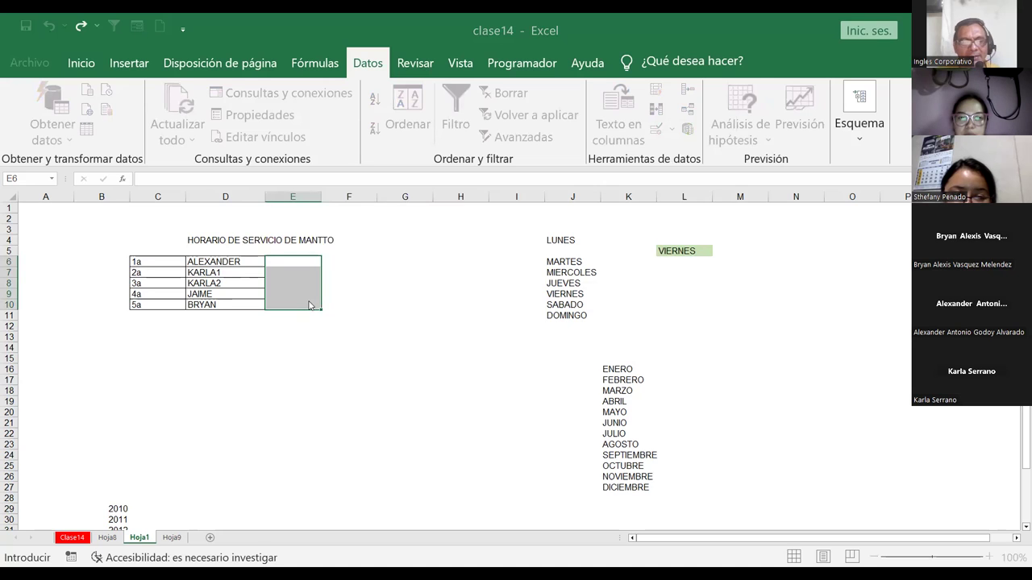
left_click_drag(310, 304, 310, 305)
key("F3")
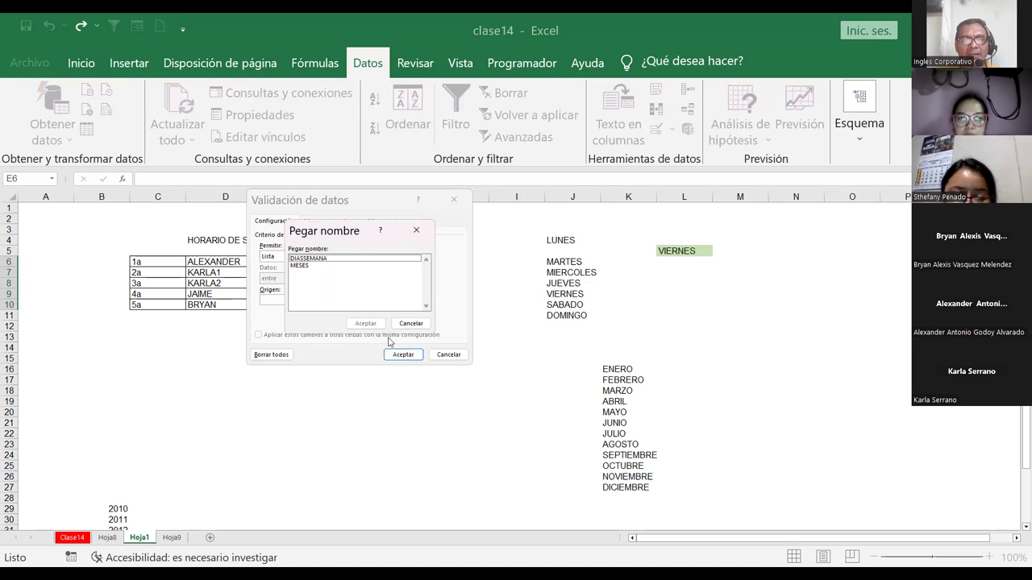
left_click(310, 266)
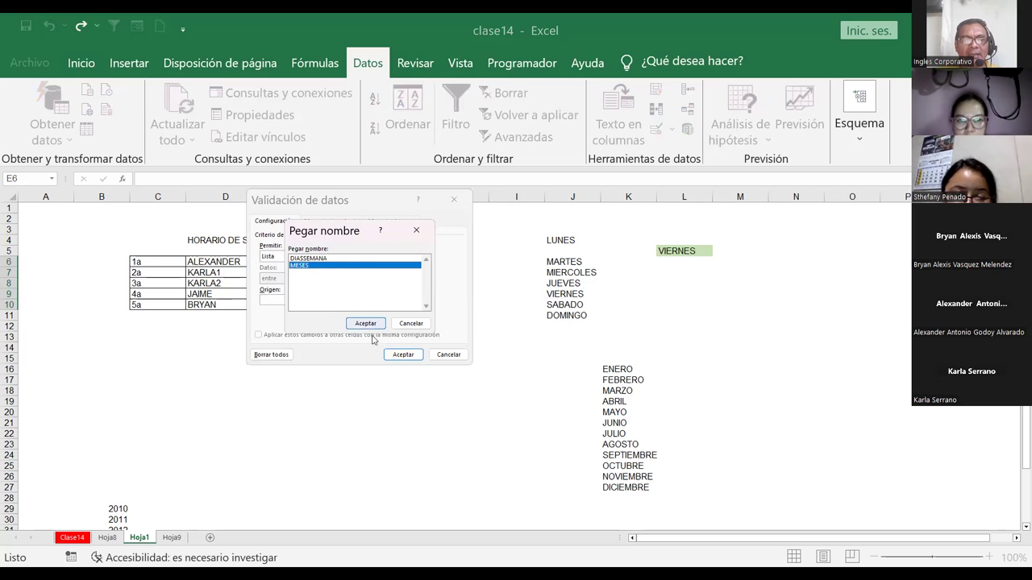
left_click(367, 324)
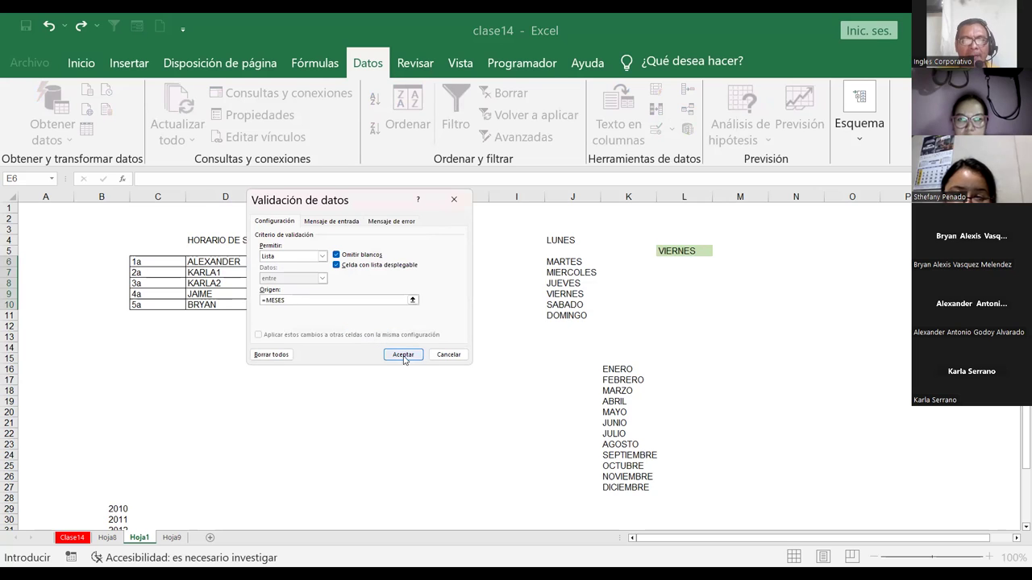
left_click(405, 357)
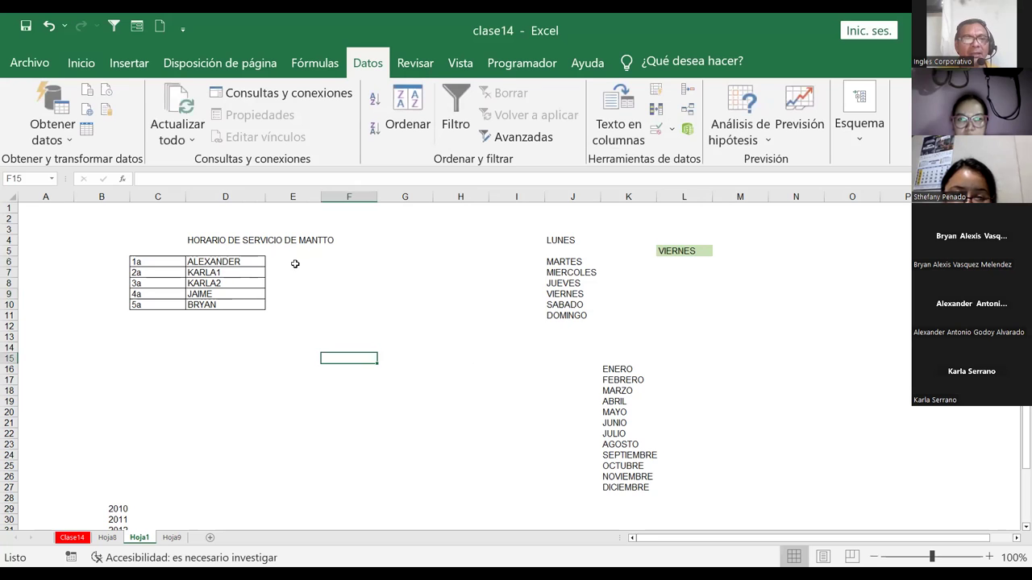
- Pick MAYO for E6, JUNIO for E7 and JULIO for E8 from the month dropdowns
left_click(325, 262)
left_click(295, 299)
left_click(296, 274)
left_click(326, 275)
left_click(296, 323)
left_click(310, 292)
left_click(311, 282)
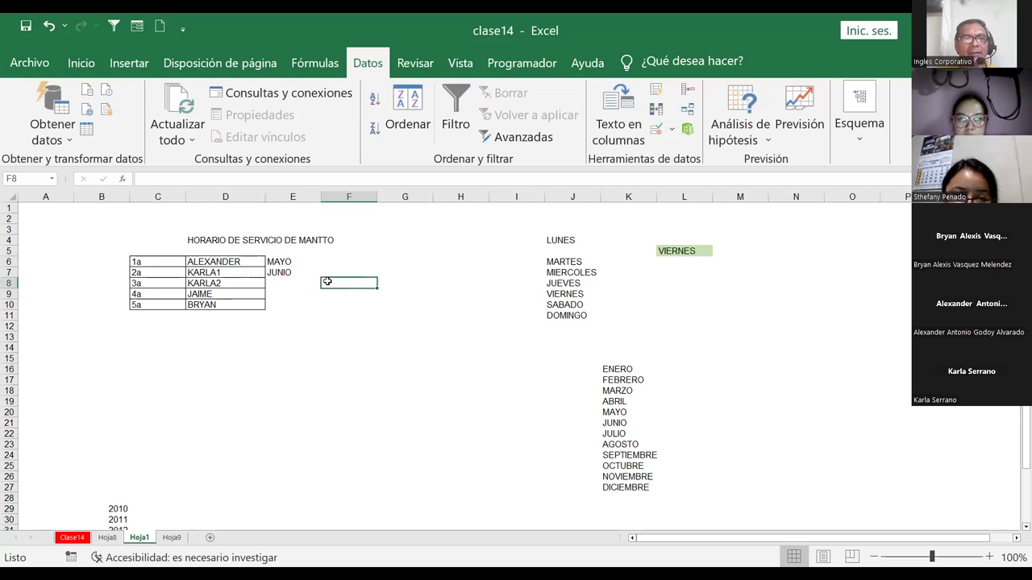
left_click(326, 285)
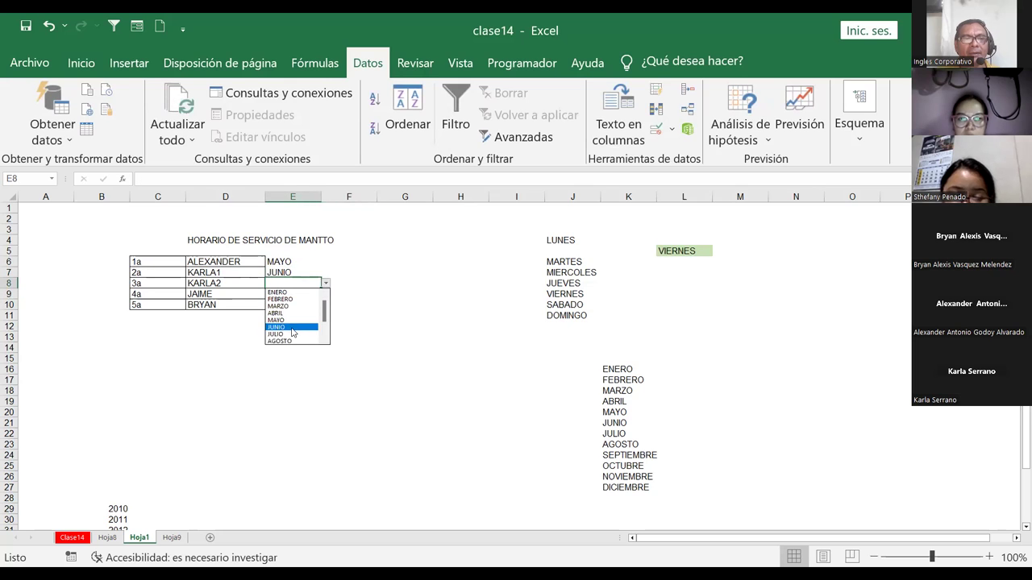
left_click(290, 328)
- Pick ENERO for E9, leaving E10's month list closed without a choice
left_click(293, 295)
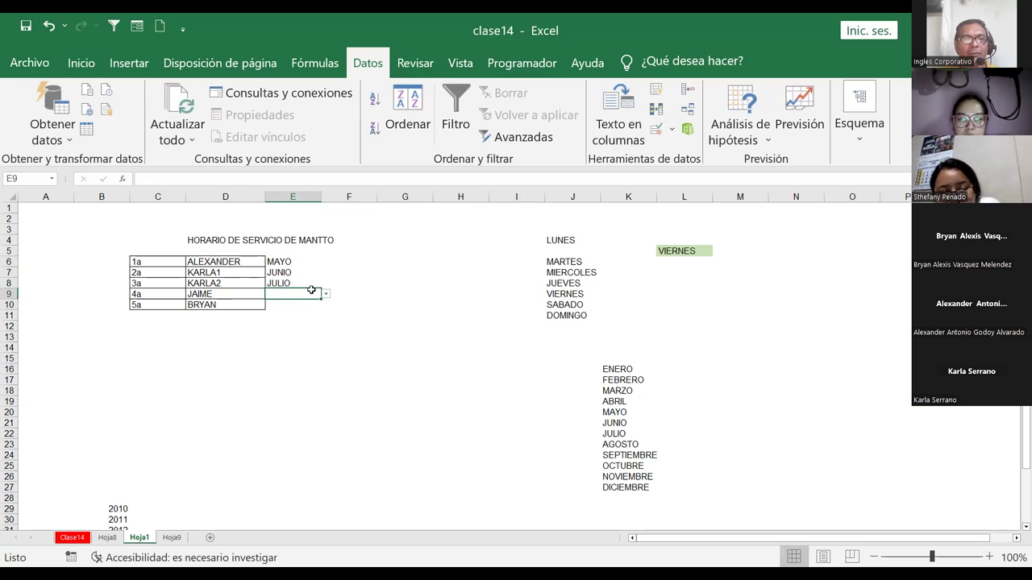
left_click(325, 296)
left_click(287, 309)
left_click(296, 307)
left_click(326, 306)
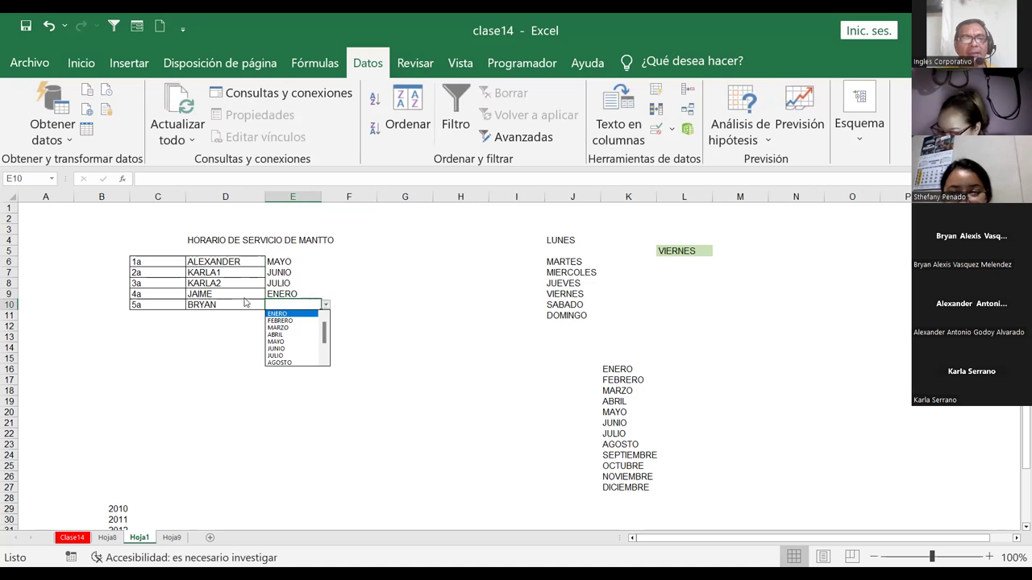
left_click(338, 272)
left_click(339, 272)
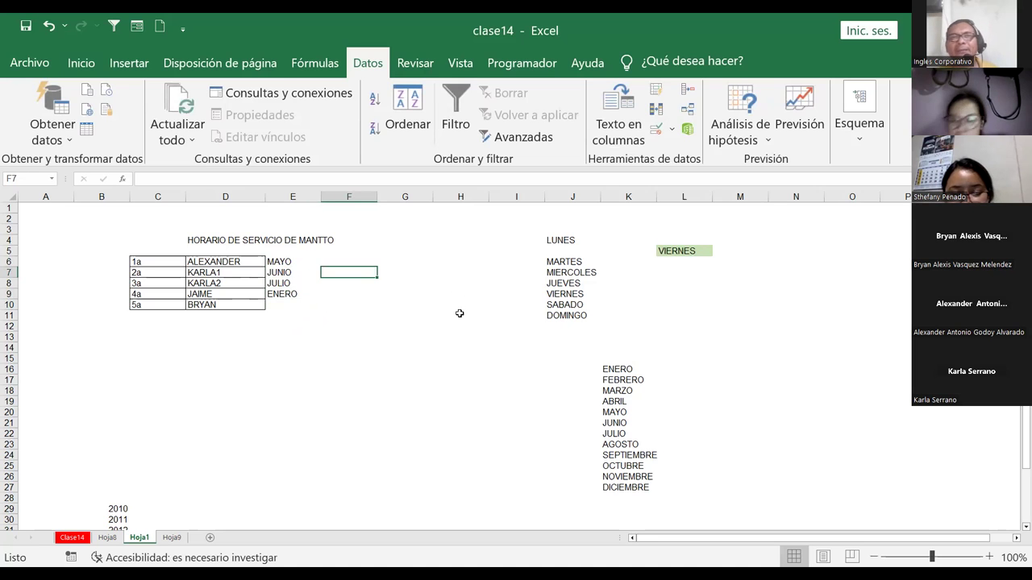